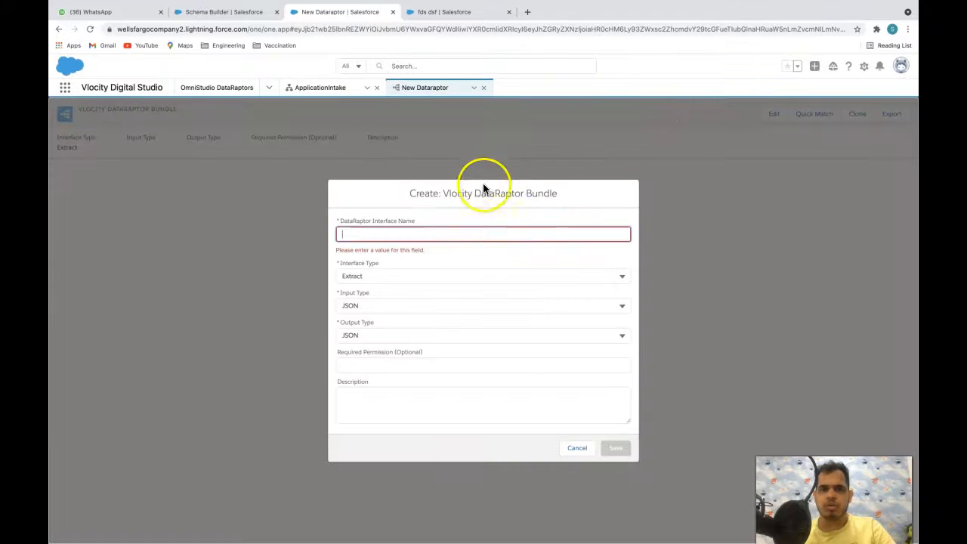
- Change the bundle's Interface Type from Extract to Load
left_click(418, 276)
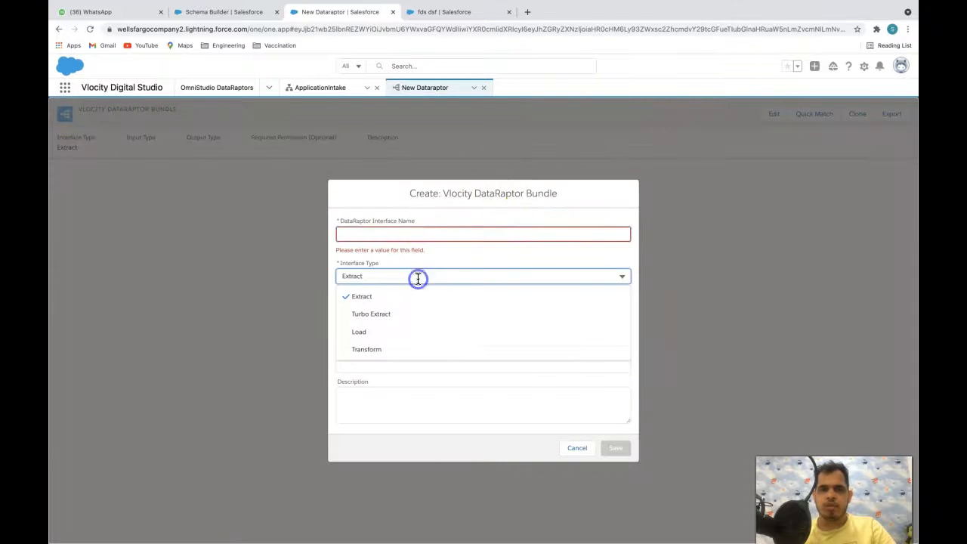
left_click(364, 302)
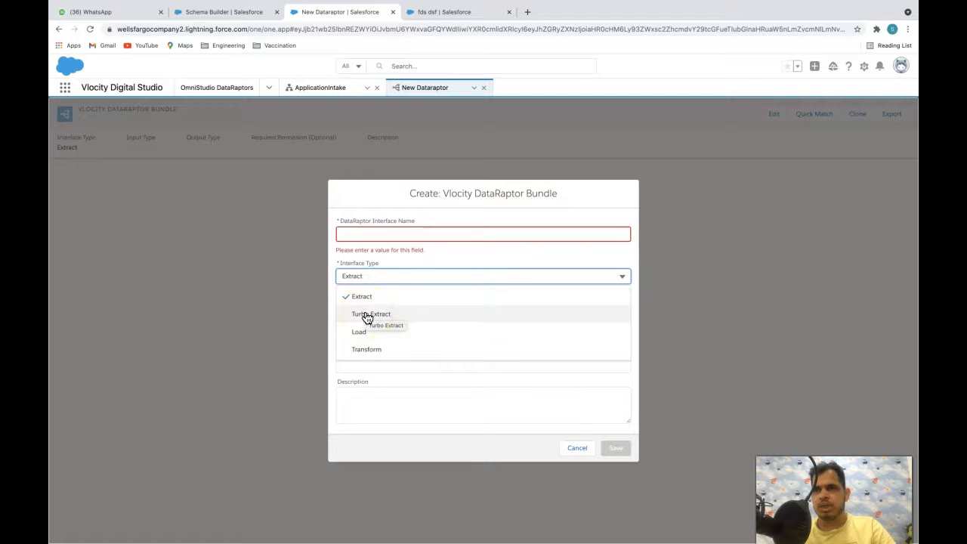
left_click(366, 317)
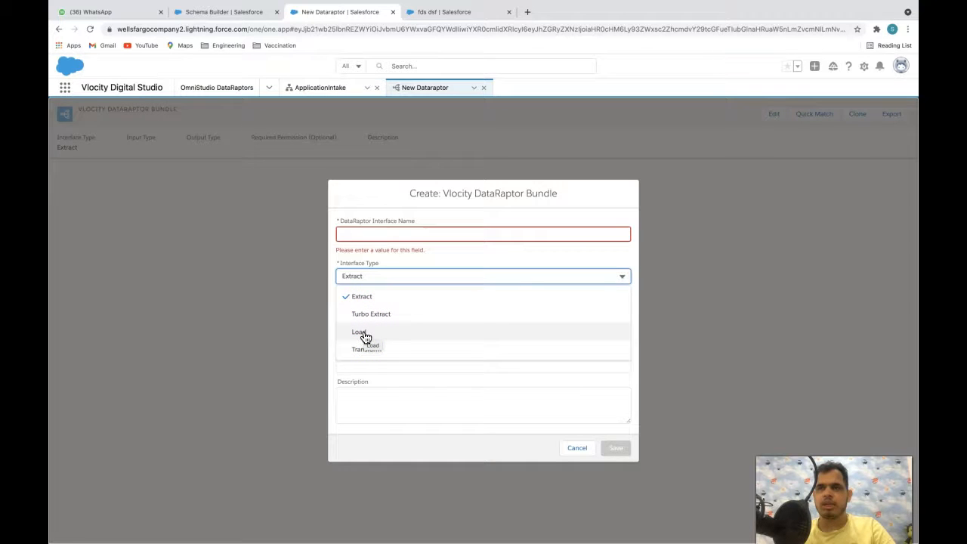
left_click(365, 337)
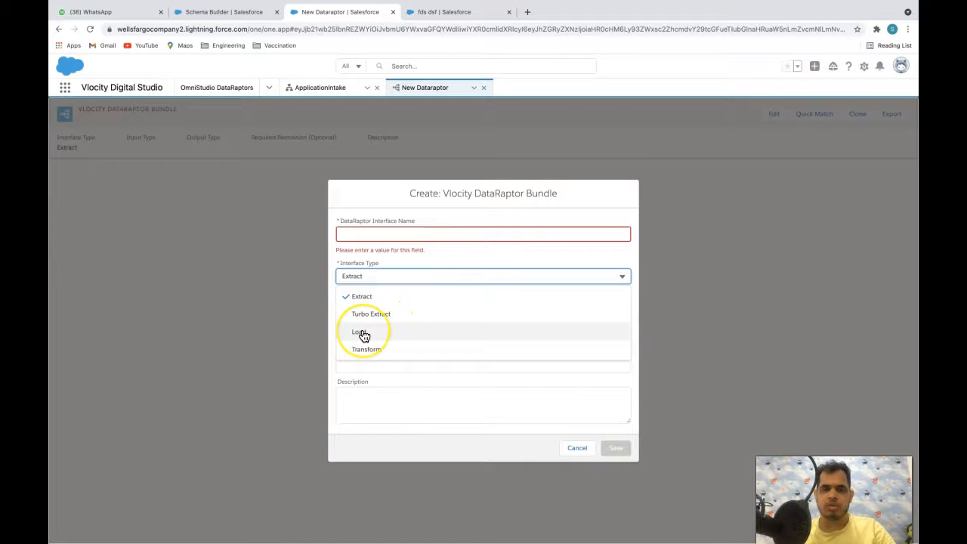
left_click(362, 334)
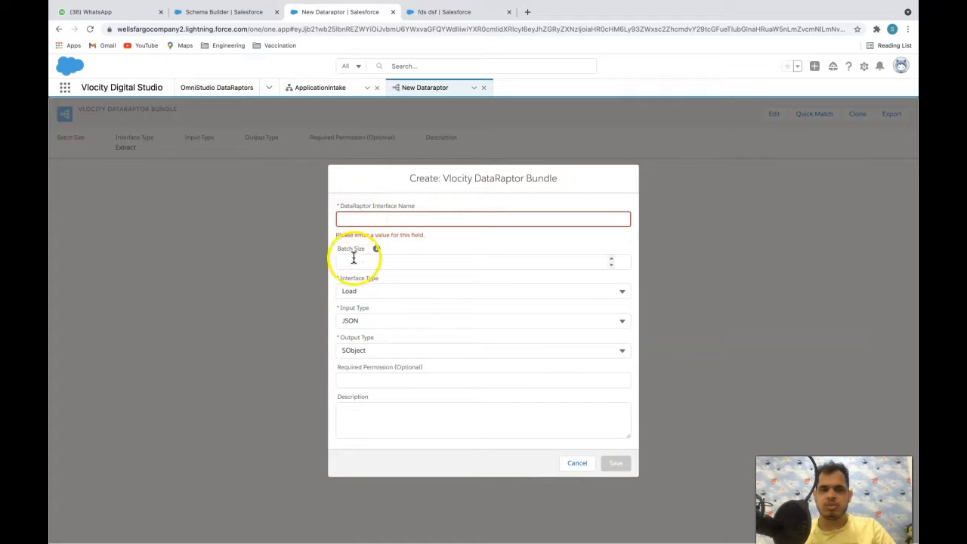
- Name the interface DR_CreateIntakeData and read the Batch Size explanation
left_click(361, 219)
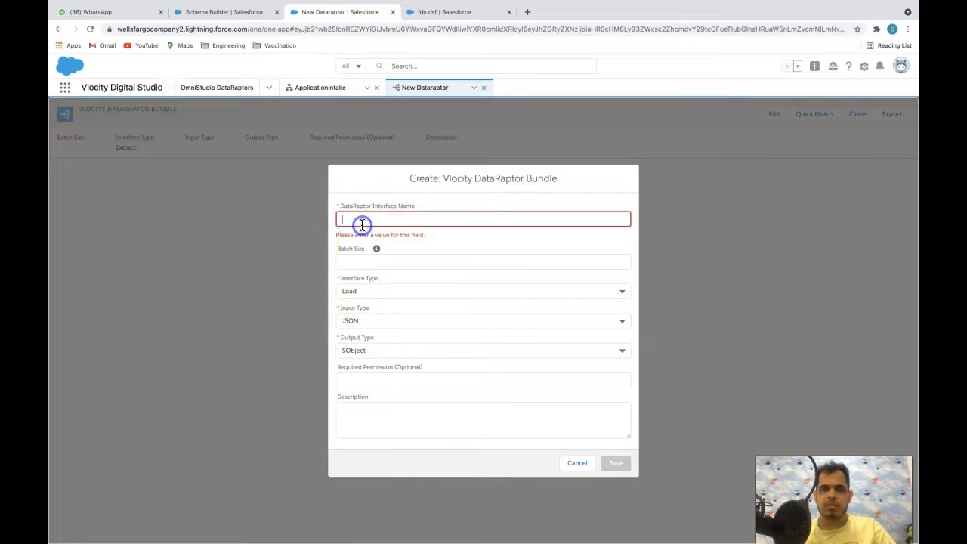
type("DR")
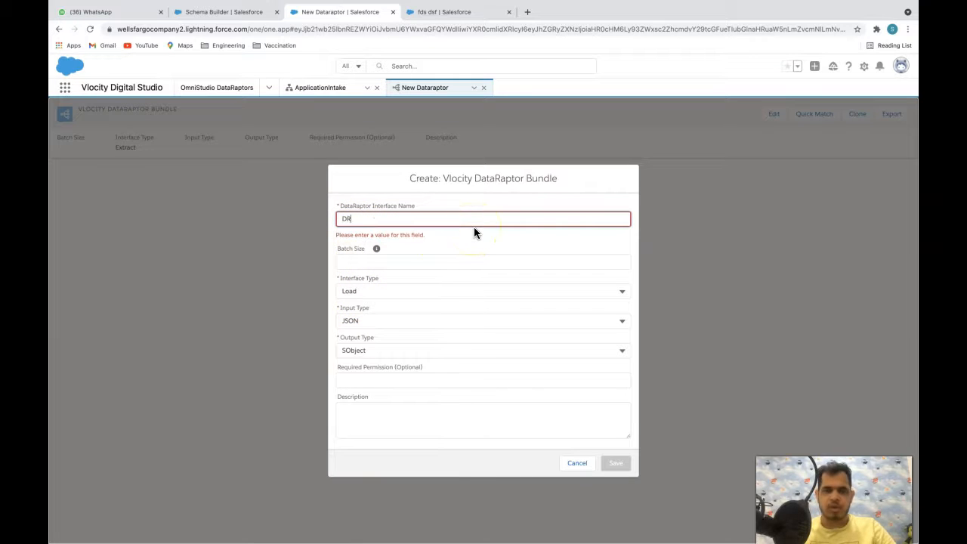
type("_")
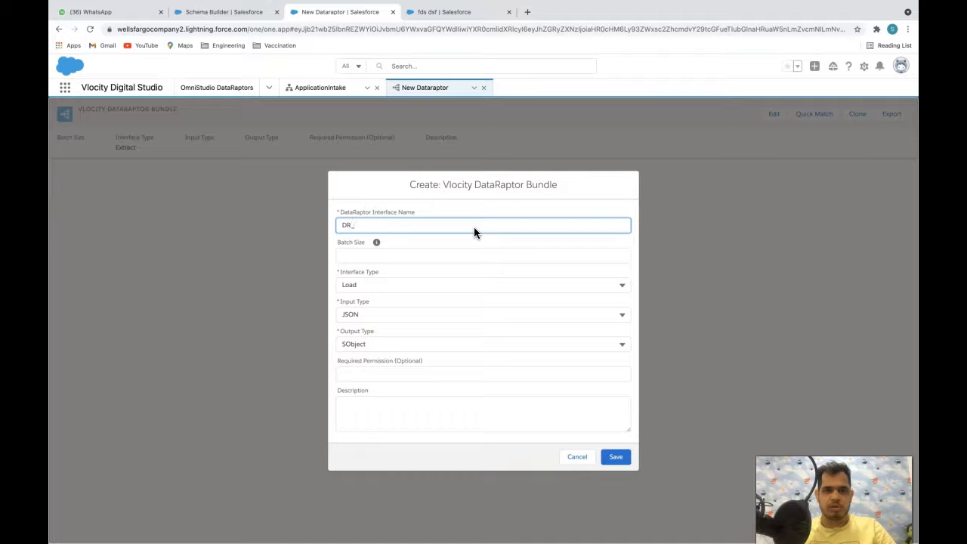
type("CreateI")
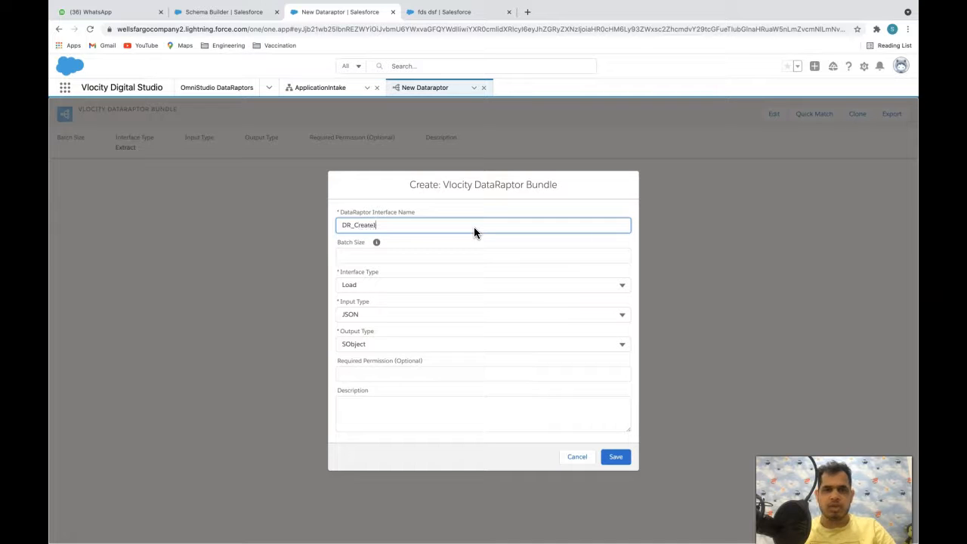
type("ntakeData")
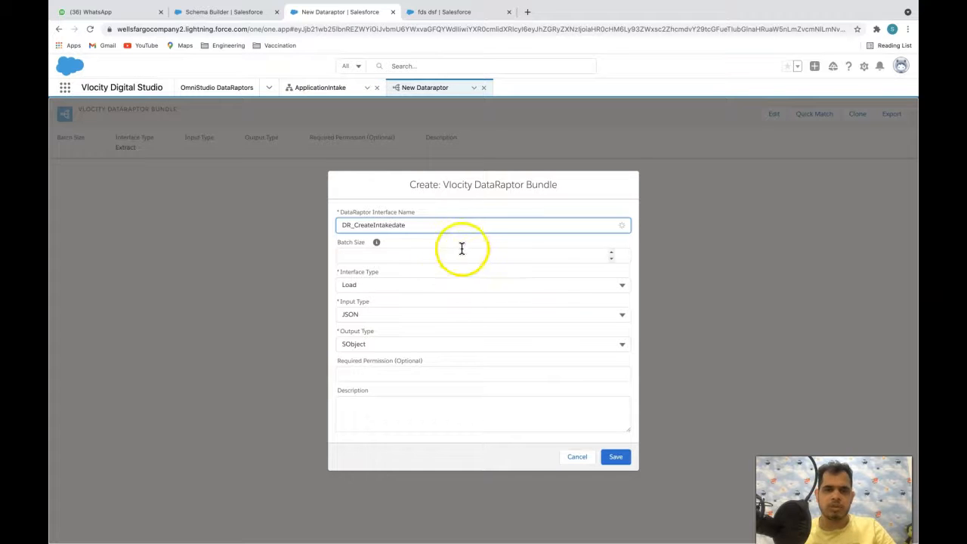
left_click(379, 242)
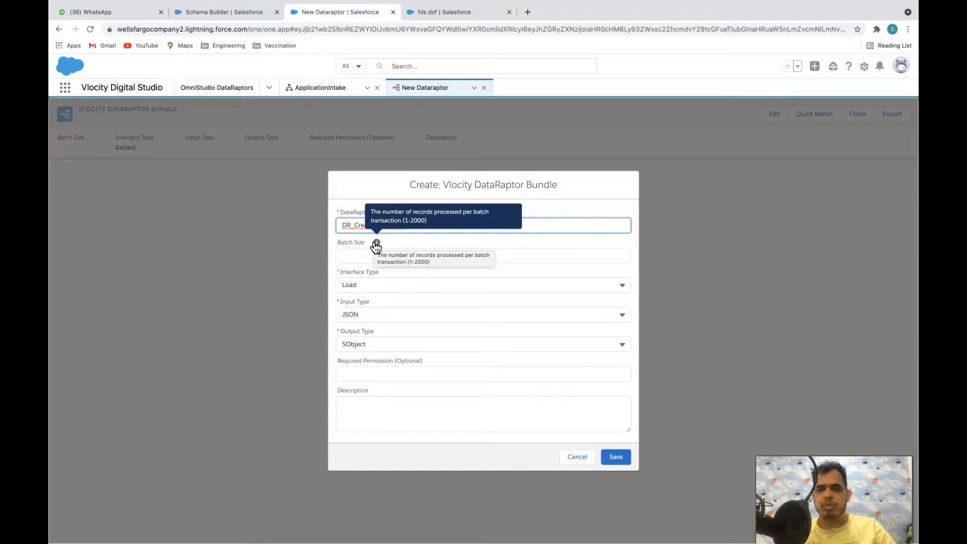
left_click(376, 243)
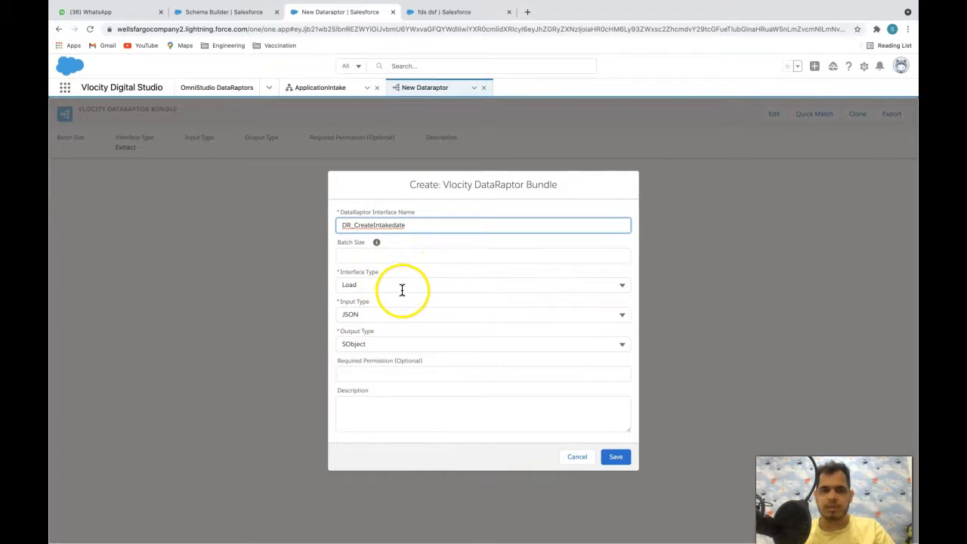
left_click(366, 318)
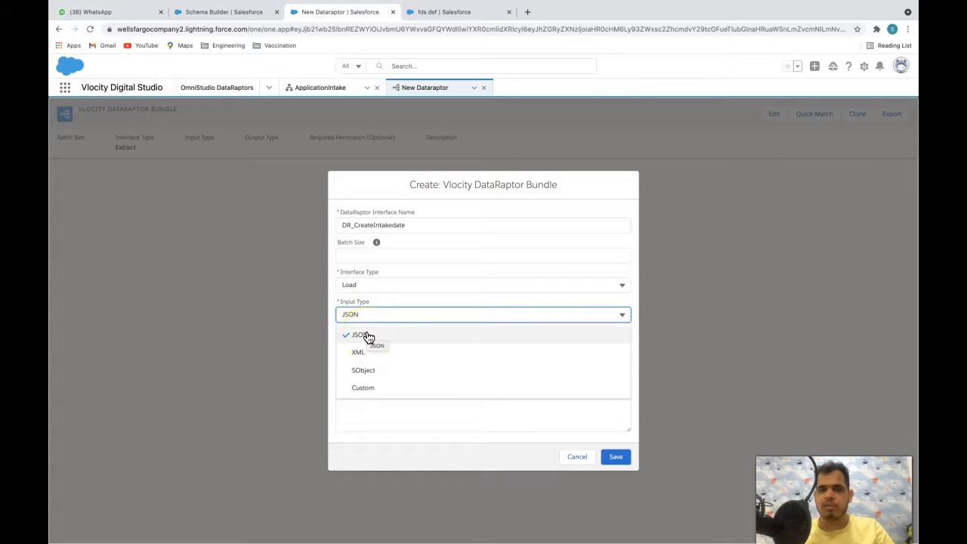
- Keep JSON as the input type and SObject as the output type
left_click(359, 339)
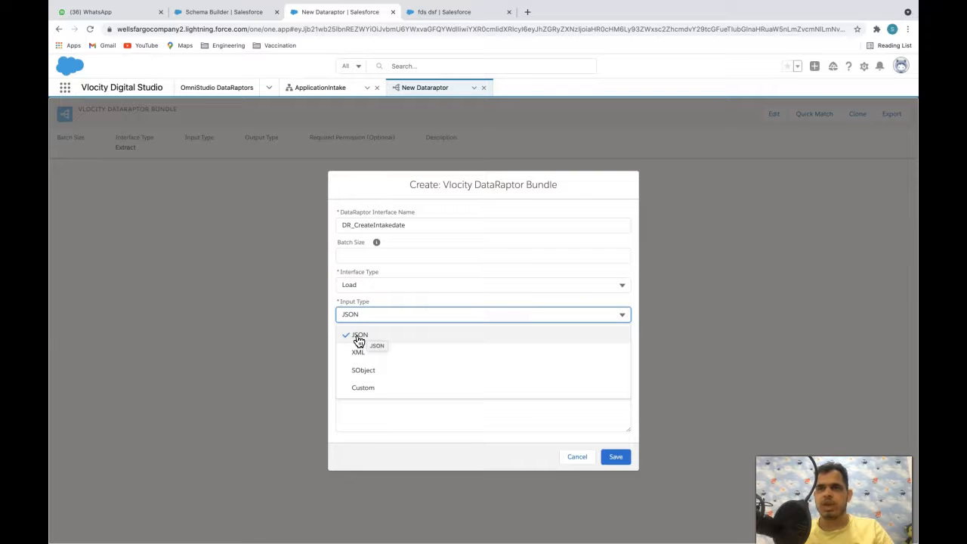
left_click(359, 340)
left_click(361, 335)
left_click(368, 342)
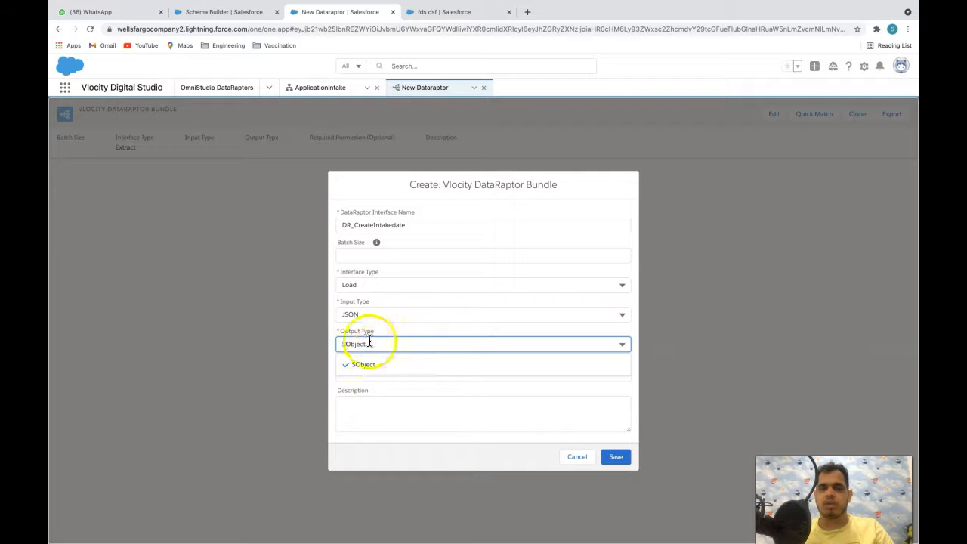
left_click(386, 395)
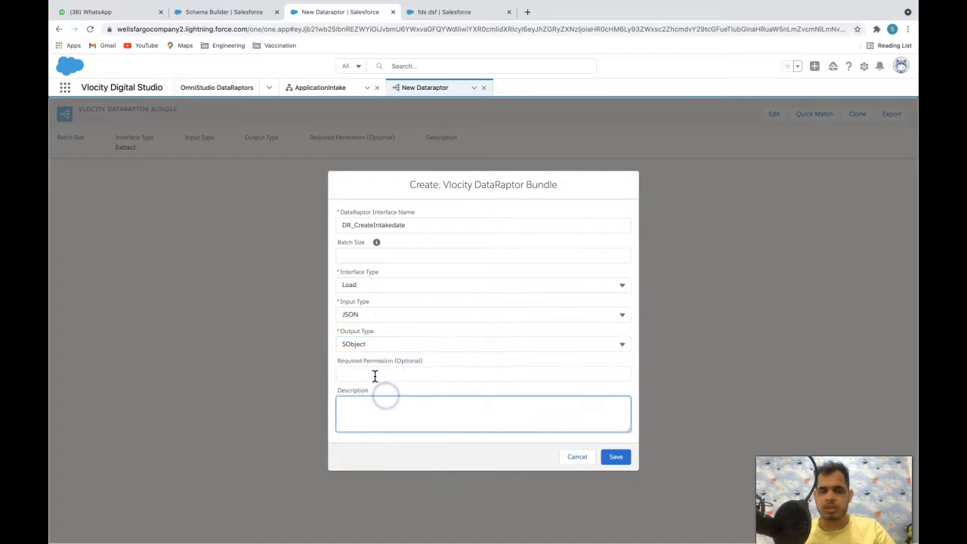
- Leave Required Permission and Description empty and save the new bundle
left_click(378, 372)
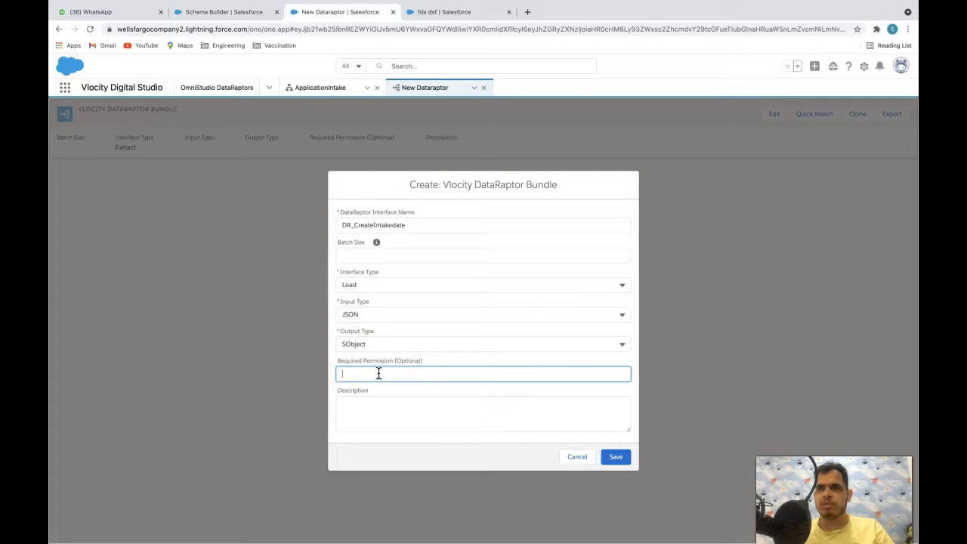
left_click(371, 373)
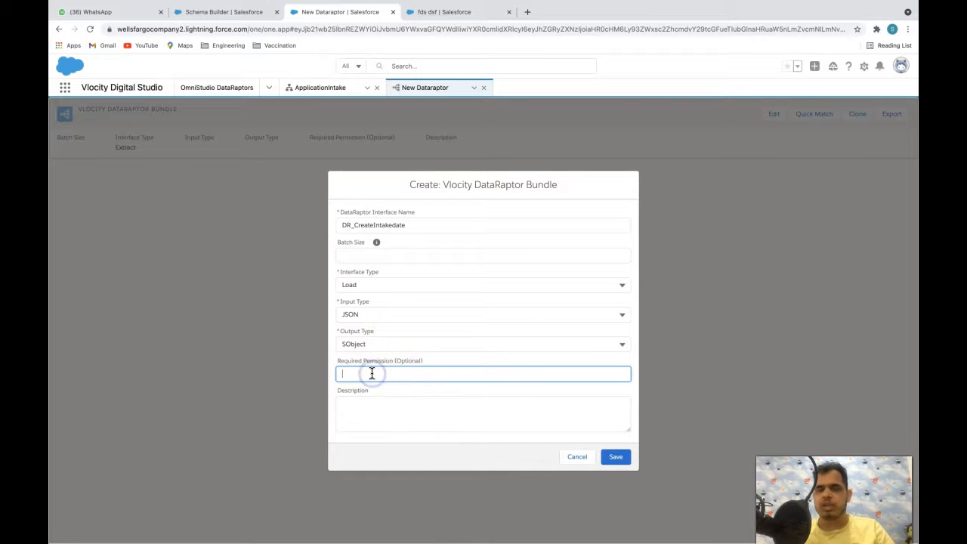
left_click(373, 401)
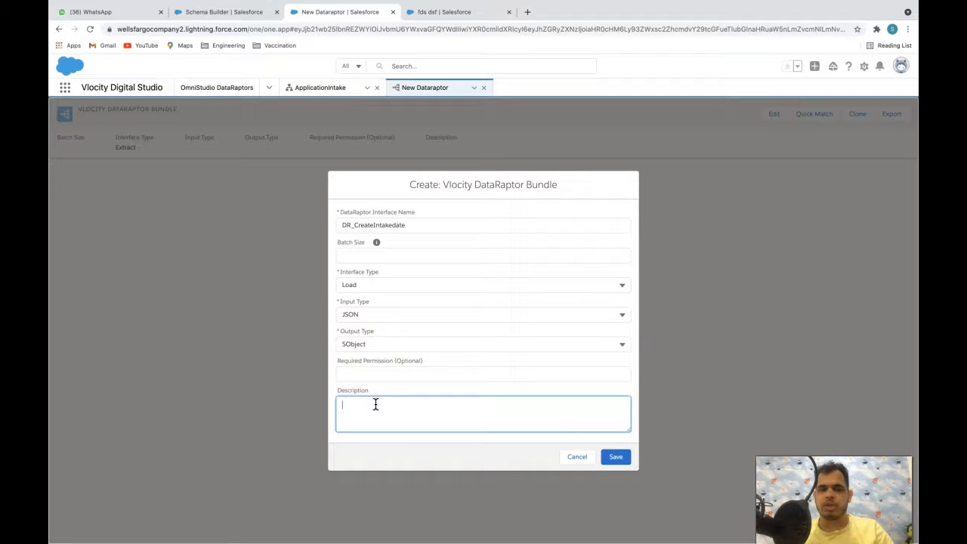
left_click(616, 457)
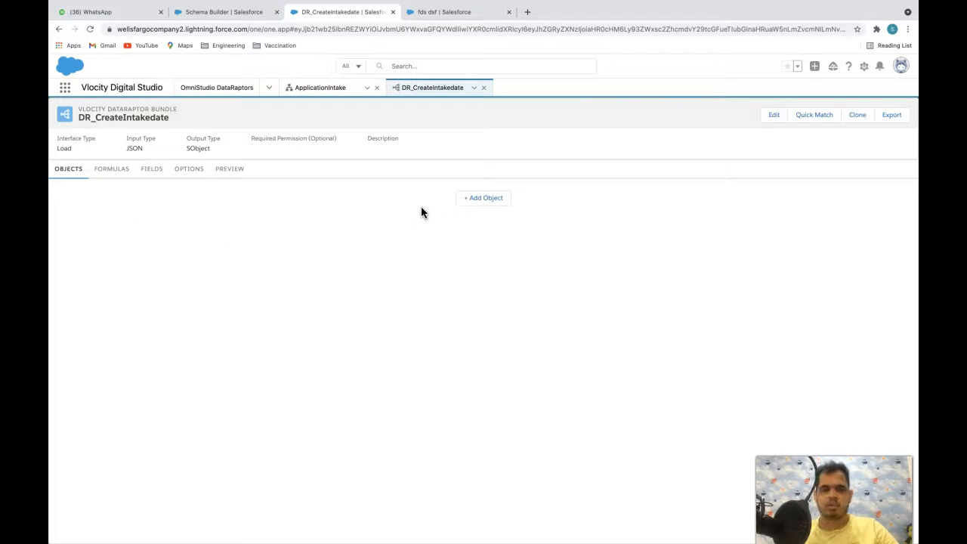
- Look at the bundle's Formulas section, then show its empty Fields mappings
left_click(112, 169)
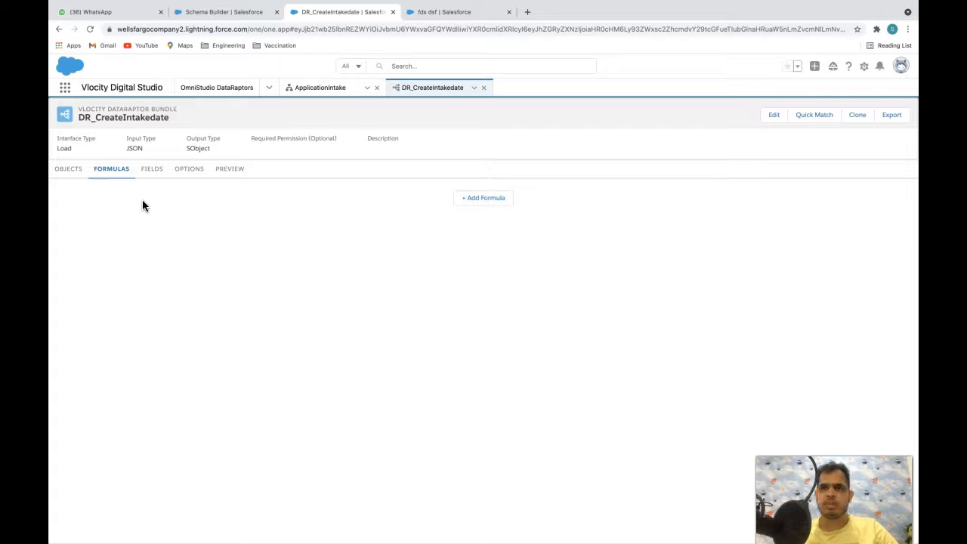
left_click(136, 191)
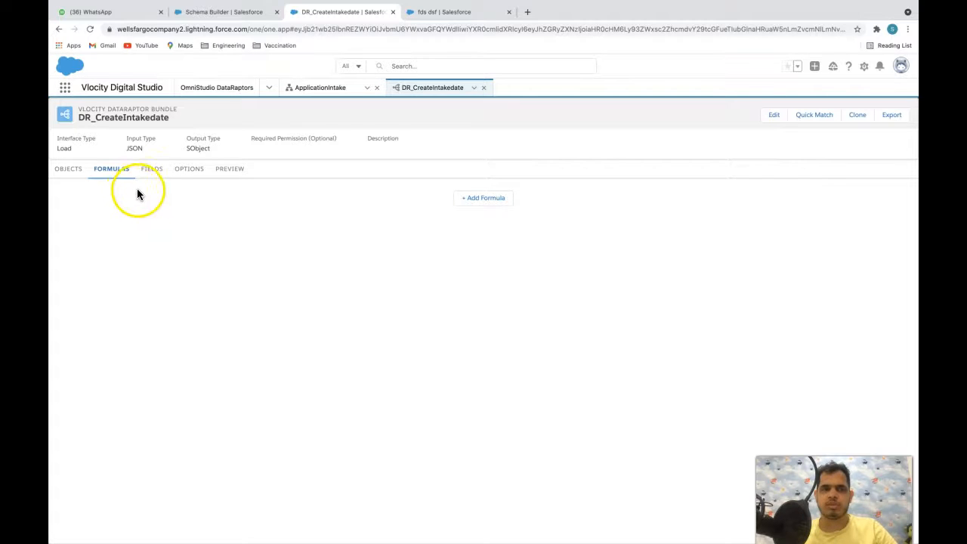
left_click(152, 169)
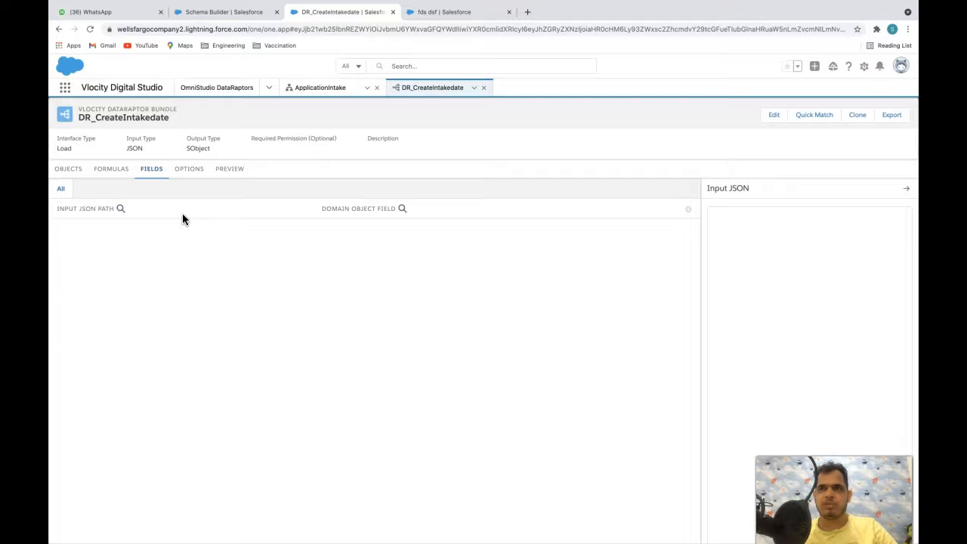
- In the bundle Options, toggle Ignore Errors on and back off, noting Rollback On Error
left_click(189, 170)
left_click(70, 191)
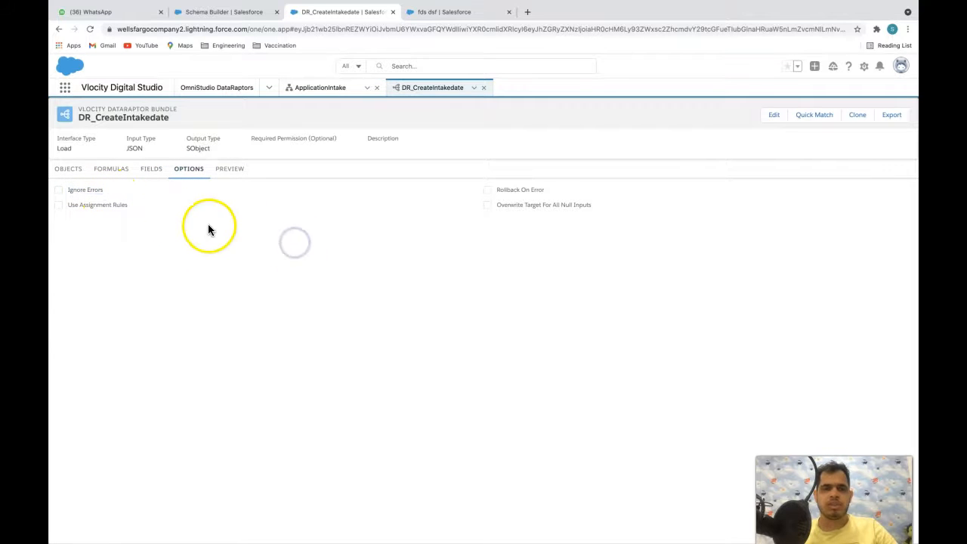
left_click(66, 189)
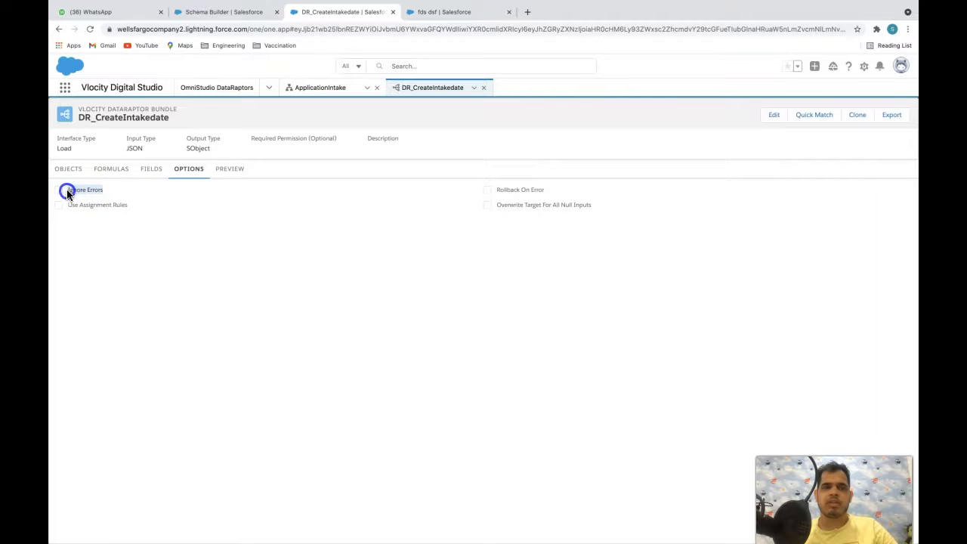
left_click(212, 257)
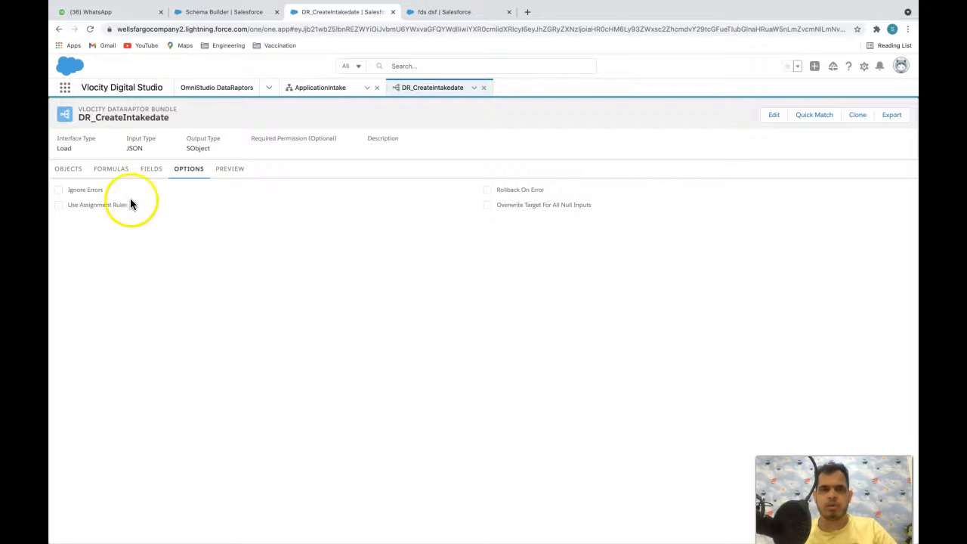
left_click(74, 190)
left_click_drag(539, 191, 494, 192)
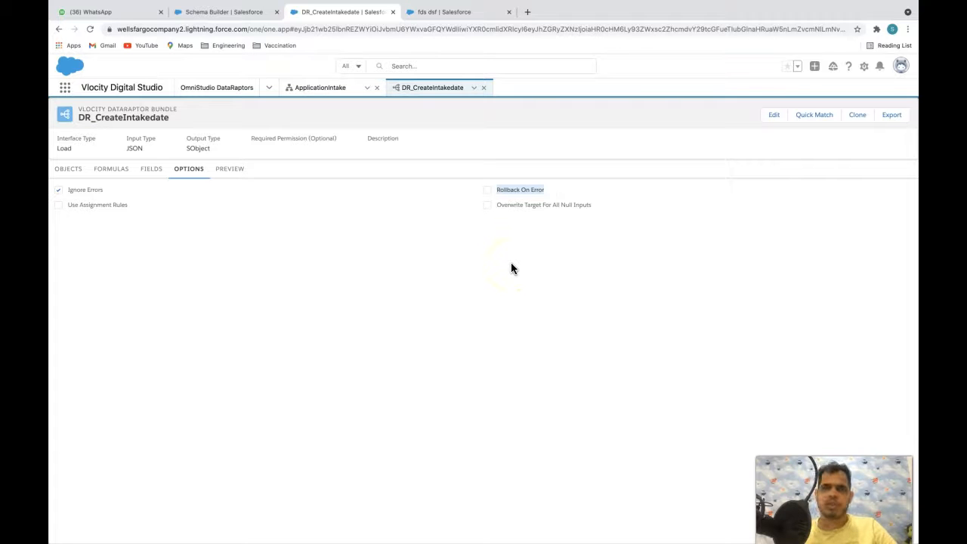
left_click(304, 254)
left_click(71, 190)
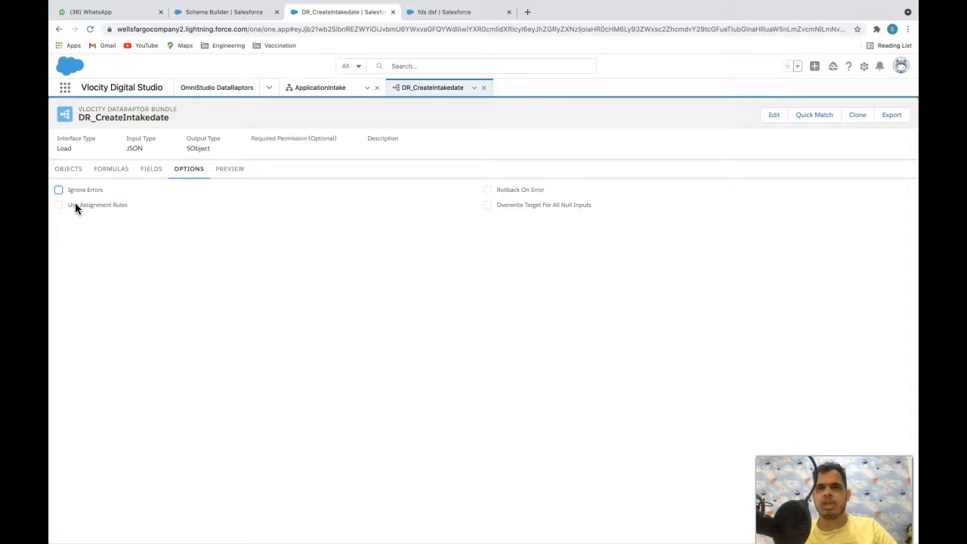
left_click(174, 247)
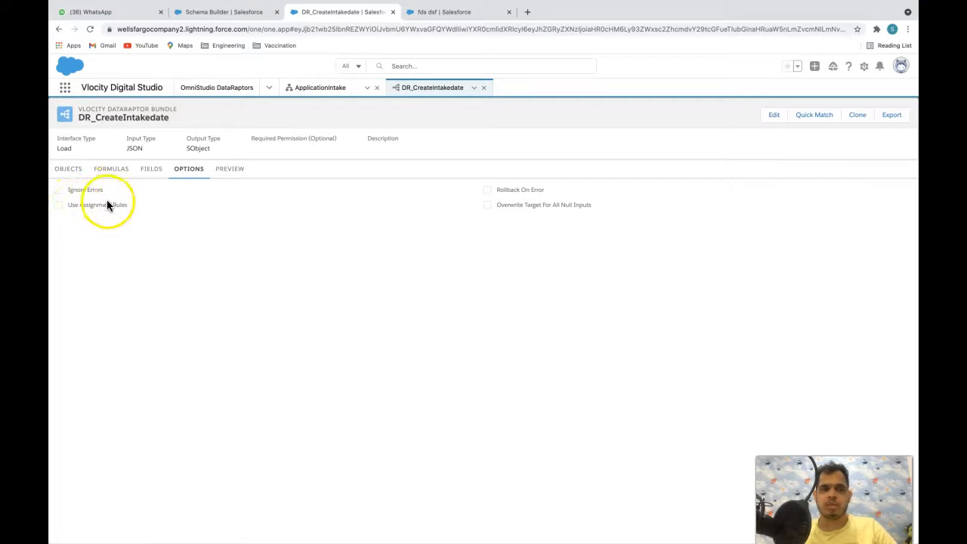
- Show the bundle's empty Preview with its Objects Created area, then go to Schema Builder
left_click(229, 169)
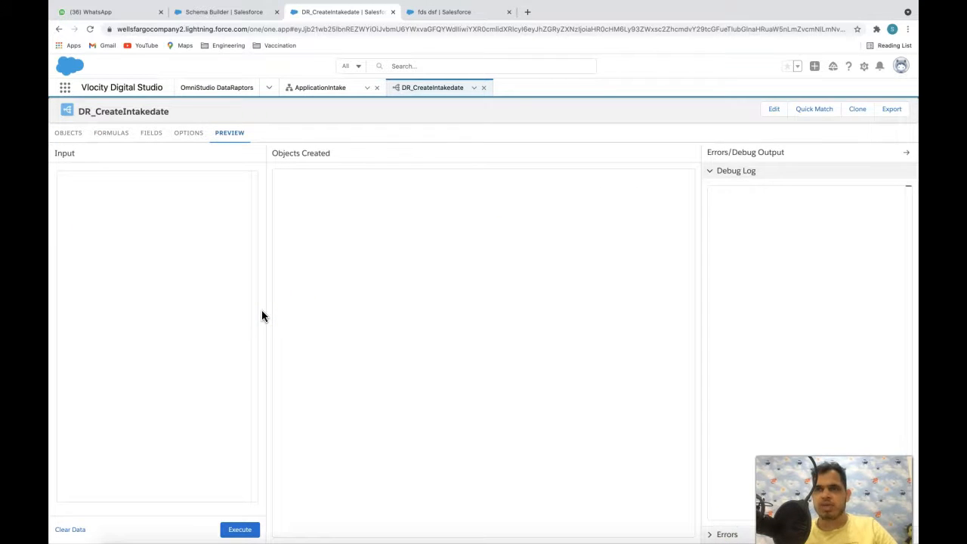
left_click(355, 270)
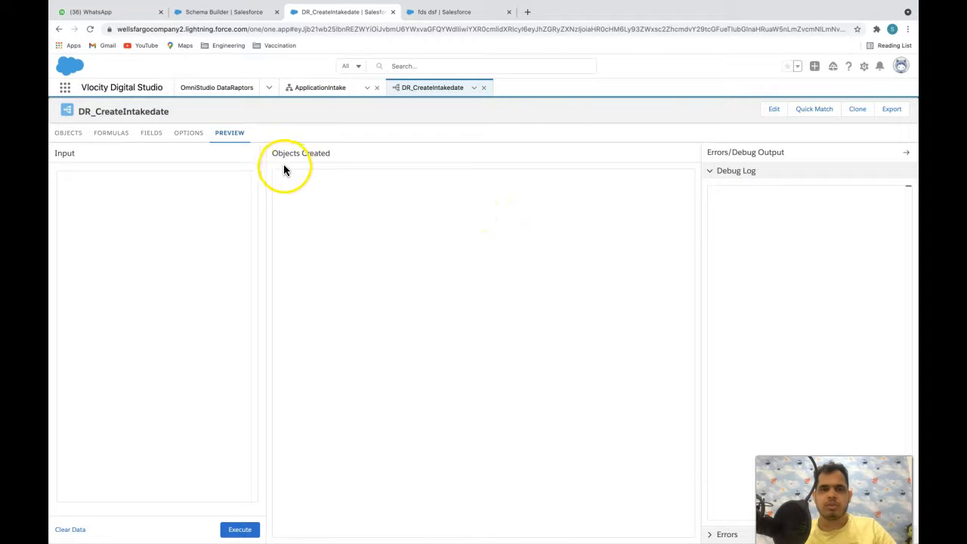
left_click_drag(272, 152, 410, 151)
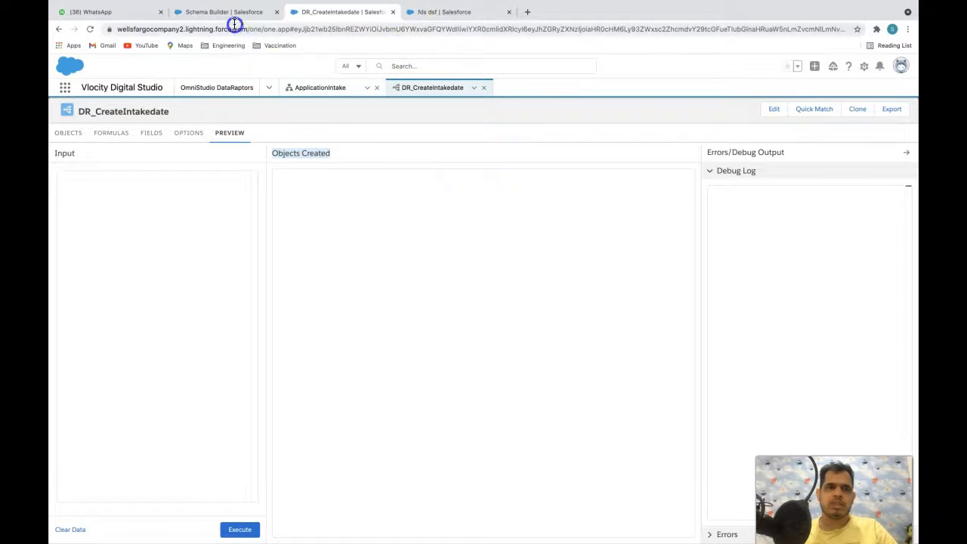
left_click(231, 13)
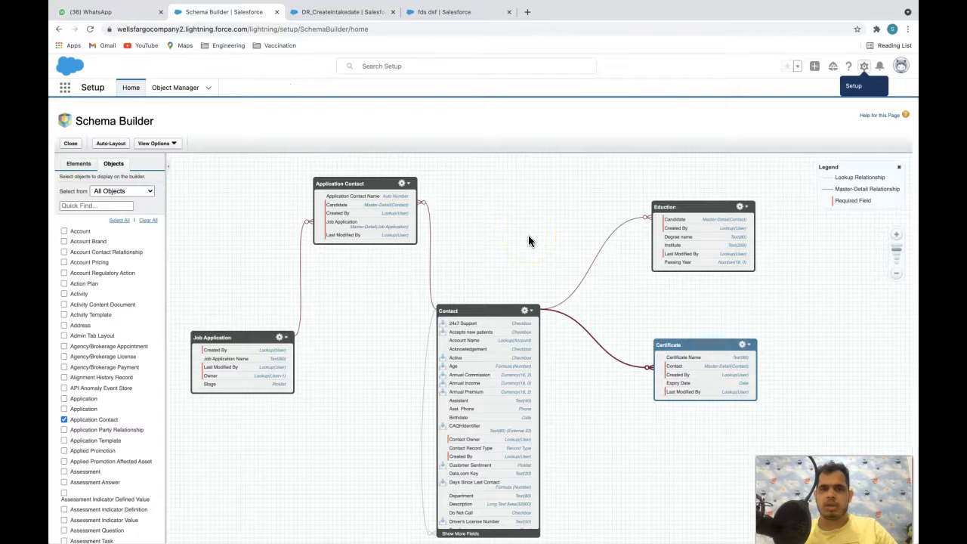
- Open the recently viewed Job Application list from the contact record page
left_click(430, 12)
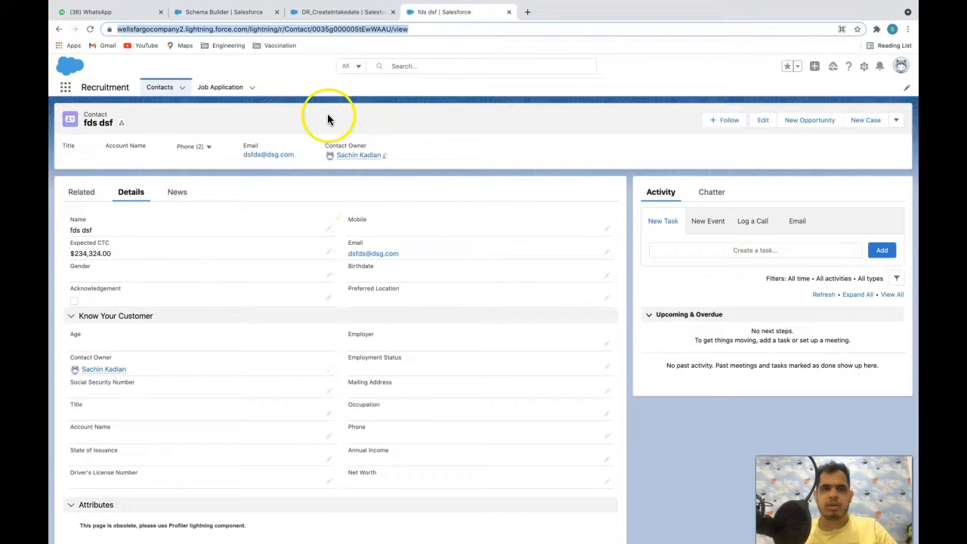
left_click(231, 12)
left_click(428, 13)
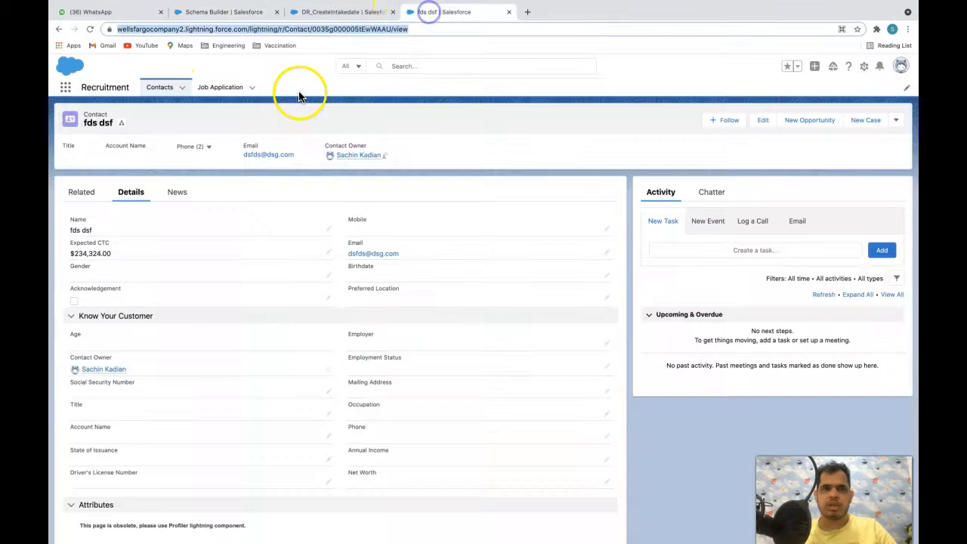
left_click(219, 89)
left_click(236, 20)
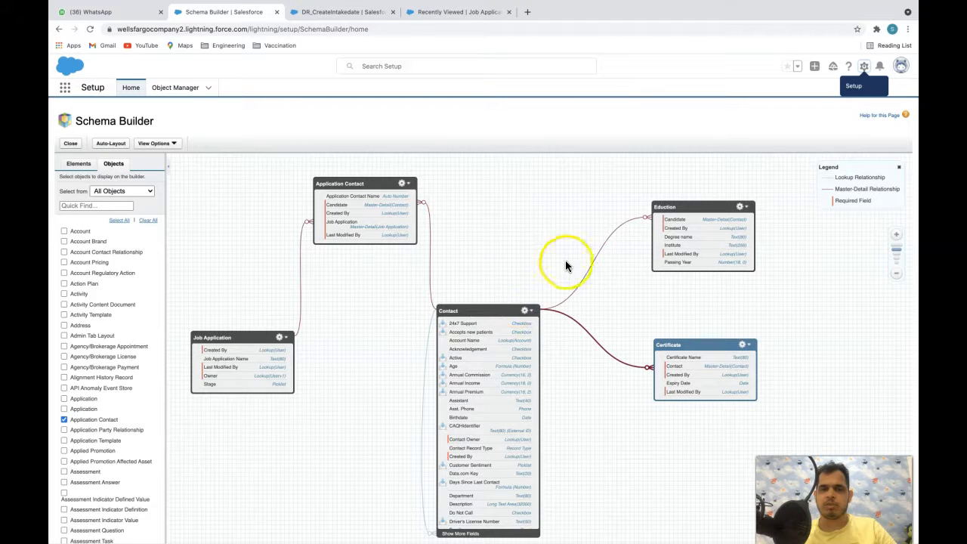
left_click(472, 12)
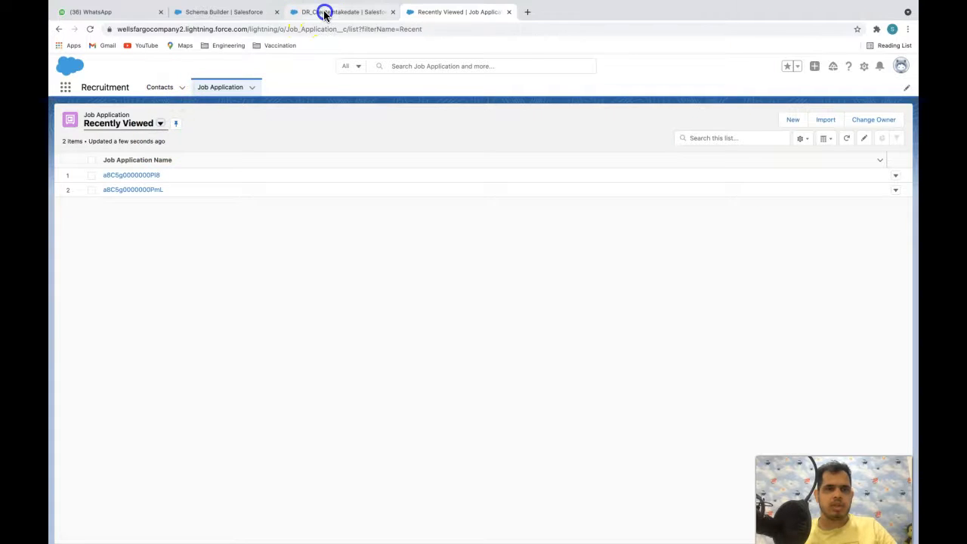
- Open the ApplicationIntake OmniScript preview and compare its Personal Information step with the Contact object
left_click(324, 12)
left_click(320, 87)
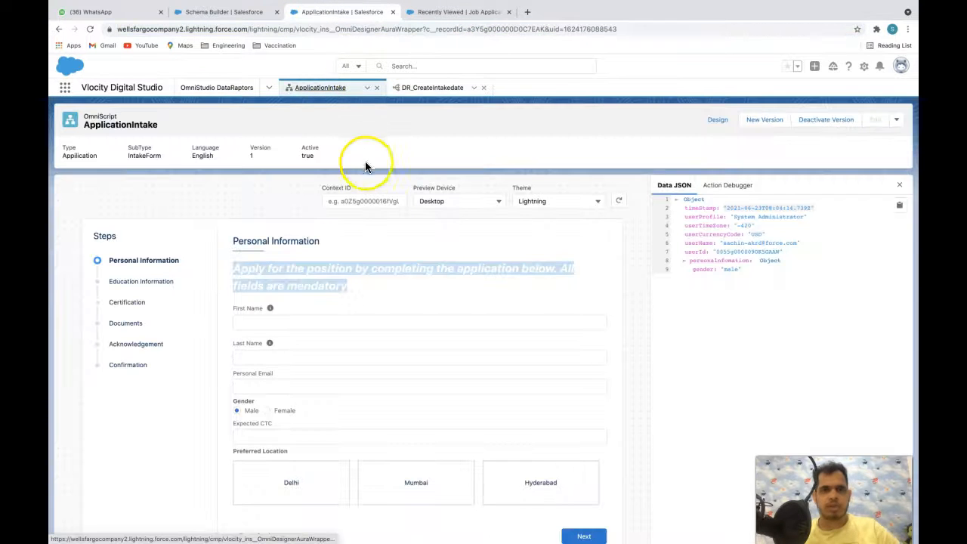
scroll(478, 231, "down", 1)
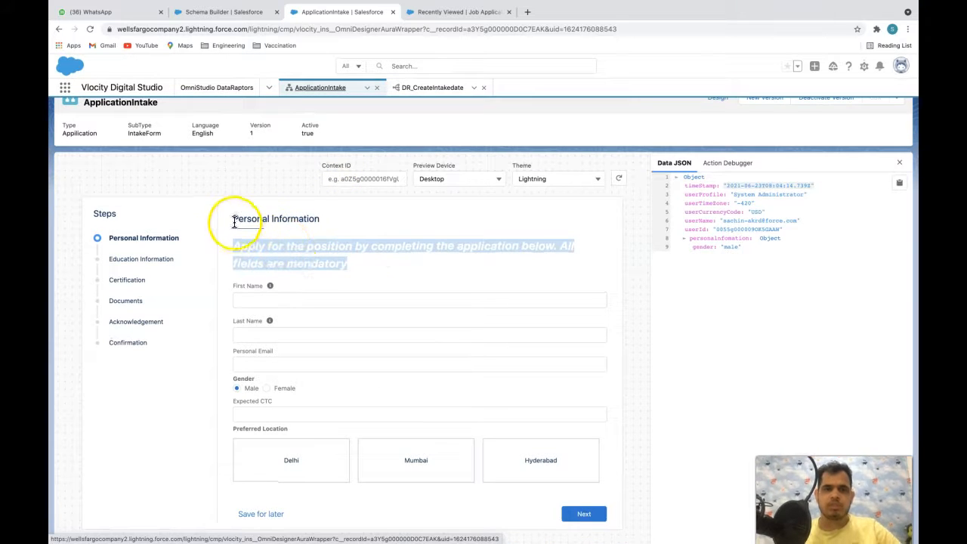
left_click_drag(234, 219, 317, 220)
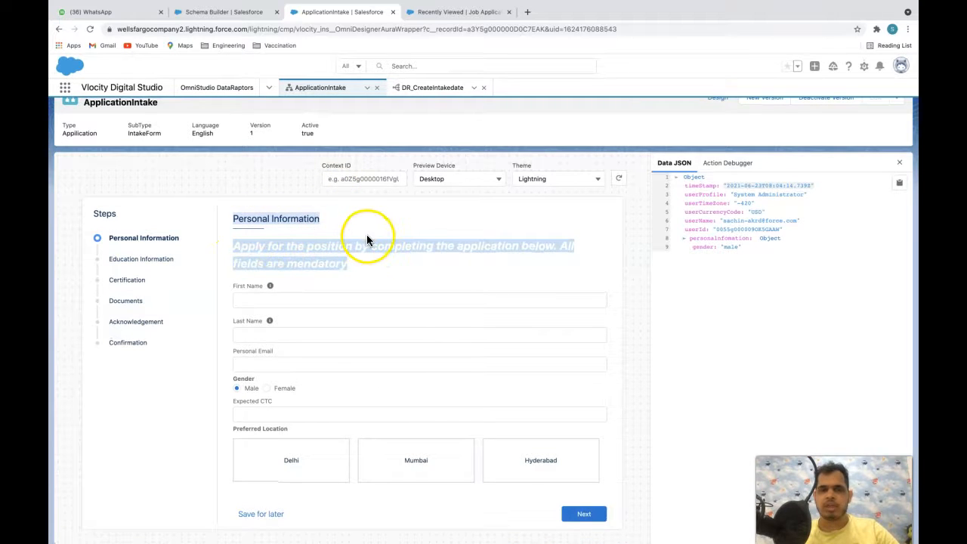
left_click(237, 11)
left_click(473, 310)
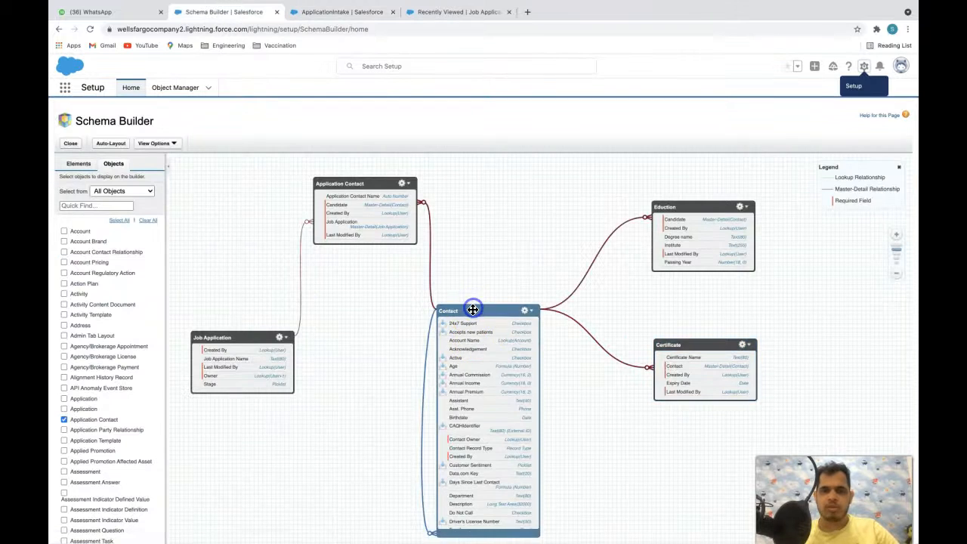
left_click(427, 12)
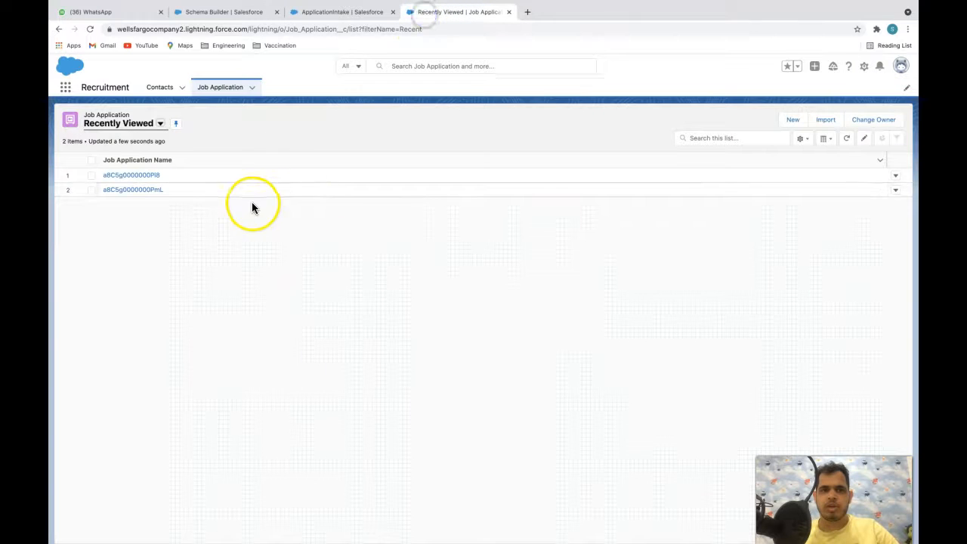
left_click(350, 12)
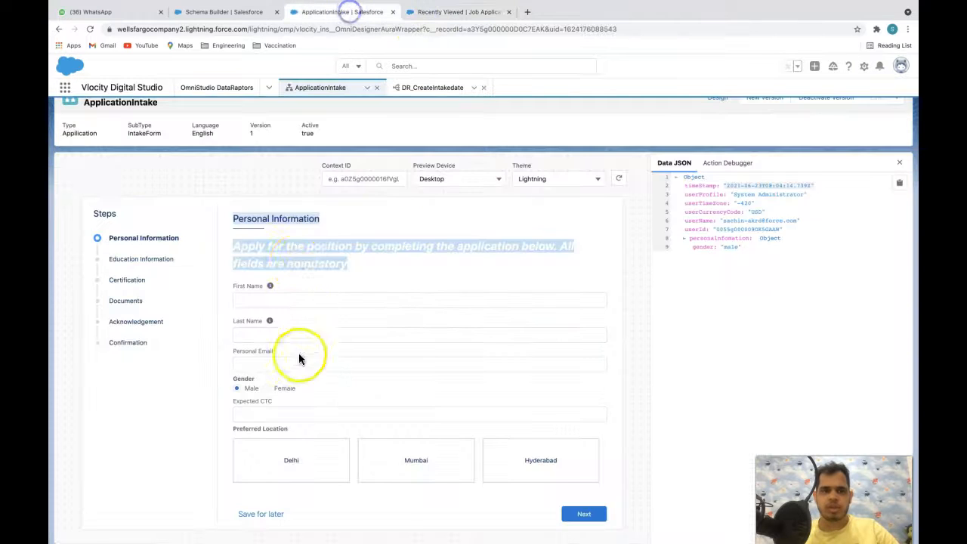
left_click(236, 12)
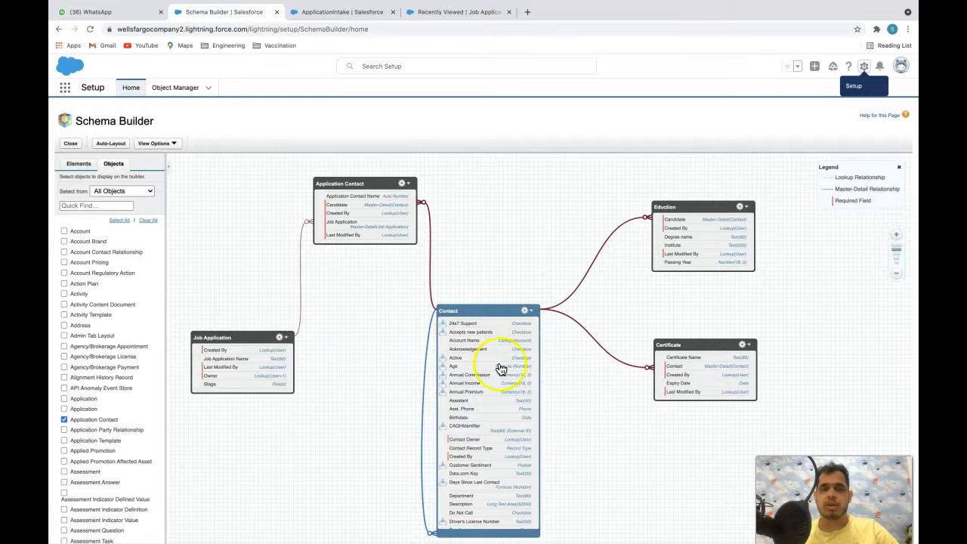
left_click(350, 12)
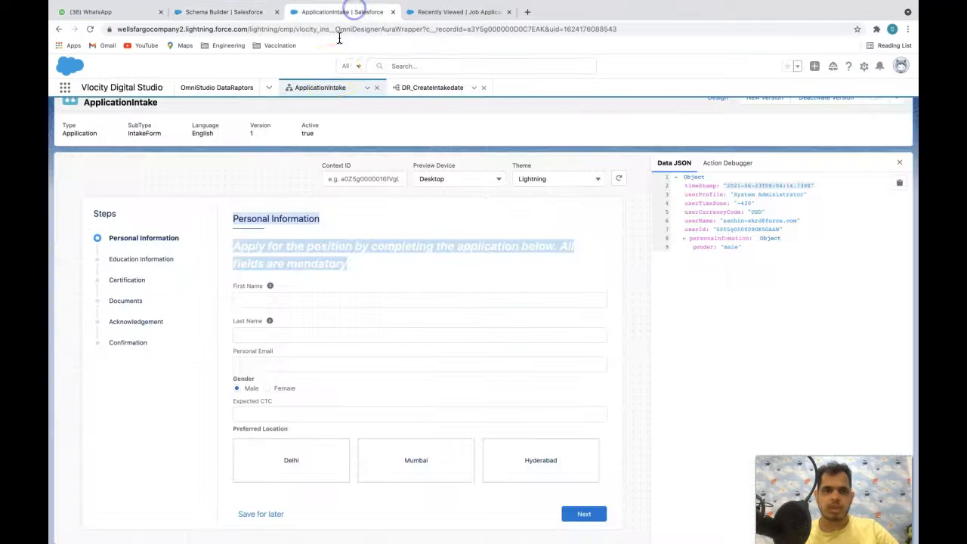
left_click_drag(108, 259, 227, 259)
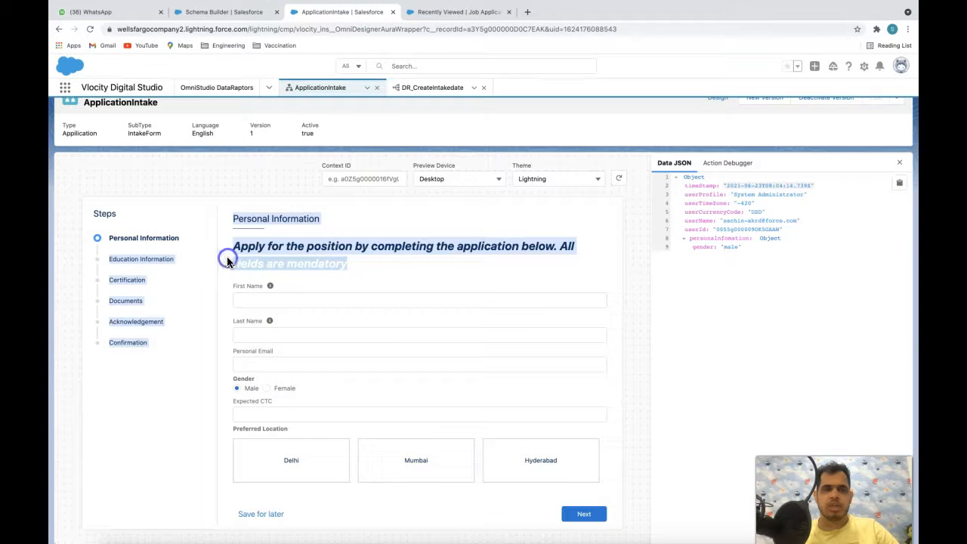
- Compare the Certification and Documents steps with the Certificate object in the schema diagram
left_click(212, 12)
left_click(428, 12)
left_click(310, 12)
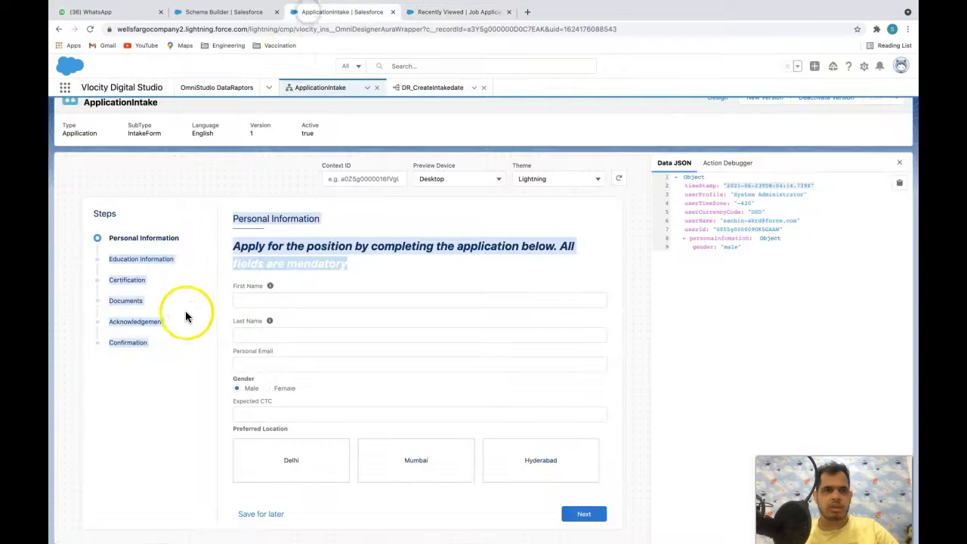
left_click_drag(145, 279, 111, 280)
left_click(219, 8)
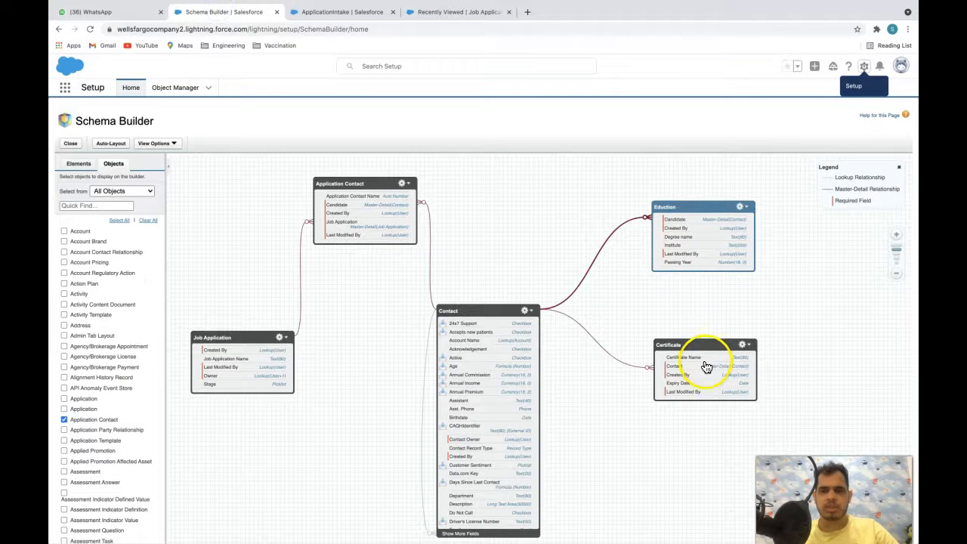
left_click(701, 354)
left_click(458, 12)
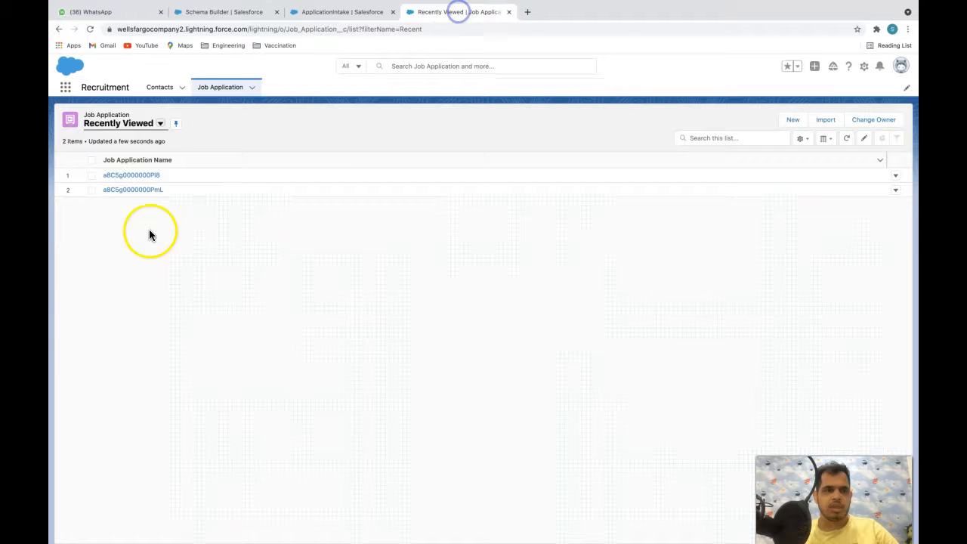
left_click(313, 11)
double_click(122, 300)
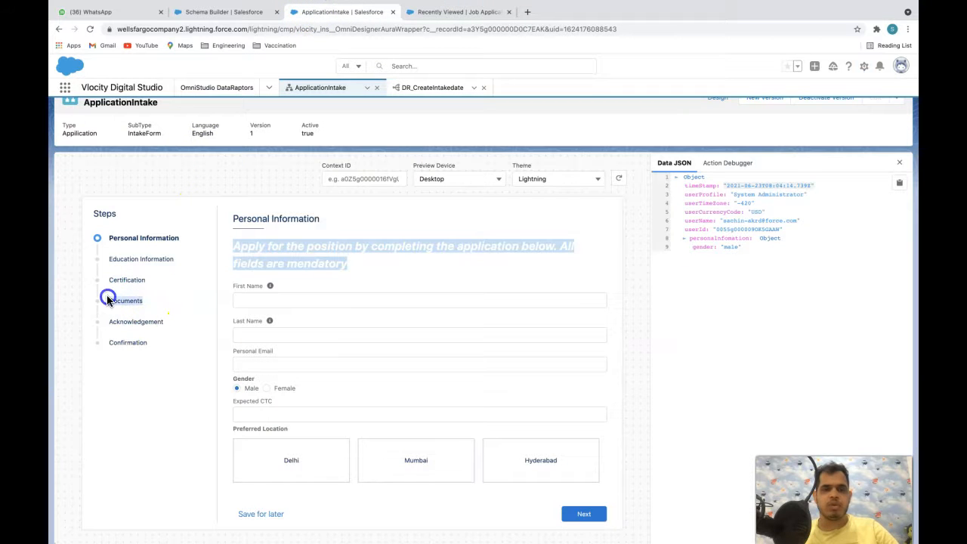
- Select the Job Application object, then nudge it slightly right on the diagram
left_click(212, 11)
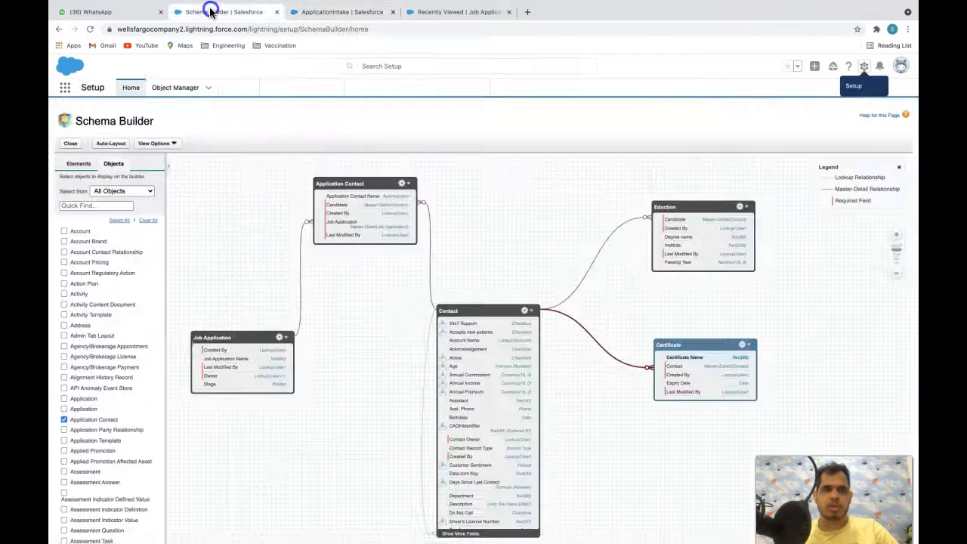
left_click(242, 336)
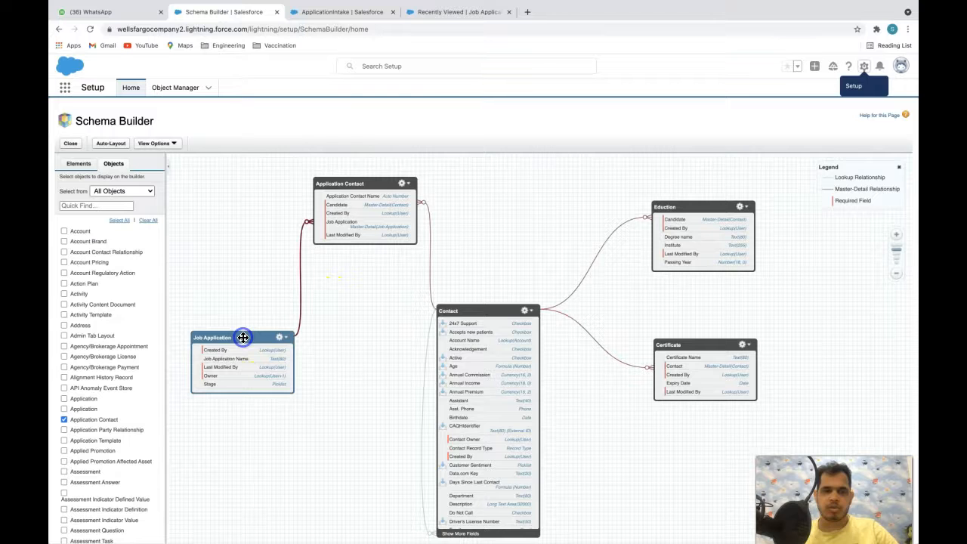
left_click(448, 11)
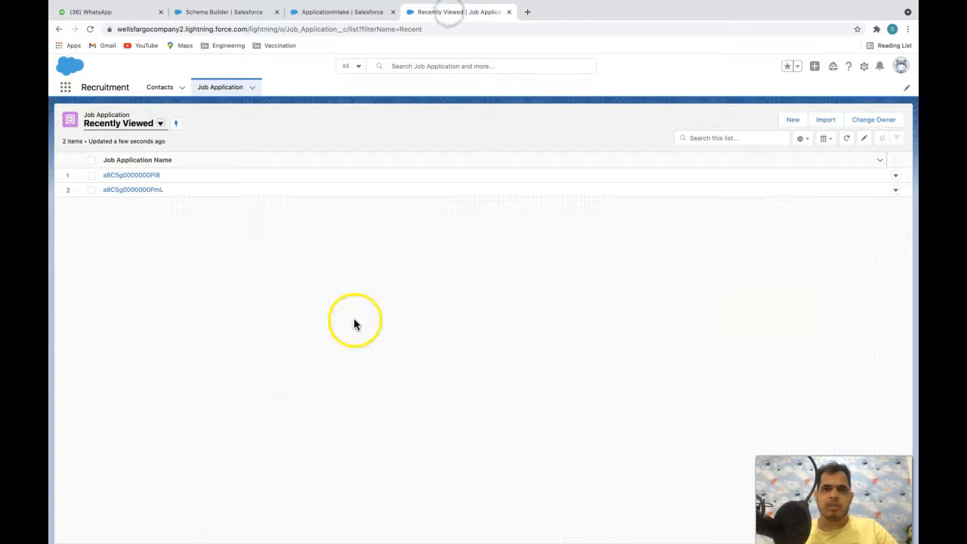
left_click(237, 13)
left_click(343, 326)
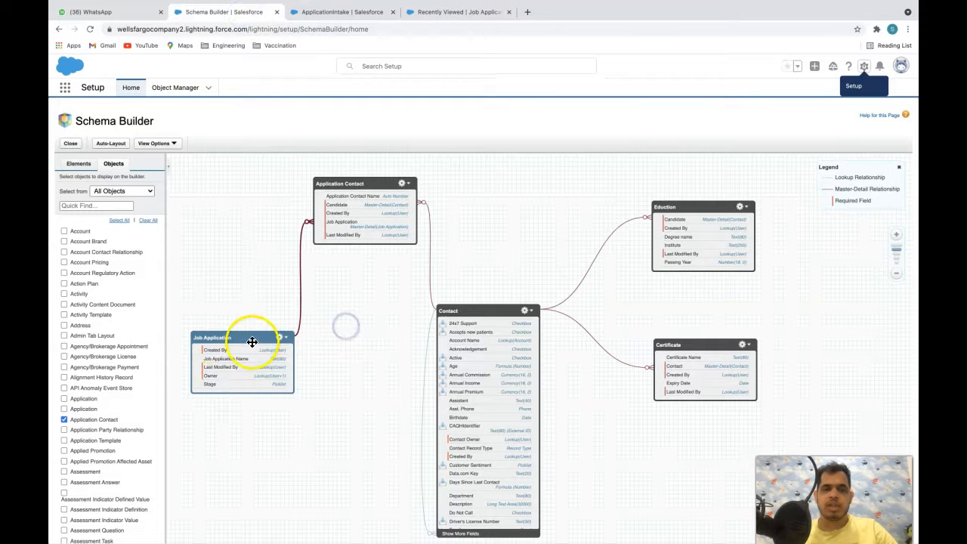
left_click_drag(252, 342, 260, 339)
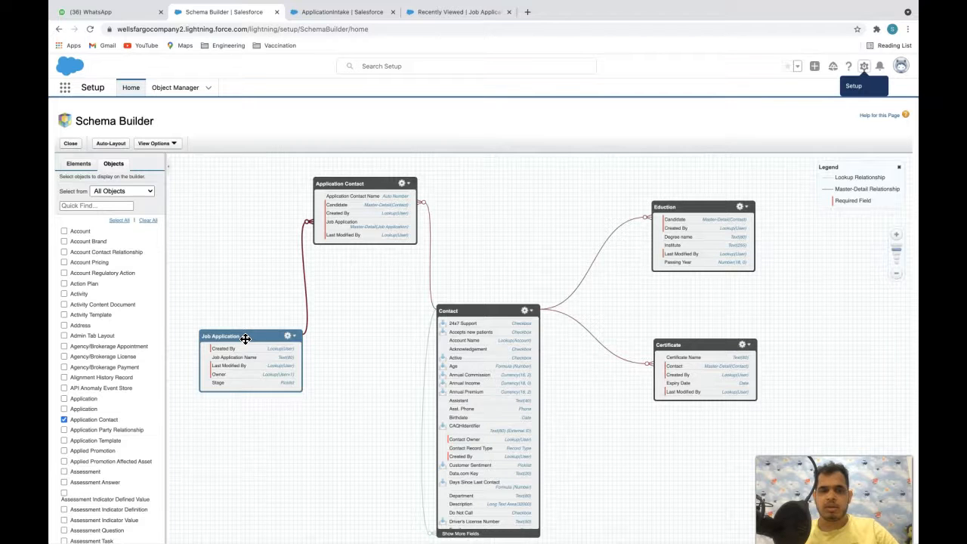
- Point out Job Application's Stage field and highlight the Contact and Application Contact relationships
left_click(216, 387)
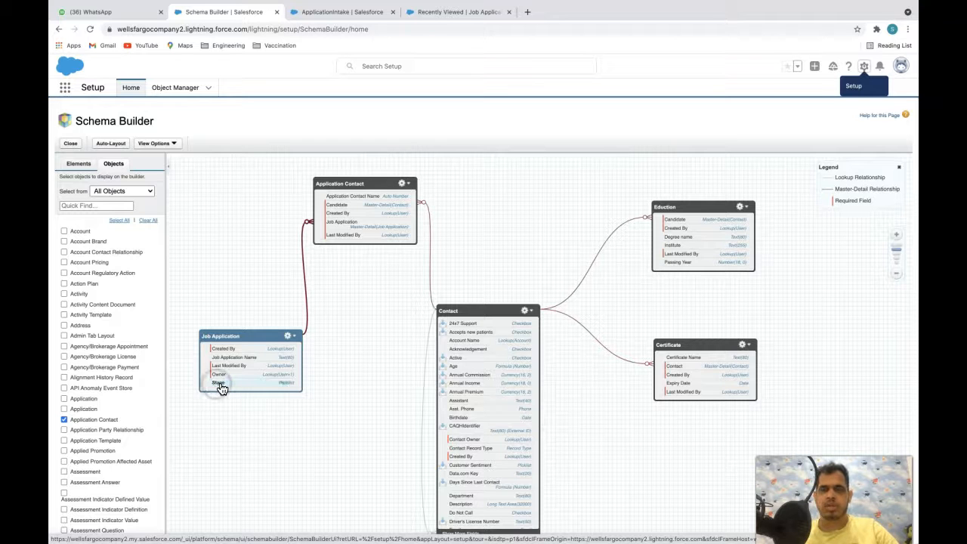
left_click(337, 301)
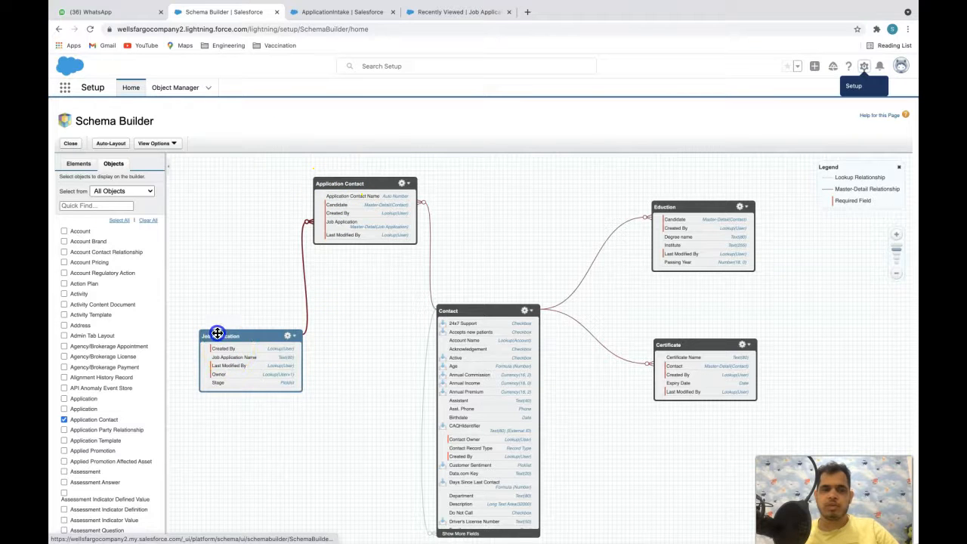
left_click(485, 306)
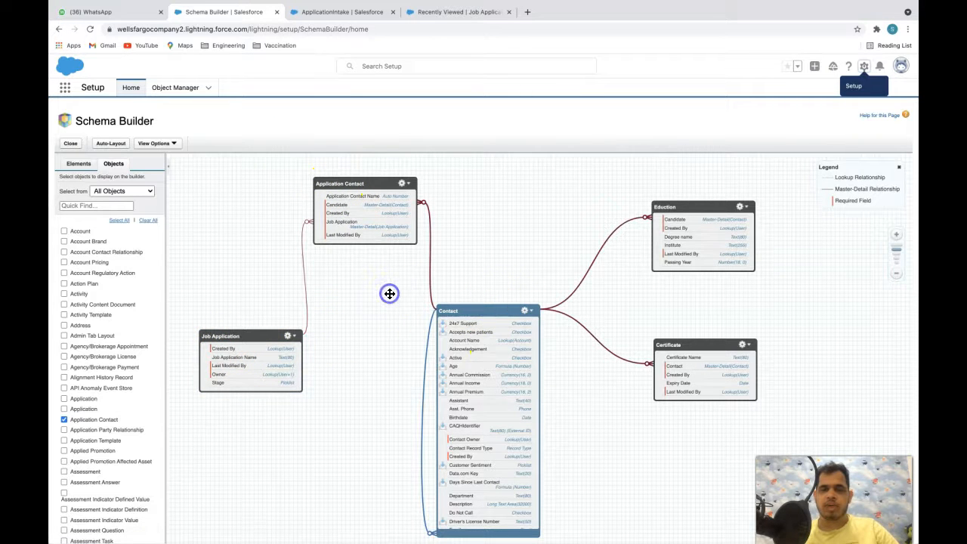
left_click(362, 182)
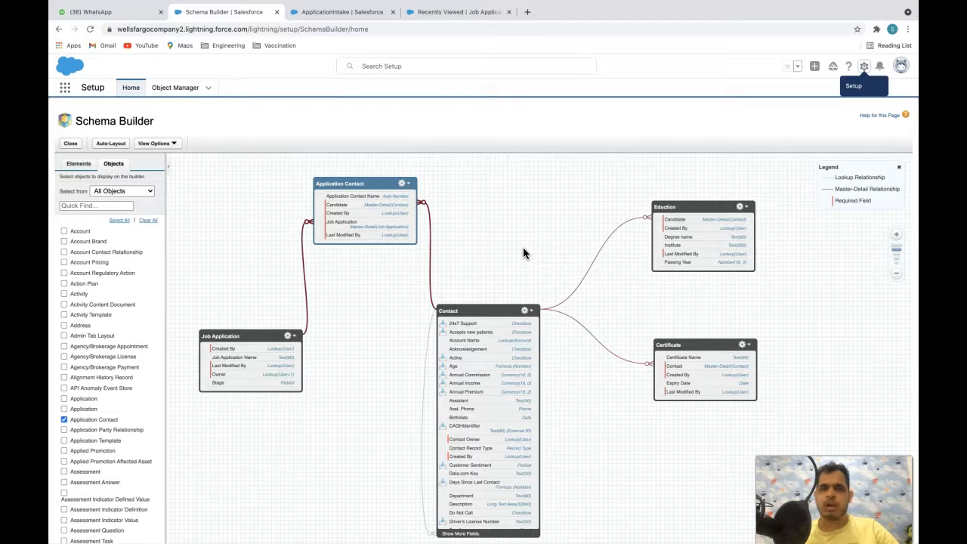
left_click(377, 182)
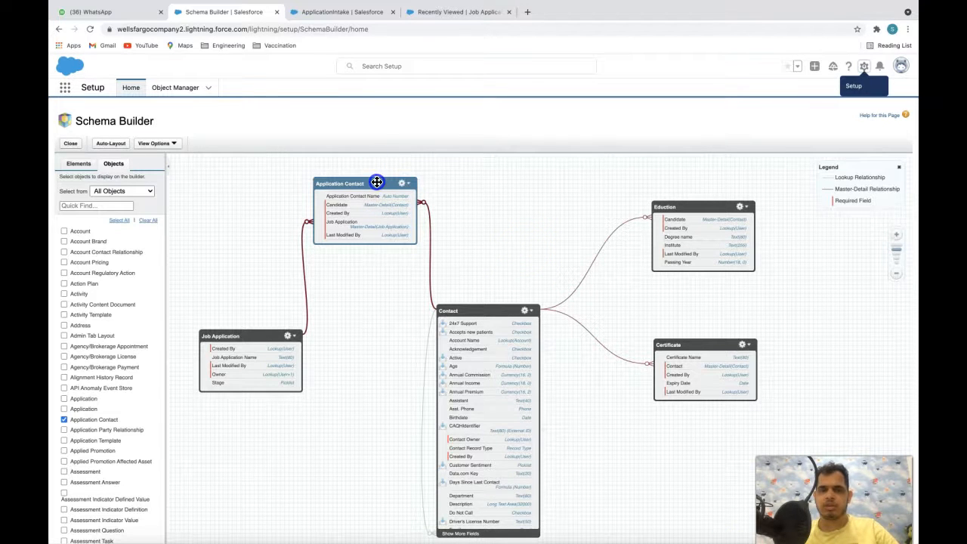
- Return to the ApplicationIntake preview, select the Acknowledgement step name, then clear the selection
left_click(350, 12)
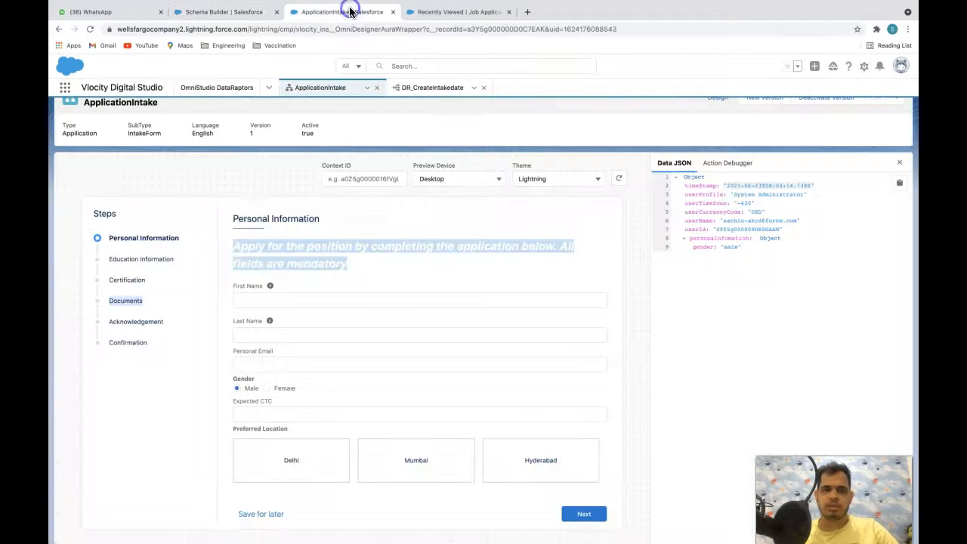
double_click(114, 320)
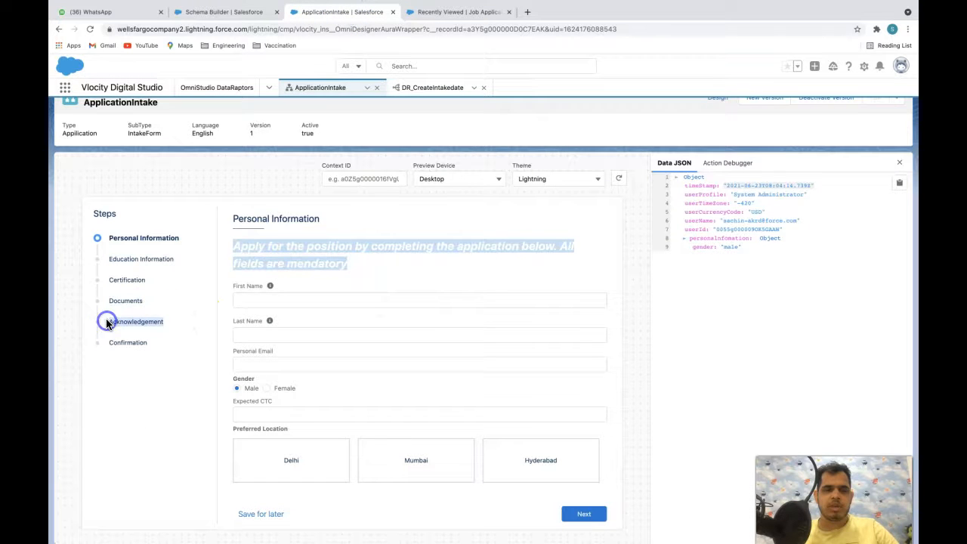
left_click(227, 11)
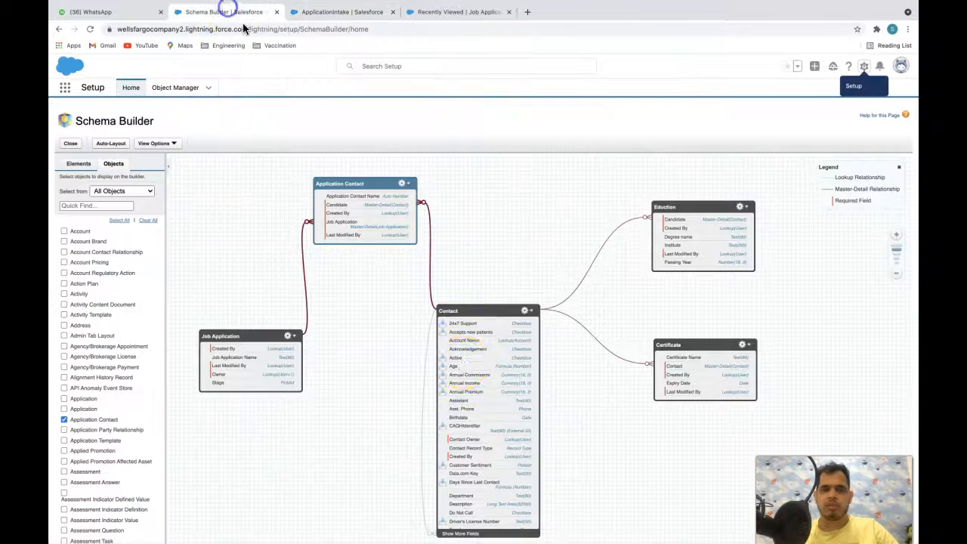
left_click(346, 11)
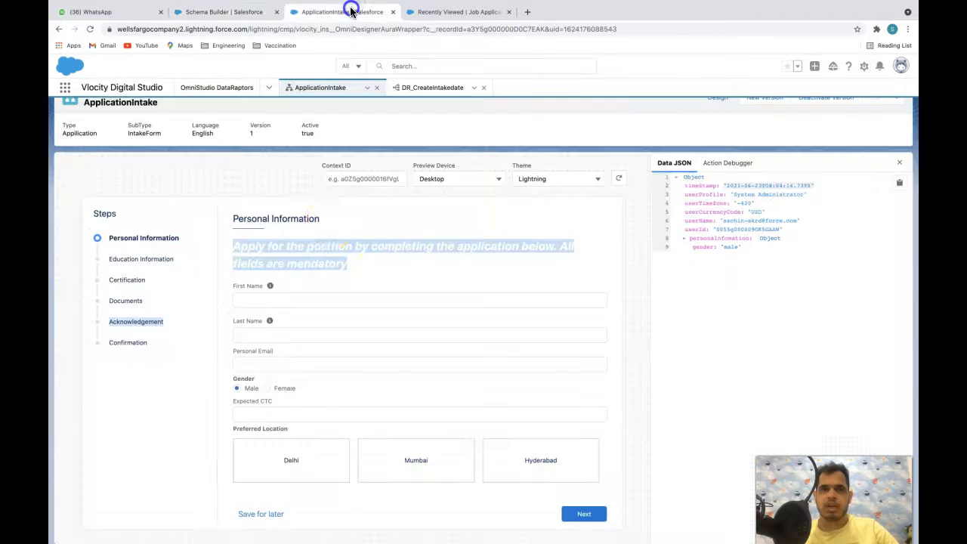
left_click_drag(170, 323, 111, 322)
double_click(122, 322)
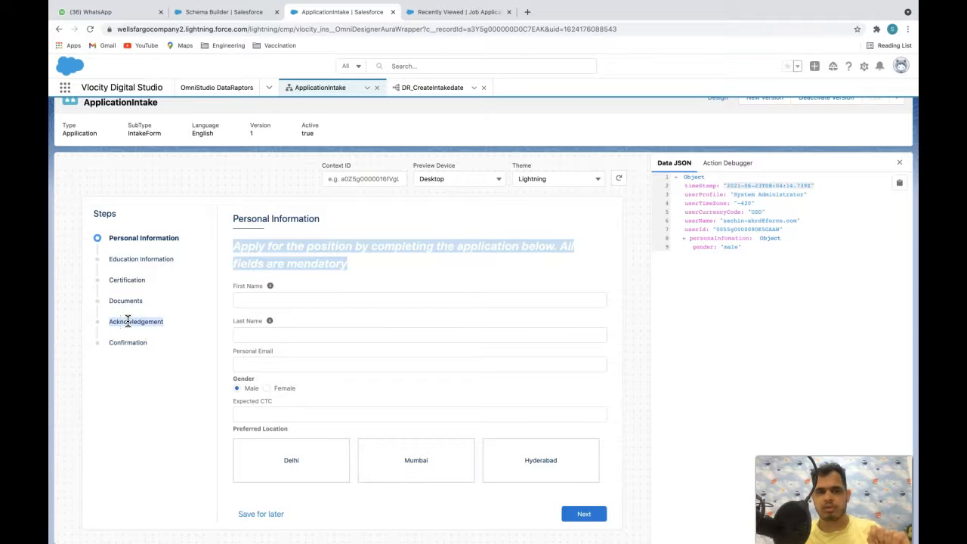
left_click(392, 275)
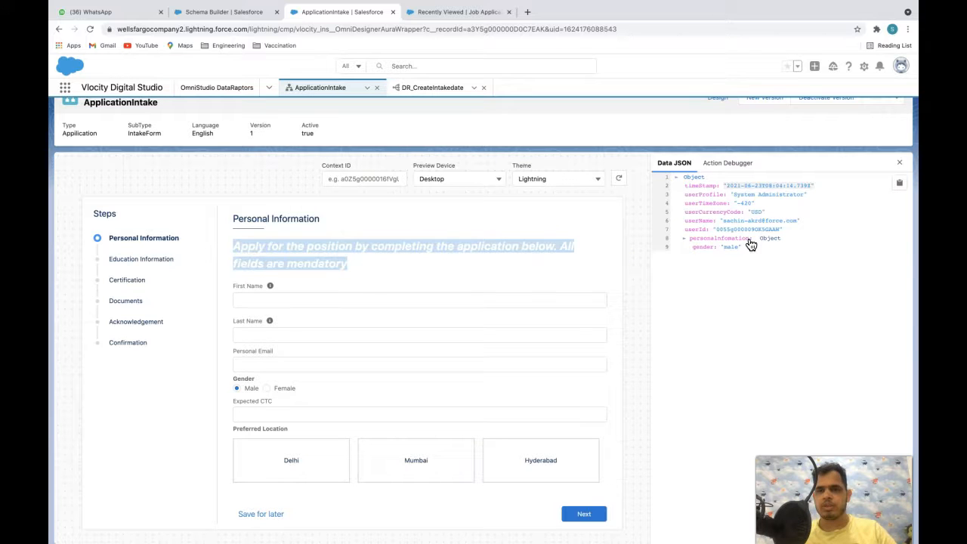
- Enter the applicant's first name, last name and personal email, and set gender to Male
left_click(301, 302)
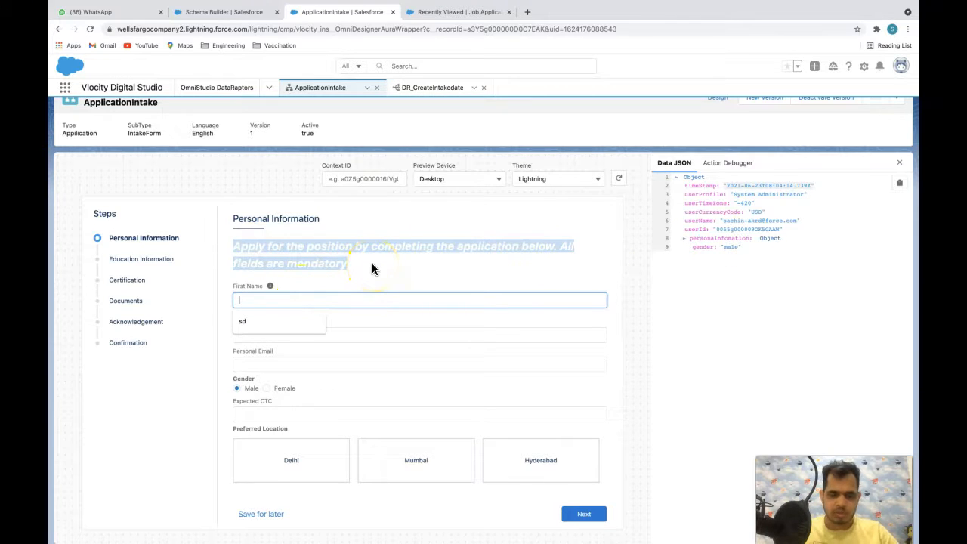
key("Tab")
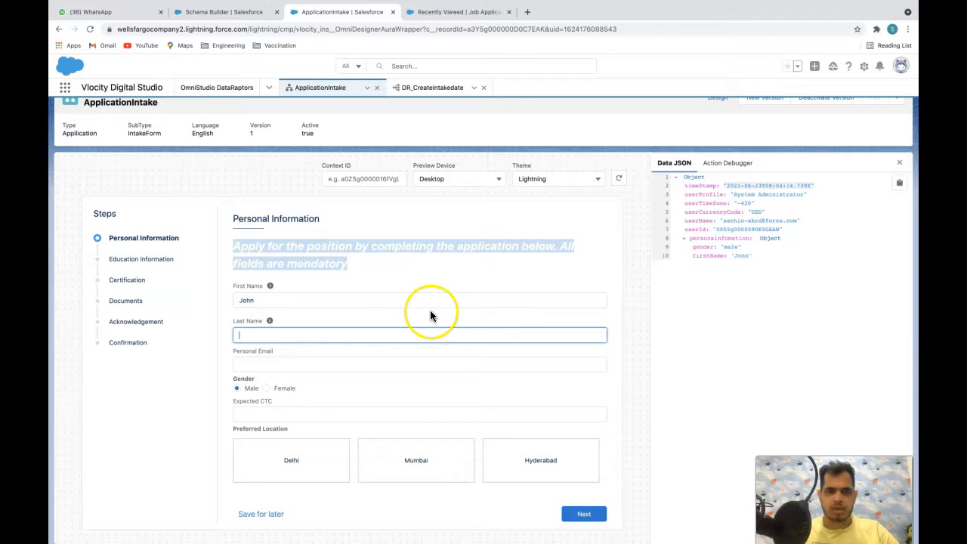
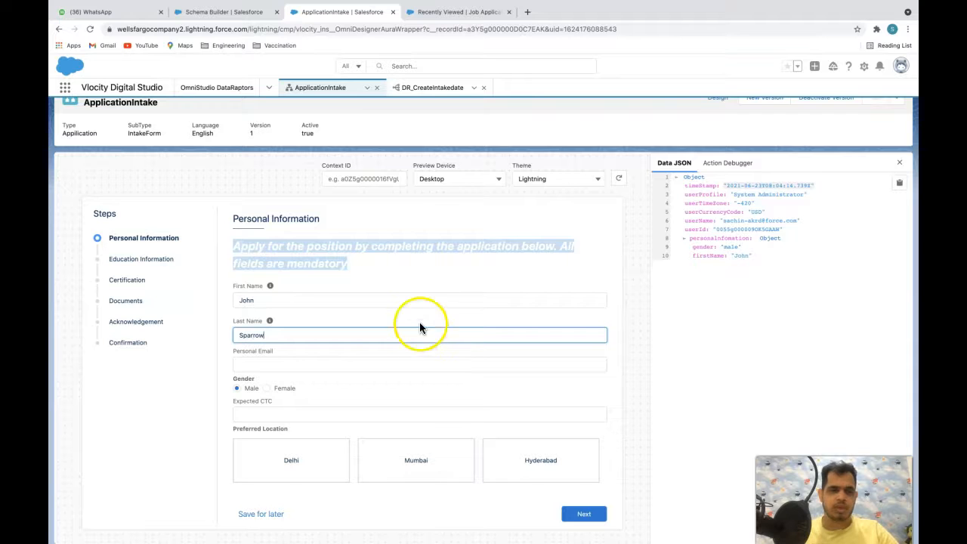
left_click(358, 360)
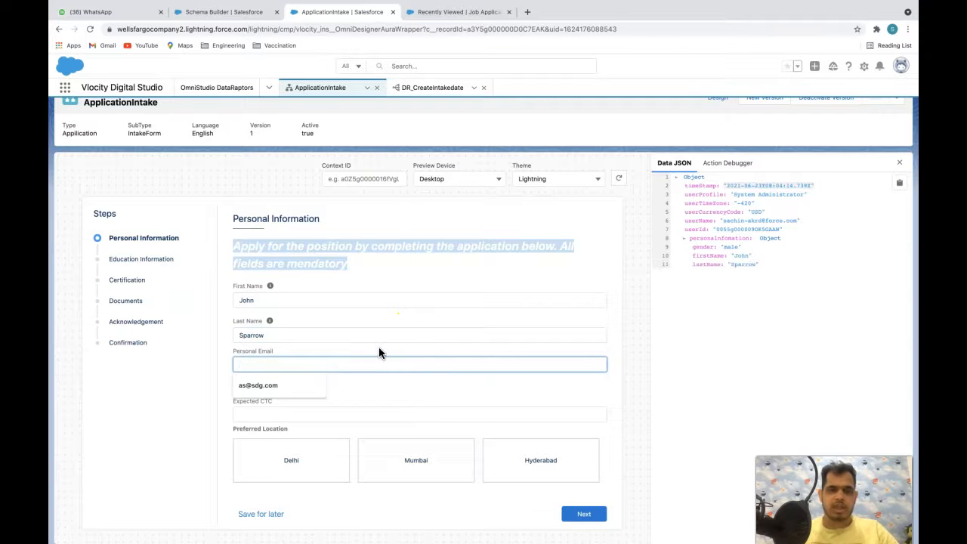
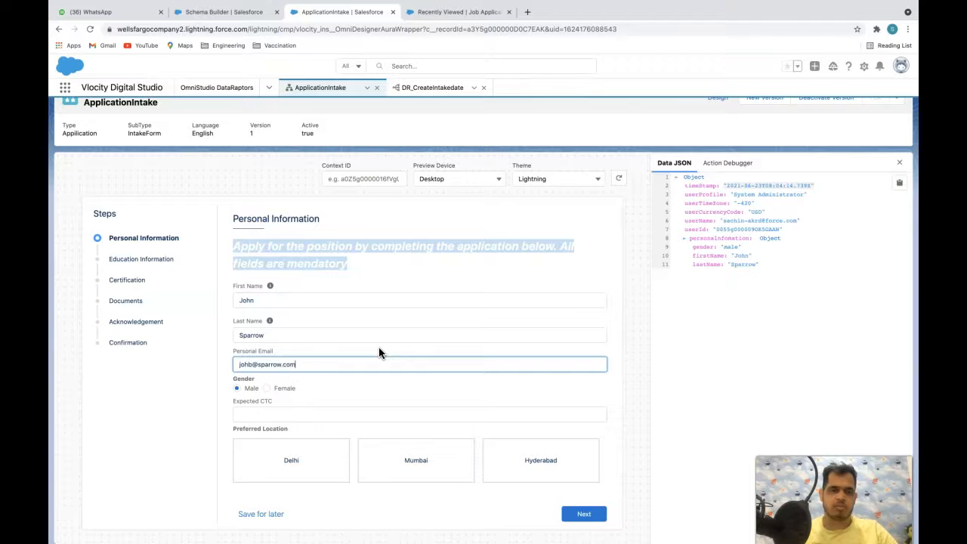
left_click(276, 388)
left_click(246, 388)
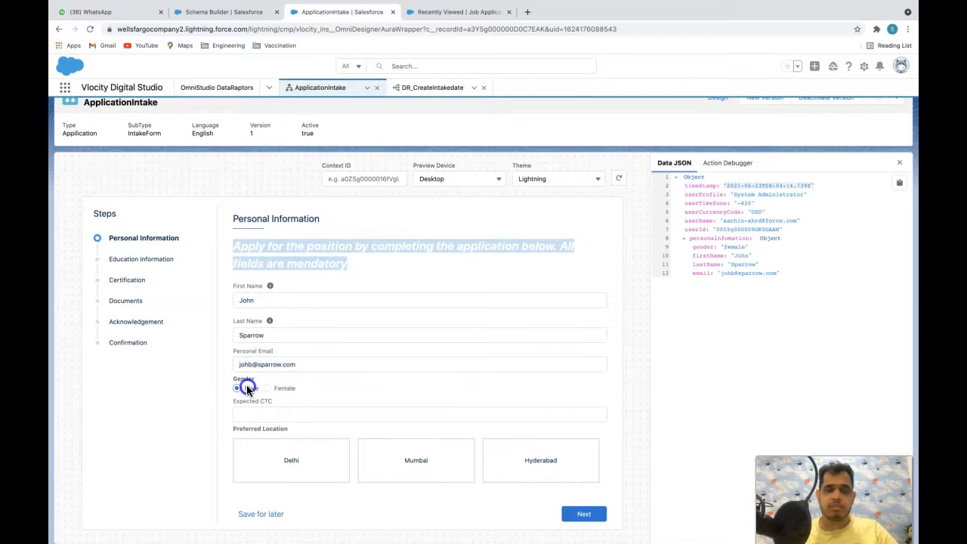
- Enter 100000 expected CTC, choose Mumbai and Hyderabad, then start a new degree entry
left_click(280, 414)
type("1000000")
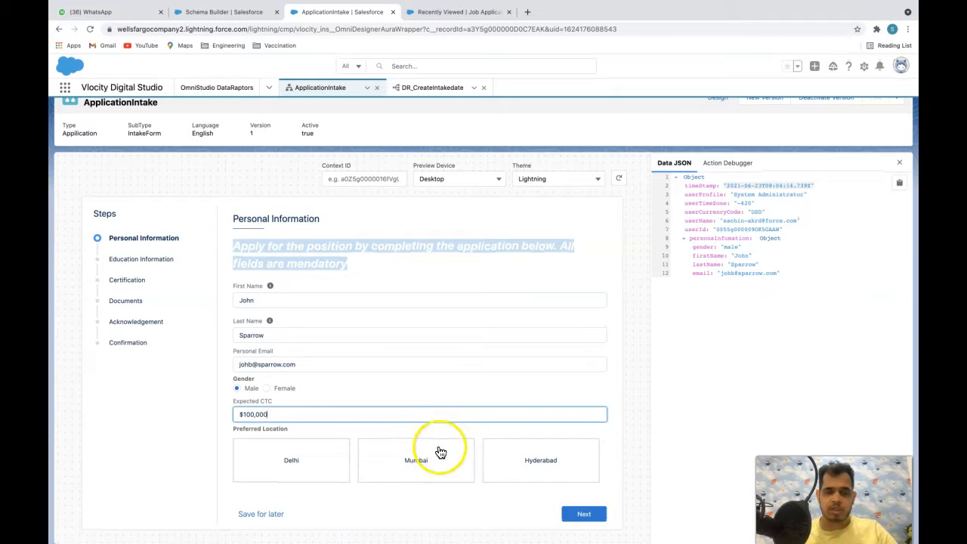
left_click(416, 459)
left_click(510, 462)
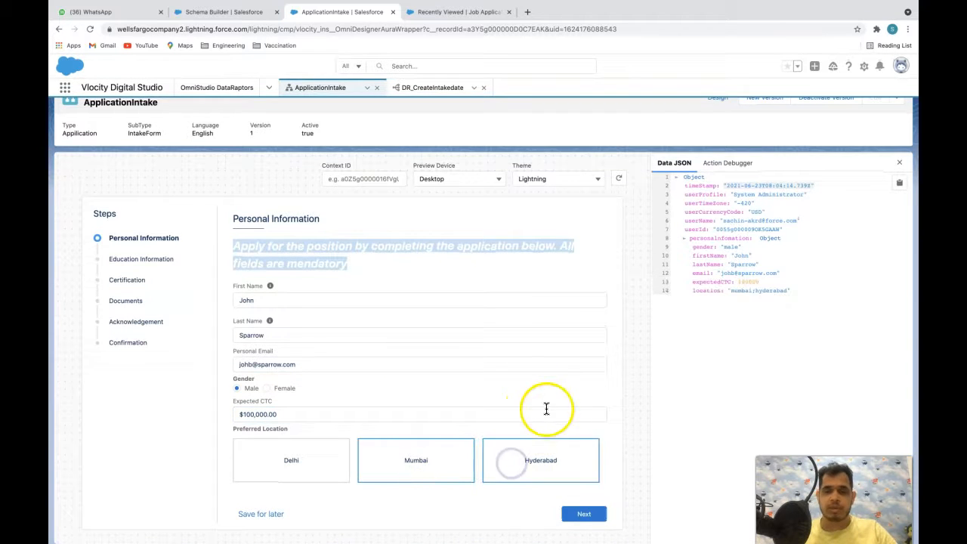
left_click(587, 514)
left_click(536, 299)
left_click(155, 372)
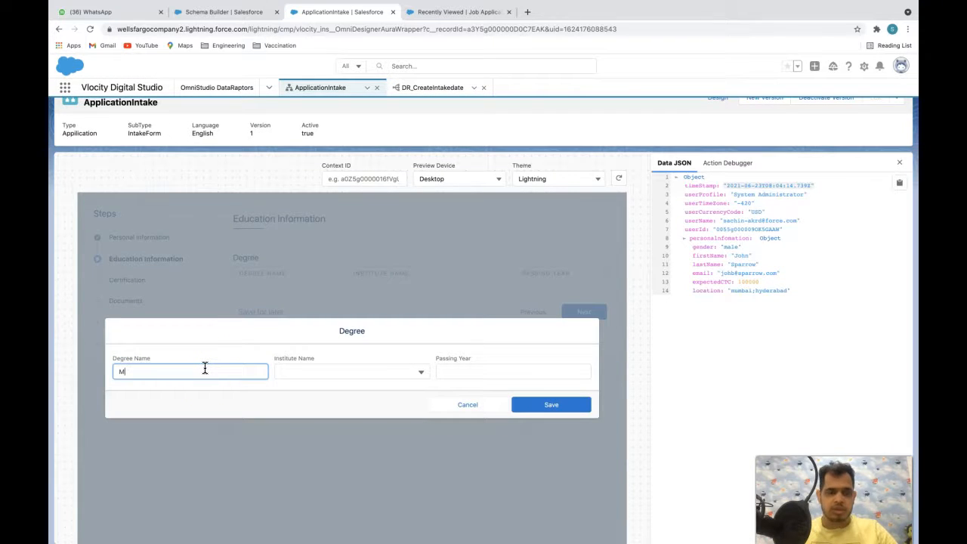
- Give the MBA degree institute IIT Delhi and passing year 1980, and save it
left_click(324, 365)
left_click(309, 364)
left_click(480, 370)
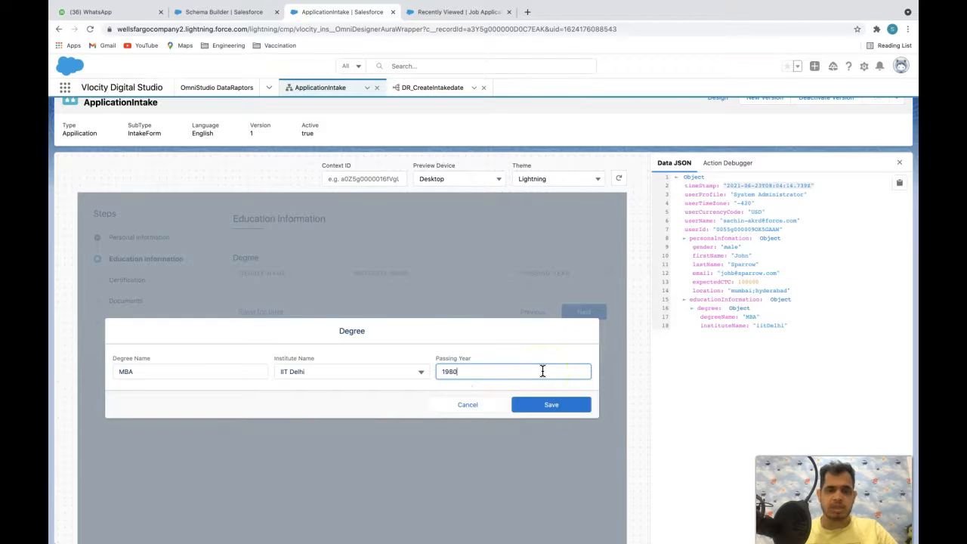
left_click(551, 404)
- Add a BTech degree from IIT Mumbai, 1975, and advance to Certification
left_click(572, 317)
left_click(217, 375)
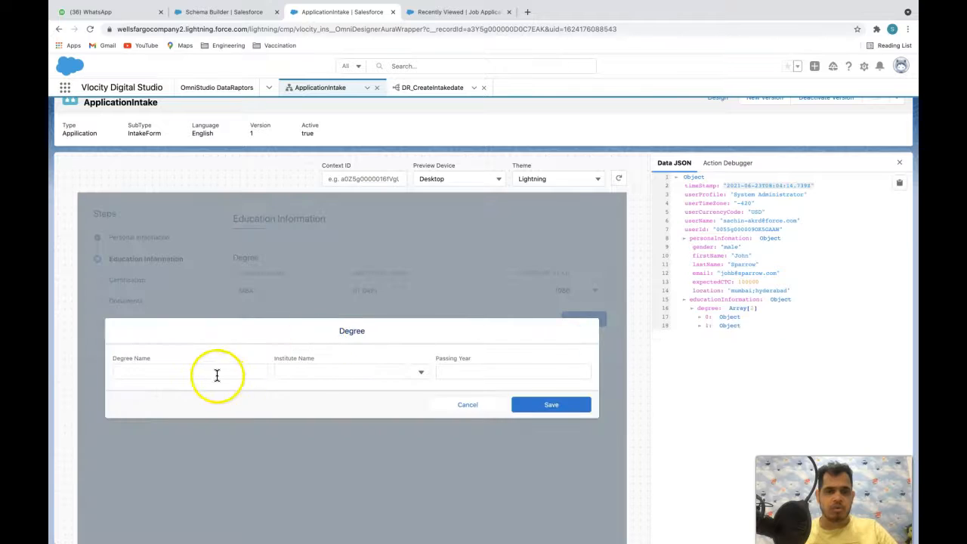
type("BTec")
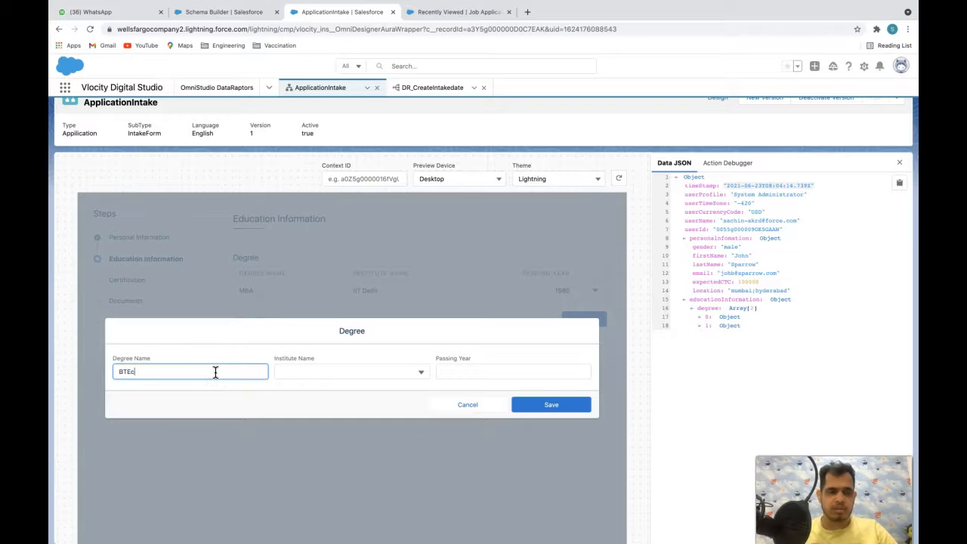
type("h")
left_click(345, 371)
left_click(313, 380)
left_click(499, 371)
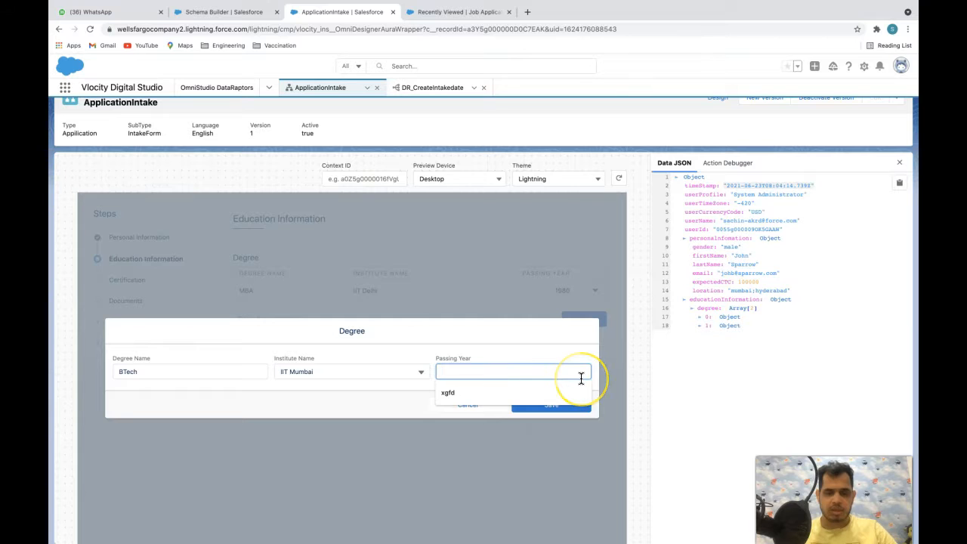
type("19")
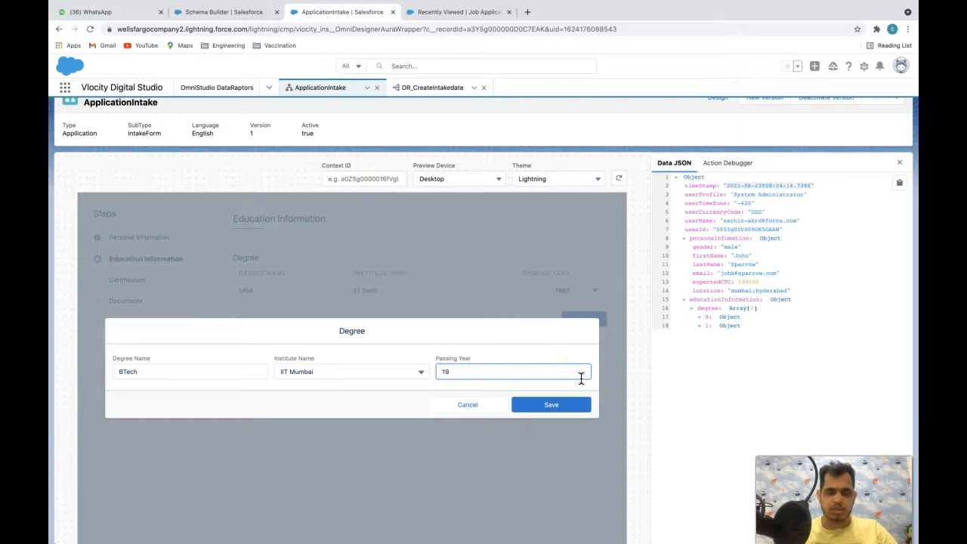
left_click(568, 406)
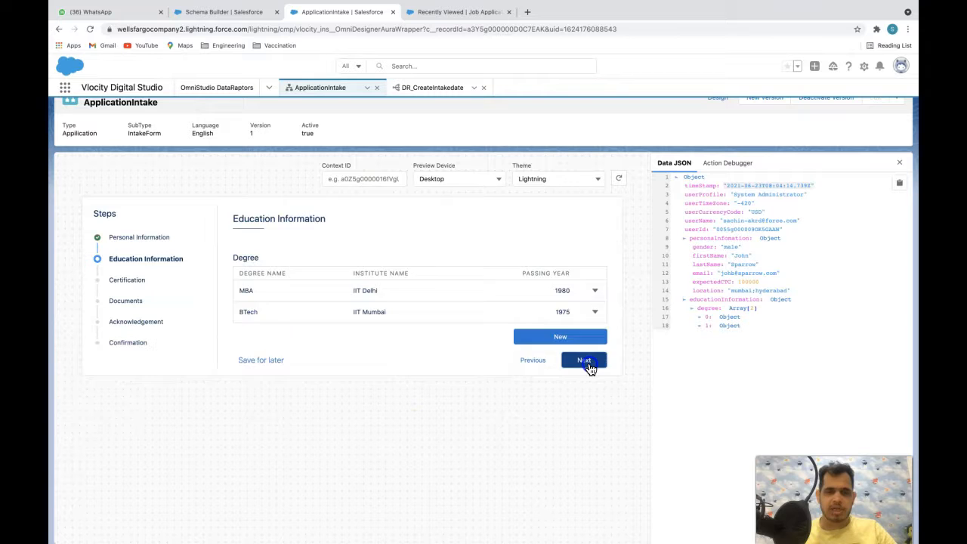
left_click(587, 362)
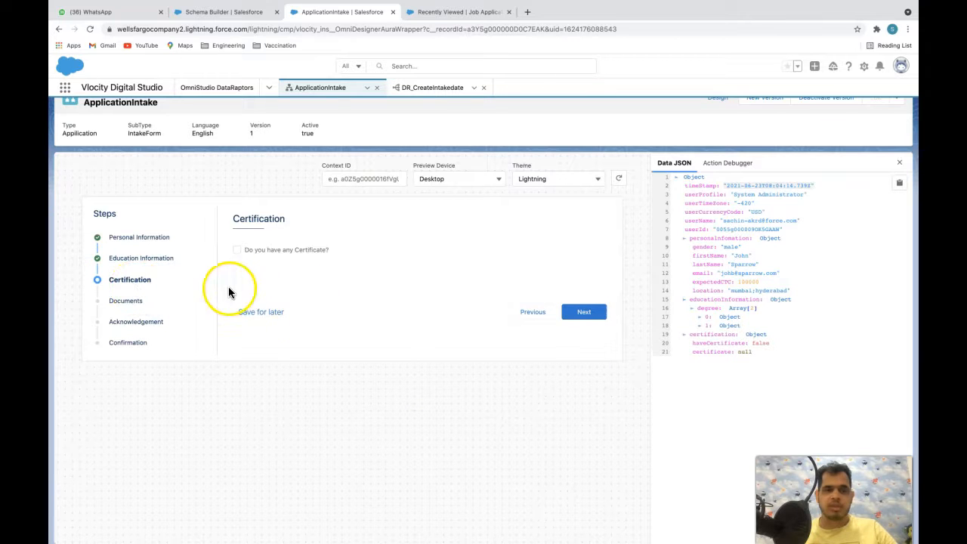
- Mark that the applicant has a certificate and enter Salesforce Developer, expiring 06-30-2021
left_click(306, 249)
left_click(374, 311)
type("Salesforce Develo")
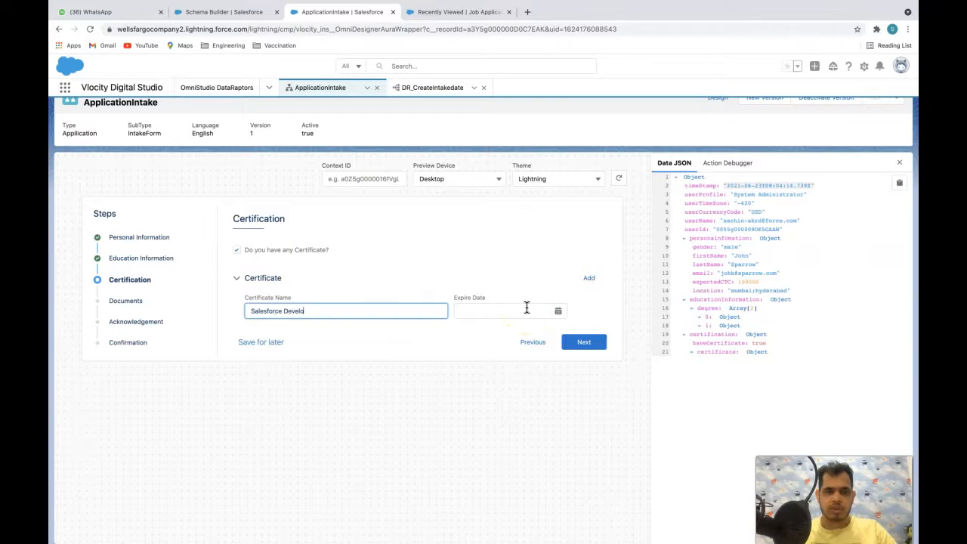
type("per")
left_click(526, 307)
left_click(557, 309)
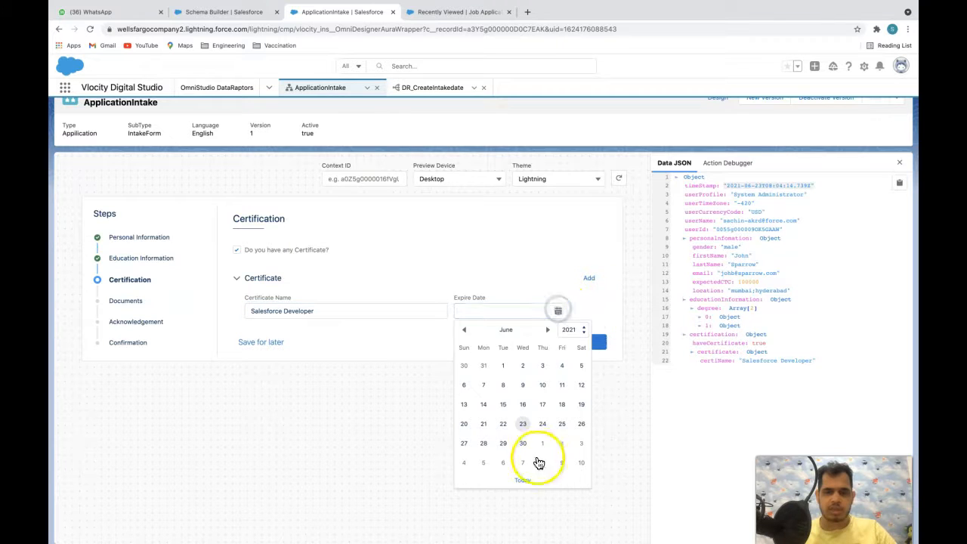
left_click(520, 447)
- Add a second certificate, Salesforce Architect, expiring 06-30-2021, and advance past Documents to Acknowledgement
left_click(584, 277)
left_click(310, 372)
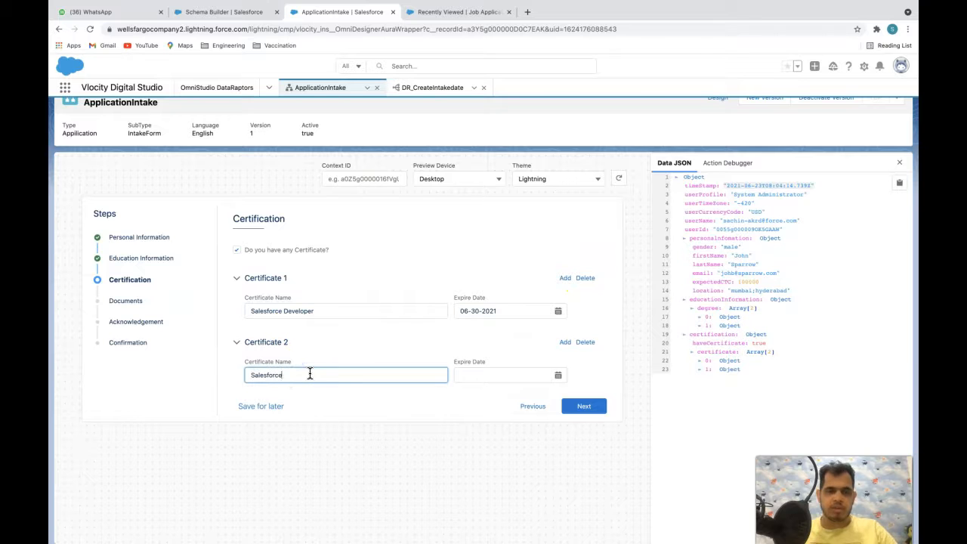
type("Salesforce Architect")
key("Tab")
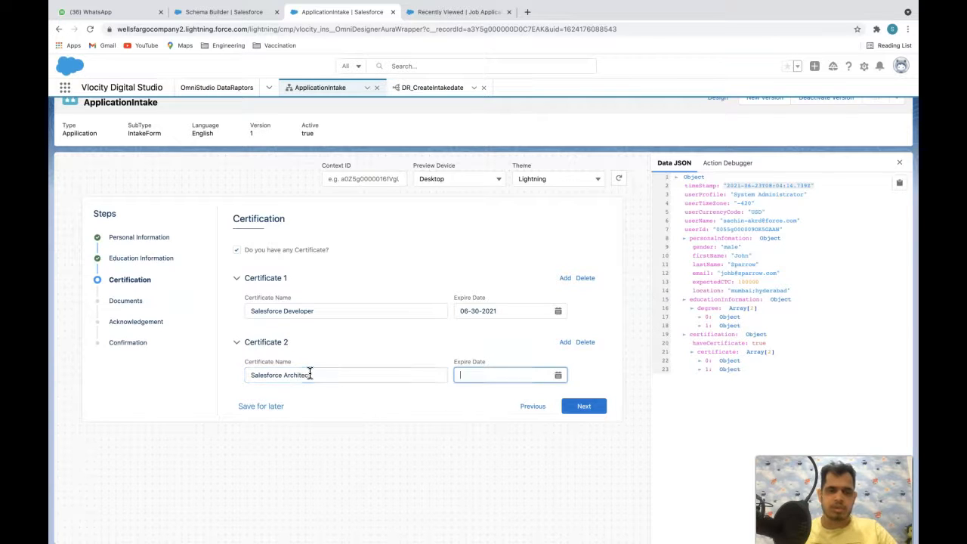
left_click(558, 380)
left_click(521, 507)
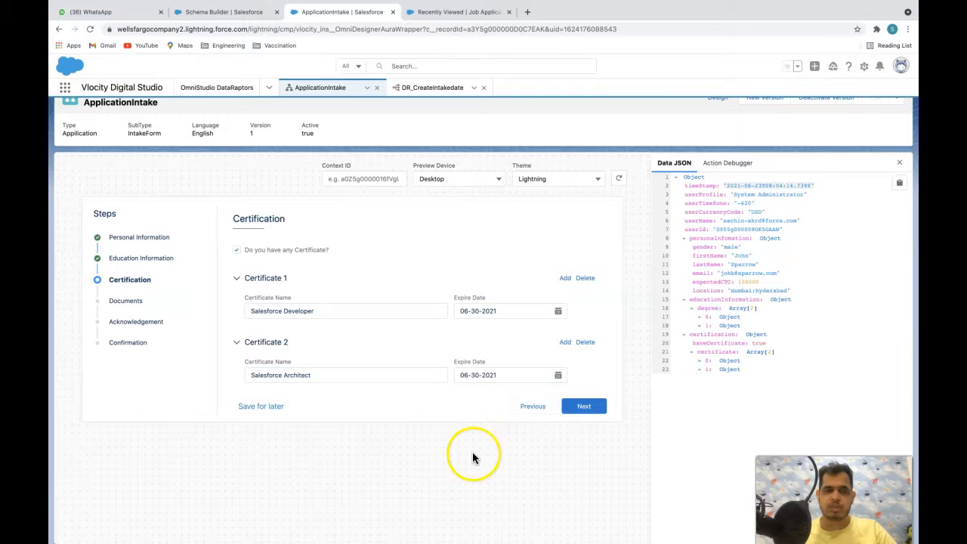
left_click(597, 405)
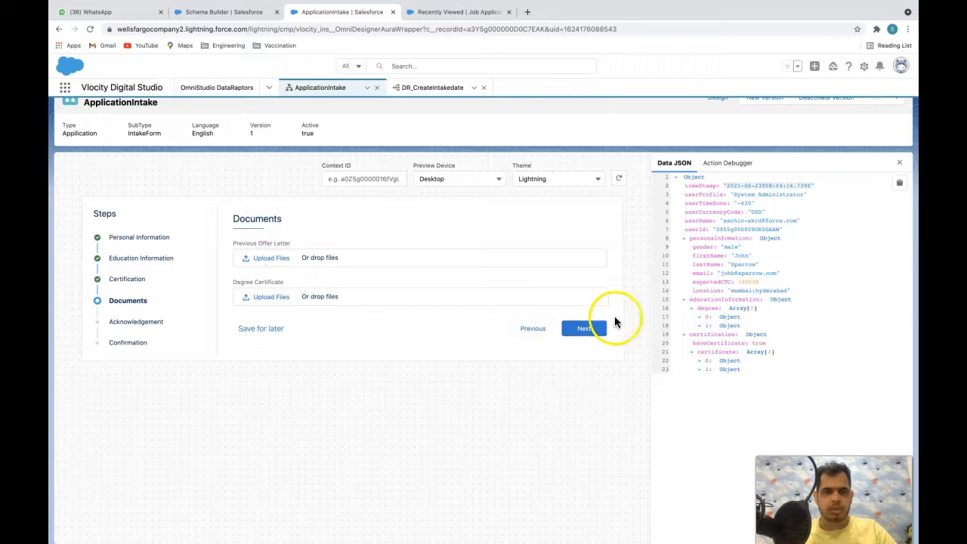
left_click(596, 331)
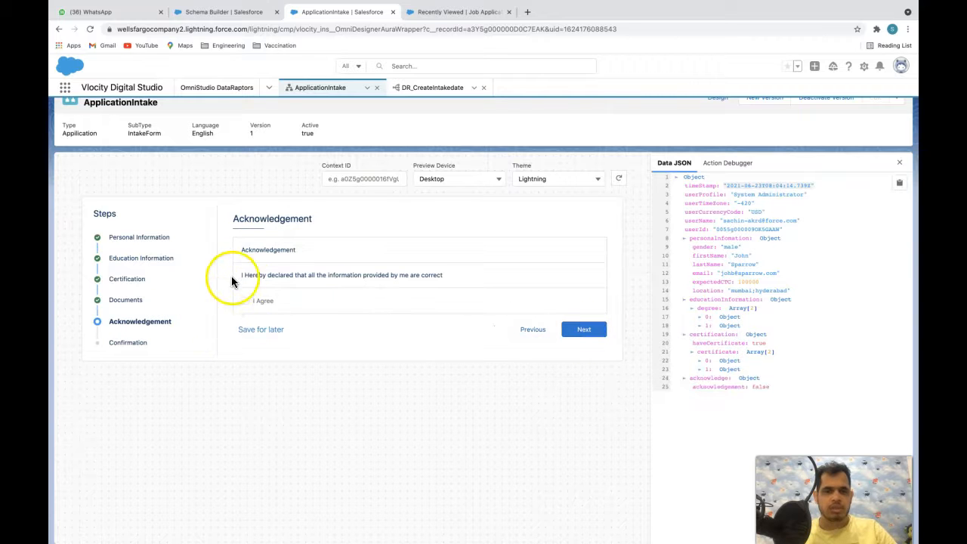
- Agree to the declaration and collapse the personal, education and certification JSON nodes
left_click(261, 302)
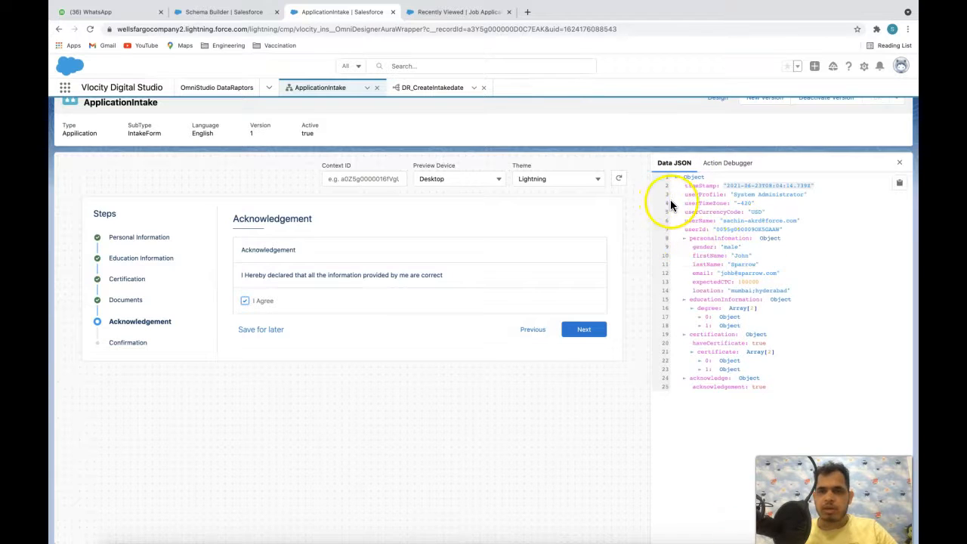
left_click(710, 240)
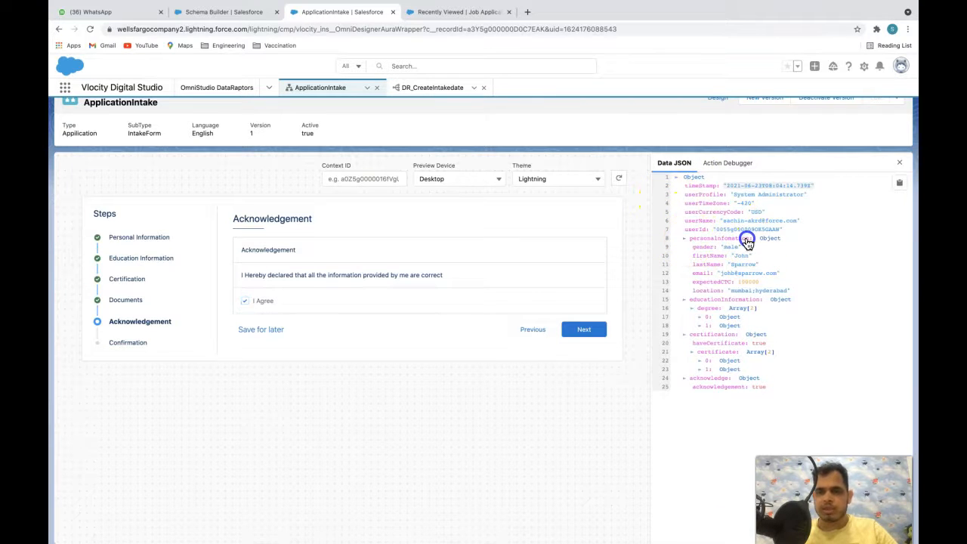
left_click(697, 248)
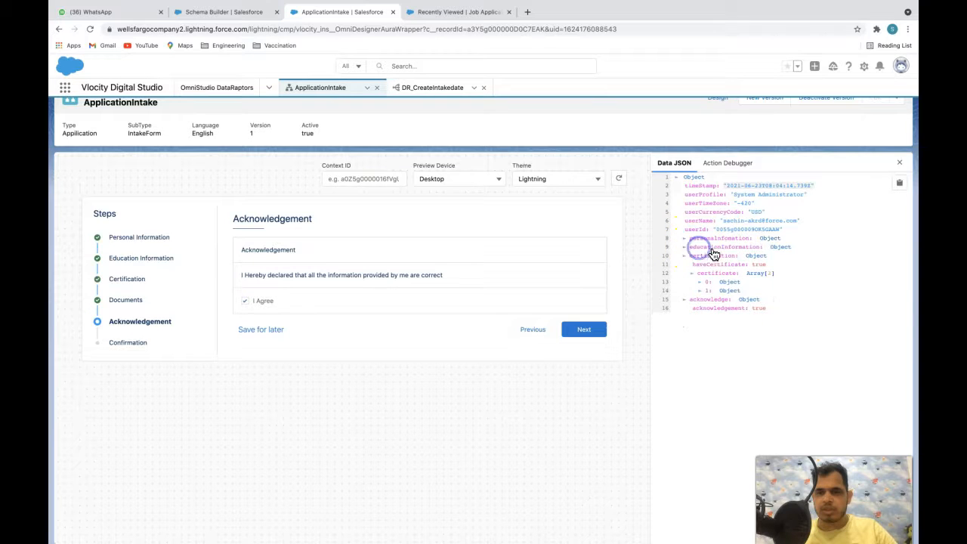
left_click(712, 255)
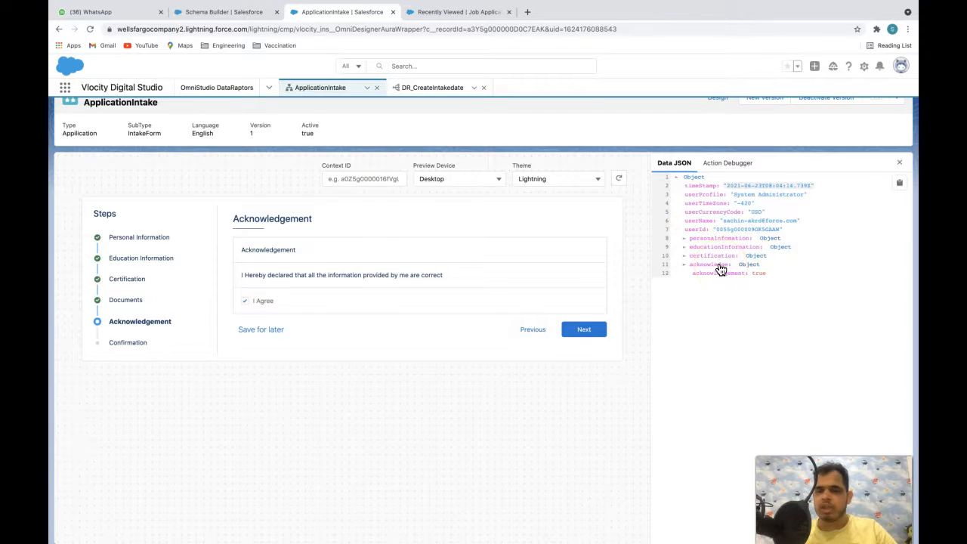
- Re-expand those JSON nodes, then collapse and re-expand the acknowledge node
left_click(689, 238)
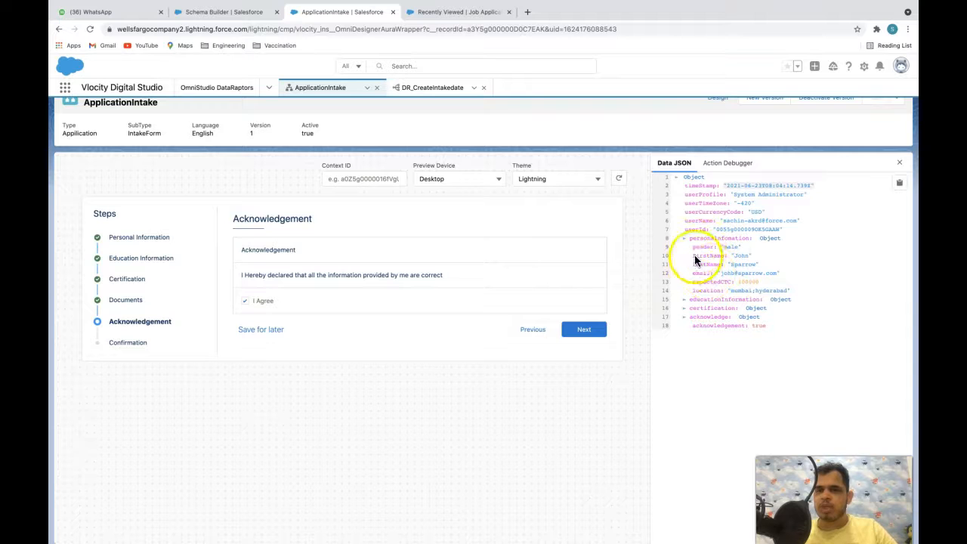
left_click(683, 299)
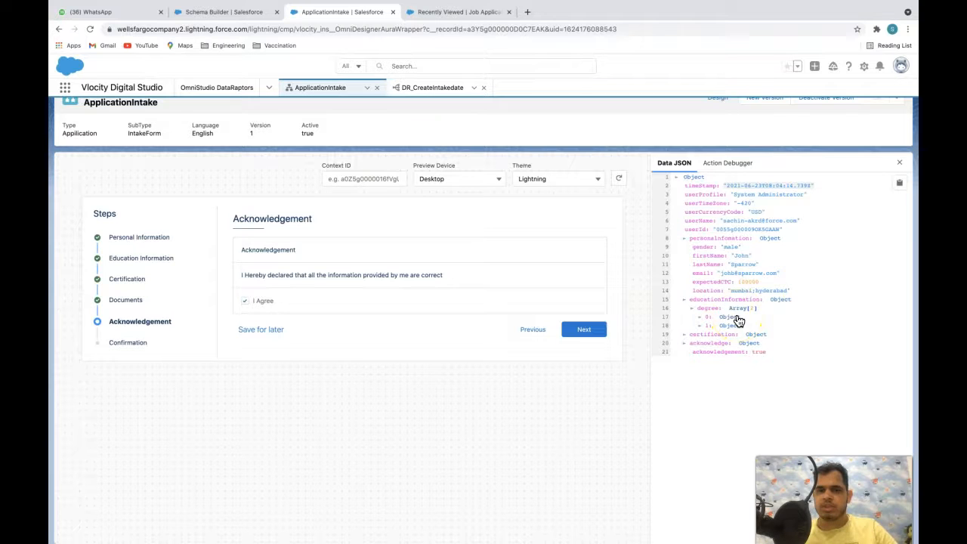
left_click(684, 334)
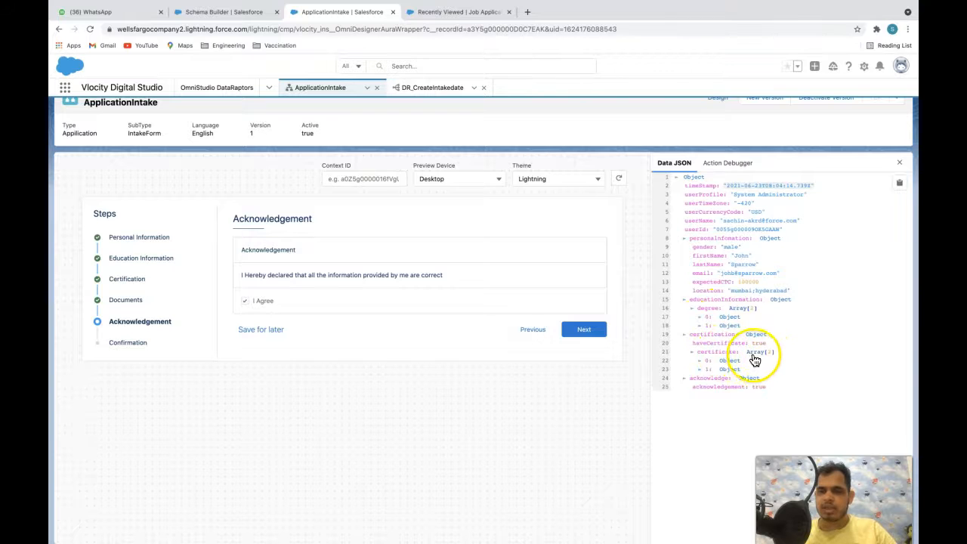
left_click(684, 380)
left_click(682, 379)
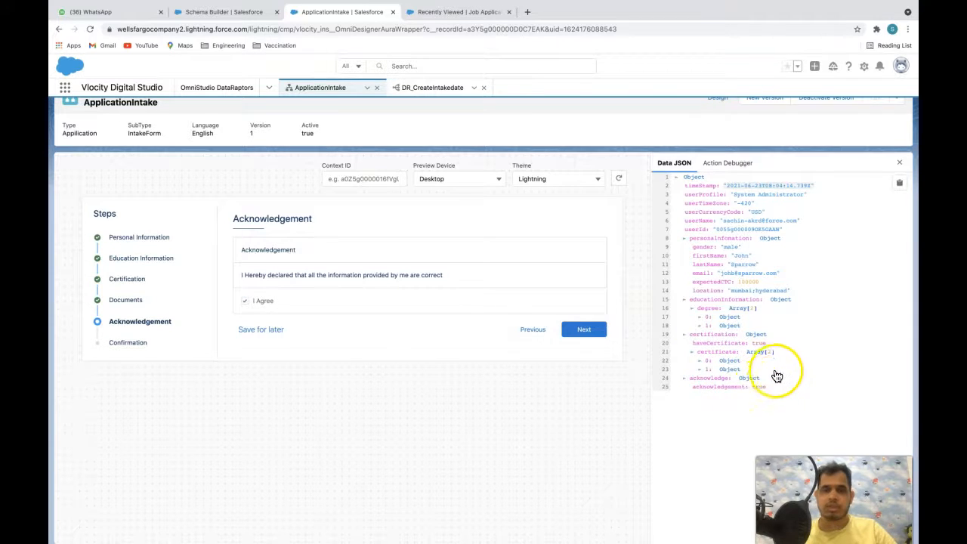
scroll(753, 270, "up", 1)
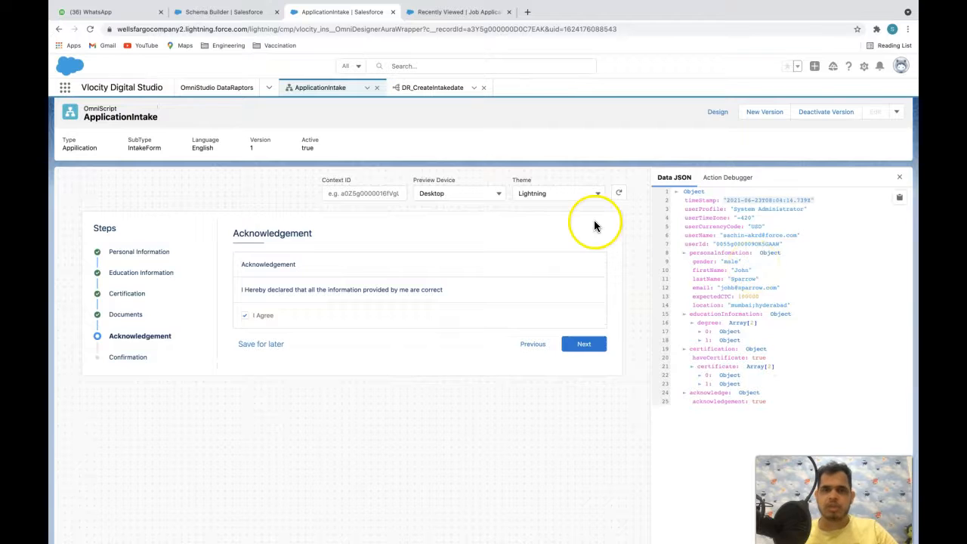
- Show the DR_CreateIntakedate objects list, glance at Schema Builder, and come back
left_click(434, 87)
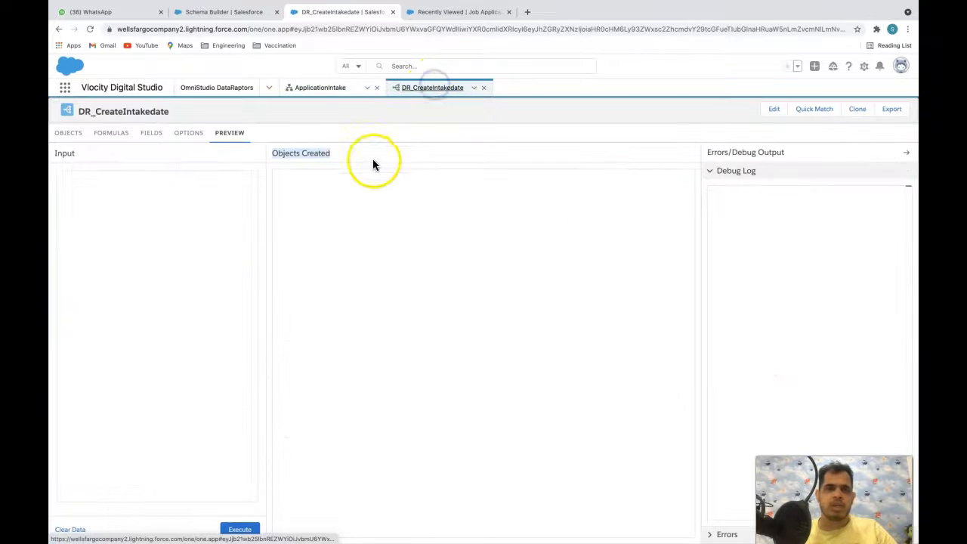
left_click(66, 133)
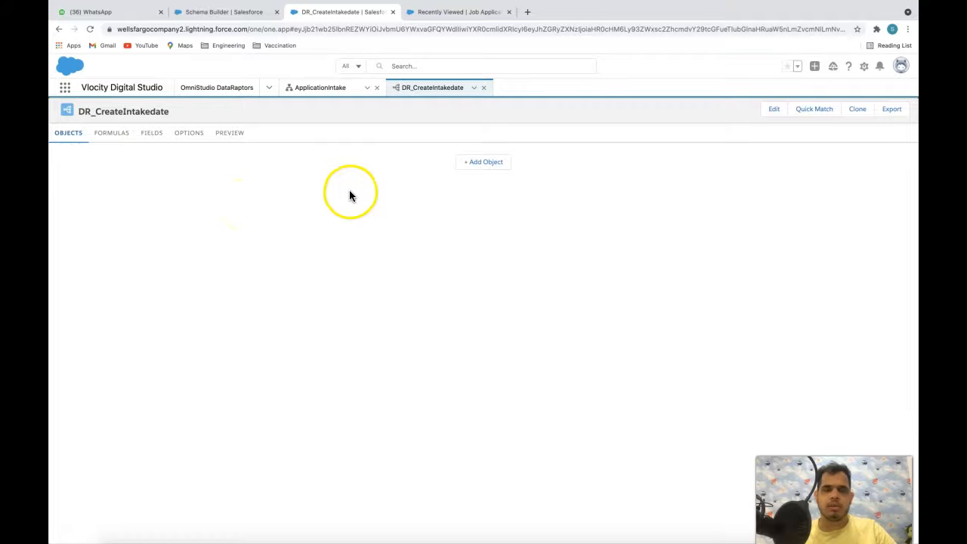
left_click(241, 11)
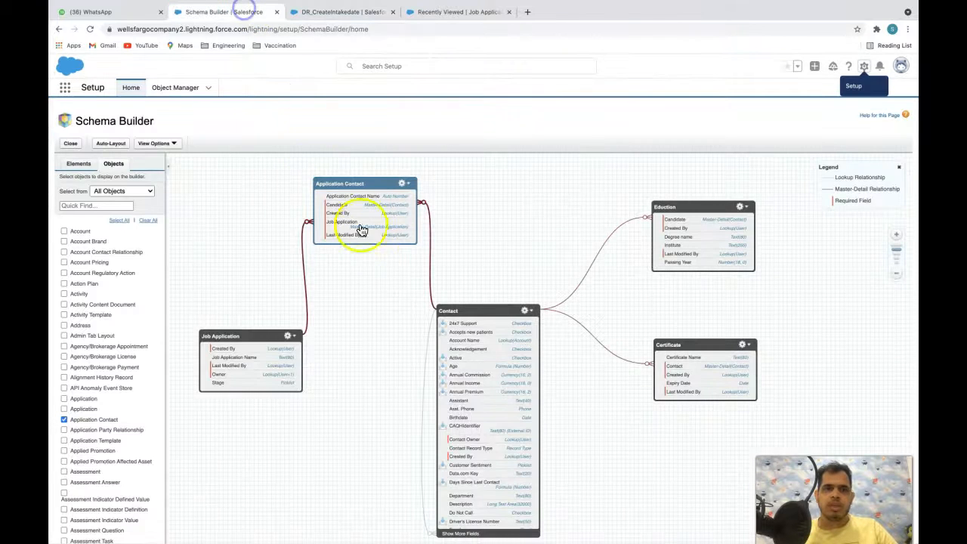
left_click(349, 12)
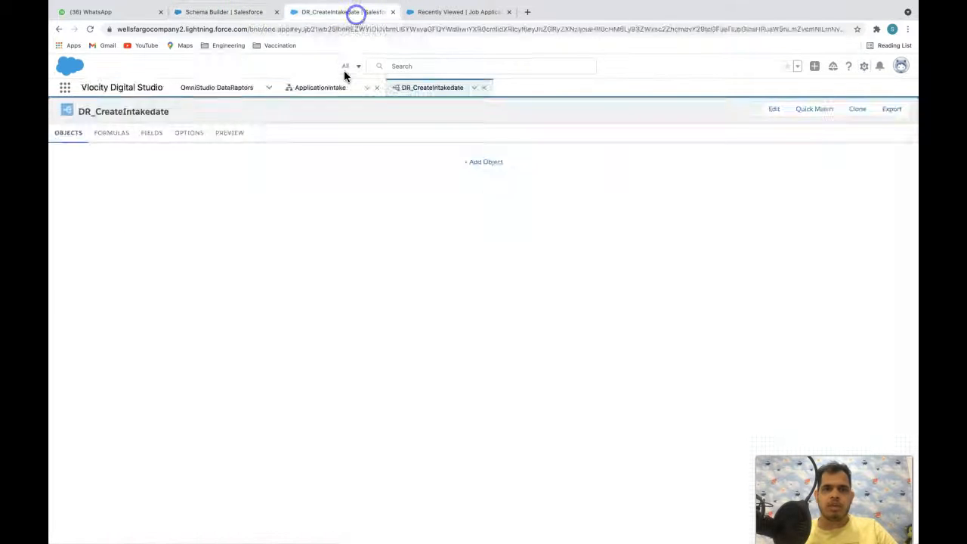
- Collapse the personalInformation, educationInformation and certification data in the ApplicationIntake preview, then return to DR_CreateIntakedate
left_click(309, 91)
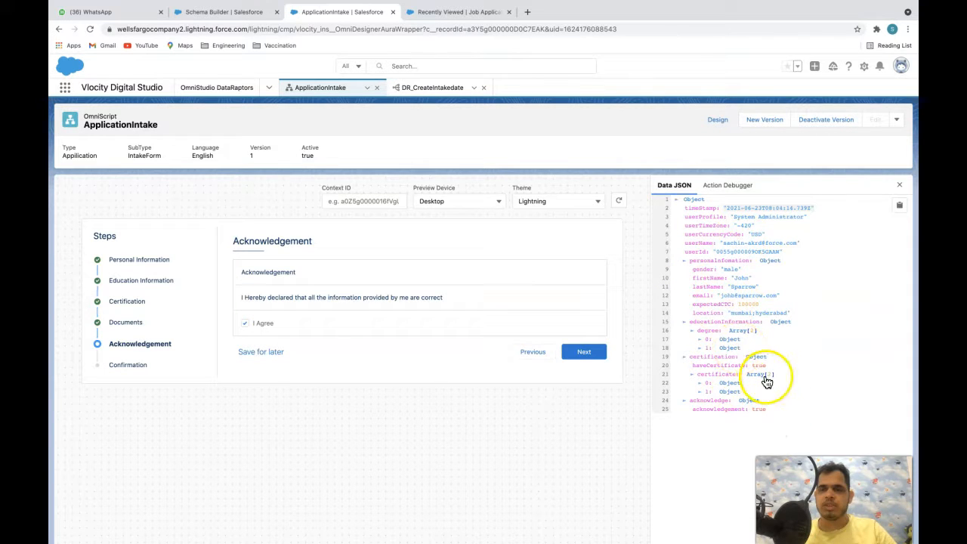
left_click(683, 261)
left_click(684, 269)
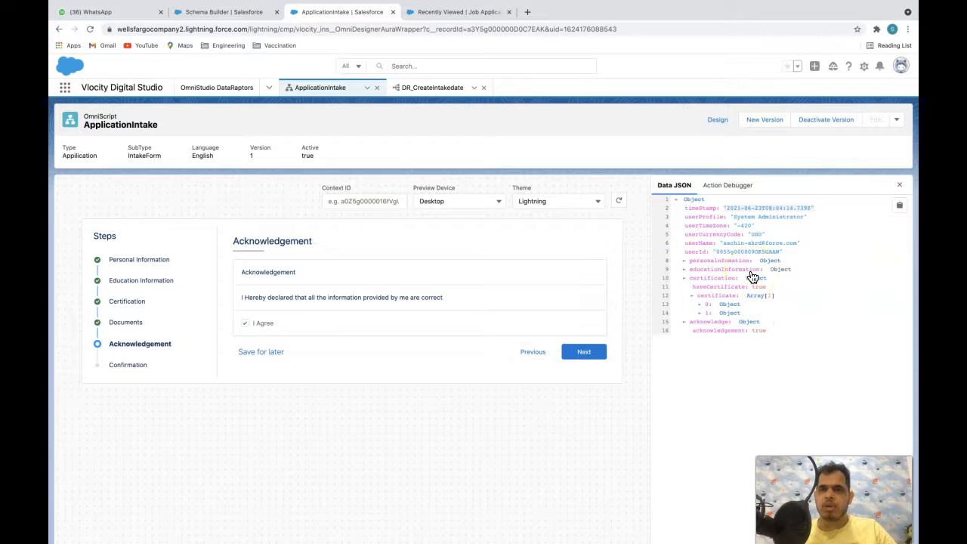
left_click(684, 279)
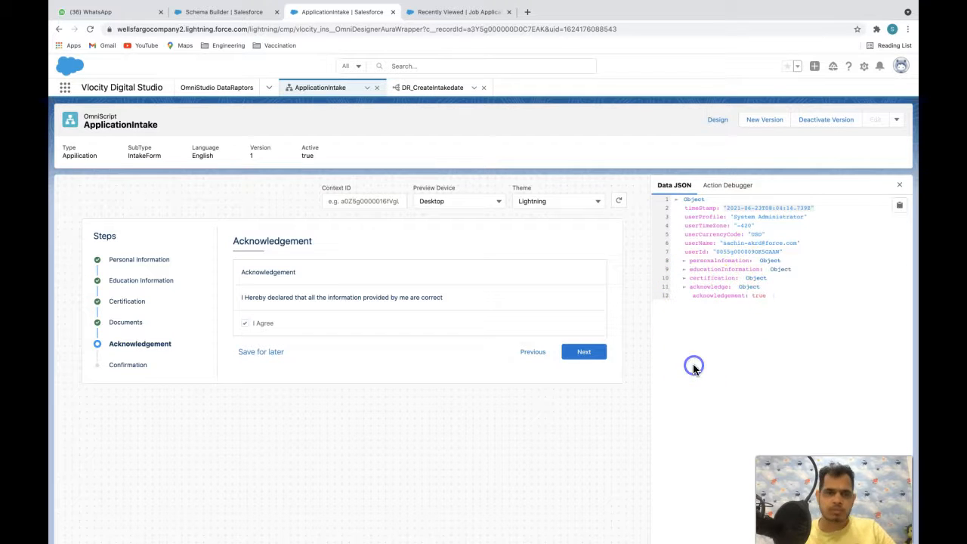
left_click(420, 88)
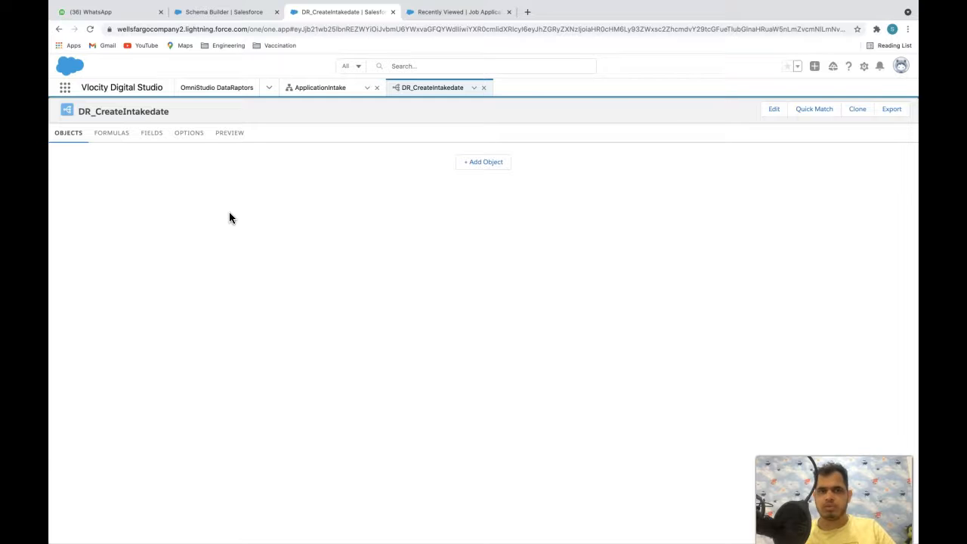
left_click(238, 9)
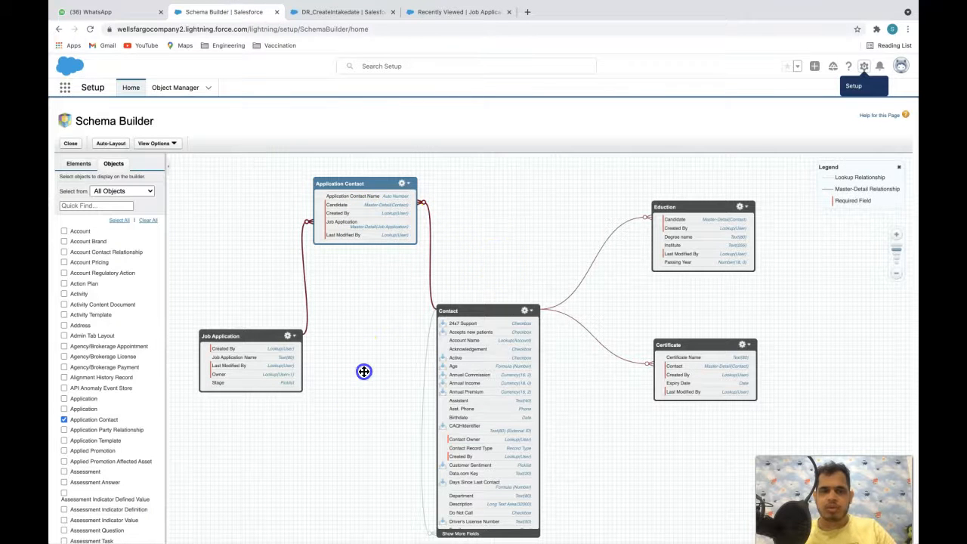
left_click(252, 333)
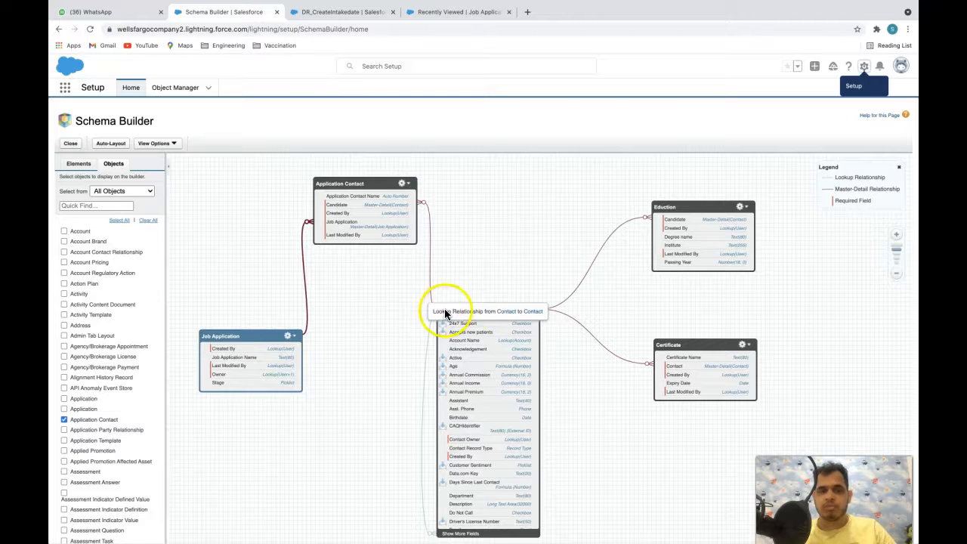
left_click(473, 310)
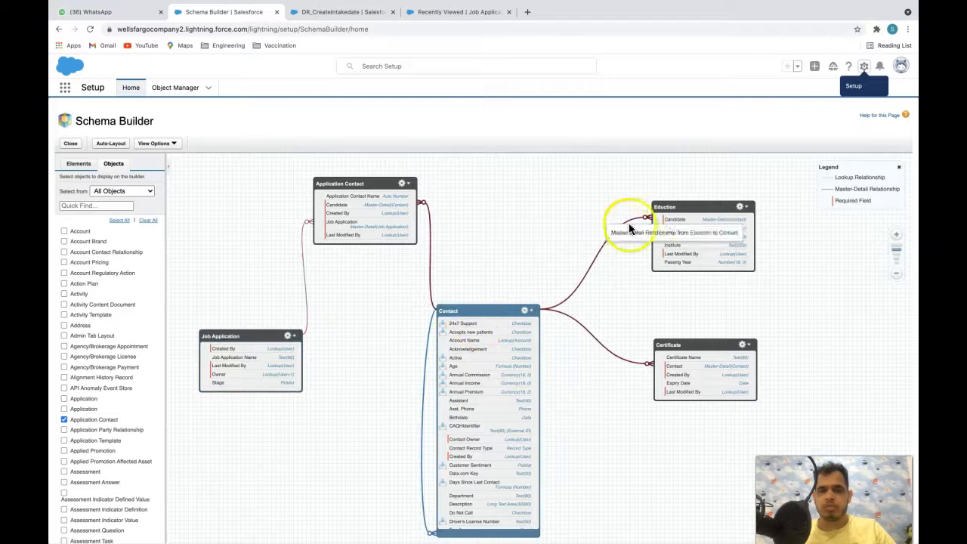
left_click(672, 209)
left_click(684, 344)
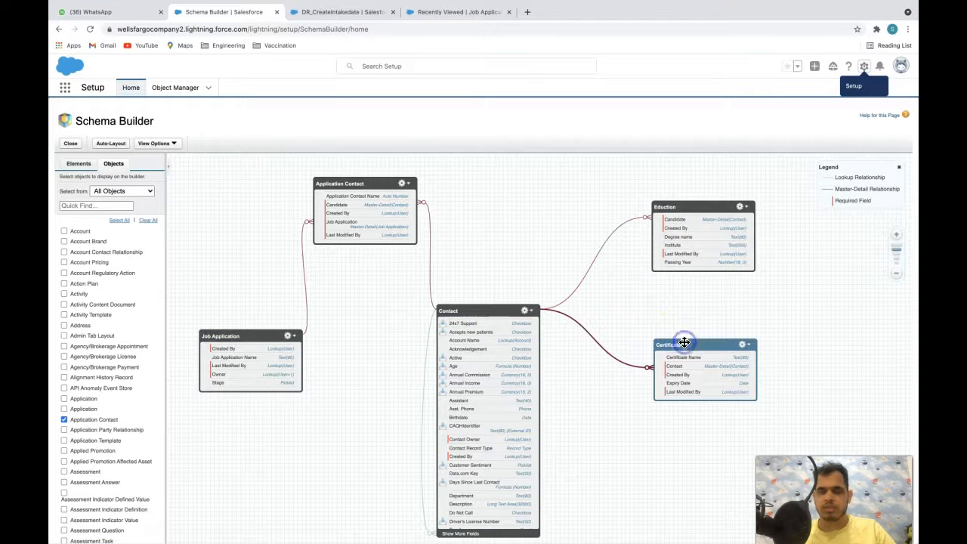
left_click(360, 181)
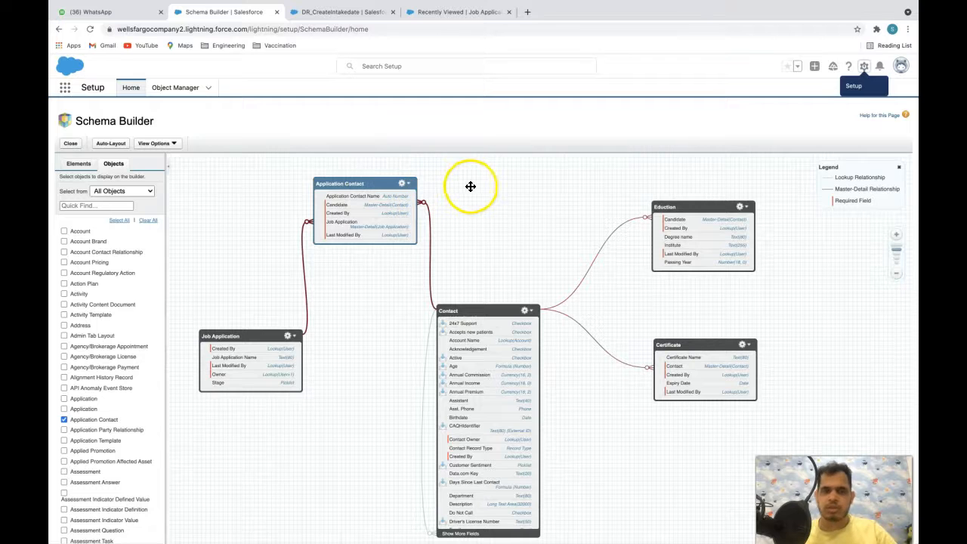
left_click(404, 321)
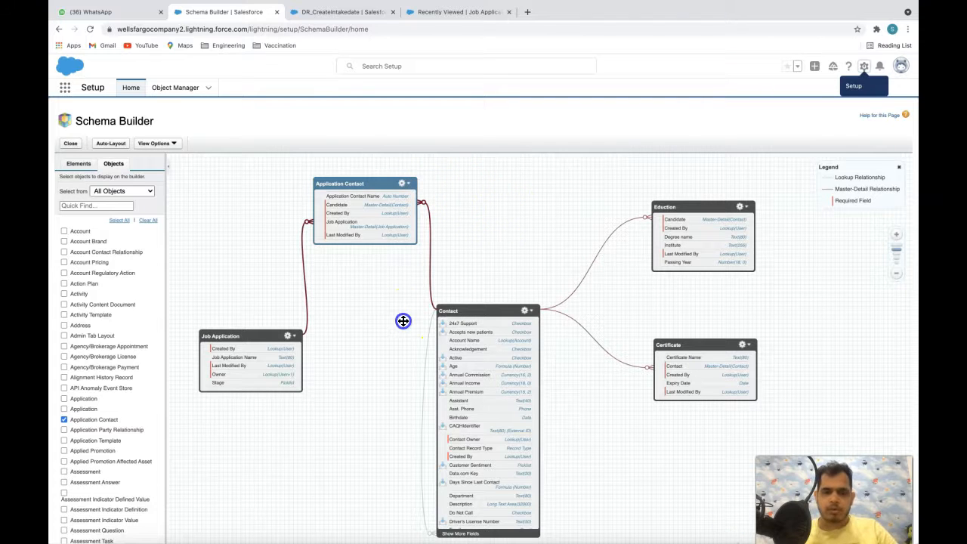
left_click(249, 303)
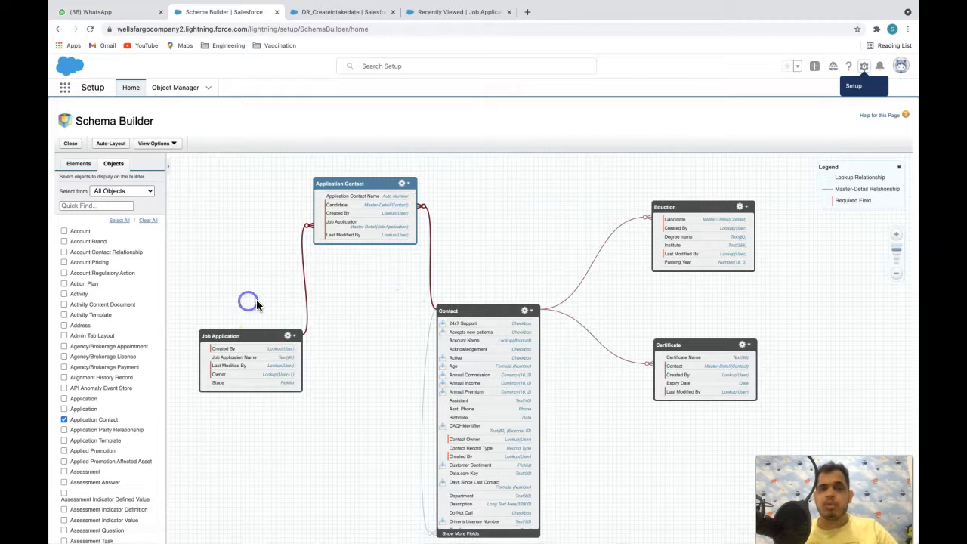
left_click(461, 265)
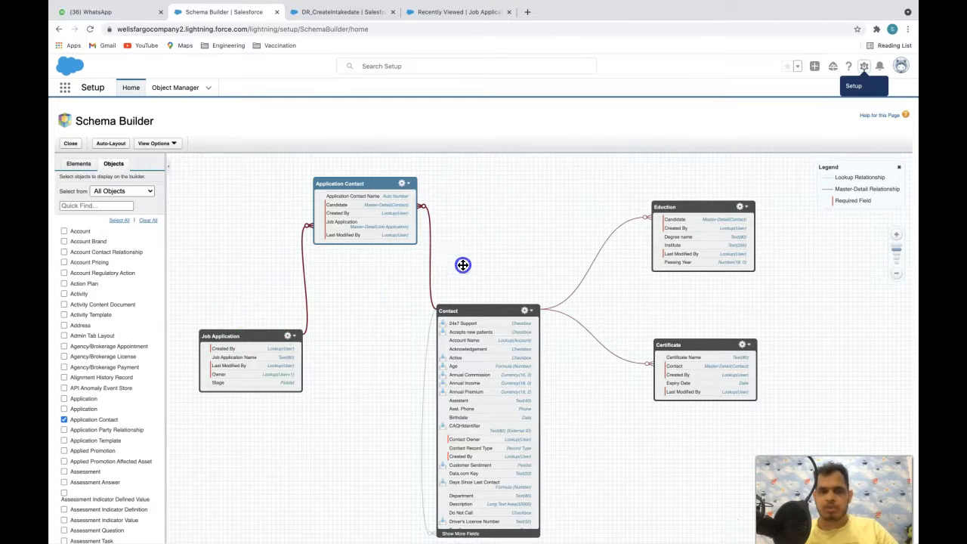
left_click(348, 186)
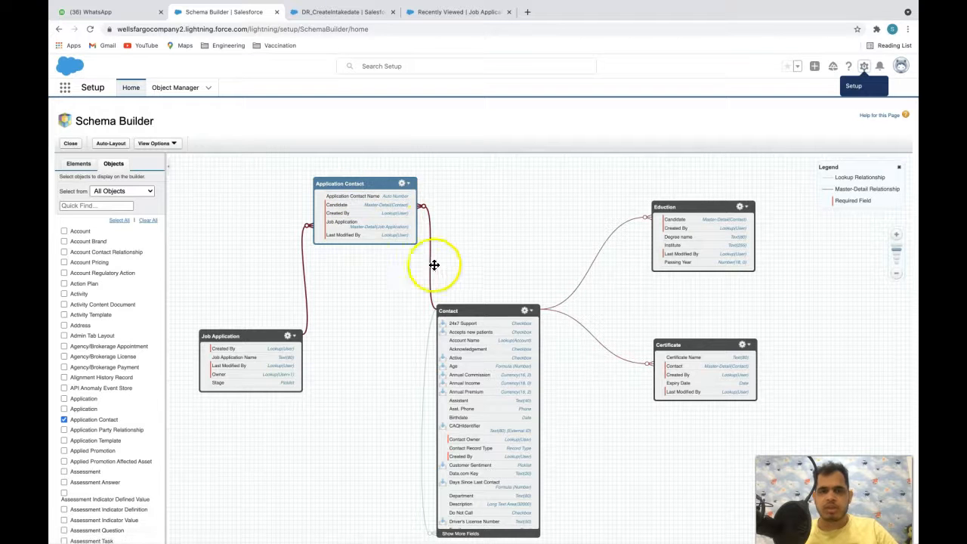
left_click(469, 310)
left_click(257, 335)
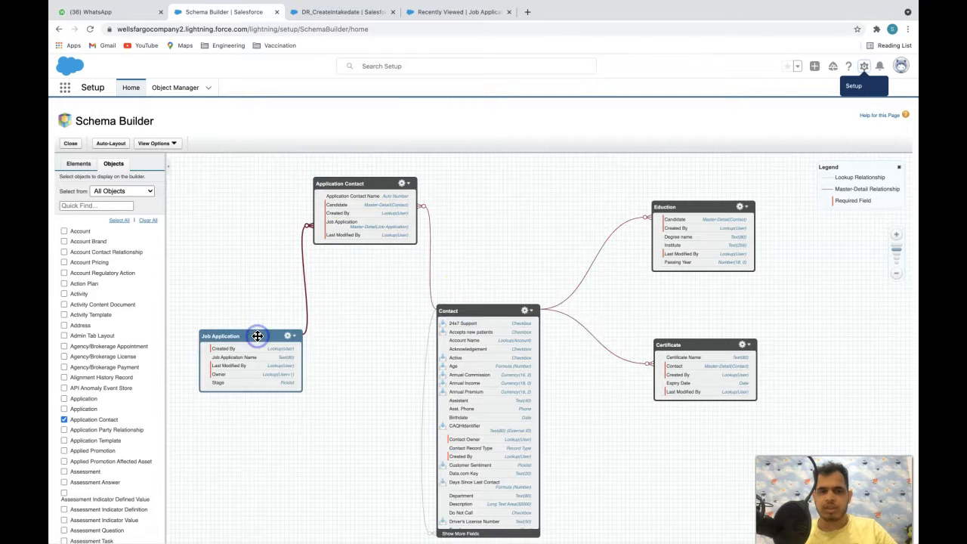
left_click(518, 261)
left_click(679, 206)
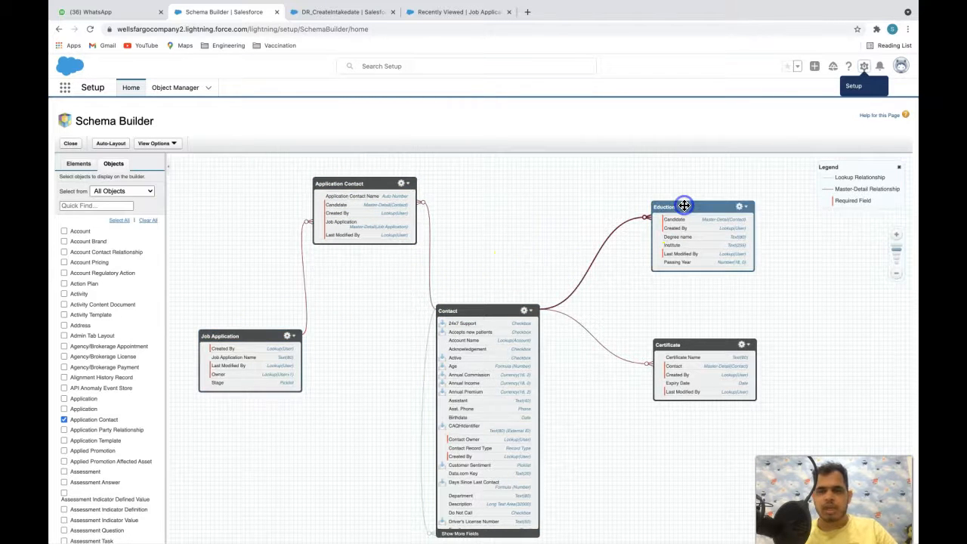
left_click(682, 344)
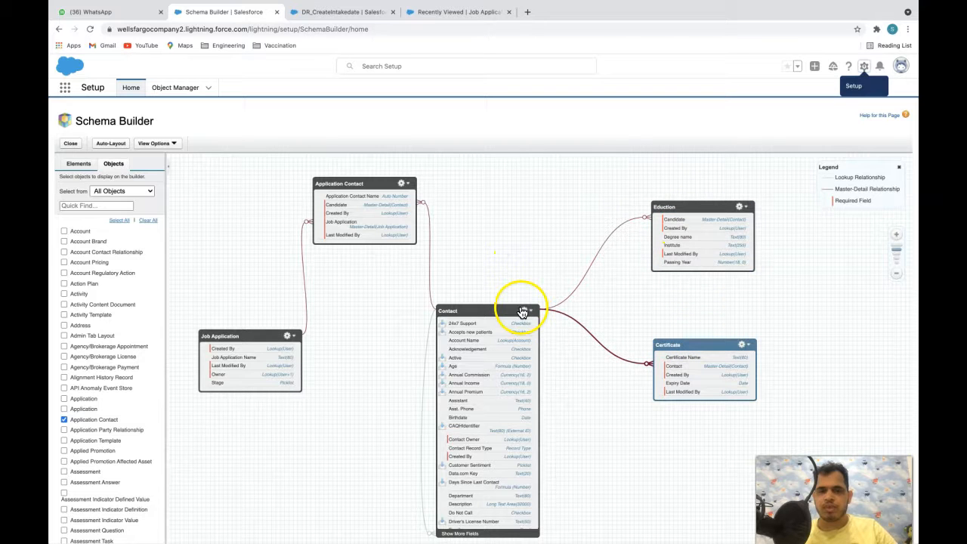
left_click(496, 309)
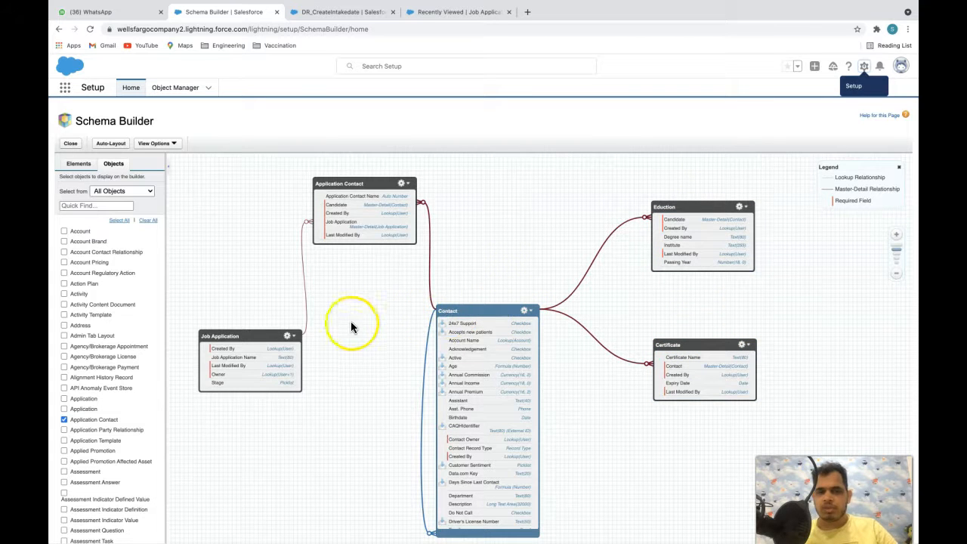
left_click(241, 335)
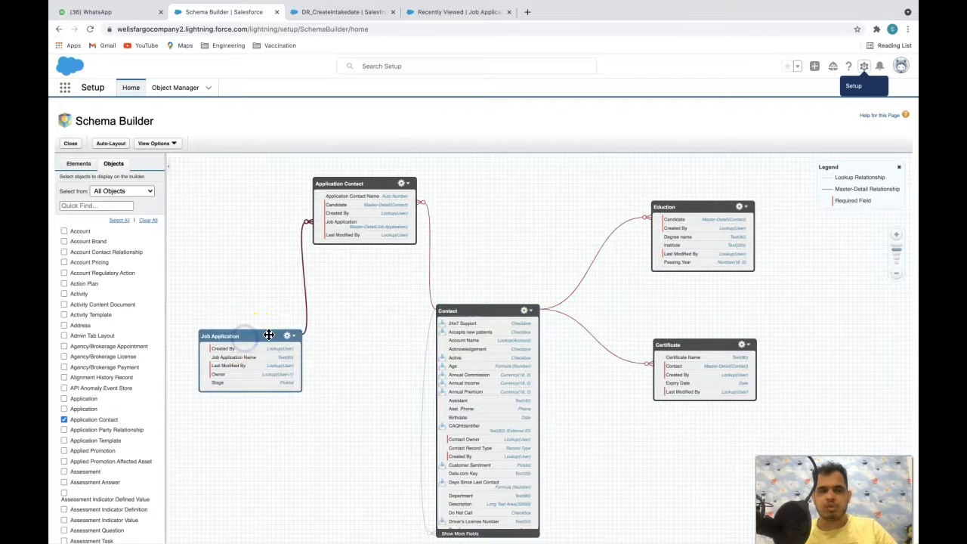
left_click(457, 313)
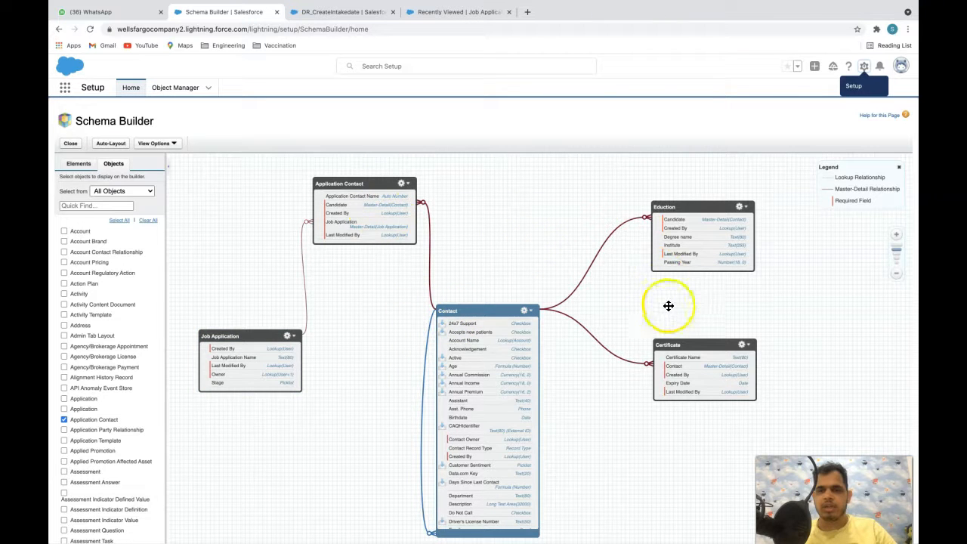
left_click(246, 351)
left_click(341, 12)
left_click(481, 161)
- Set the DataRaptor's first object to Job_Application__c, then view the Schema Builder diagram
left_click(150, 169)
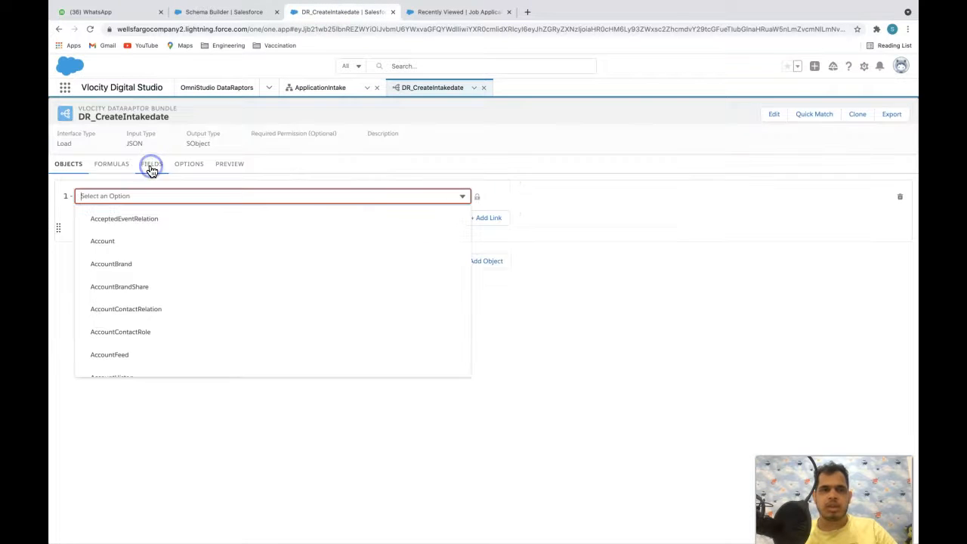
left_click(68, 132)
left_click(142, 165)
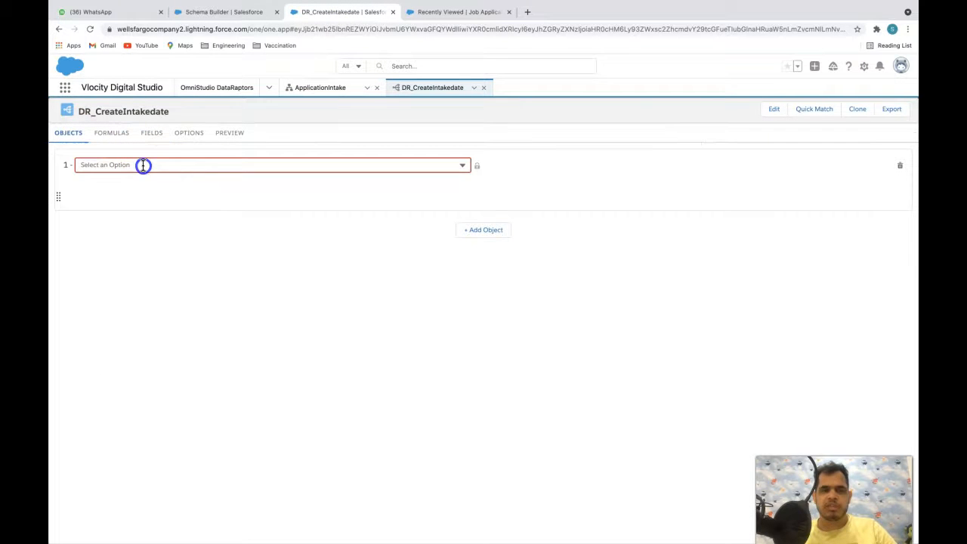
type("job")
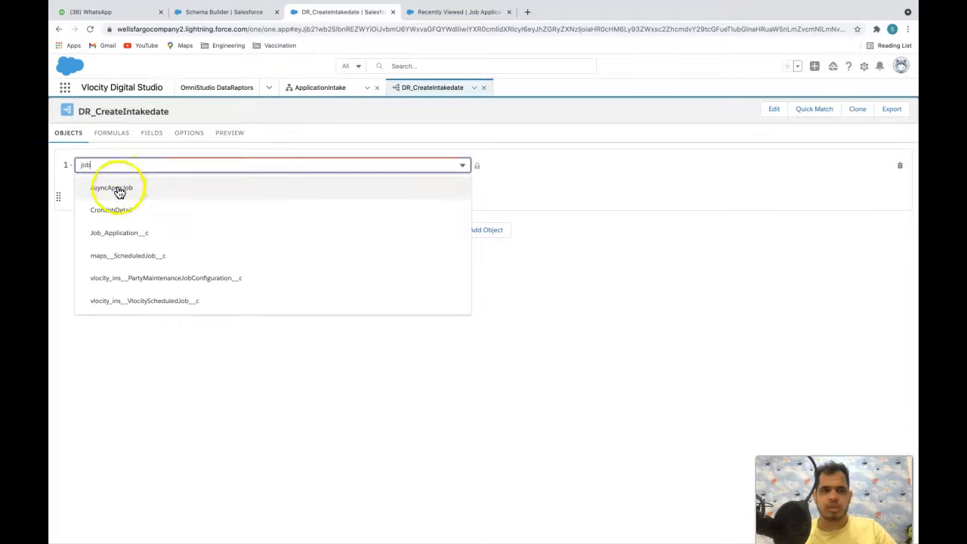
left_click(131, 233)
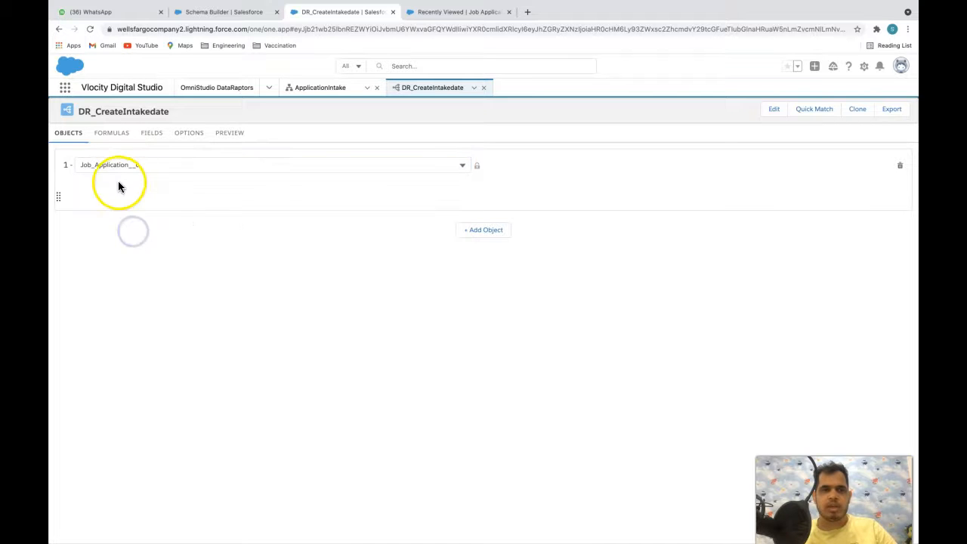
left_click(159, 257)
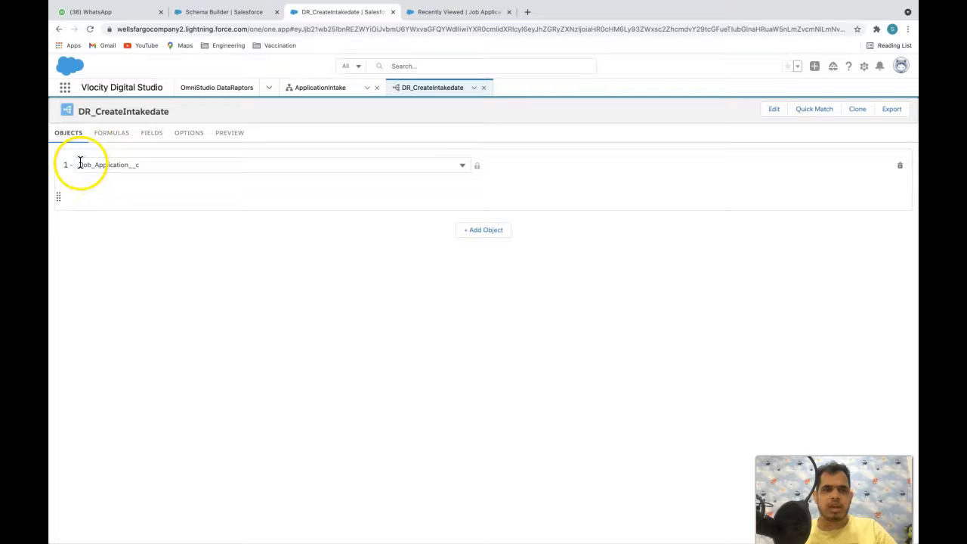
left_click(147, 164)
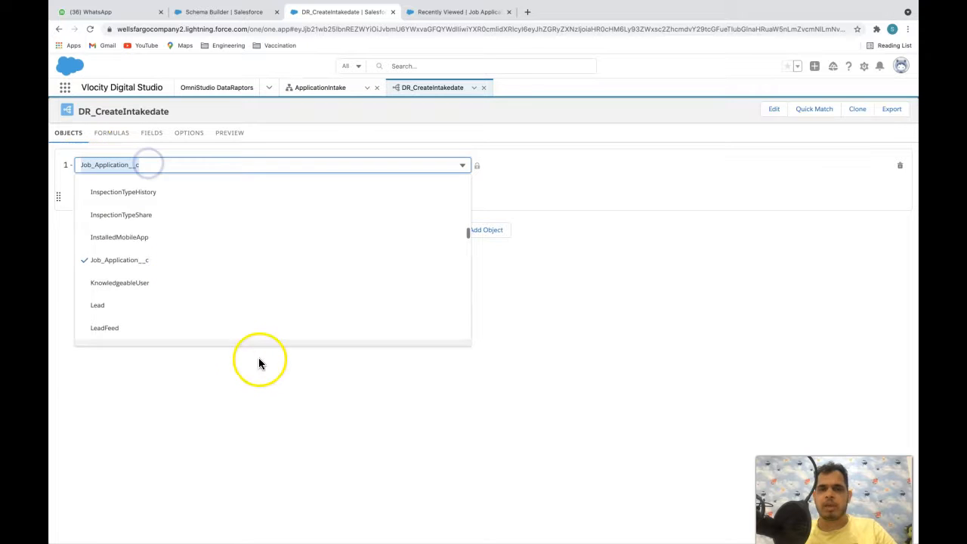
left_click(448, 265)
left_click(266, 294)
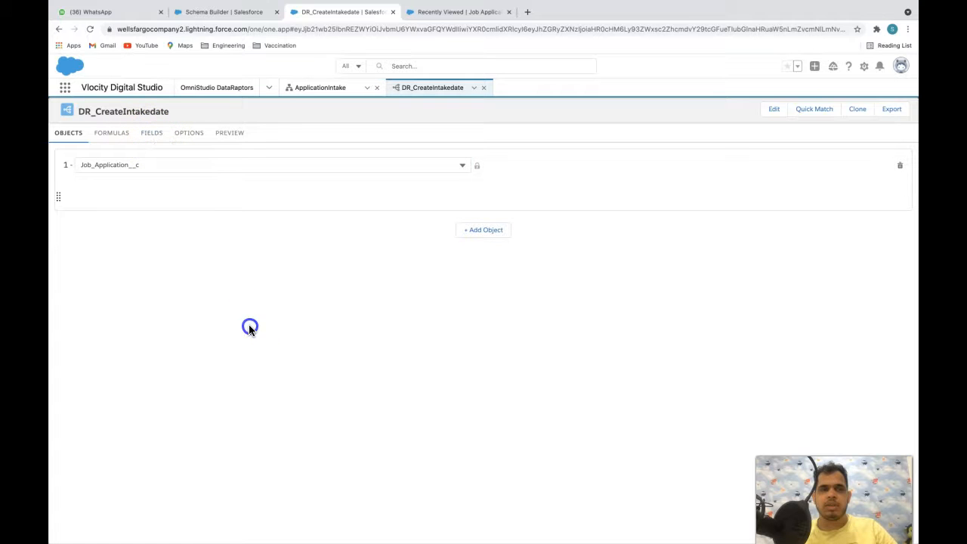
left_click(227, 12)
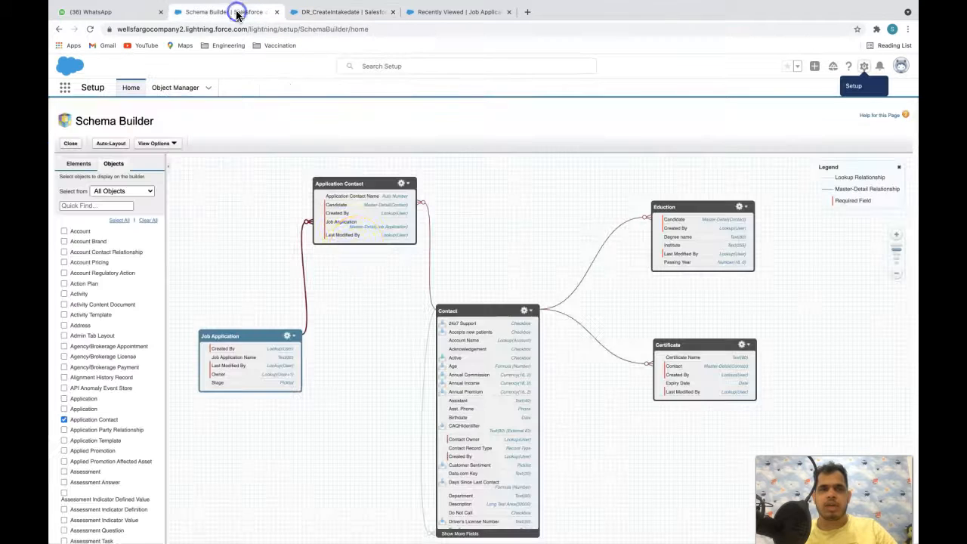
- Check Contact's relationships in Schema Builder, then add Contact as the second object
left_click(457, 312)
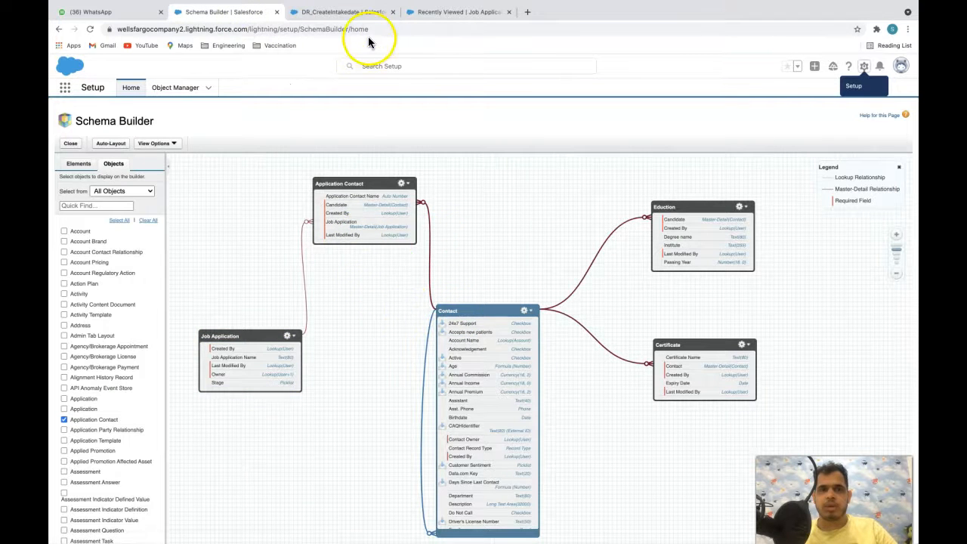
left_click(351, 12)
left_click(482, 229)
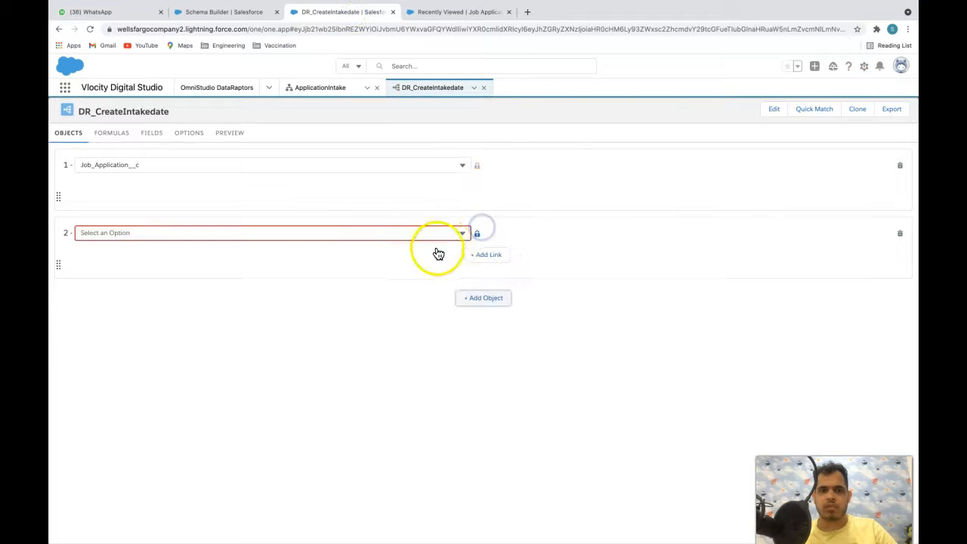
left_click(408, 234)
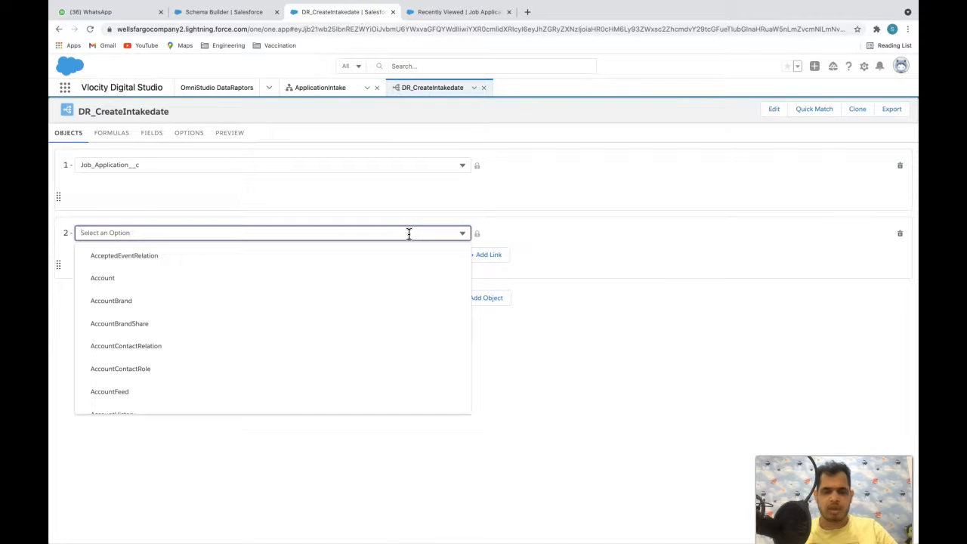
type("Cont")
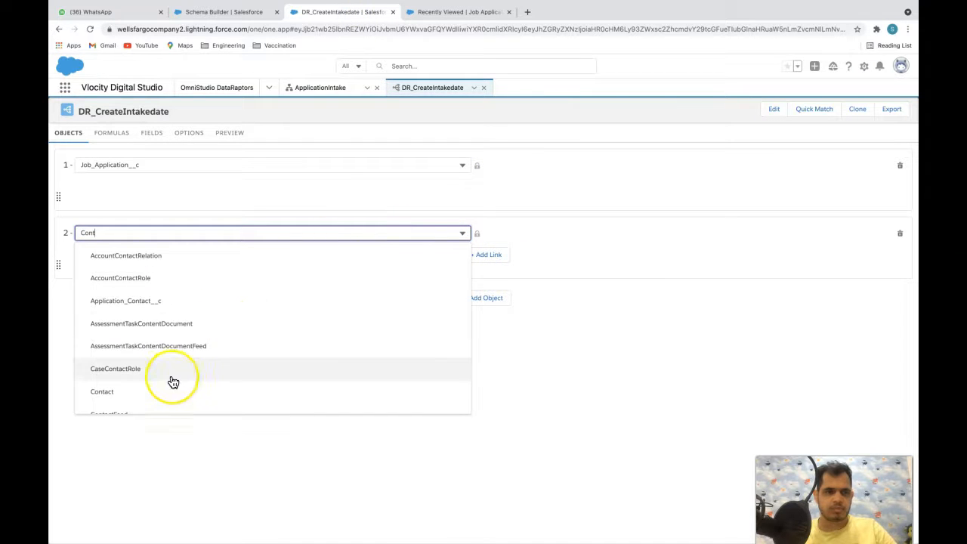
type("act")
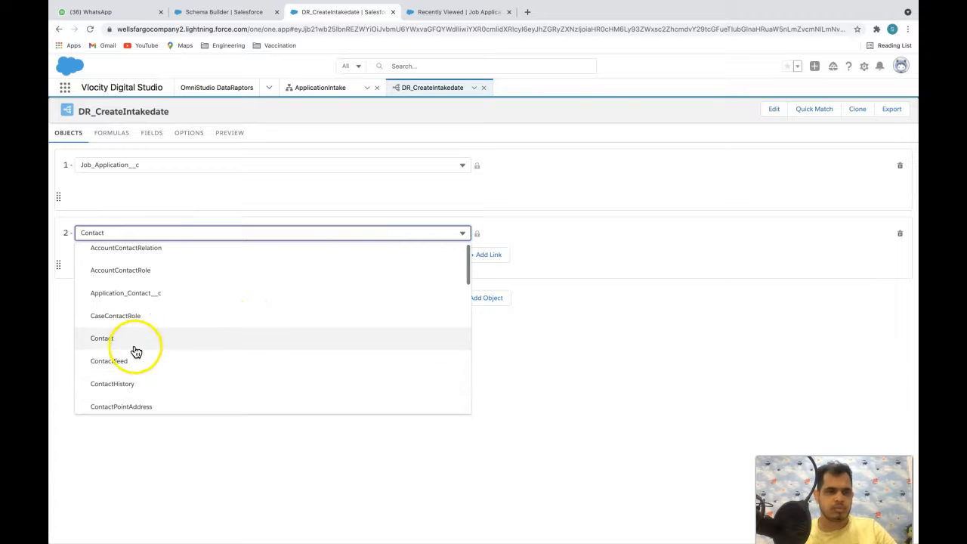
left_click(132, 344)
- Review the Application Contact object's relationships in Schema Builder before returning to the DataRaptor
left_click(250, 12)
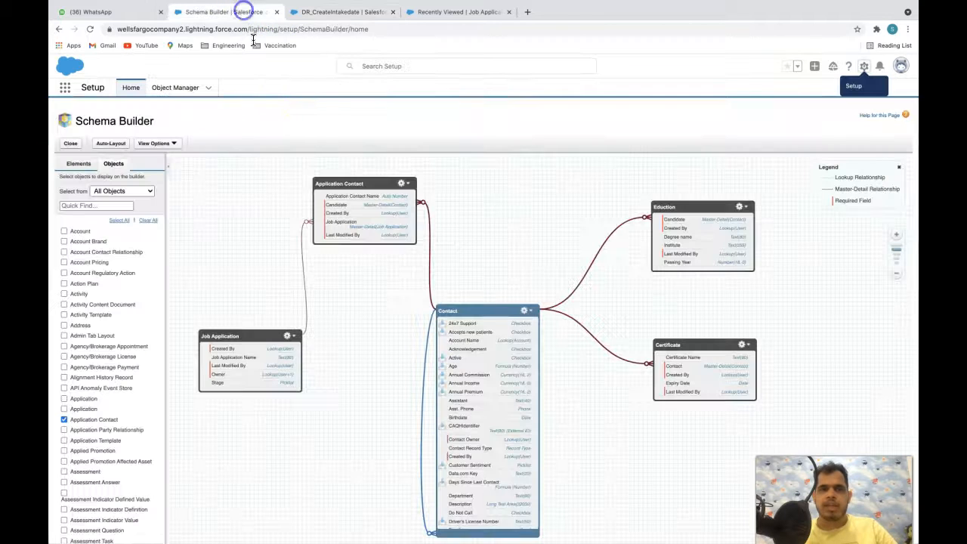
left_click(367, 177)
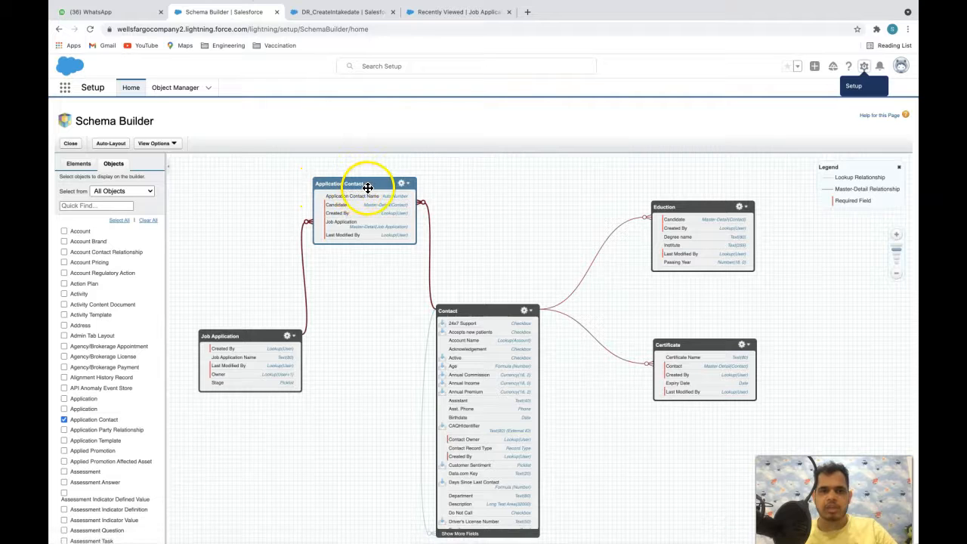
left_click(342, 12)
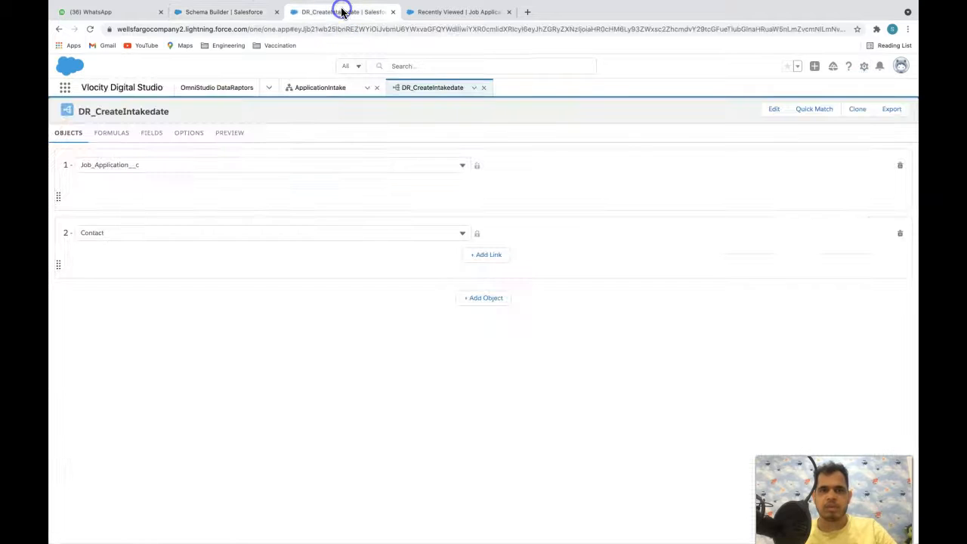
- Add a third object row and set it to Application_Contact__c
left_click(484, 299)
left_click(321, 300)
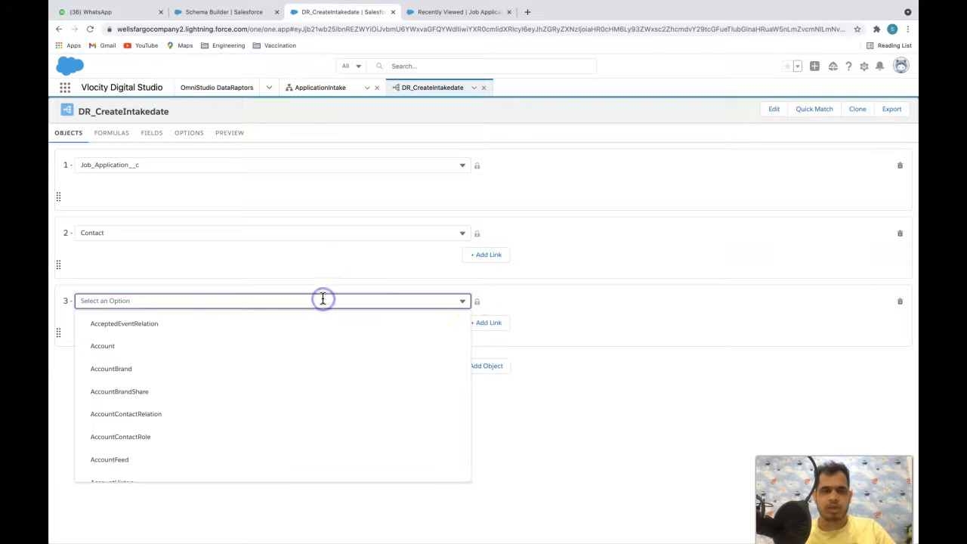
type("Applic")
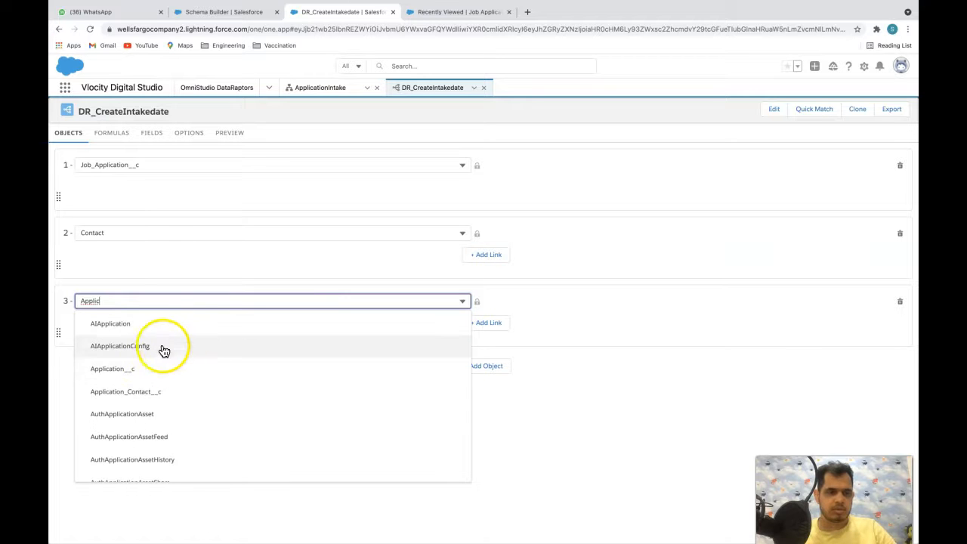
left_click(158, 394)
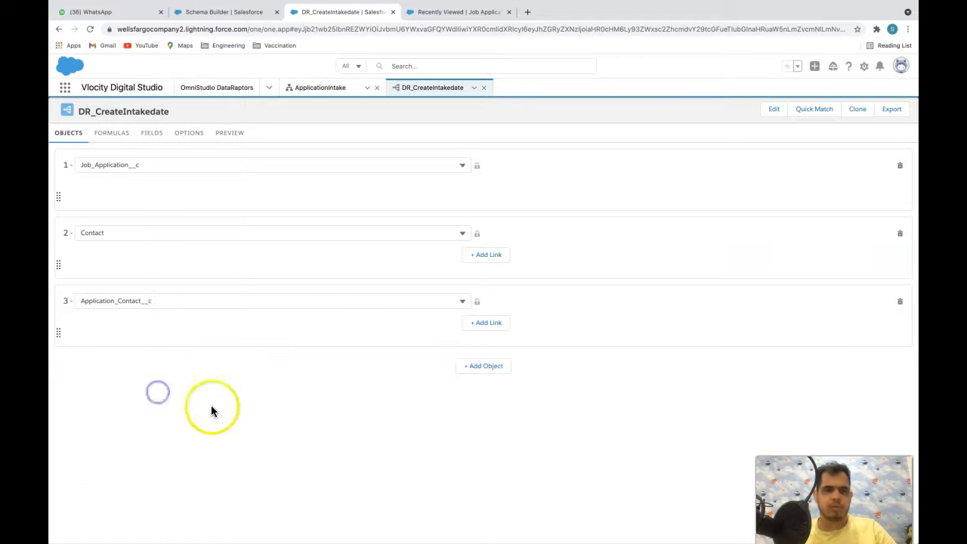
- Check the Application Contact and Job Application relationships in Schema Builder
left_click(249, 11)
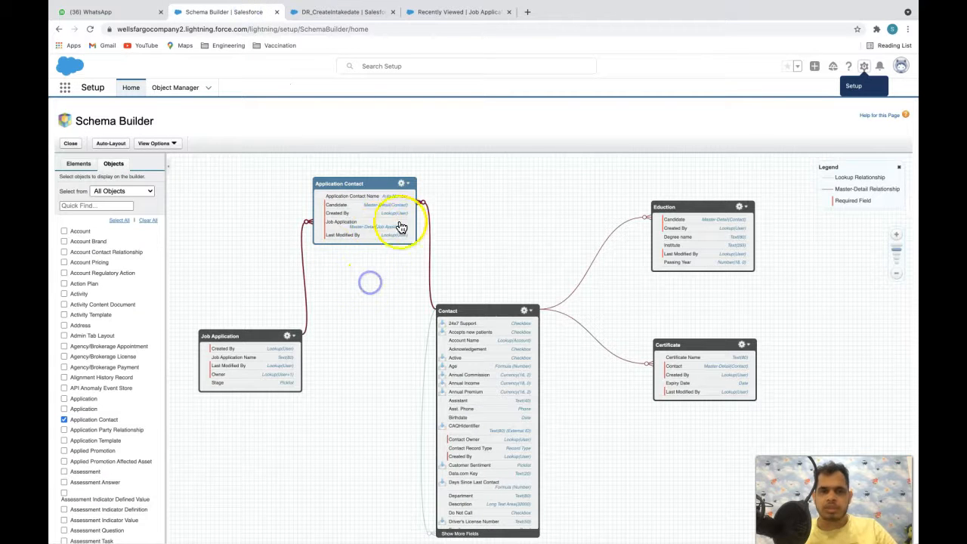
left_click_drag(370, 182, 373, 183)
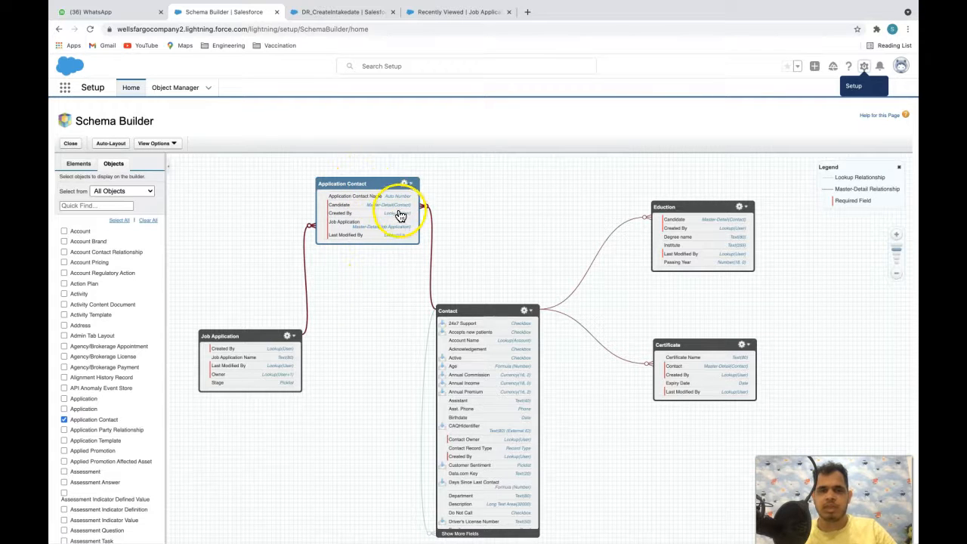
left_click(255, 335)
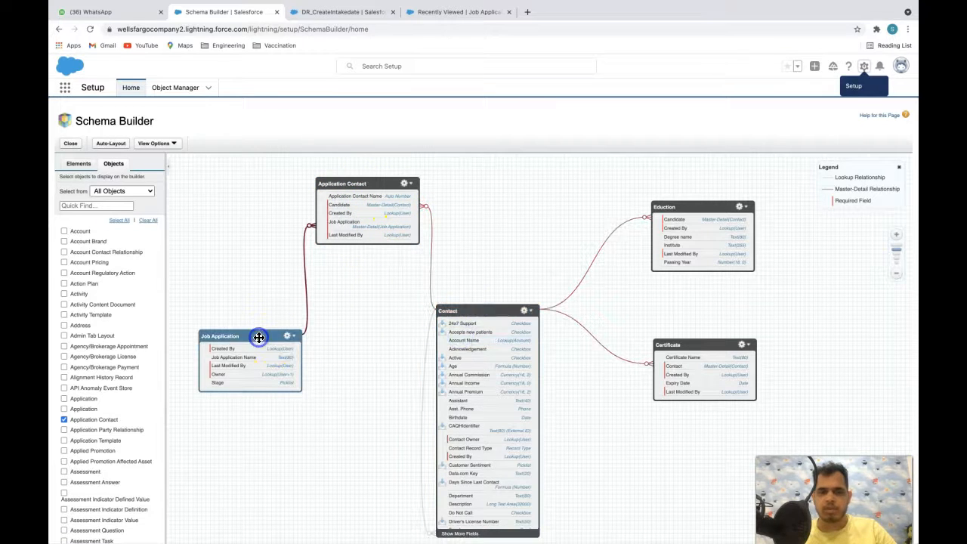
left_click(306, 9)
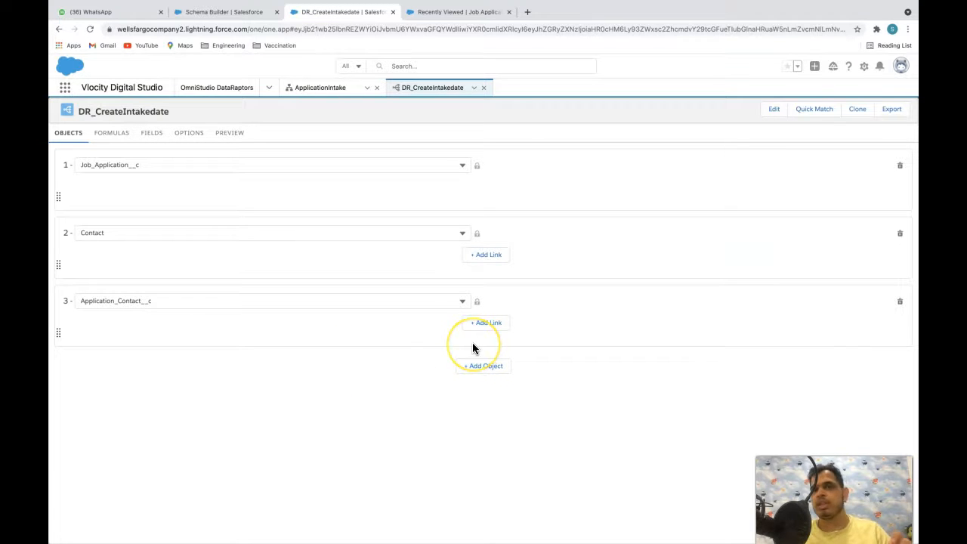
- Add a link row for Application_Contact__c, briefly swapping the object to Application__c and back
left_click(425, 335)
left_click(437, 334)
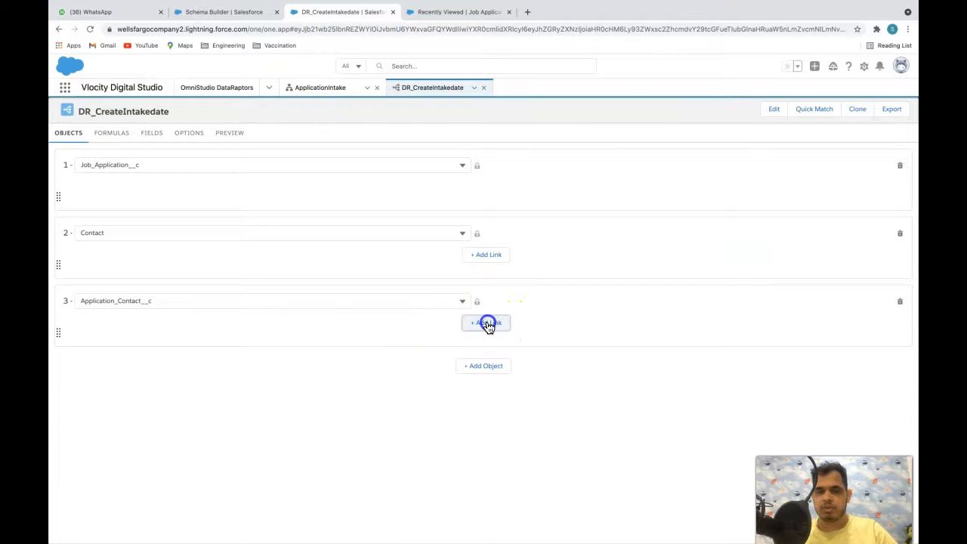
left_click(487, 323)
left_click(207, 336)
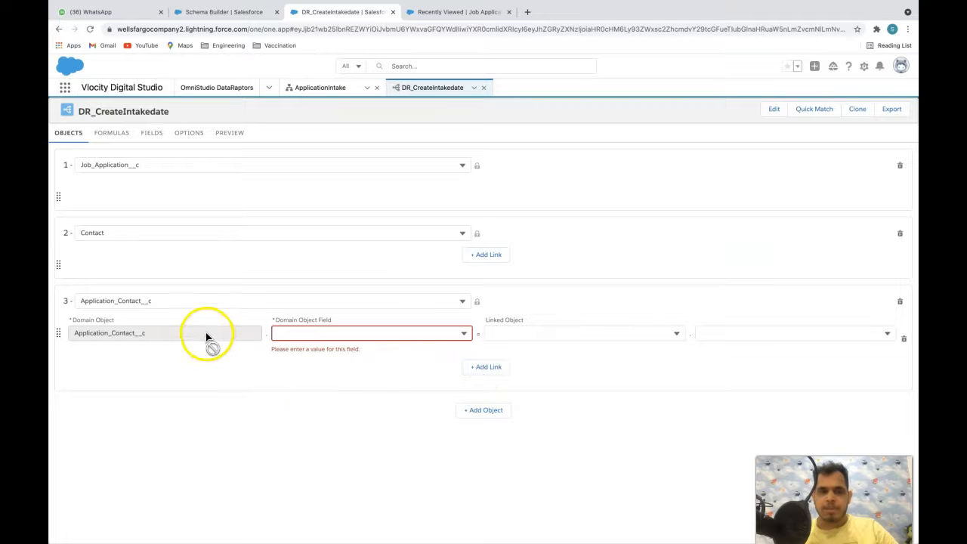
left_click(306, 330)
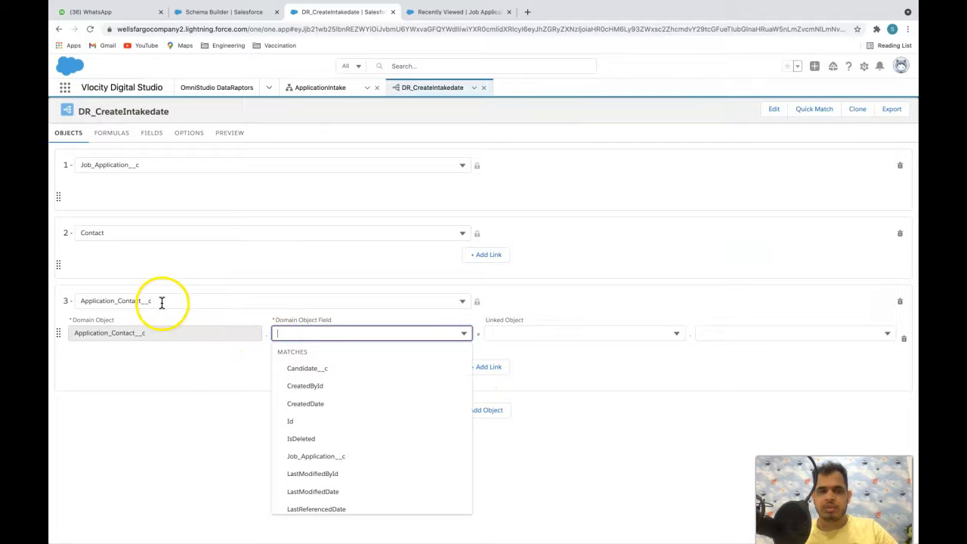
left_click(85, 302)
left_click(158, 370)
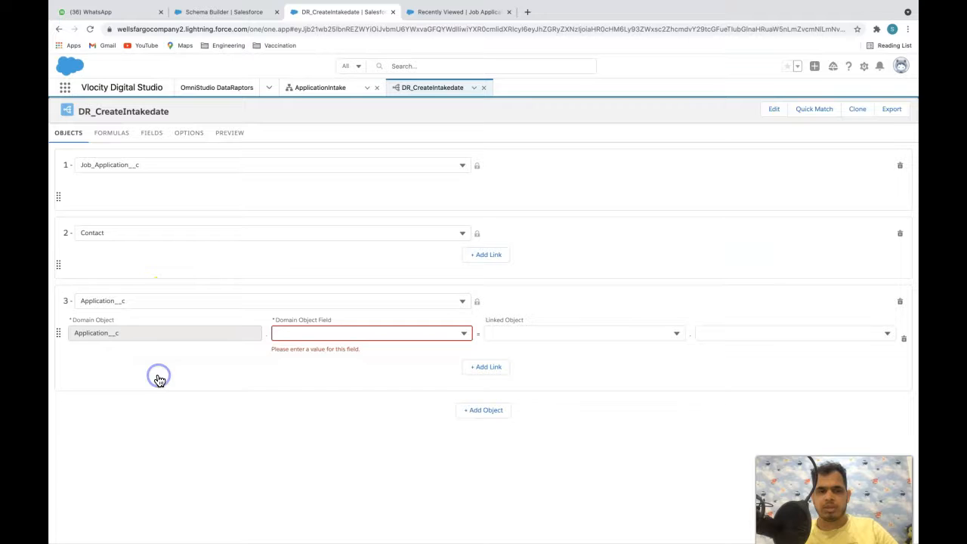
left_click(138, 302)
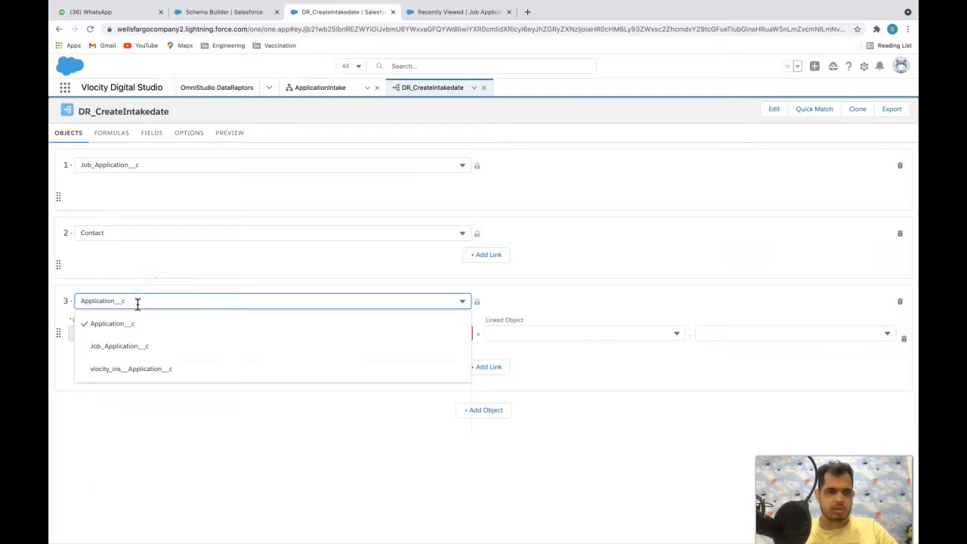
type("cont")
type("application")
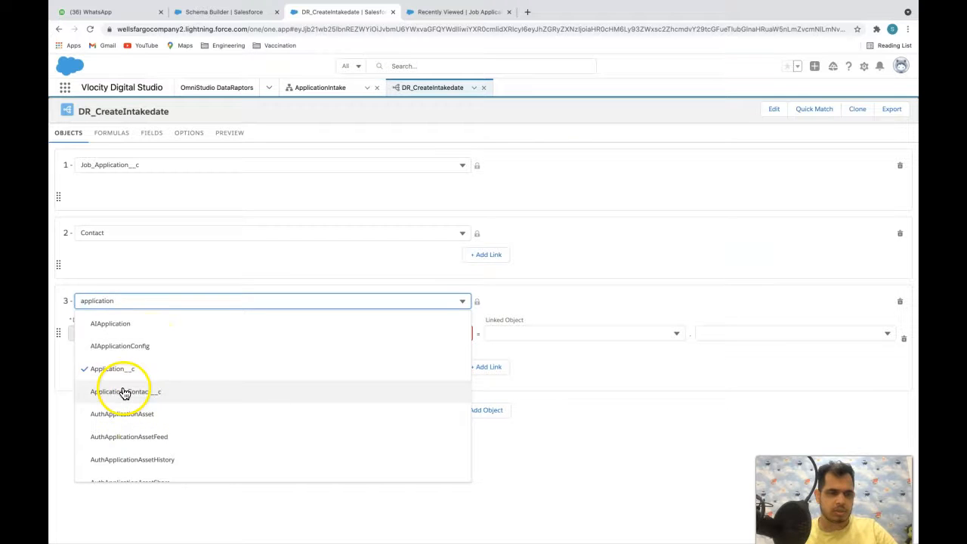
left_click(125, 392)
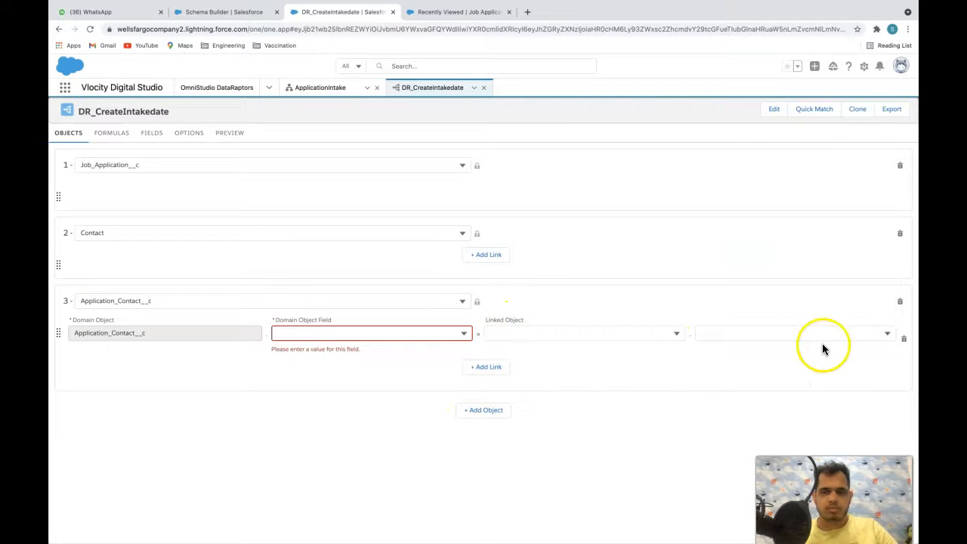
left_click(905, 341)
left_click(486, 323)
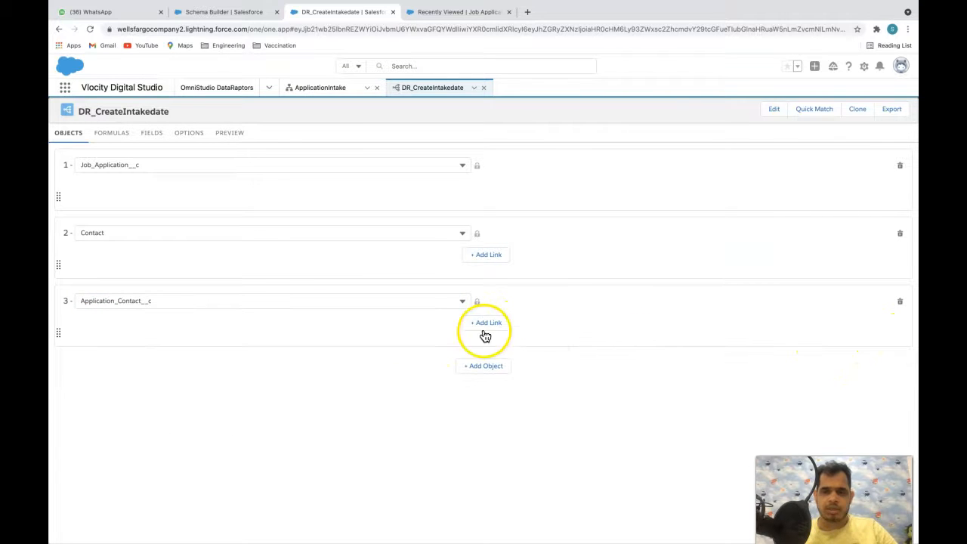
- Recheck the object relationships in Schema Builder
left_click(340, 432)
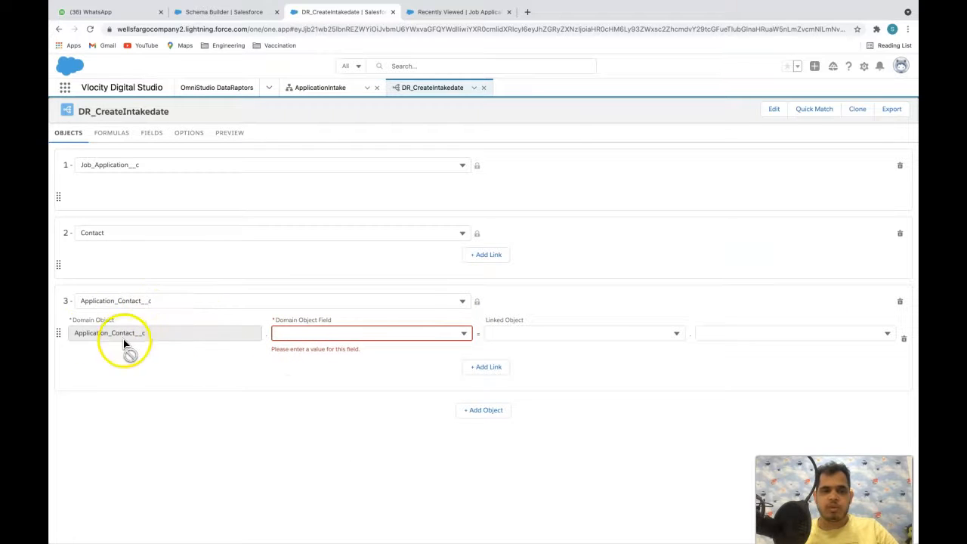
left_click_drag(147, 336, 76, 340)
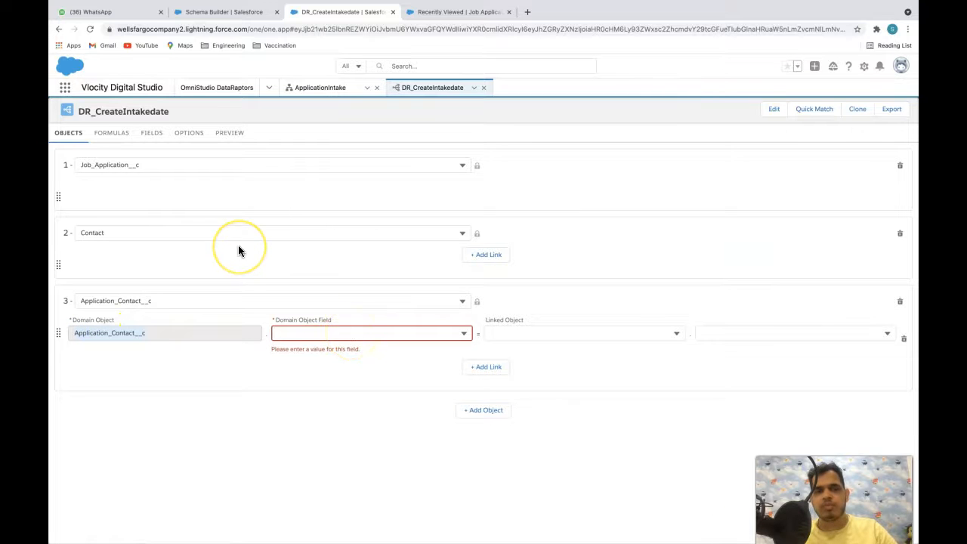
left_click(246, 417)
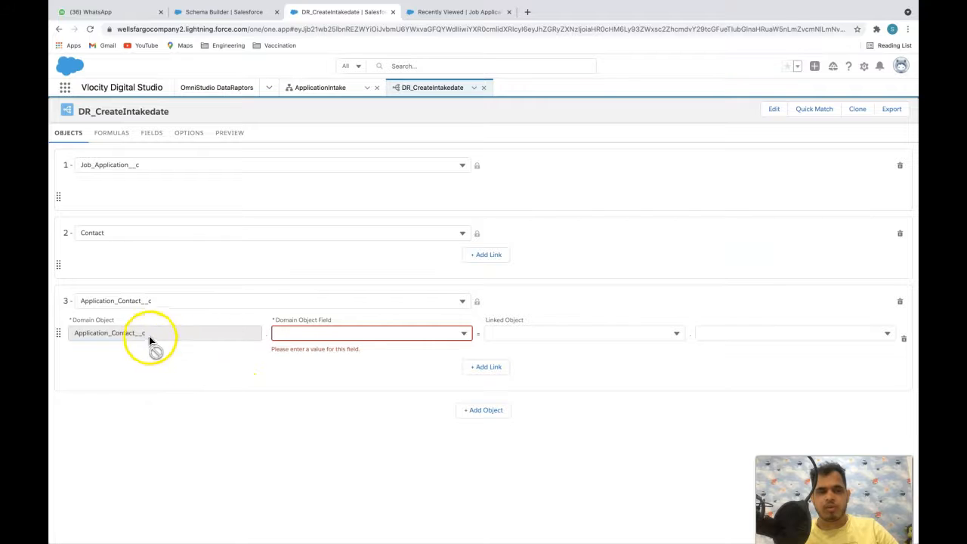
left_click(224, 12)
left_click(363, 281)
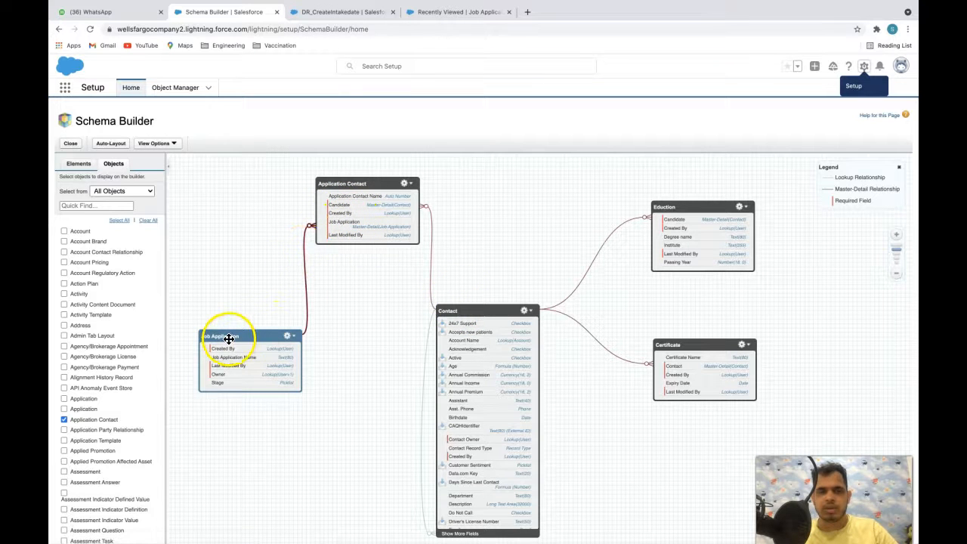
left_click(348, 11)
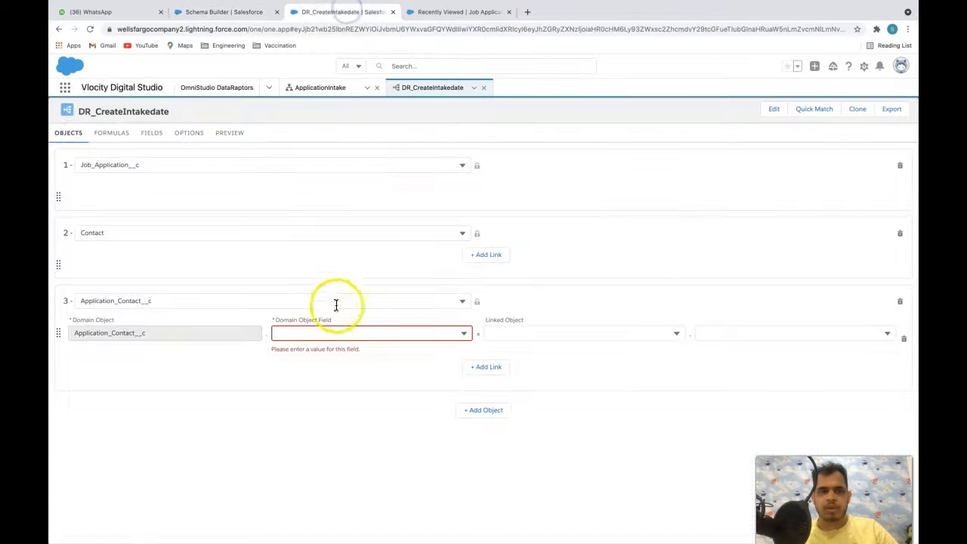
- Link Application_Contact__c's Candidate__c field to Contact's Id and add a second link row
left_click(319, 337)
type("cand")
left_click(311, 386)
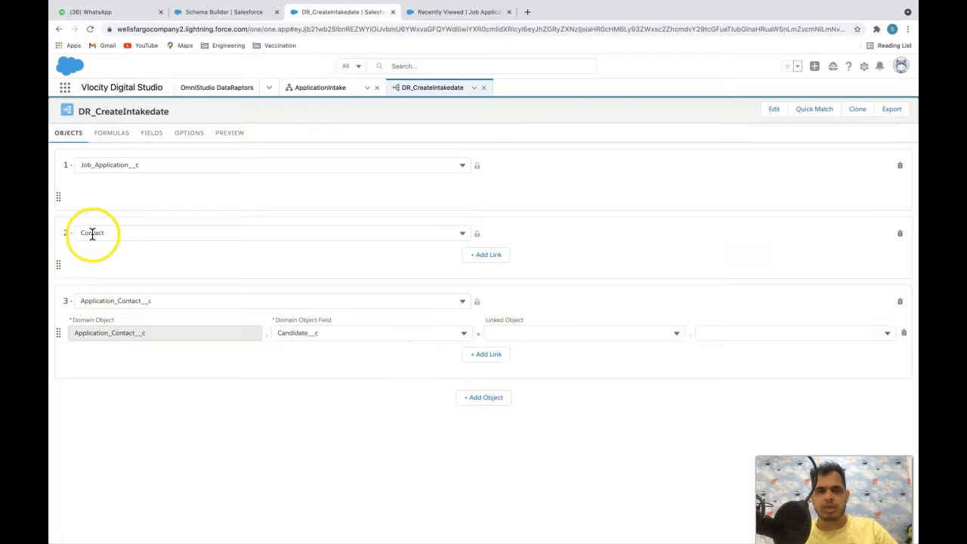
left_click(530, 335)
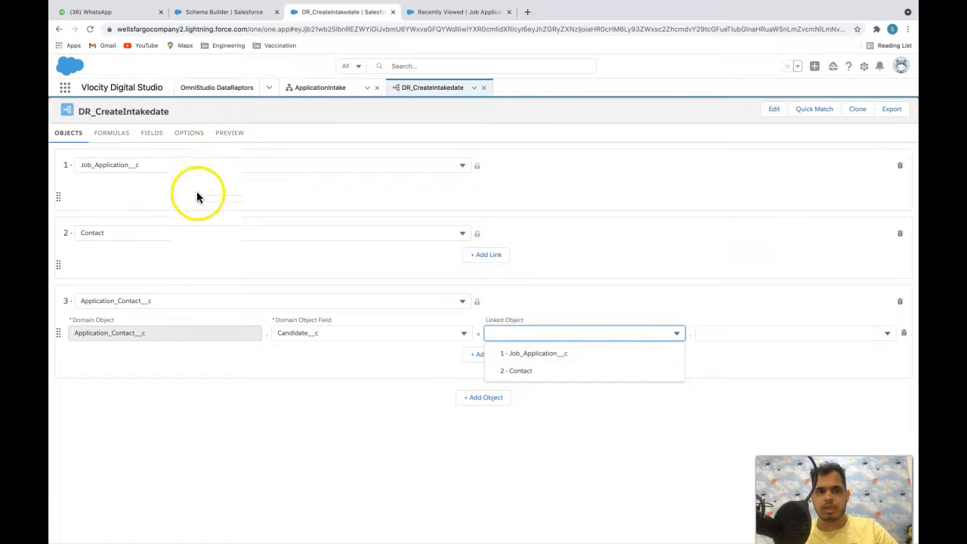
left_click(533, 371)
left_click(712, 332)
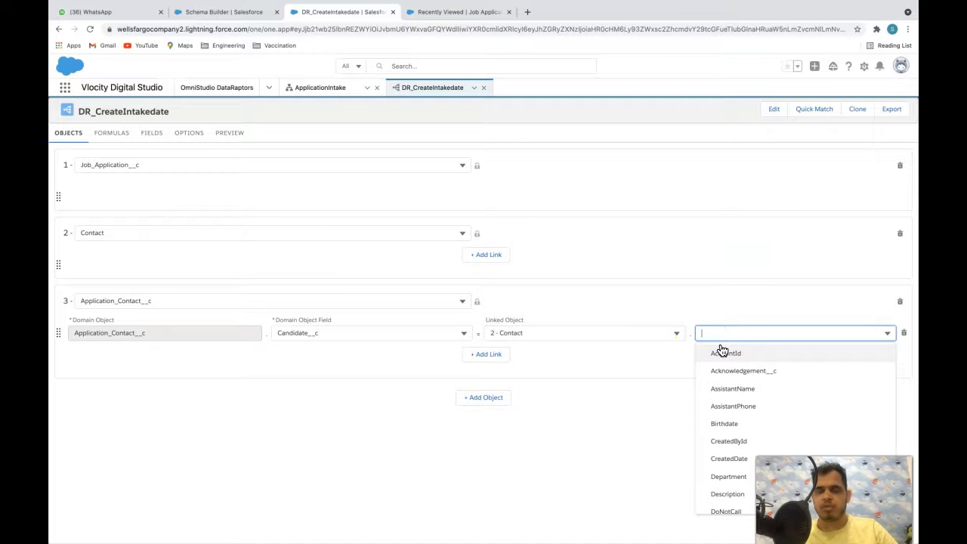
type("Id")
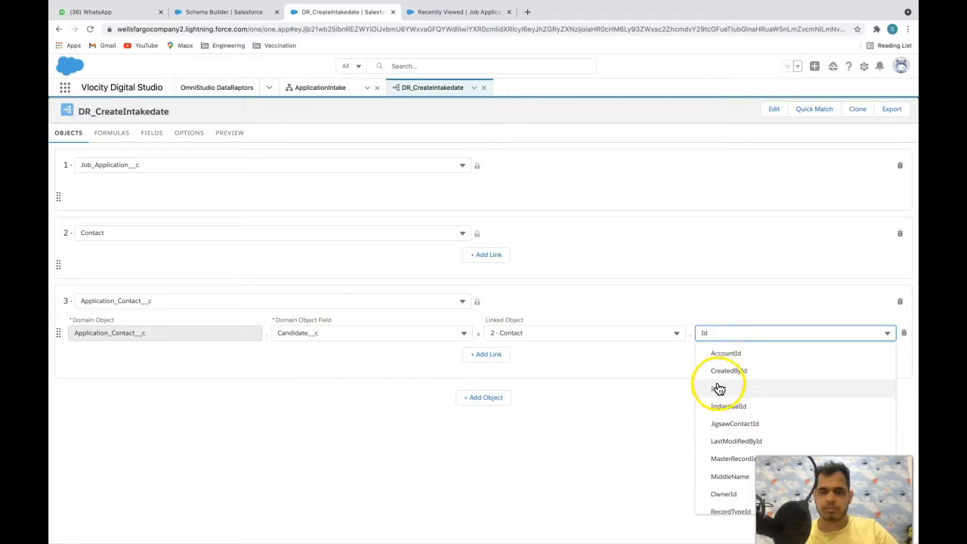
left_click(718, 385)
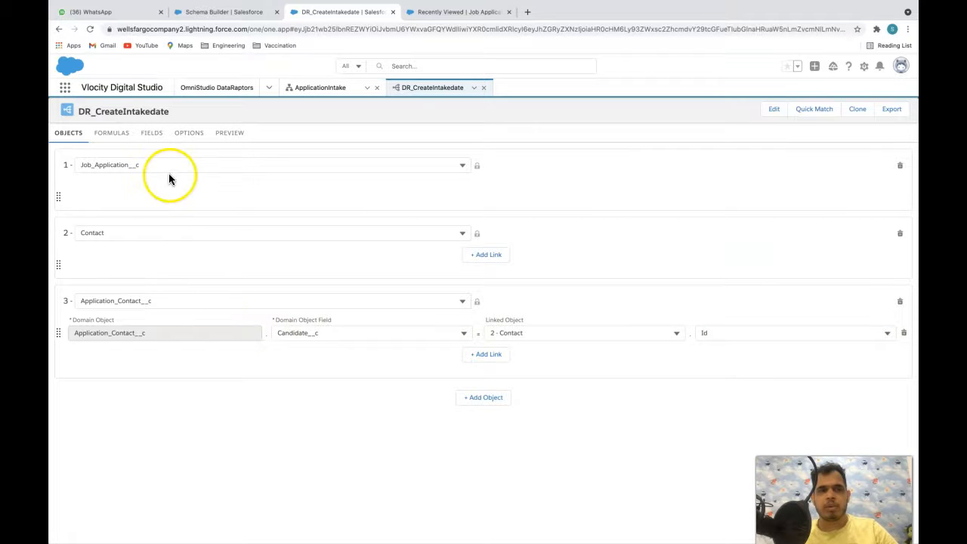
left_click(489, 356)
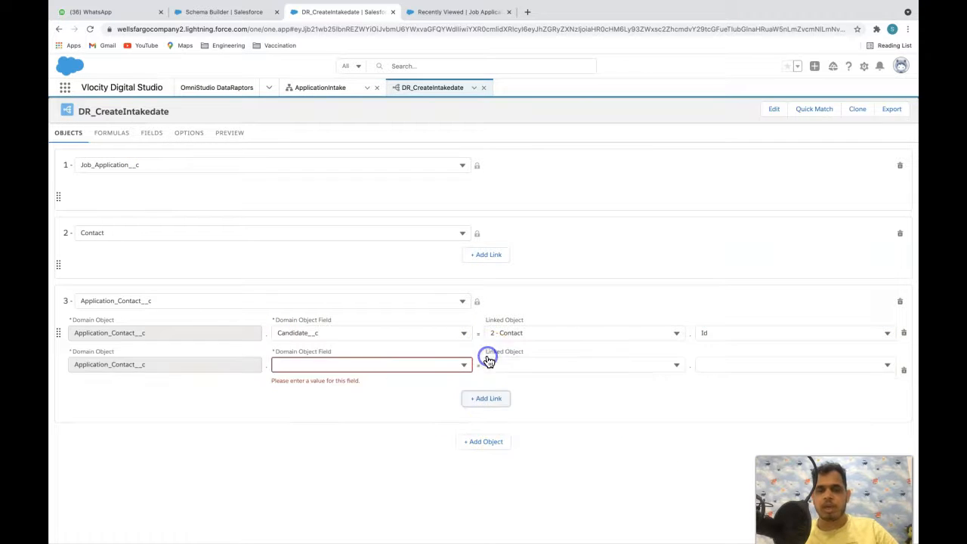
- Link the Job_Application__c field to the Id of object 1 - Job_Application__c
left_click(427, 364)
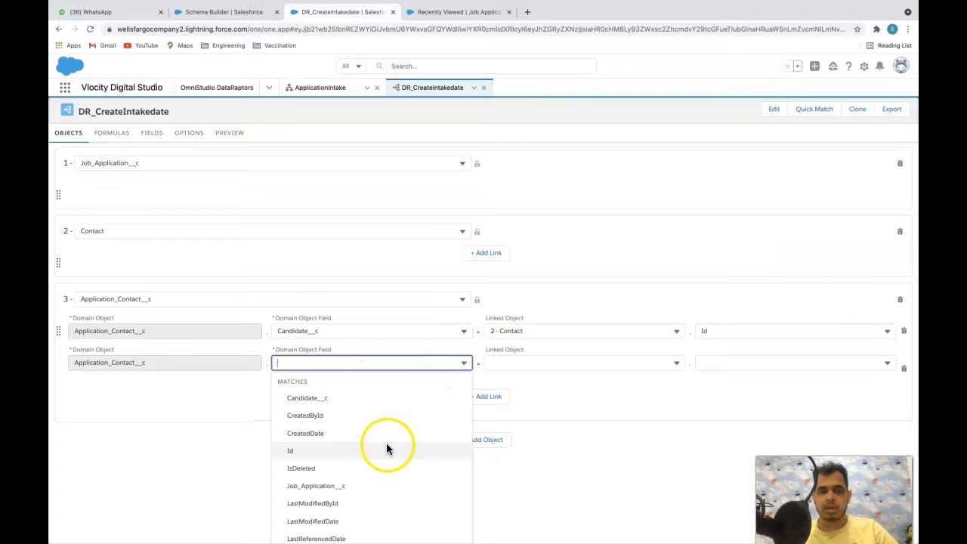
scroll(381, 449, "down", 1)
left_click(333, 449)
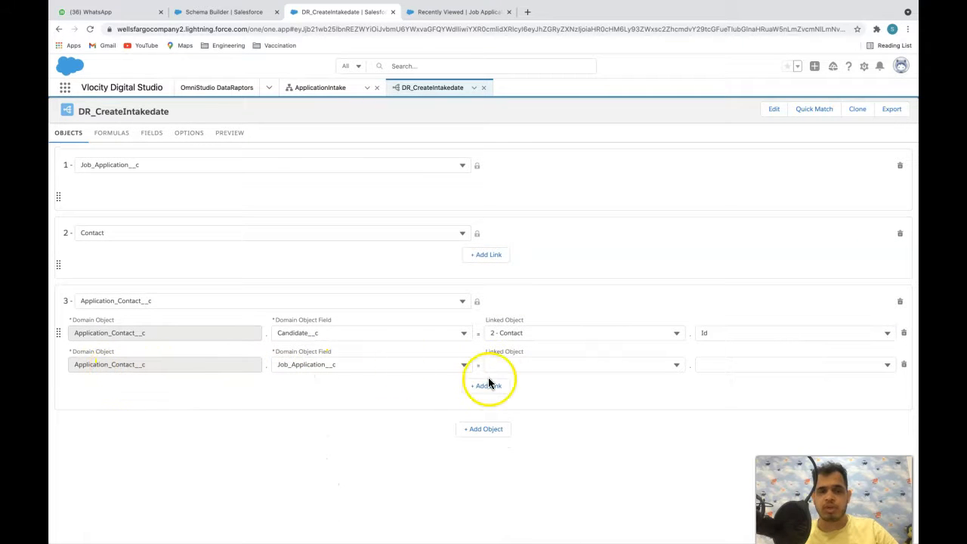
left_click(527, 366)
left_click(533, 386)
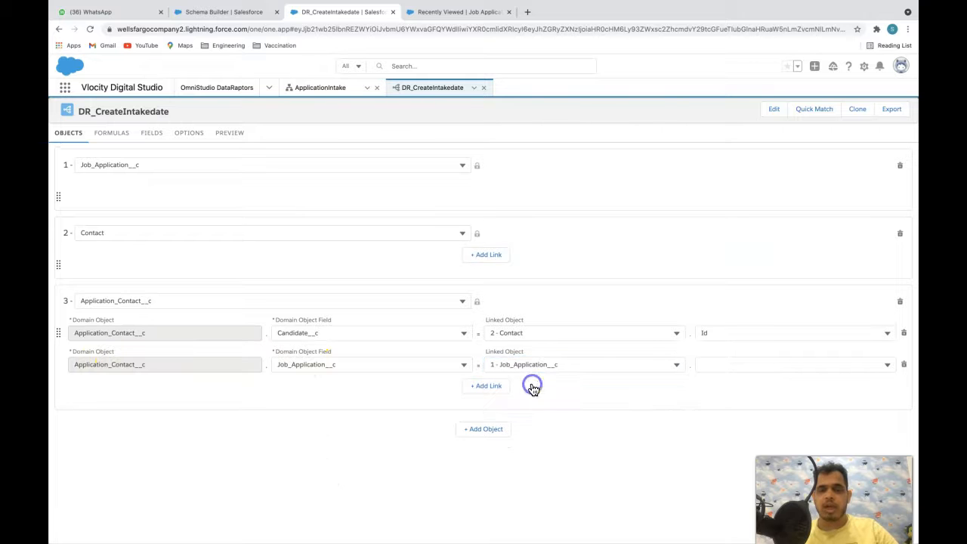
left_click(718, 365)
type("Id")
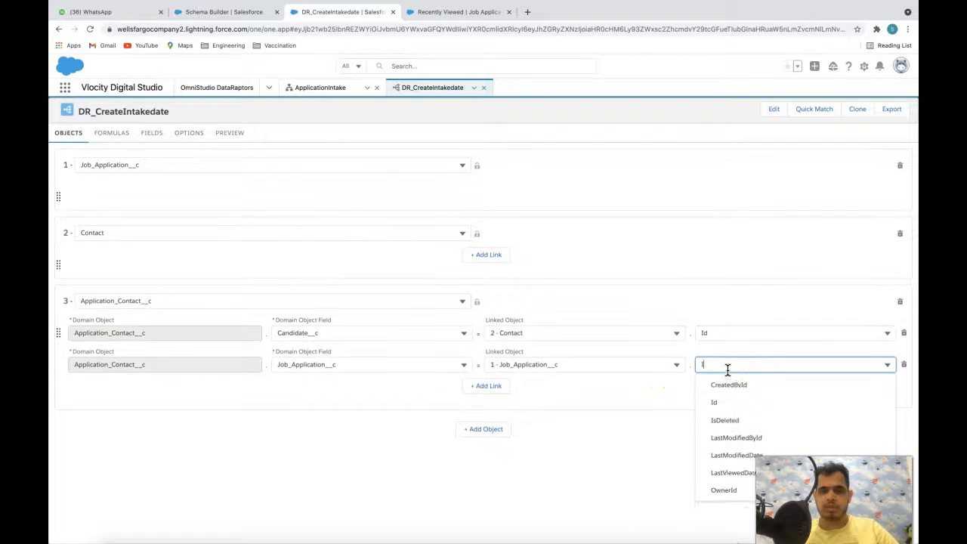
left_click(721, 399)
left_click(663, 452)
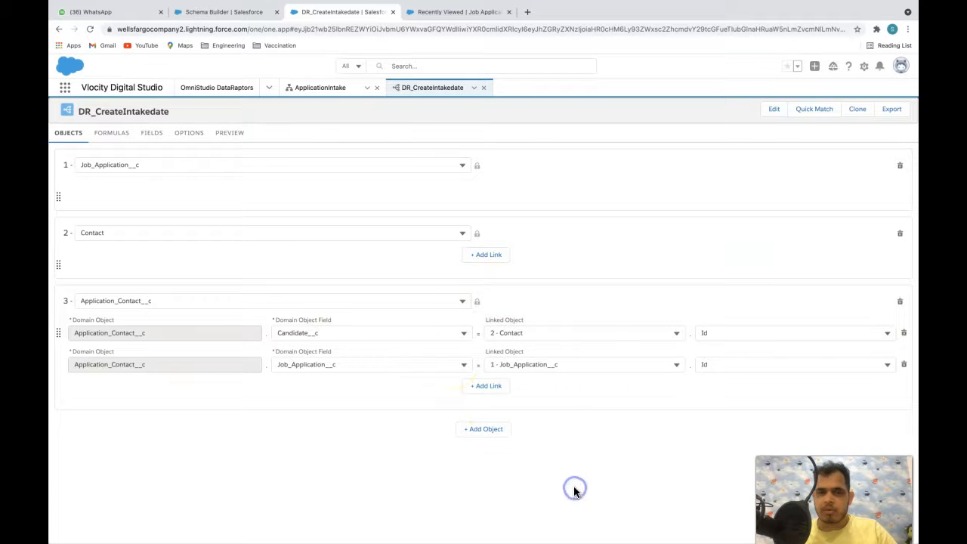
- Inspect the Education and Certificate relationships in Schema Builder, then add a fourth object row
left_click(248, 12)
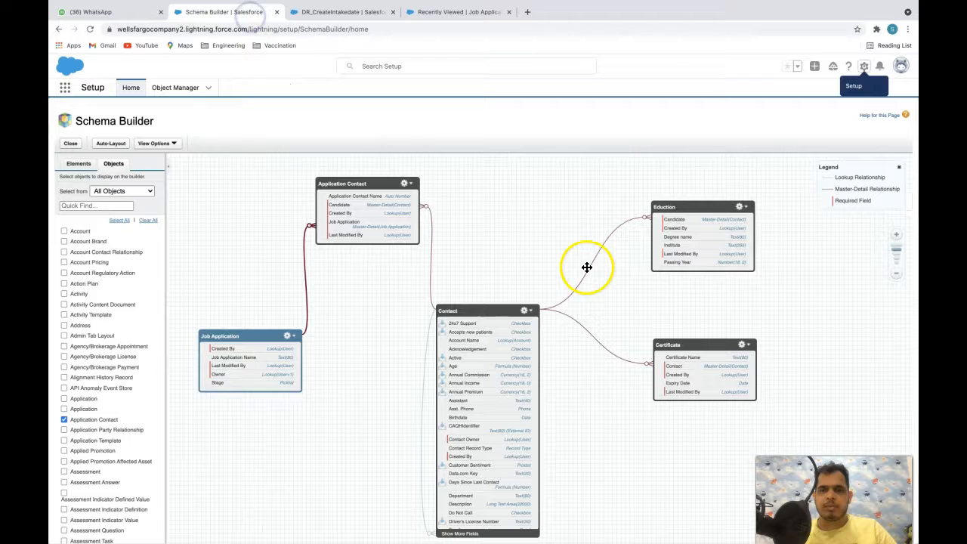
left_click(685, 213)
left_click(680, 344)
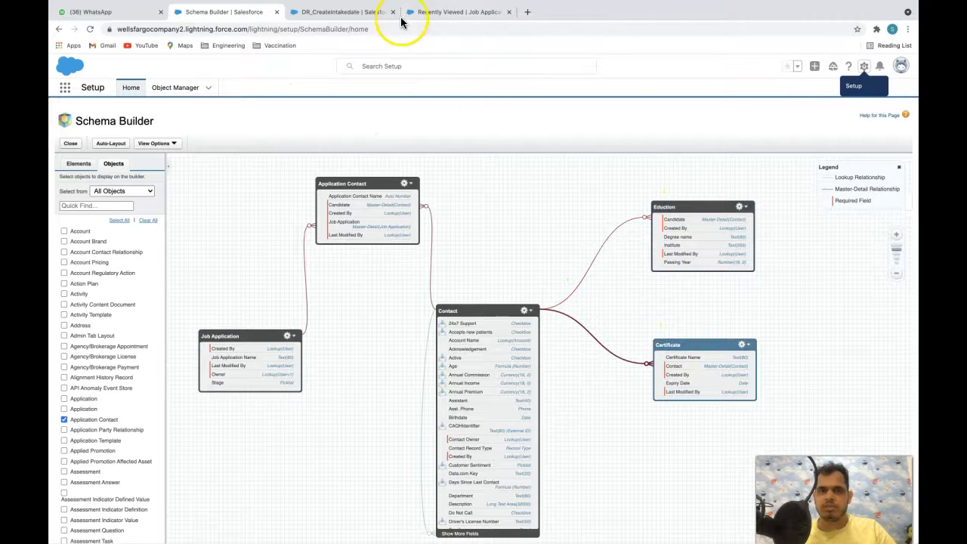
left_click(342, 12)
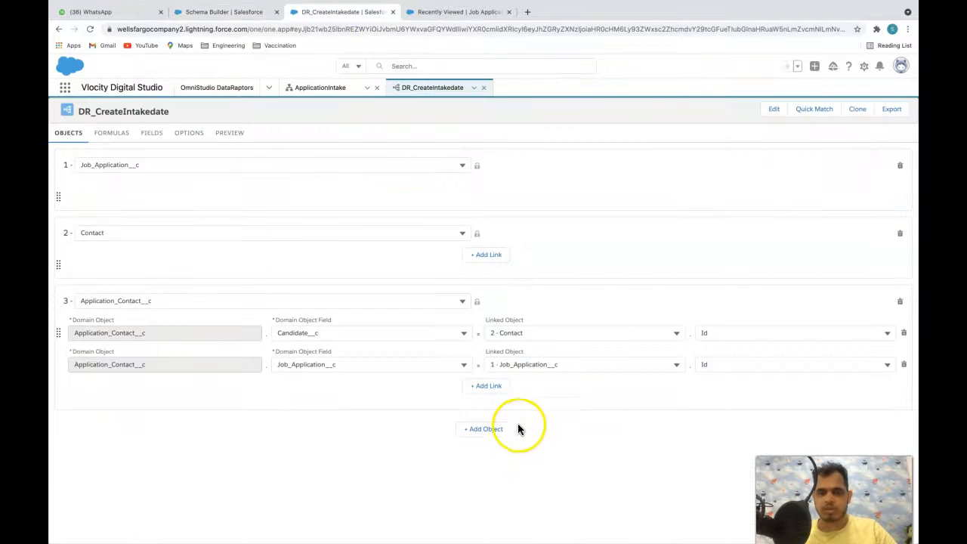
left_click(480, 429)
- Set the fourth object to Certificate__c
left_click(351, 428)
left_click(351, 427)
left_click(297, 430)
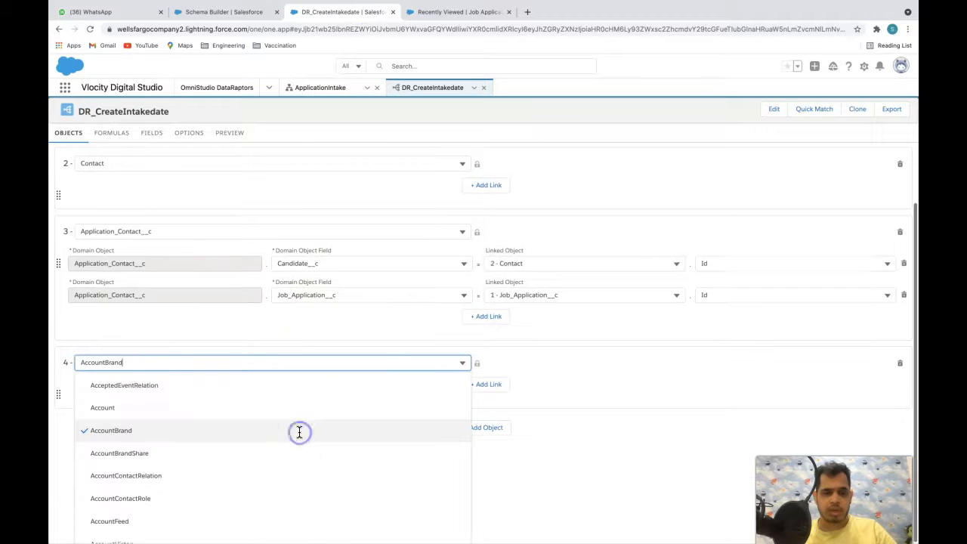
type("cert")
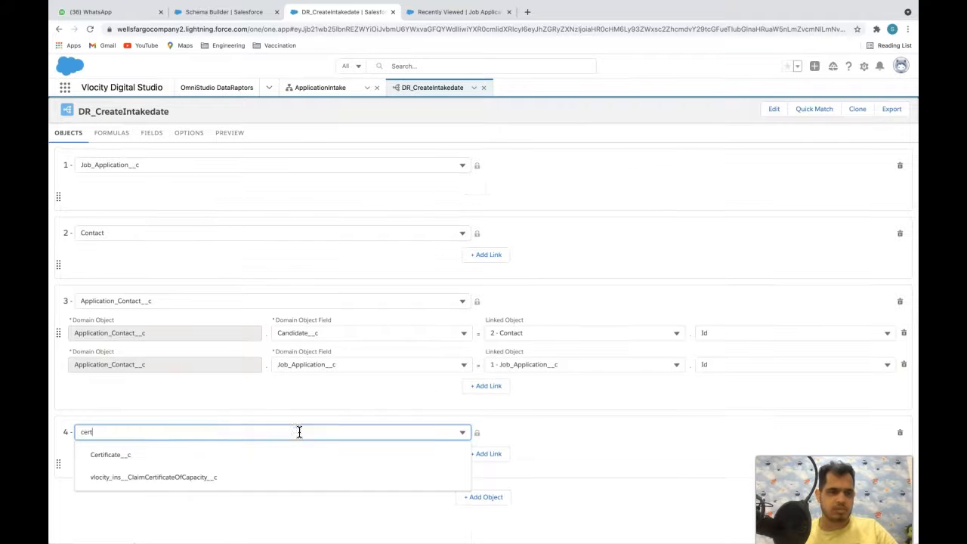
left_click(164, 459)
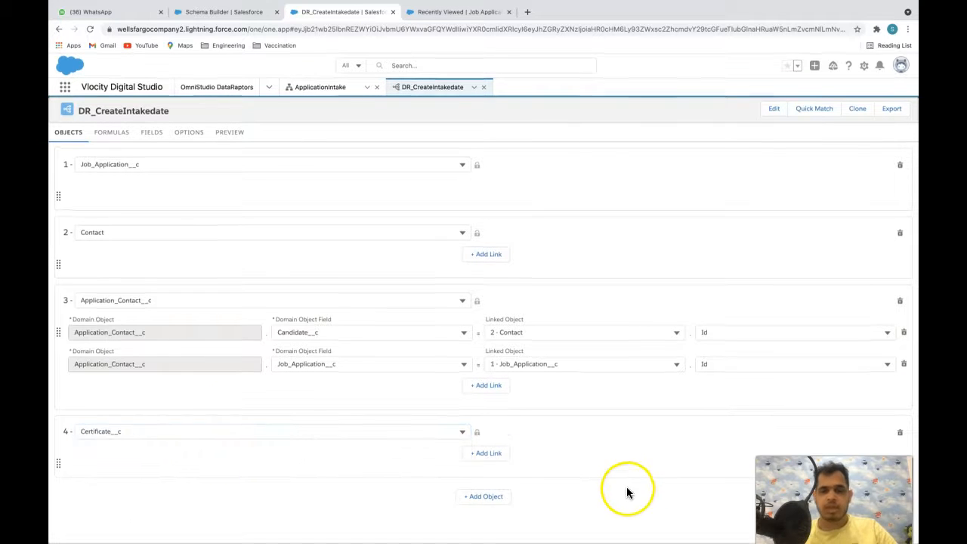
- Add a fifth object and set it to Eduction__c
left_click(492, 498)
left_click(388, 458)
left_click(378, 447)
left_click(309, 454)
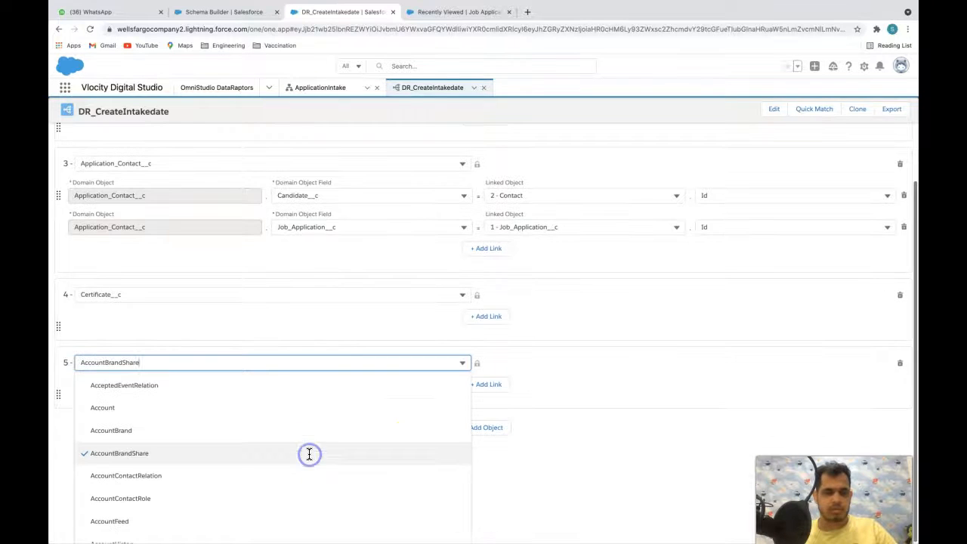
key("ctrl+a")
type("e")
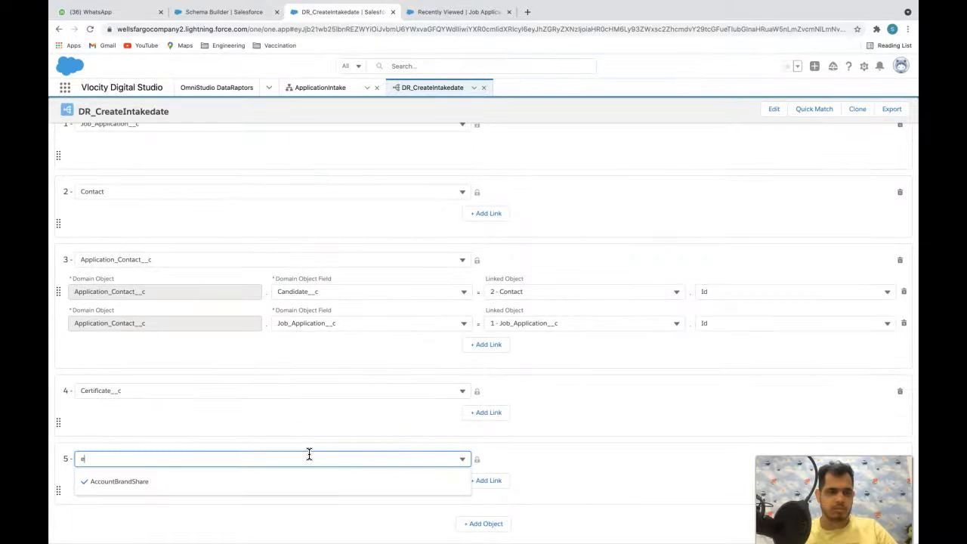
type("duc")
left_click(188, 477)
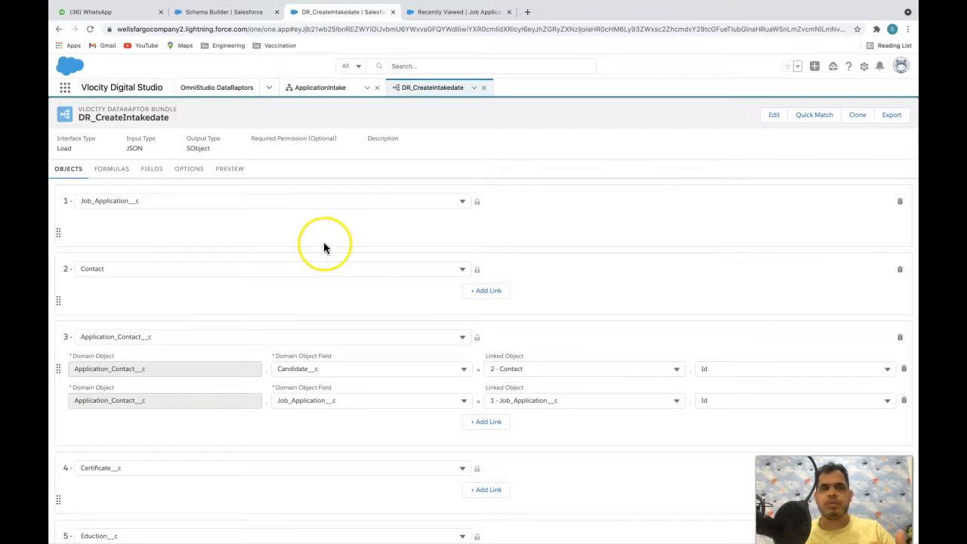
- Open the FIELDS mapping view on the 1 - Job_Application__c sub-tab
scroll(324, 243, "down", 1)
scroll(324, 243, "up", 1)
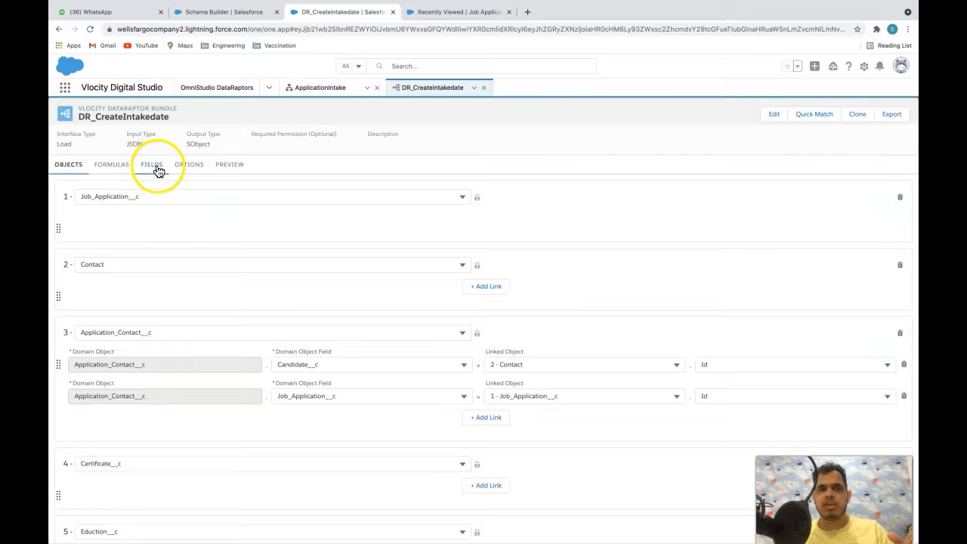
scroll(287, 271, "down", 1)
scroll(286, 270, "down", 1)
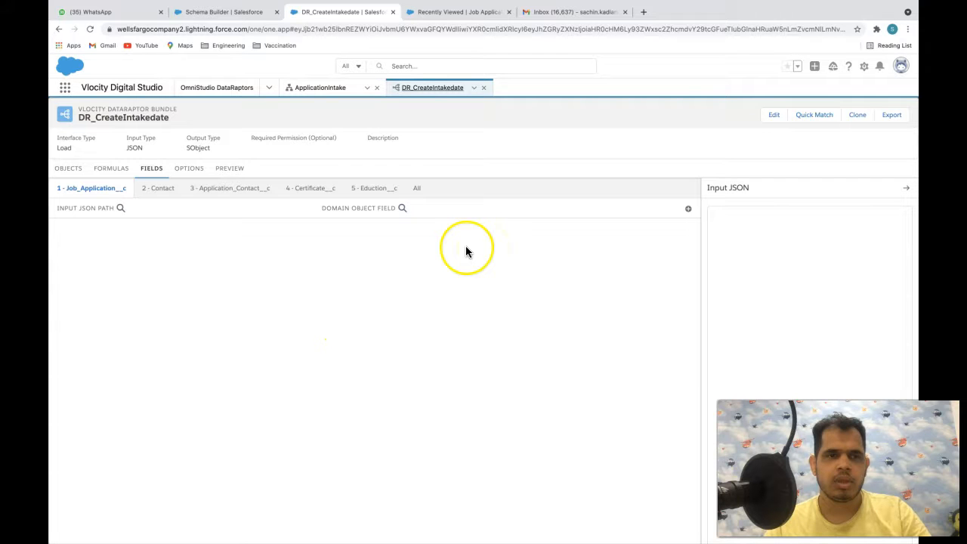
left_click(282, 252)
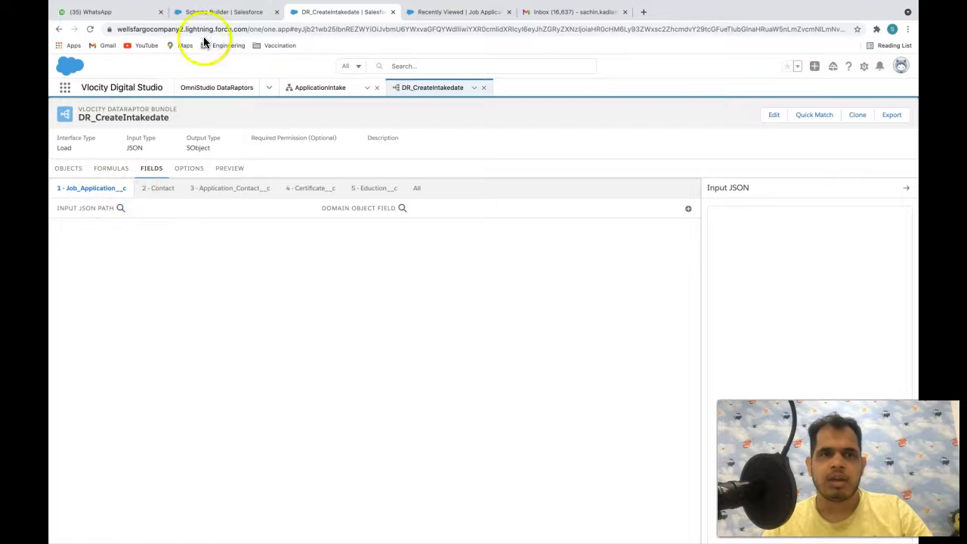
left_click(218, 12)
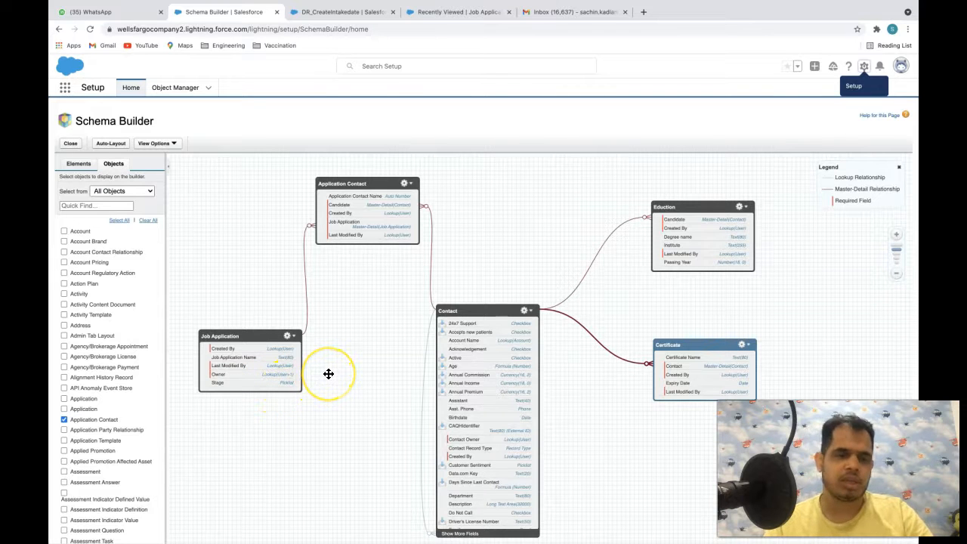
left_click(344, 12)
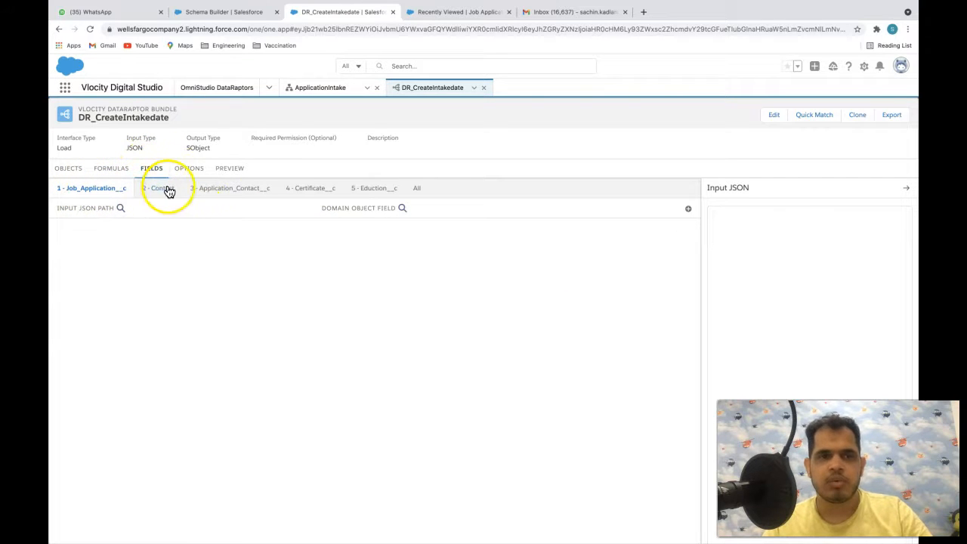
- Add a blank Job_Application__c field mapping, then bring back the ApplicationIntake preview
left_click(66, 170)
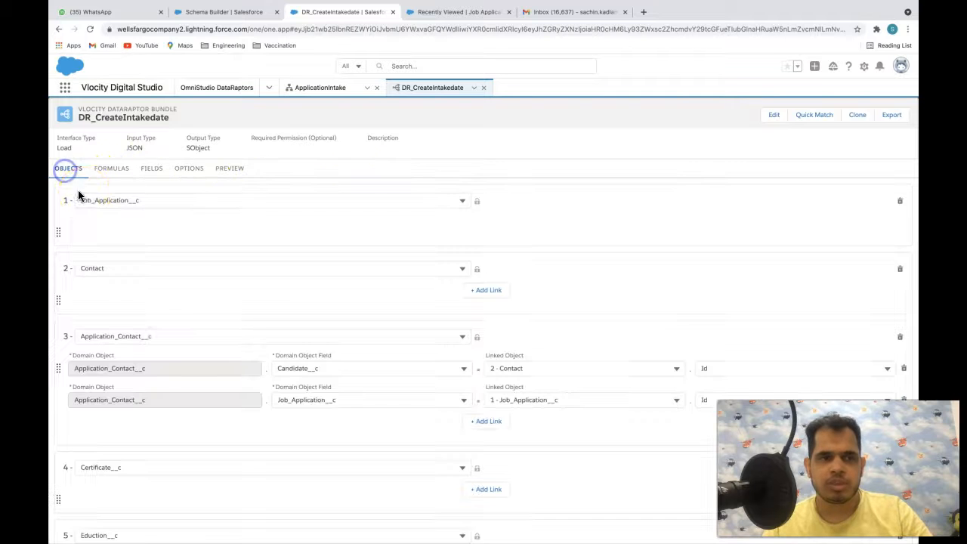
scroll(151, 347, "down", 2)
scroll(152, 348, "up", 2)
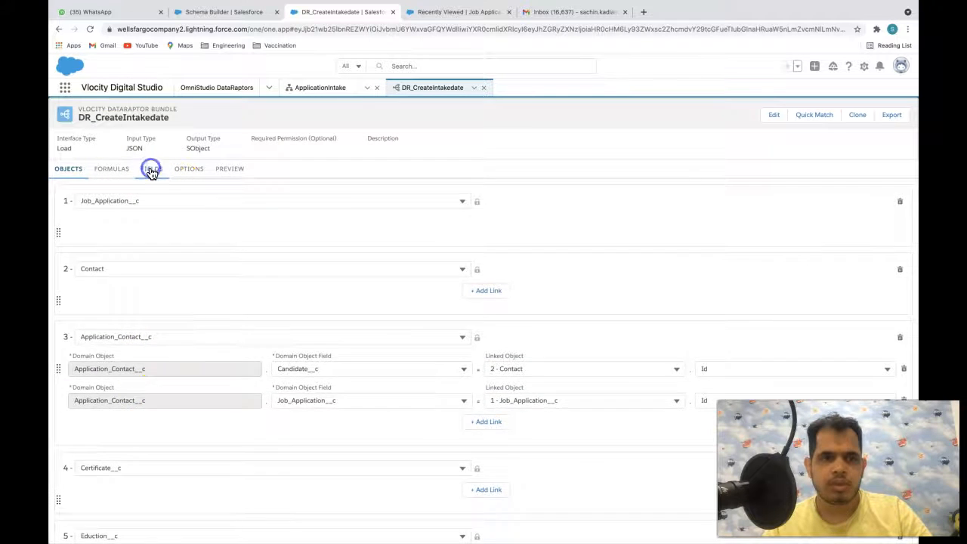
left_click(151, 168)
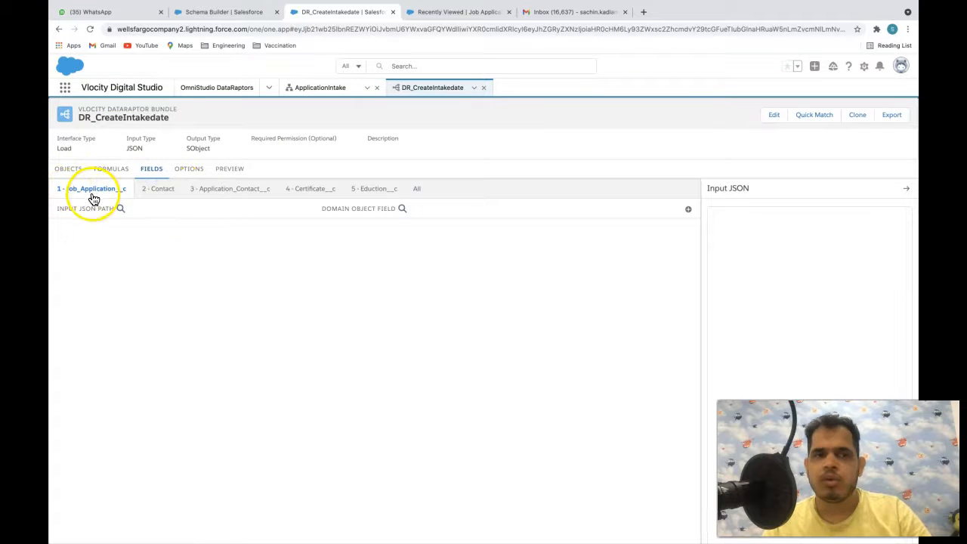
left_click(688, 211)
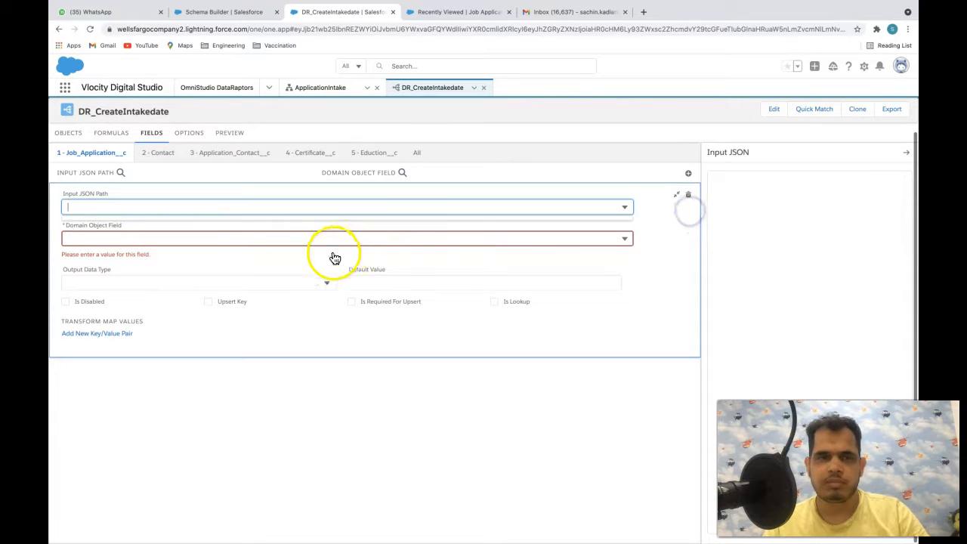
left_click(206, 409)
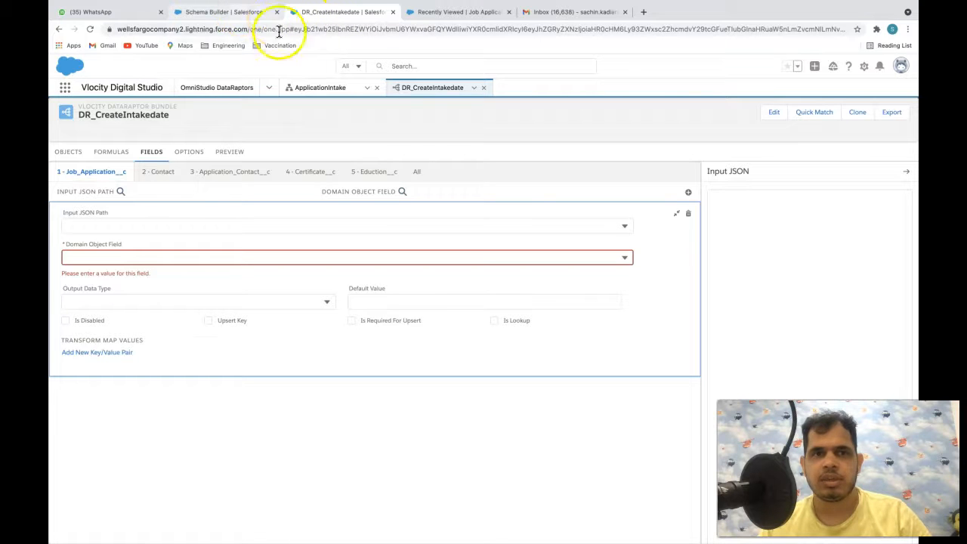
left_click(304, 86)
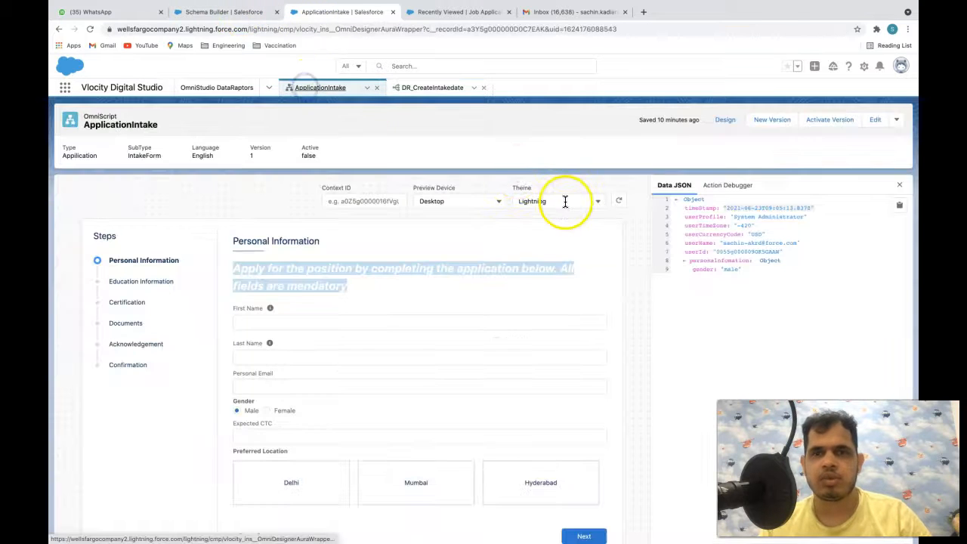
- Check personalInfomation in the Data JSON, then return to DR_CreateIntakedate's empty mapping
left_click(712, 265)
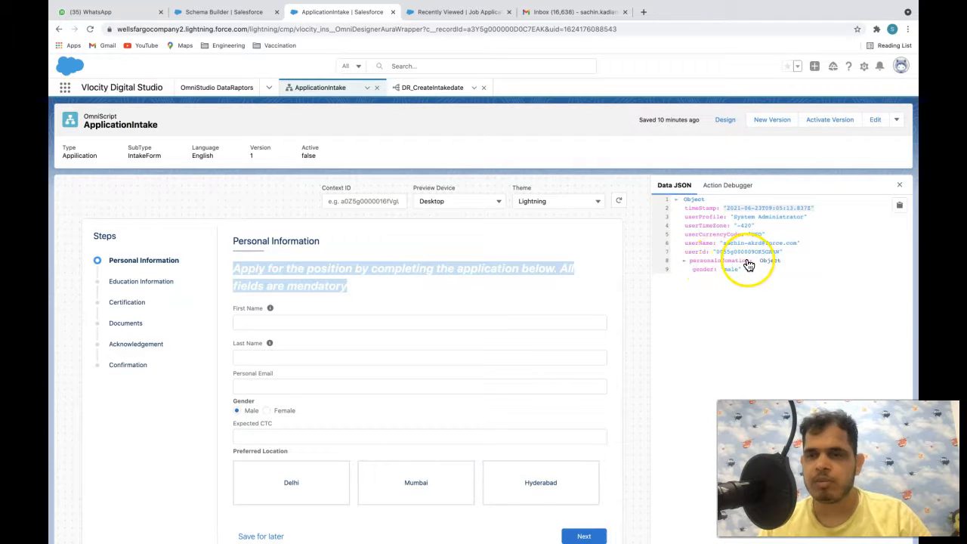
left_click(433, 87)
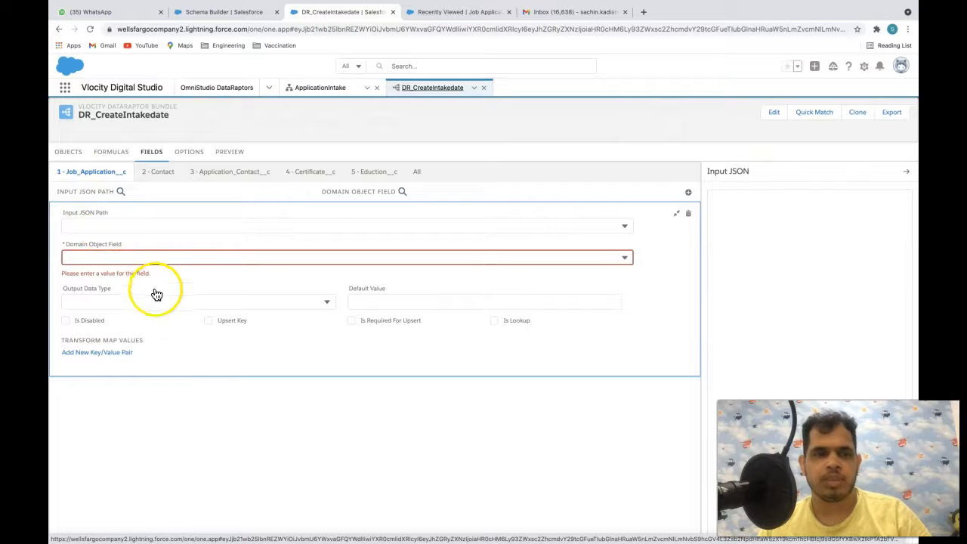
left_click(89, 223)
left_click(118, 255)
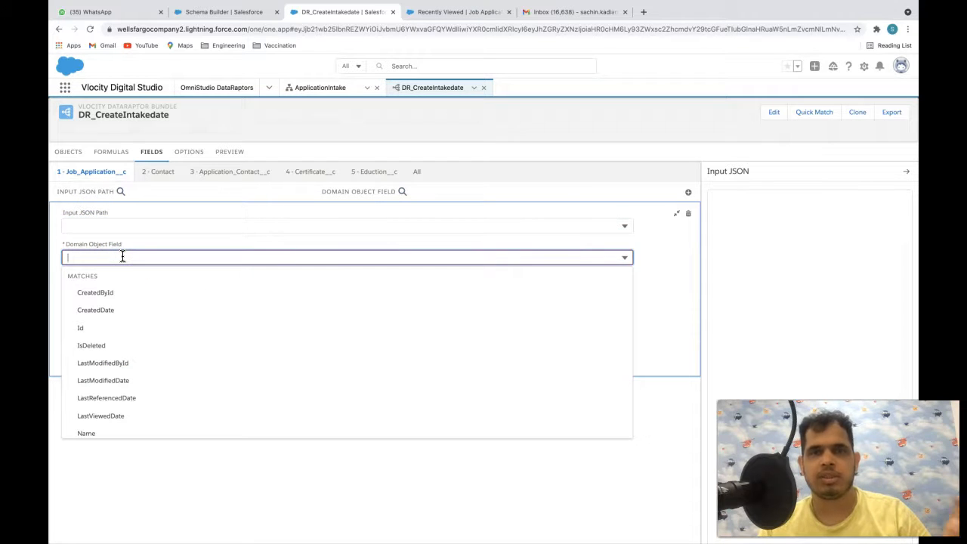
left_click(177, 451)
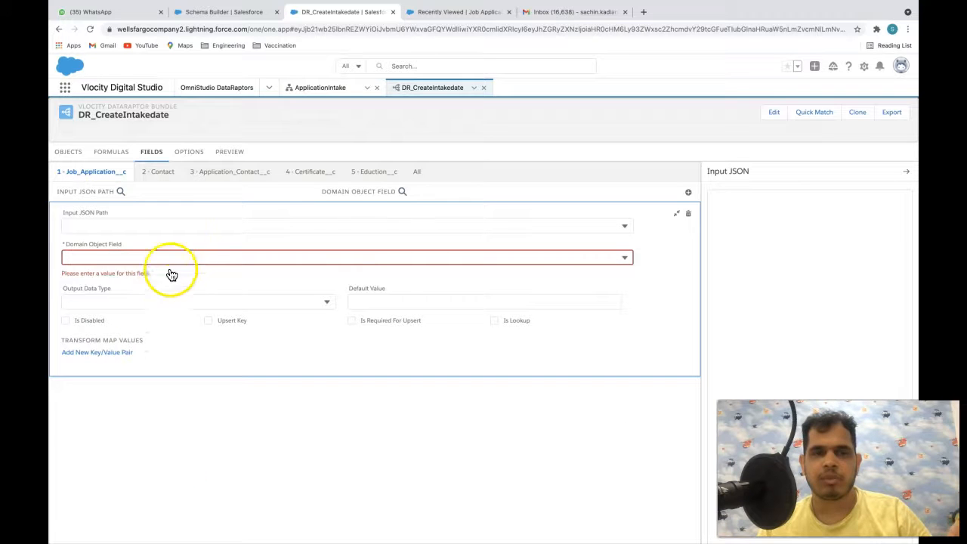
left_click(171, 301)
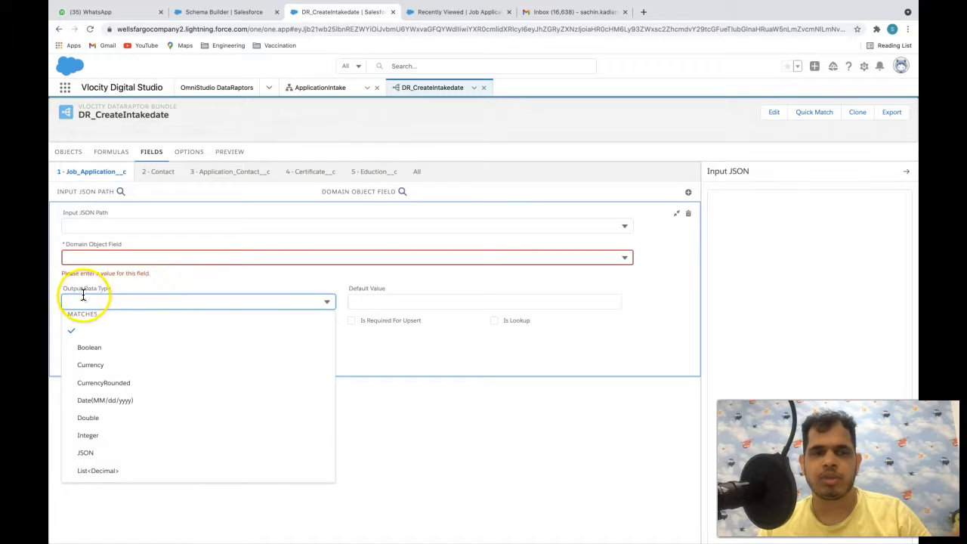
left_click(443, 441)
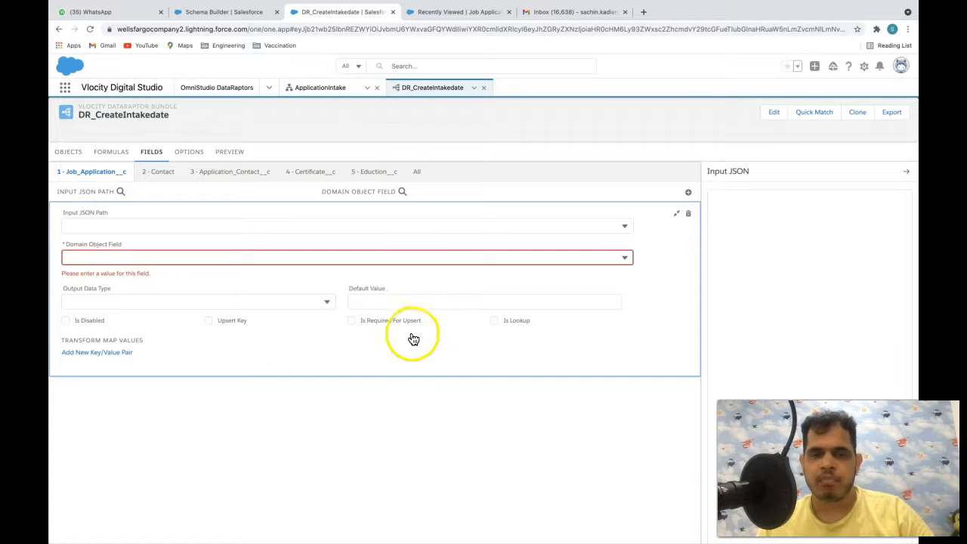
left_click(399, 301)
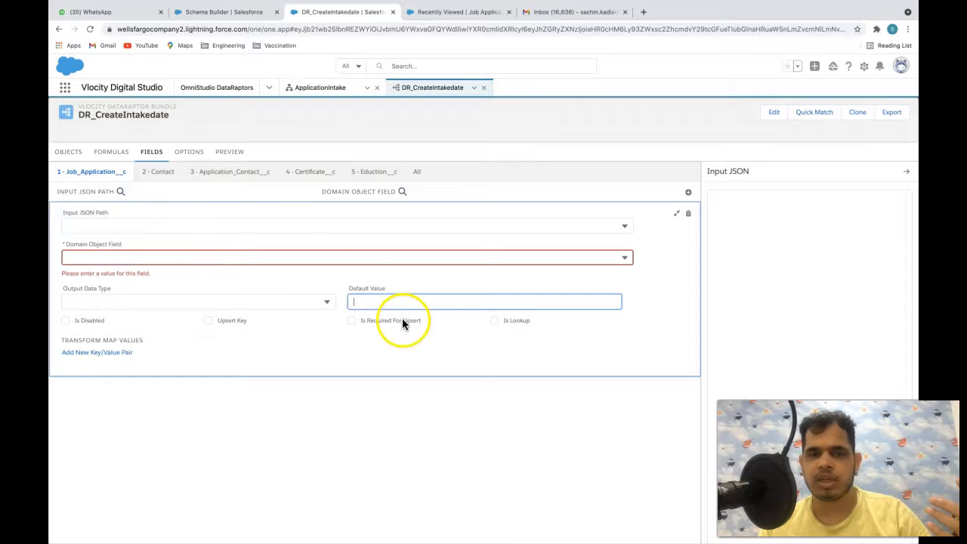
left_click(339, 437)
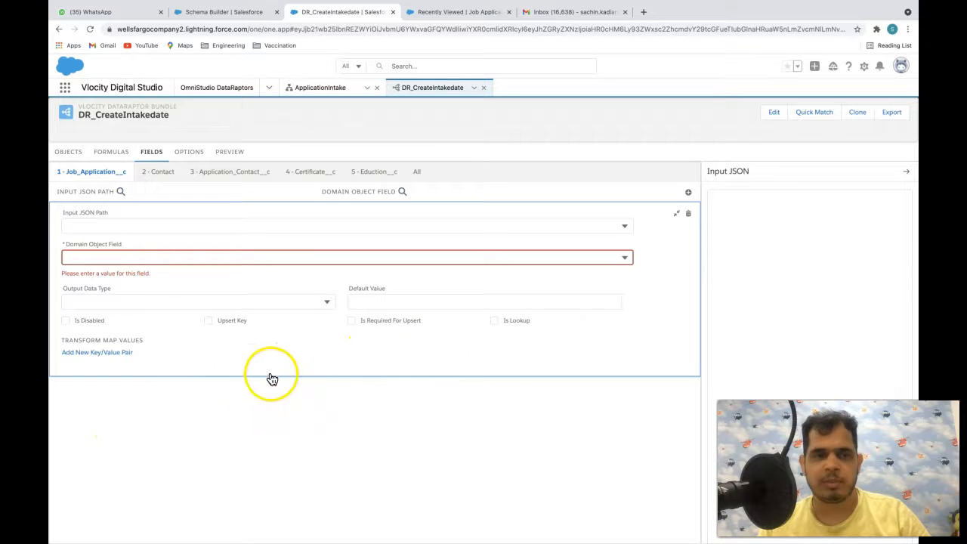
left_click(96, 323)
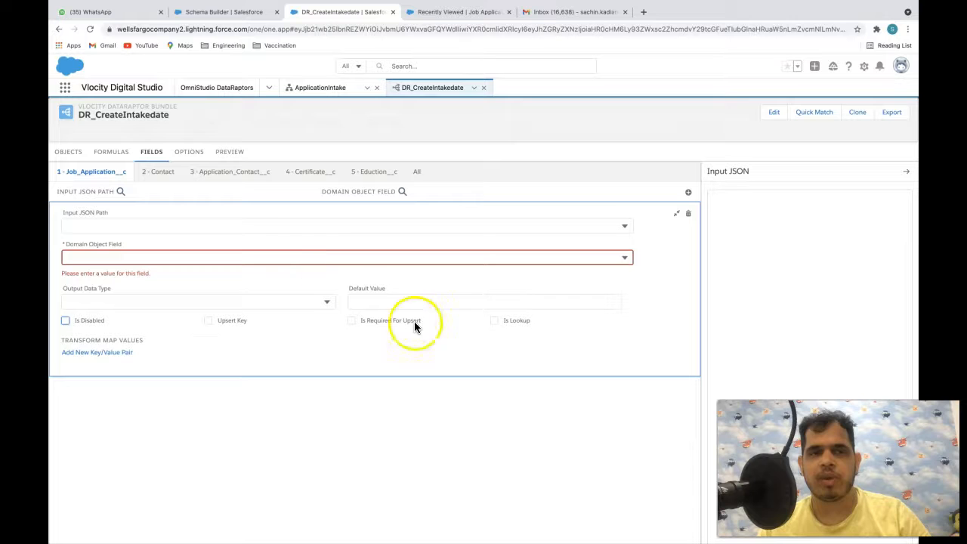
left_click(290, 228)
left_click(371, 438)
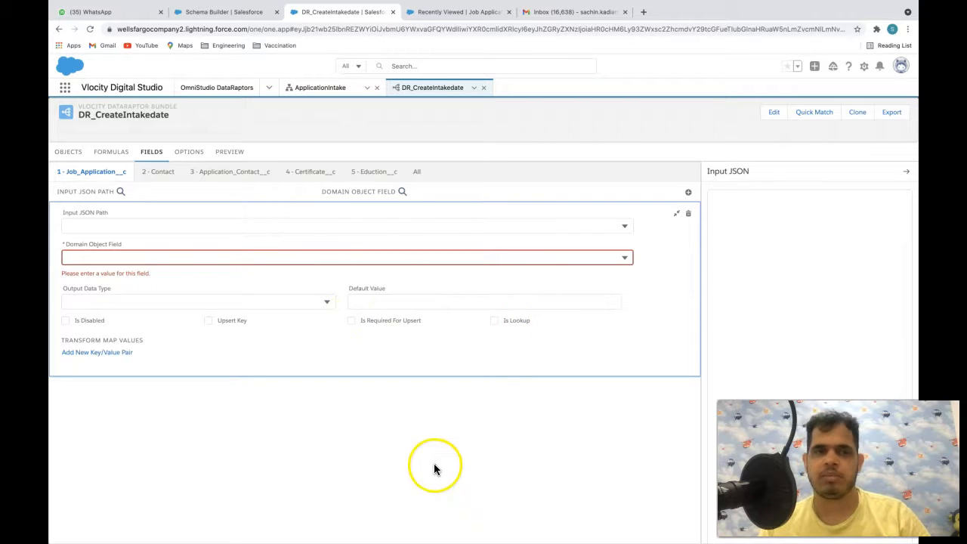
- Map the Job_Application__c entry to the Stage__c domain field, leaving the input path blank
left_click(253, 221)
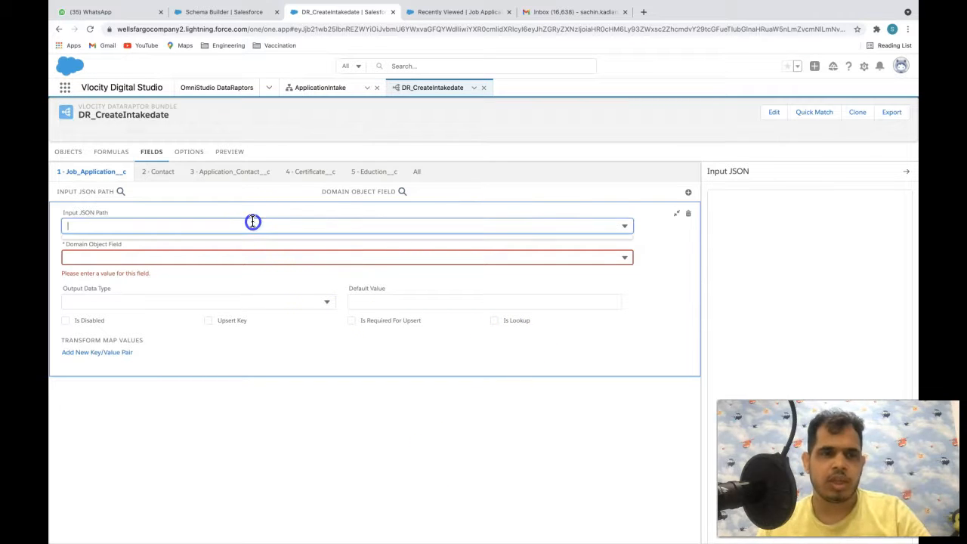
left_click(243, 436)
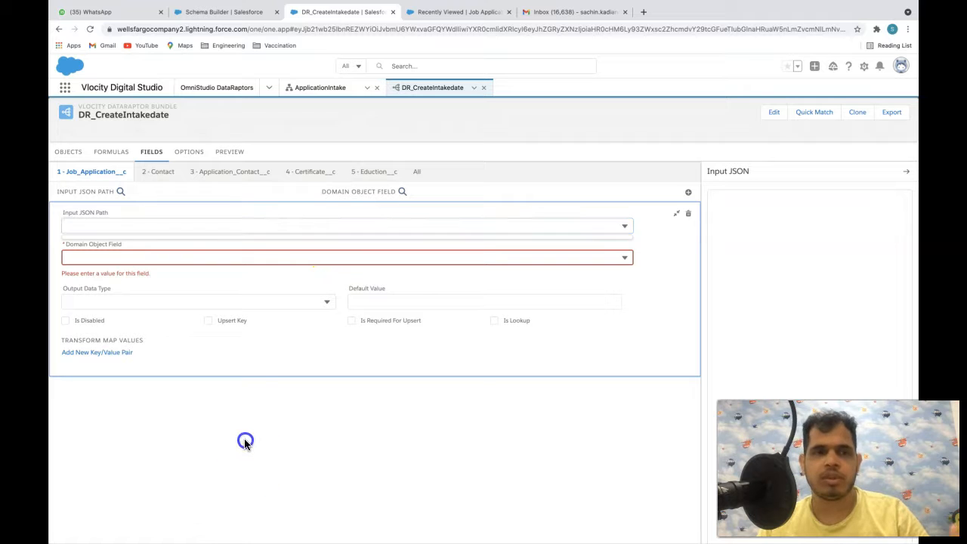
left_click(211, 224)
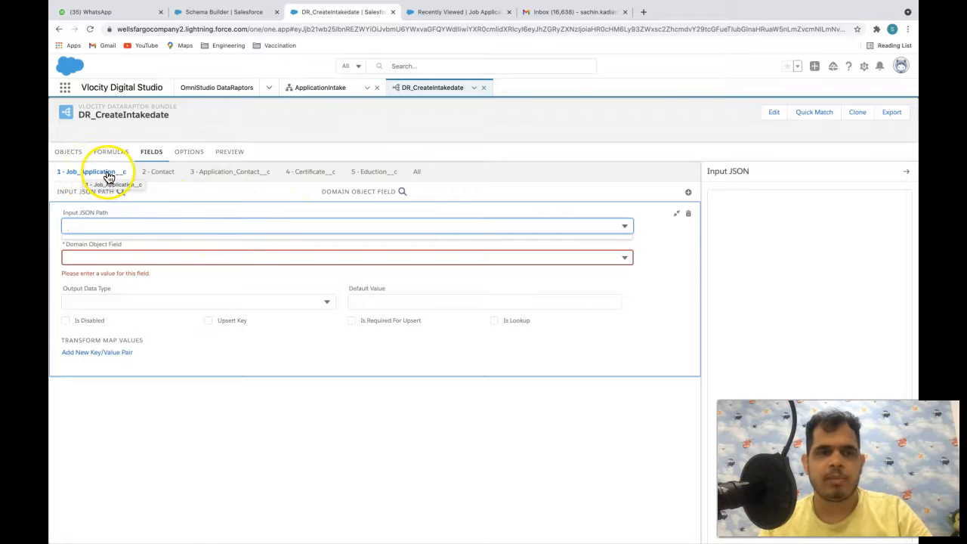
left_click(123, 253)
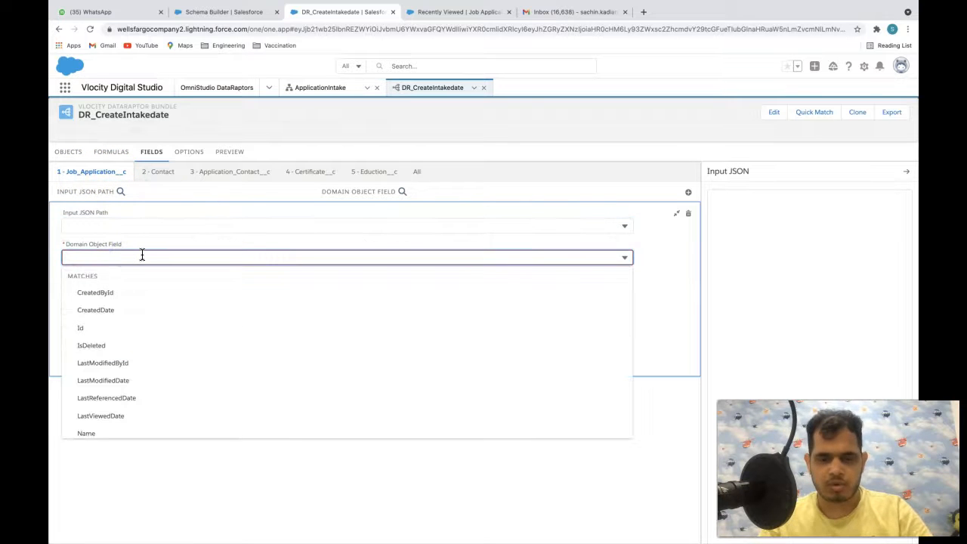
type("stage")
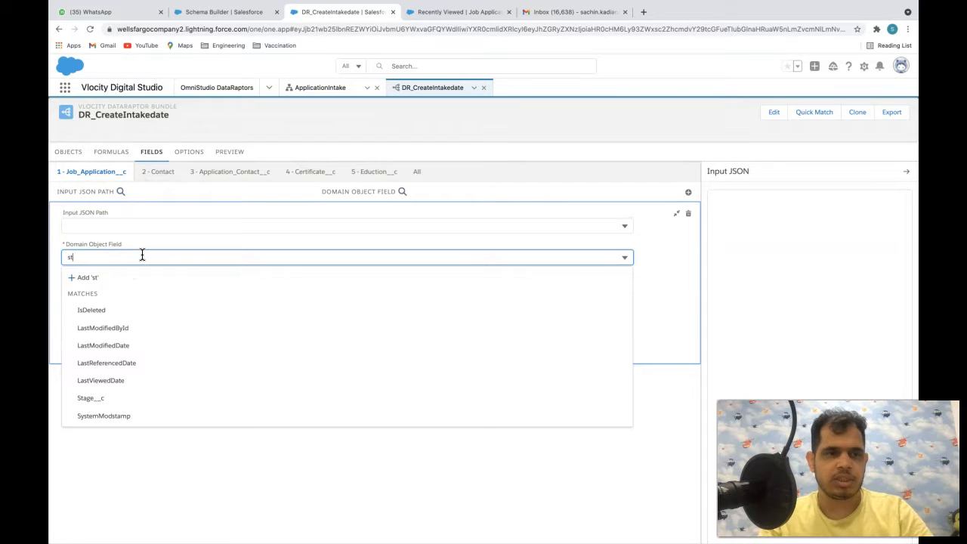
left_click(126, 309)
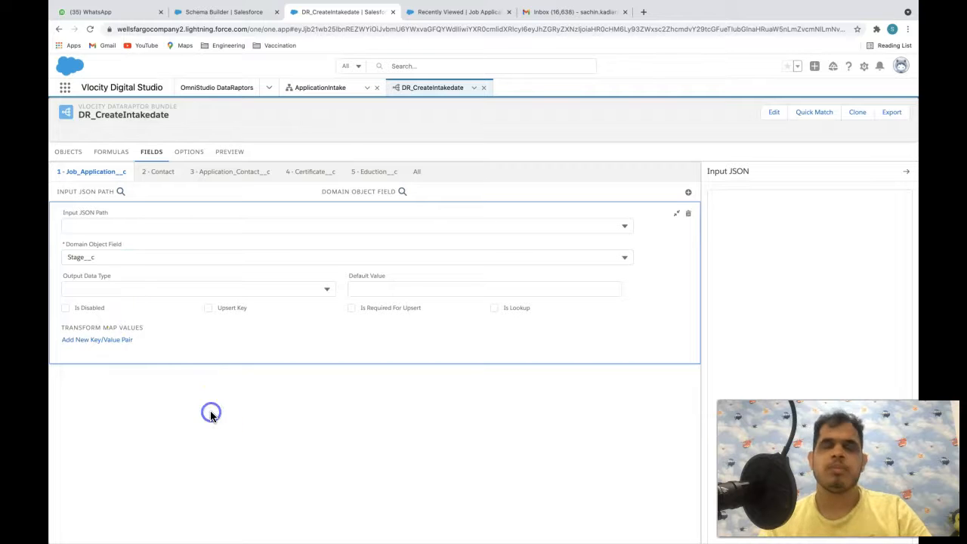
left_click(453, 12)
left_click(348, 12)
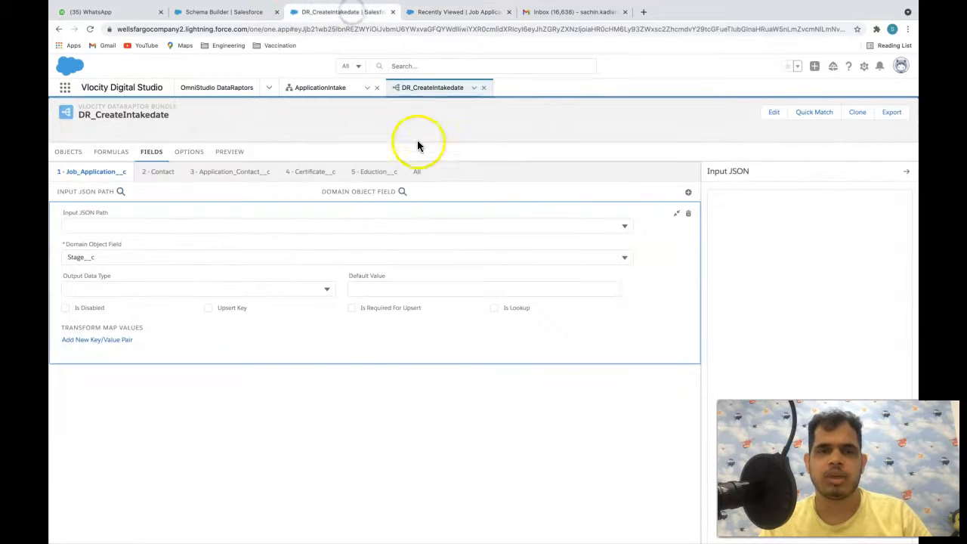
left_click(296, 87)
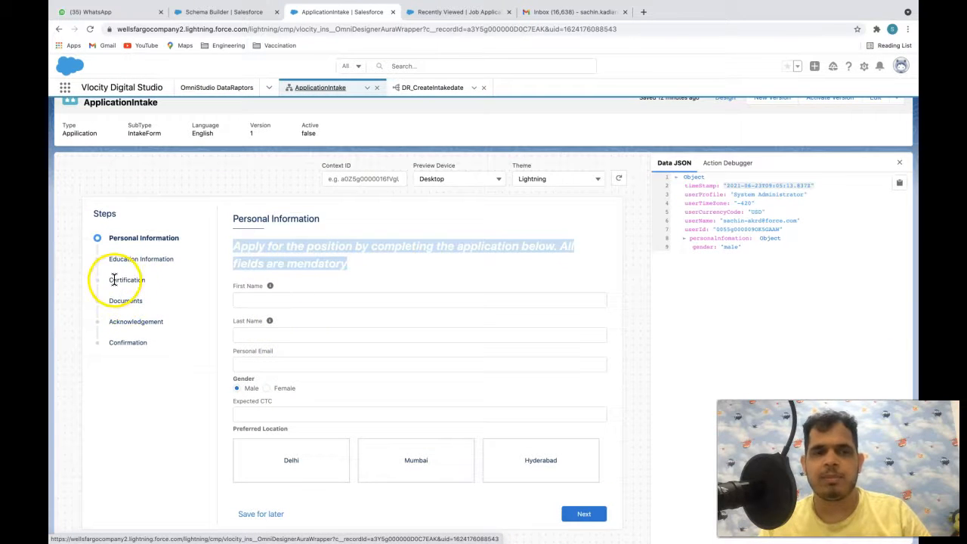
left_click_drag(109, 280, 149, 281)
left_click(125, 301)
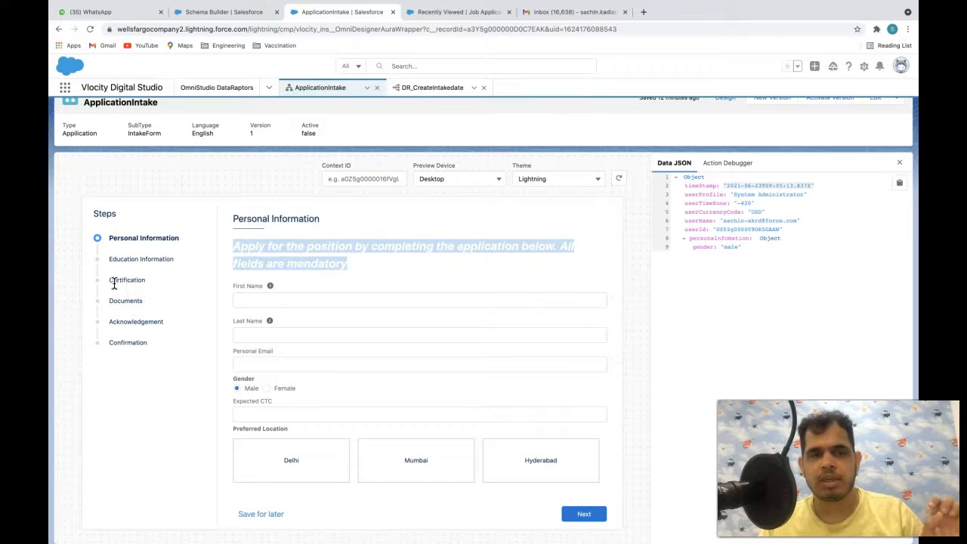
left_click_drag(111, 301, 136, 300)
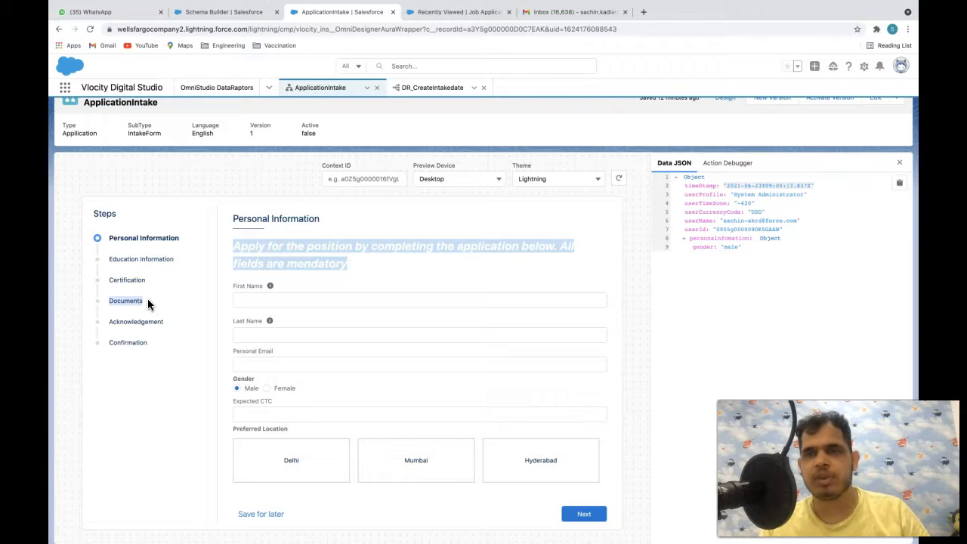
left_click(148, 301)
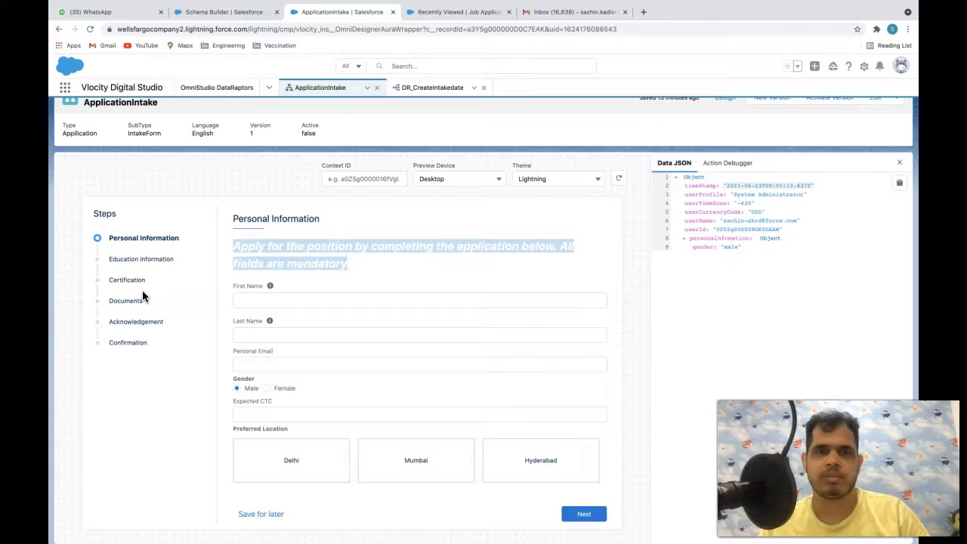
left_click(111, 323)
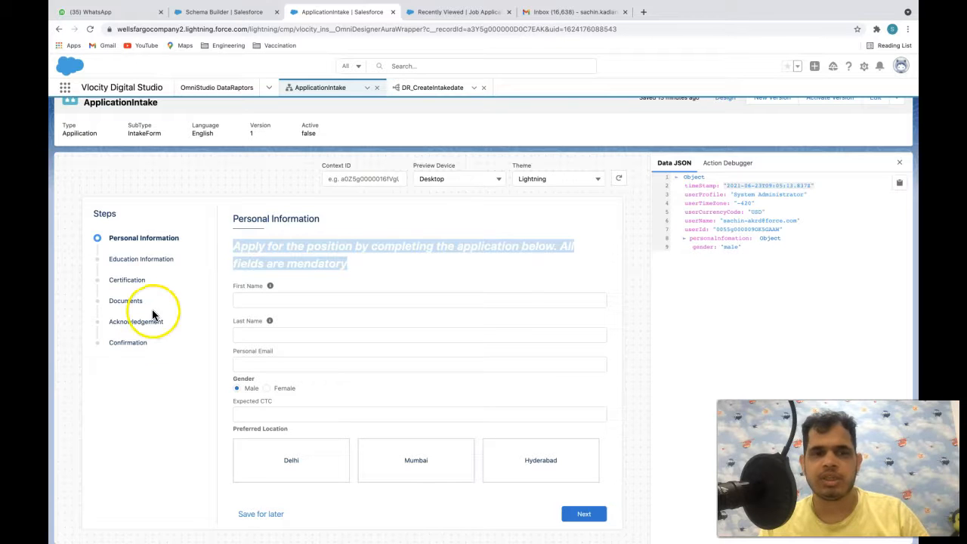
left_click(423, 87)
left_click(210, 223)
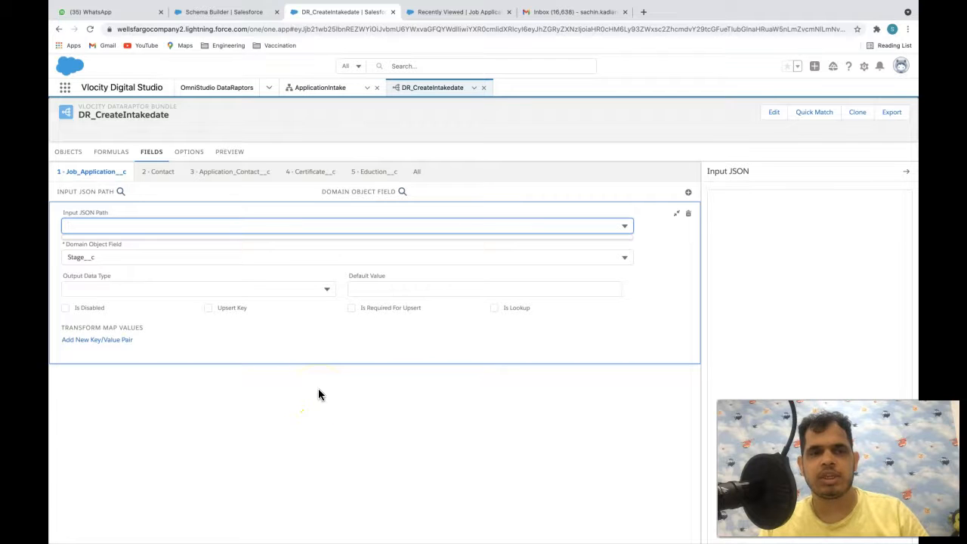
- Leave the Stage__c mapping's input JSON path empty and glance at the still-empty formulas
left_click(177, 385)
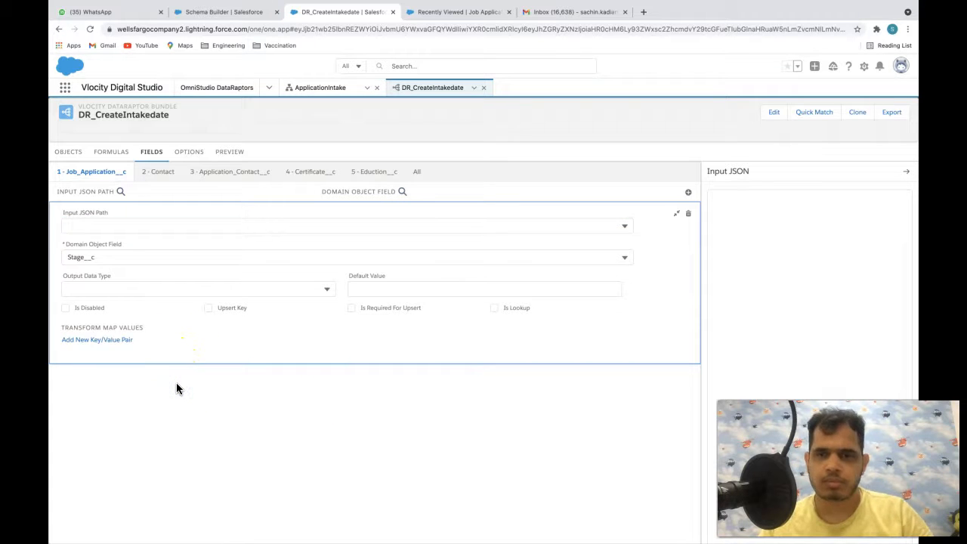
left_click(321, 87)
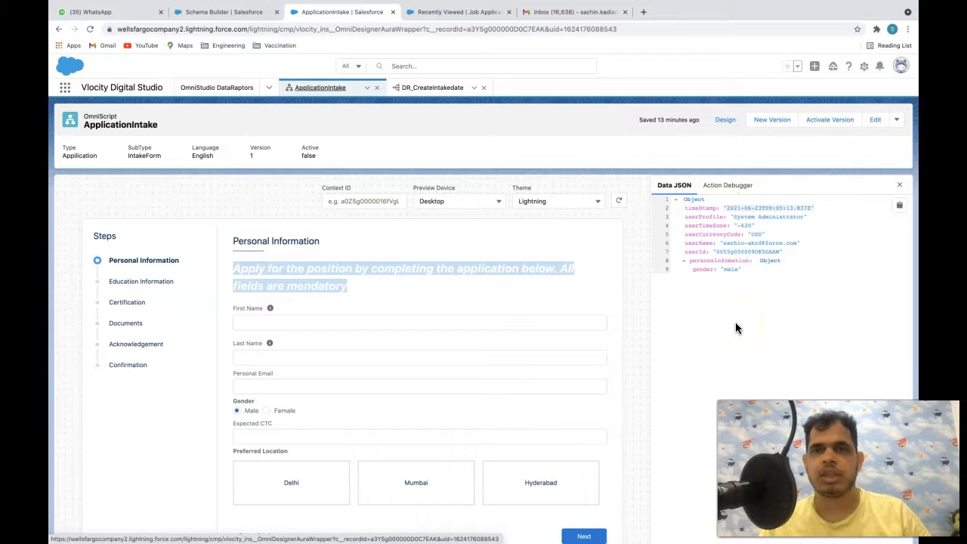
left_click(442, 86)
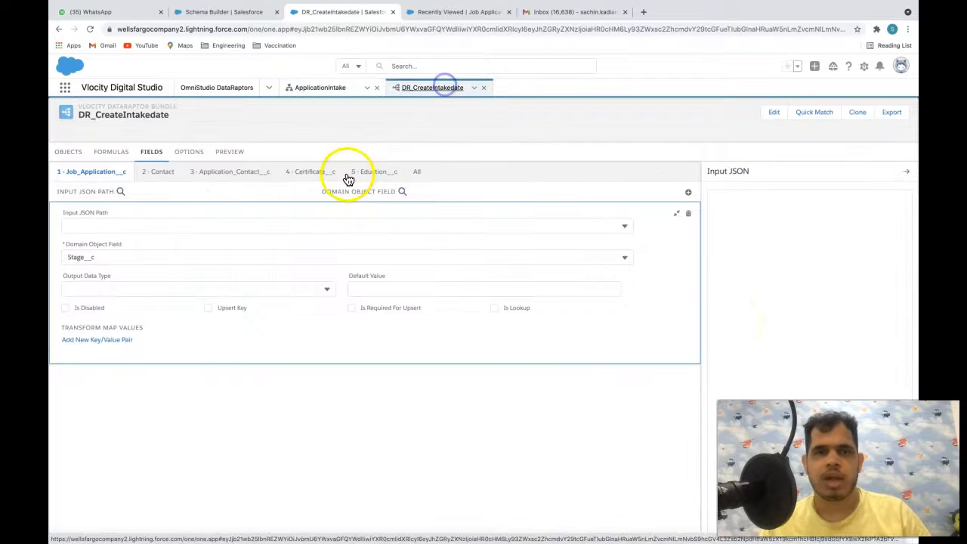
left_click(311, 221)
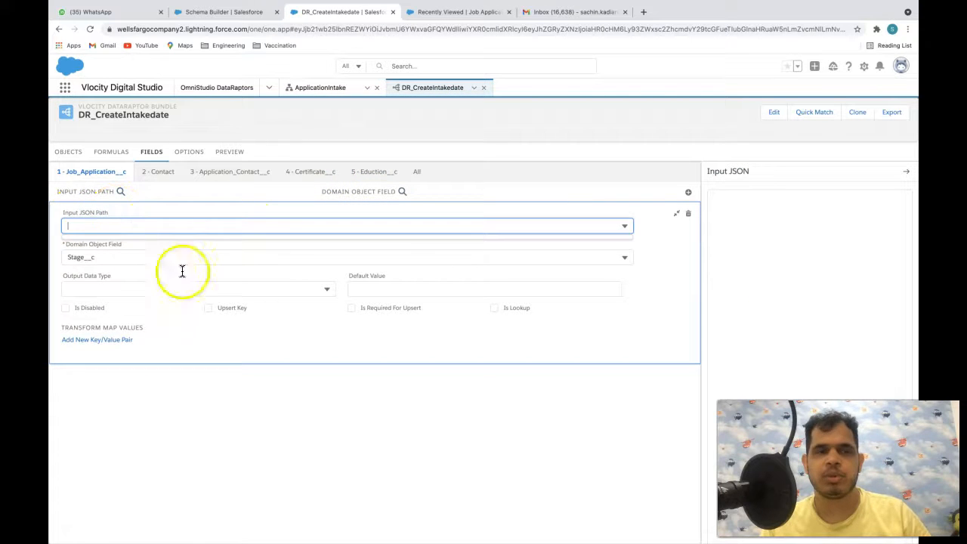
left_click(308, 446)
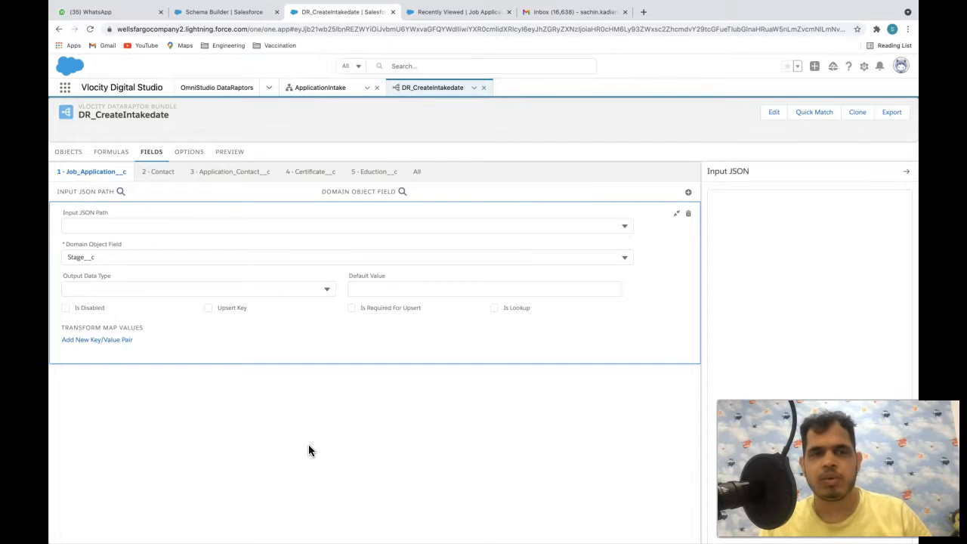
left_click(111, 151)
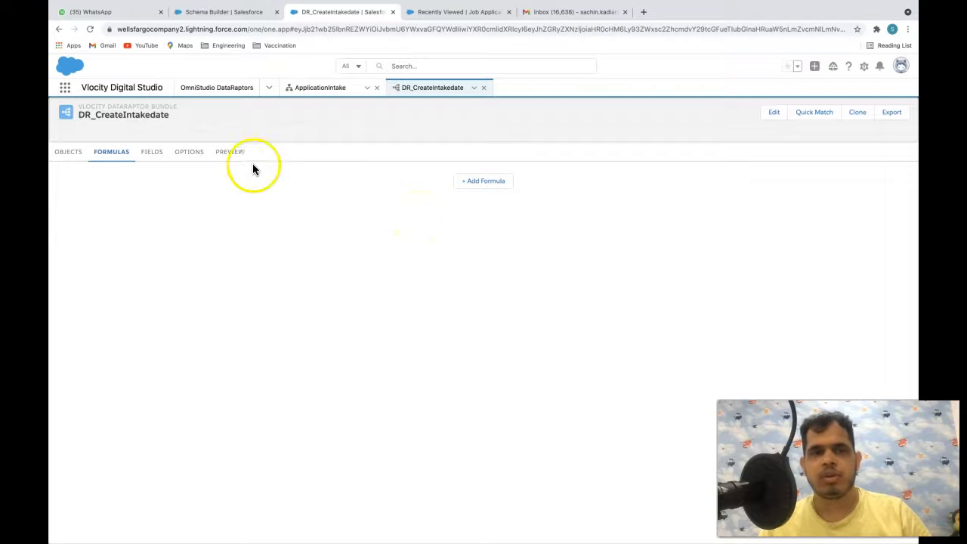
left_click(151, 154)
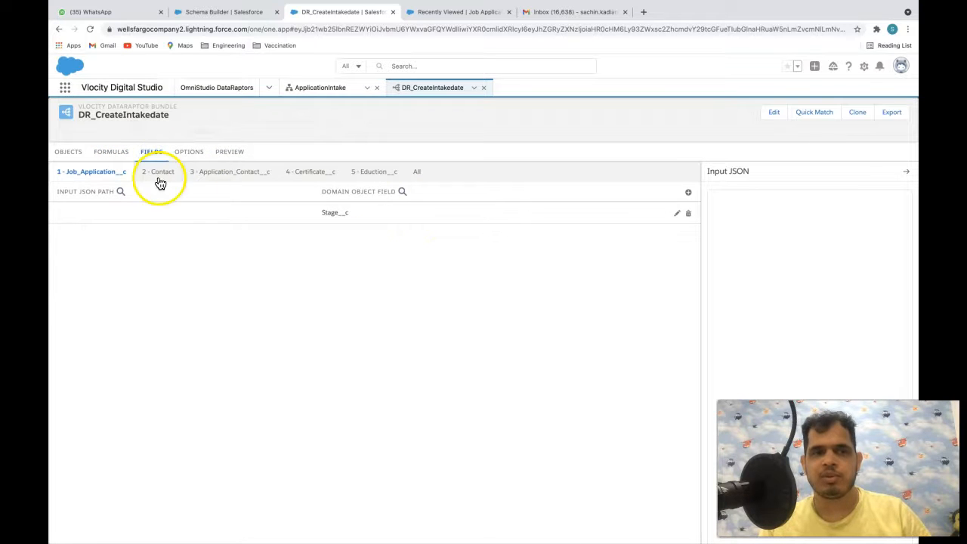
- Add a new formula row and check the ApplicationIntake data JSON
left_click(115, 154)
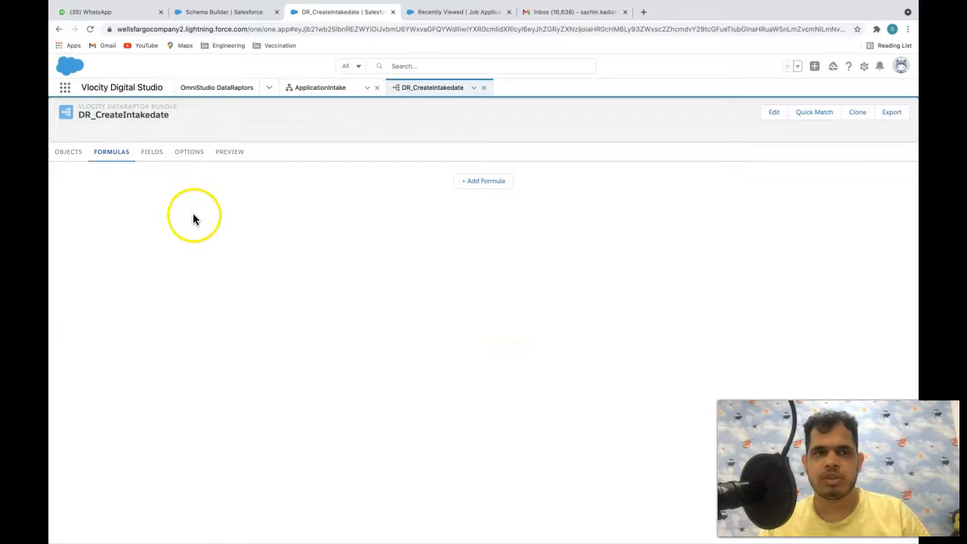
left_click(485, 184)
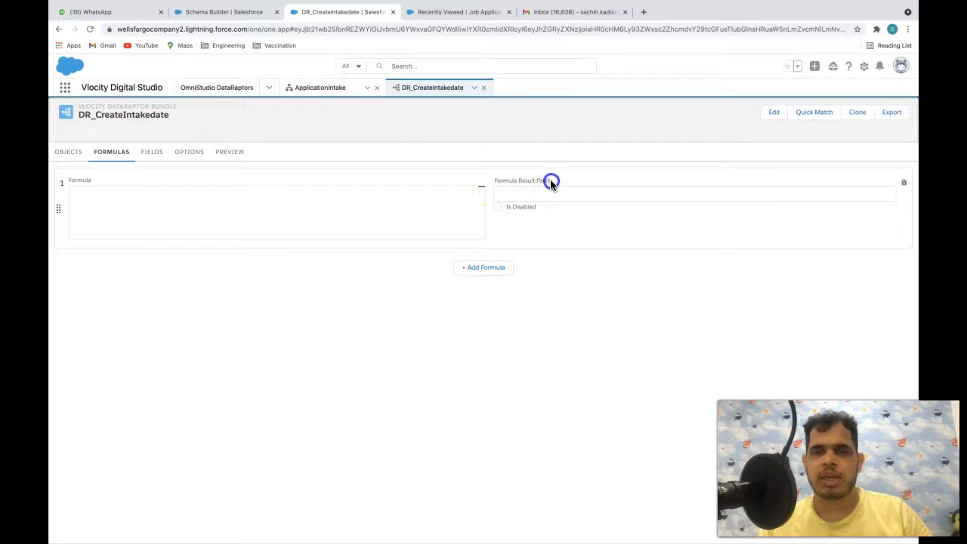
left_click(333, 89)
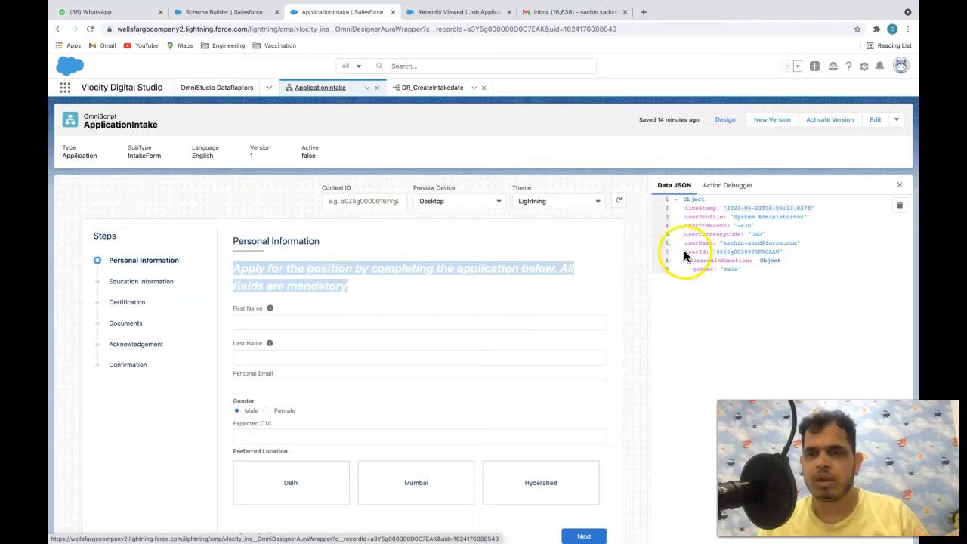
left_click(742, 256)
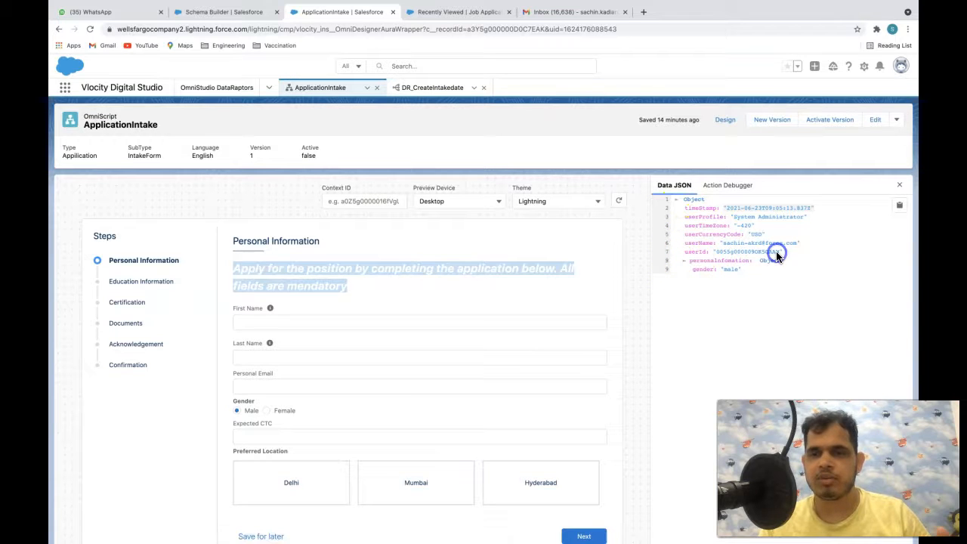
left_click(444, 89)
- Enter stage as the formula result path, rechecking the OmniScript JSON
left_click(531, 194)
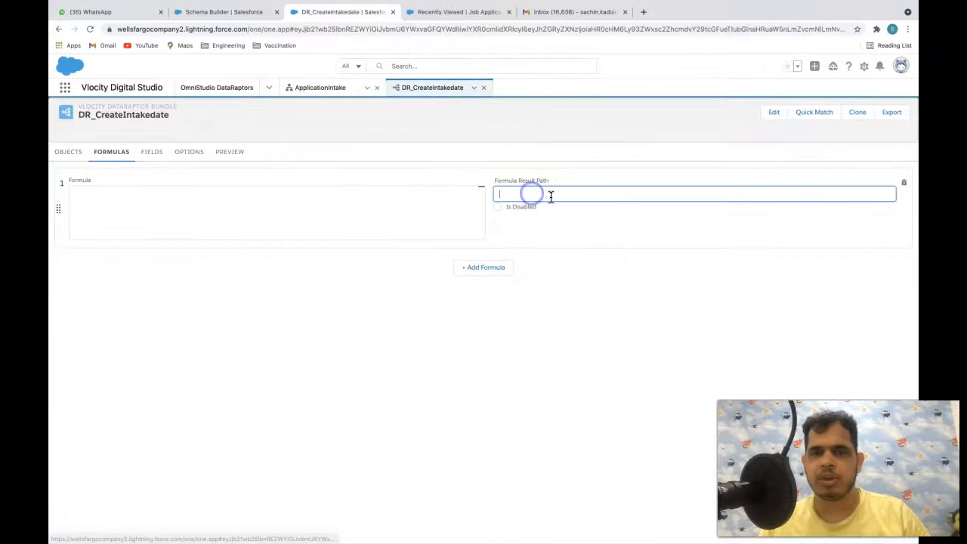
type("stage")
left_click(591, 315)
left_click(526, 195)
left_click_drag(527, 195, 494, 194)
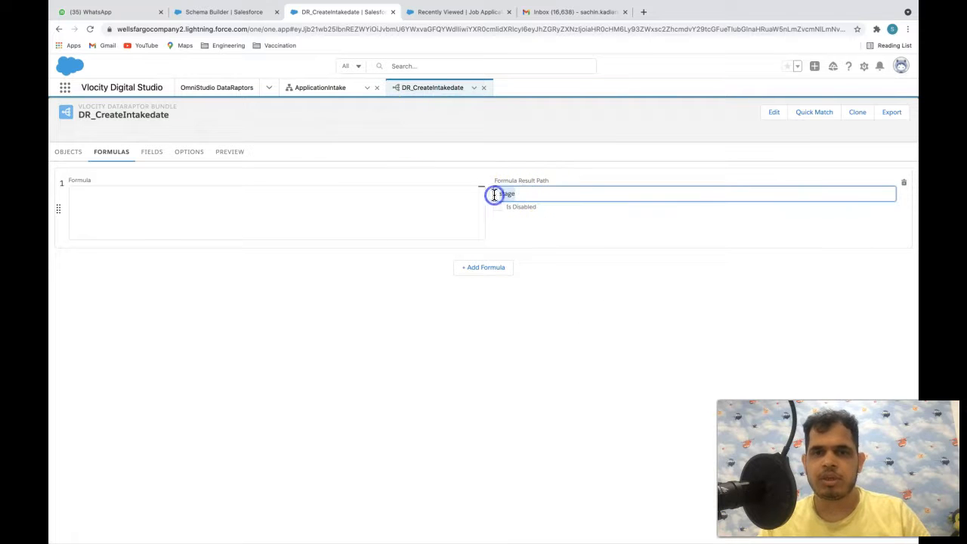
left_click(333, 89)
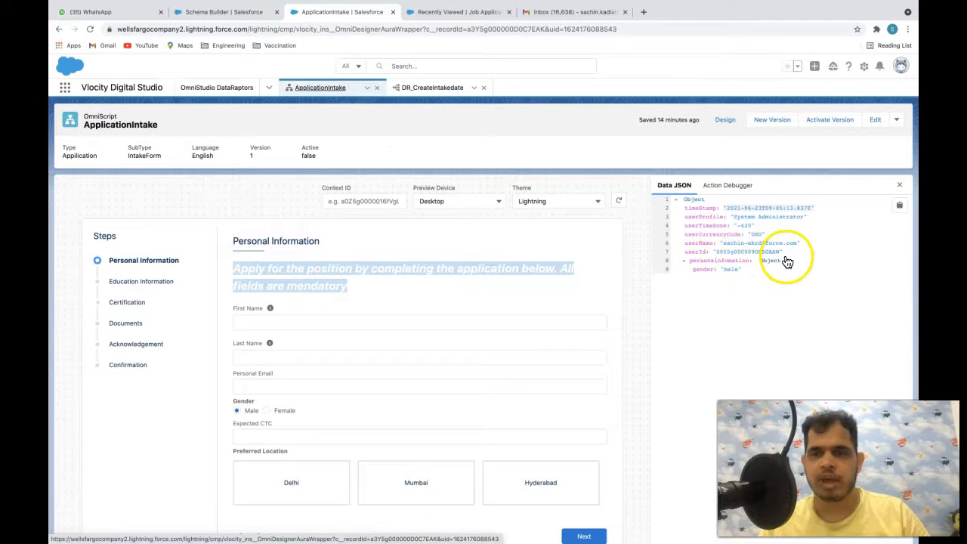
left_click(445, 89)
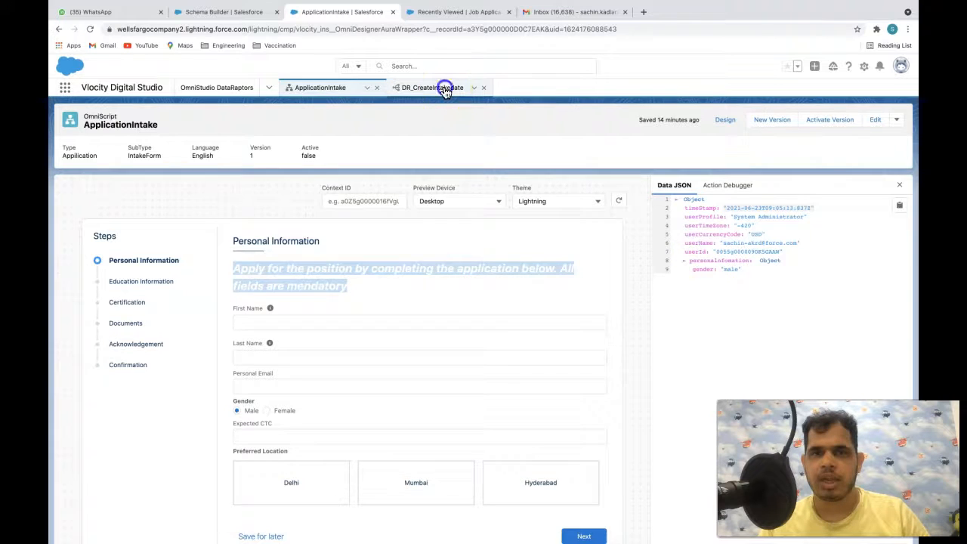
left_click(308, 199)
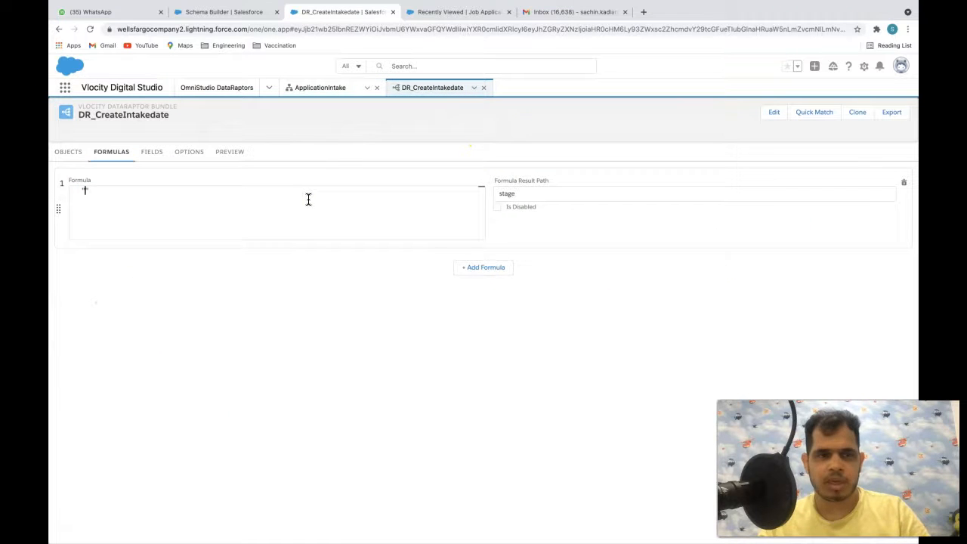
- Set the formula expression to "Draft" and compare against the OmniScript's data JSON
type("\"Draft")
left_click(344, 350)
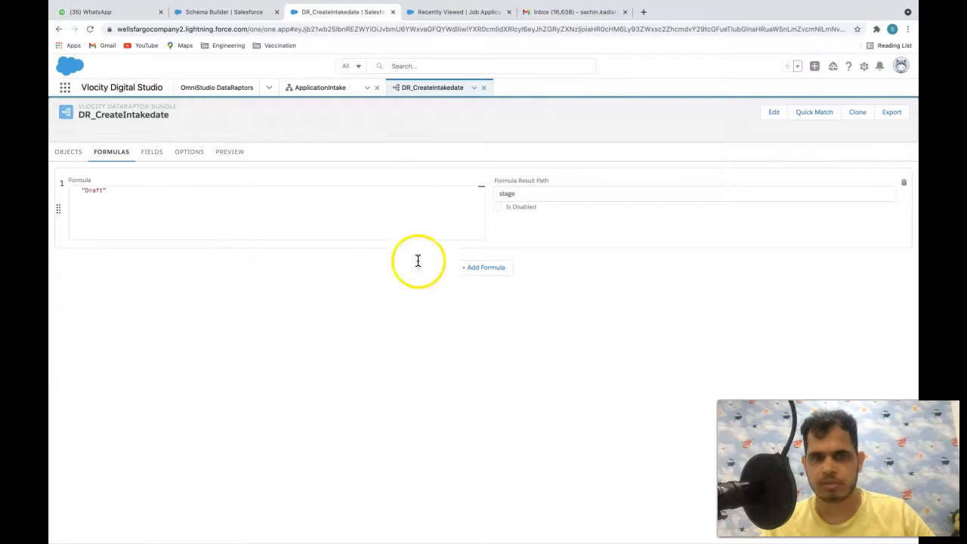
left_click(320, 88)
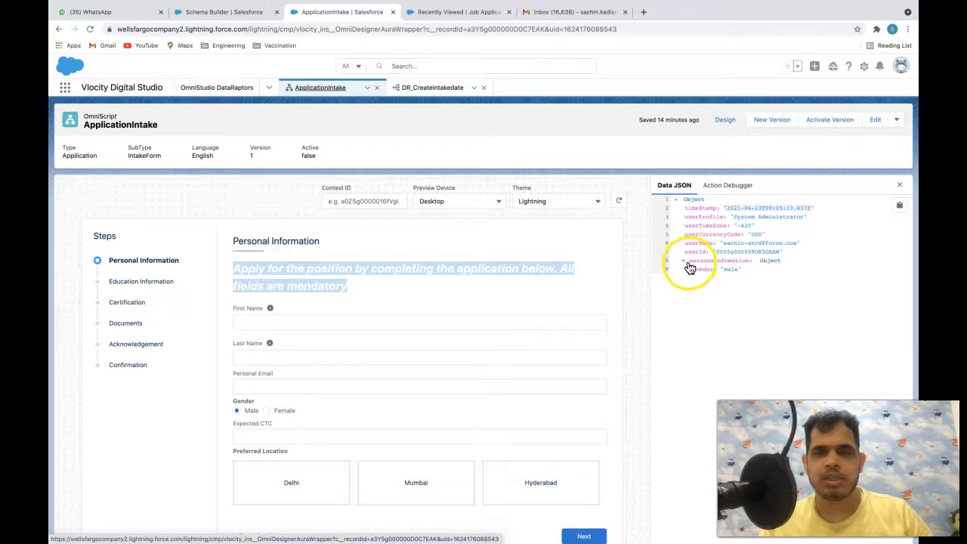
left_click(432, 88)
- Change the formula result path to personalInforamtion:stage and review the field mappings
left_click(501, 192)
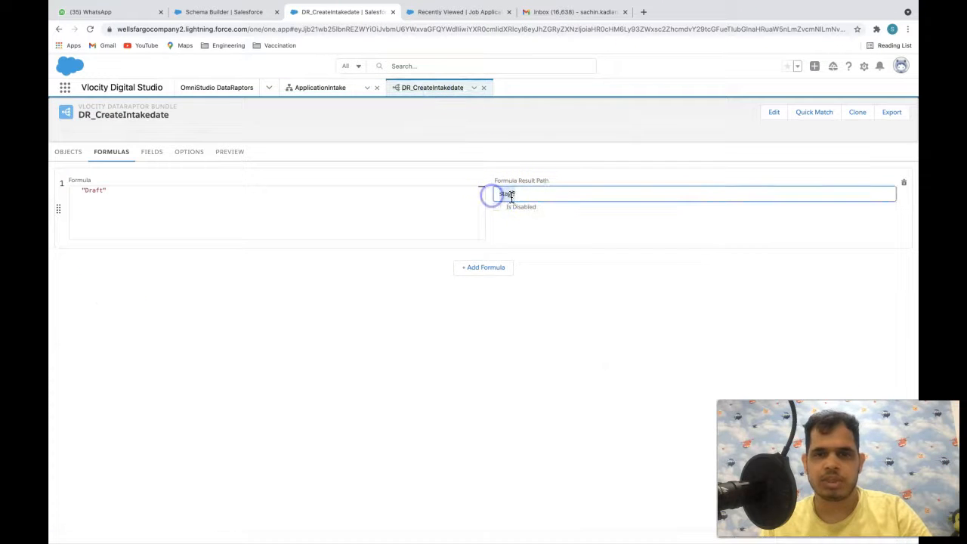
type("personal")
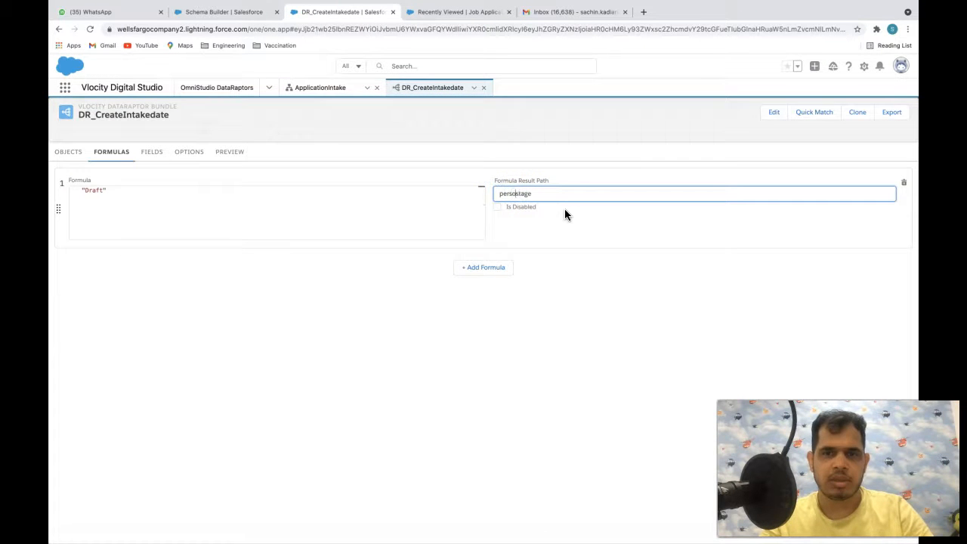
type("Inforamtion:")
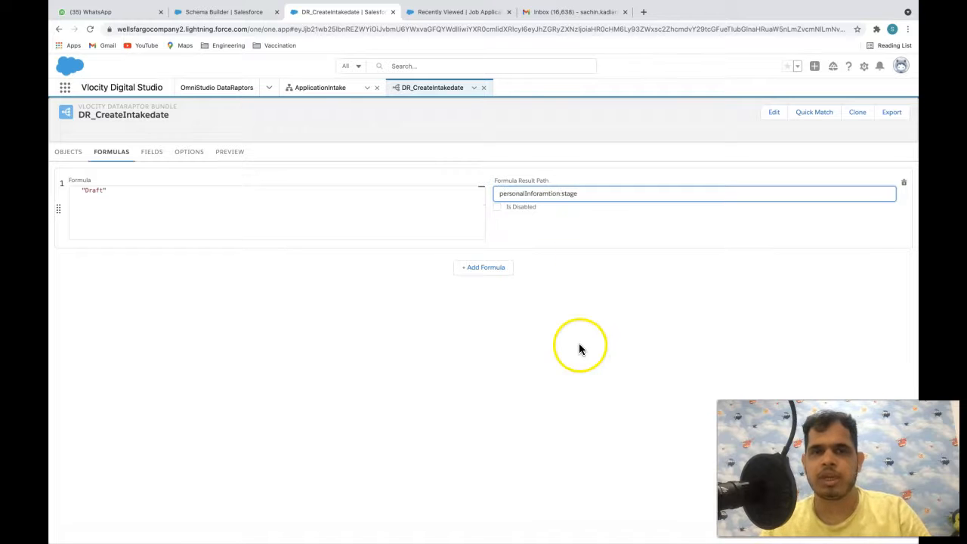
left_click(336, 87)
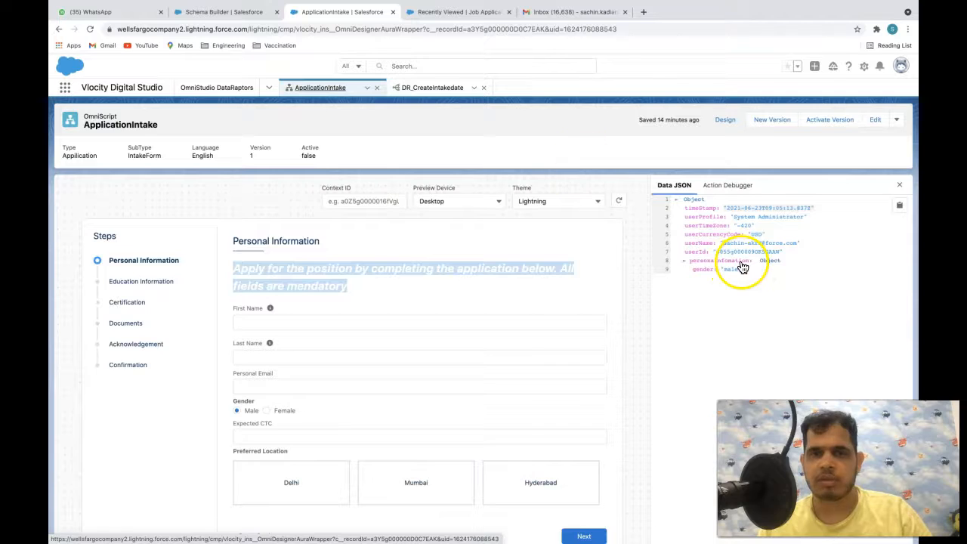
left_click(455, 87)
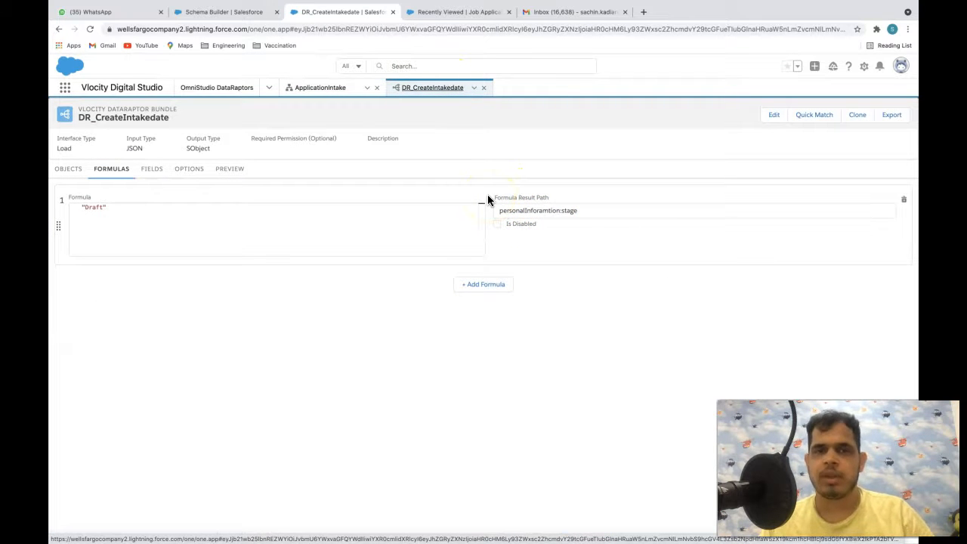
left_click(411, 343)
left_click(310, 353)
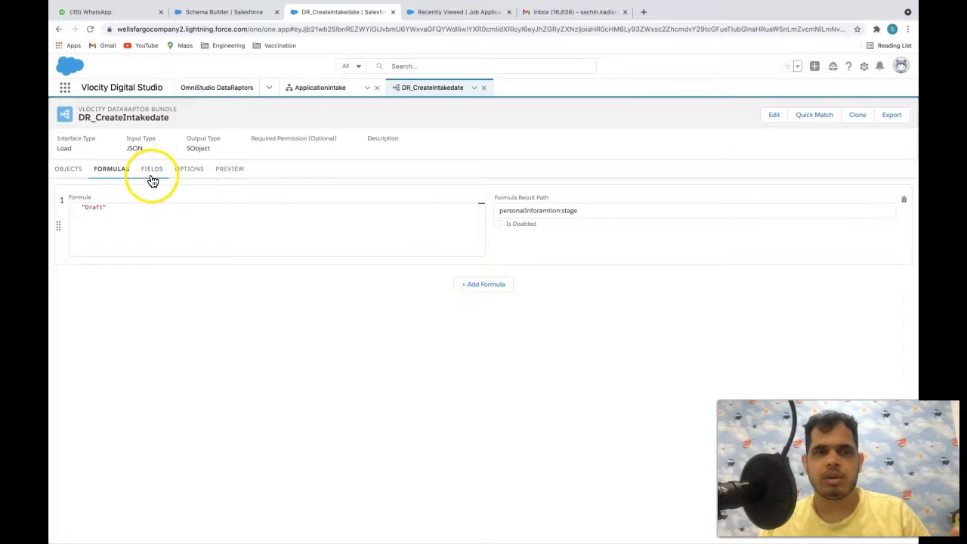
left_click(420, 322)
left_click(152, 168)
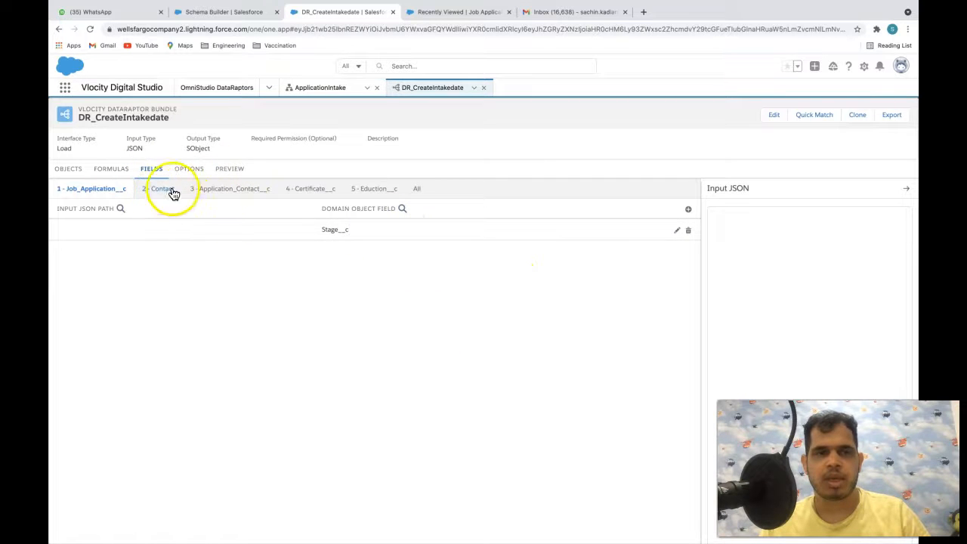
left_click(315, 87)
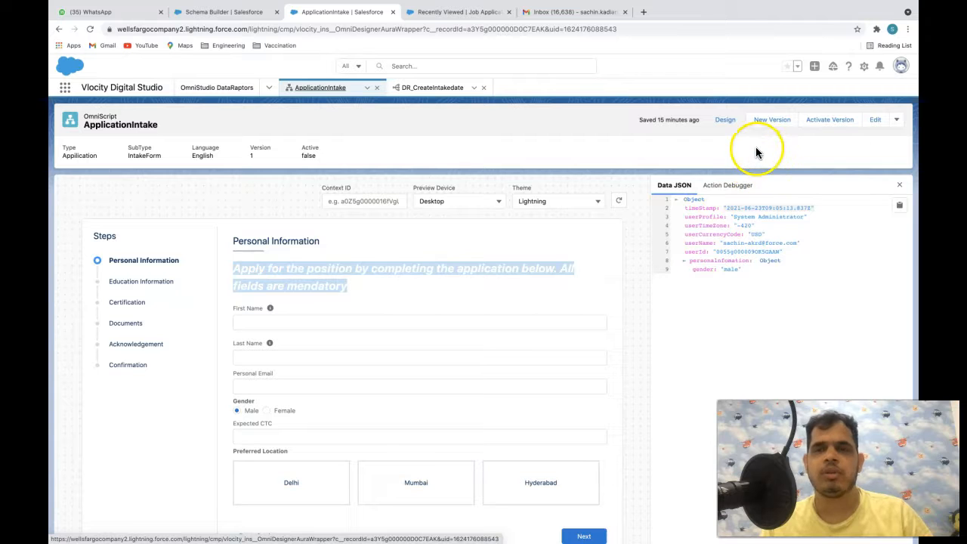
- Drag a Set Values element from Actions to sit above the personalInfomation step
left_click(724, 122)
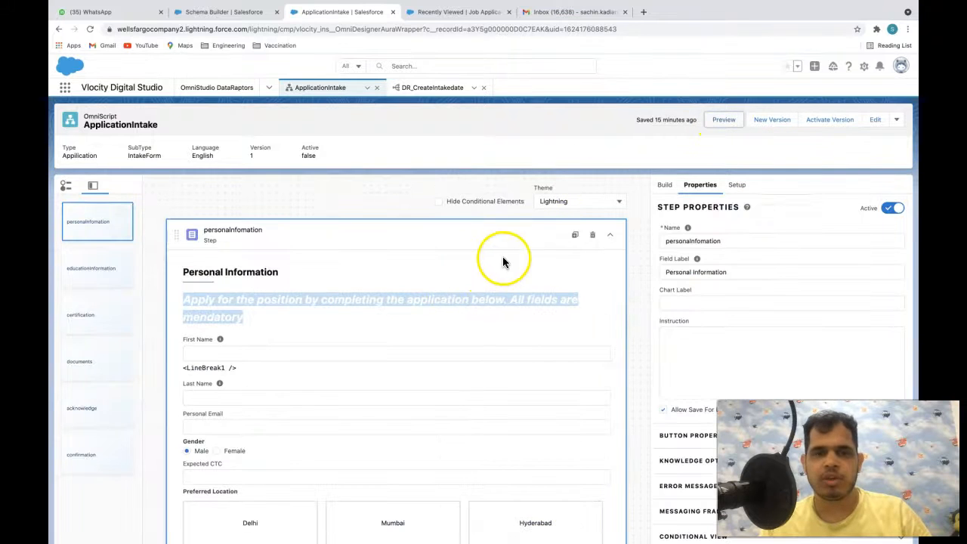
left_click(665, 184)
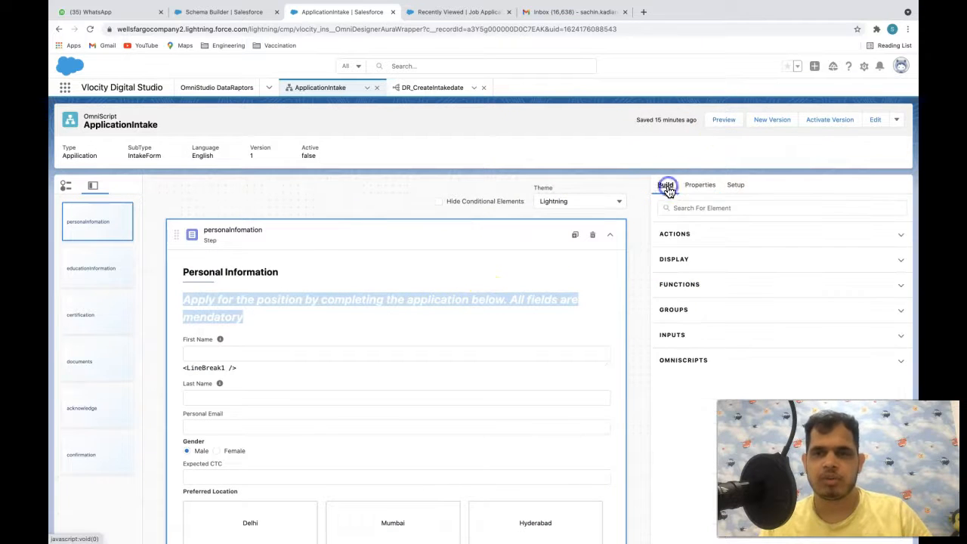
scroll(733, 339, "down", 4)
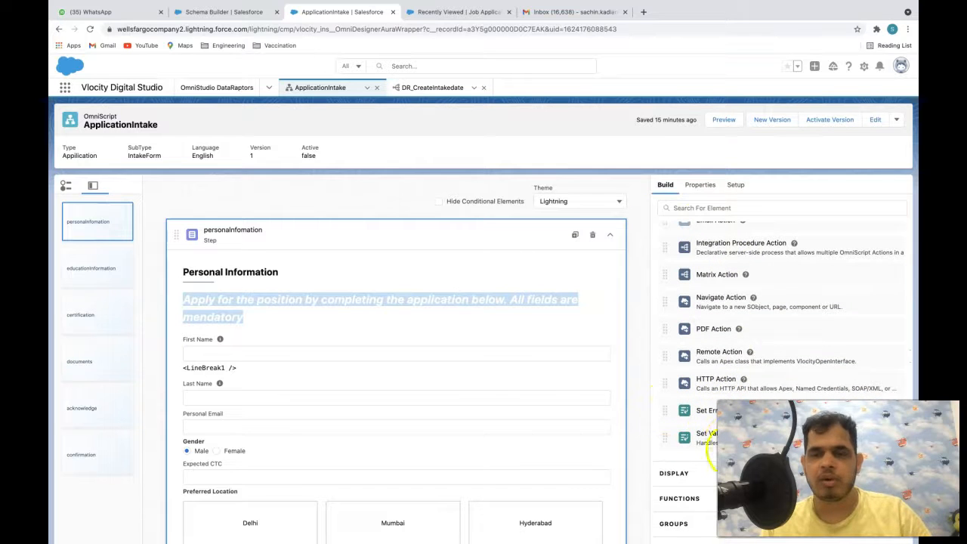
left_click_drag(708, 435, 539, 332)
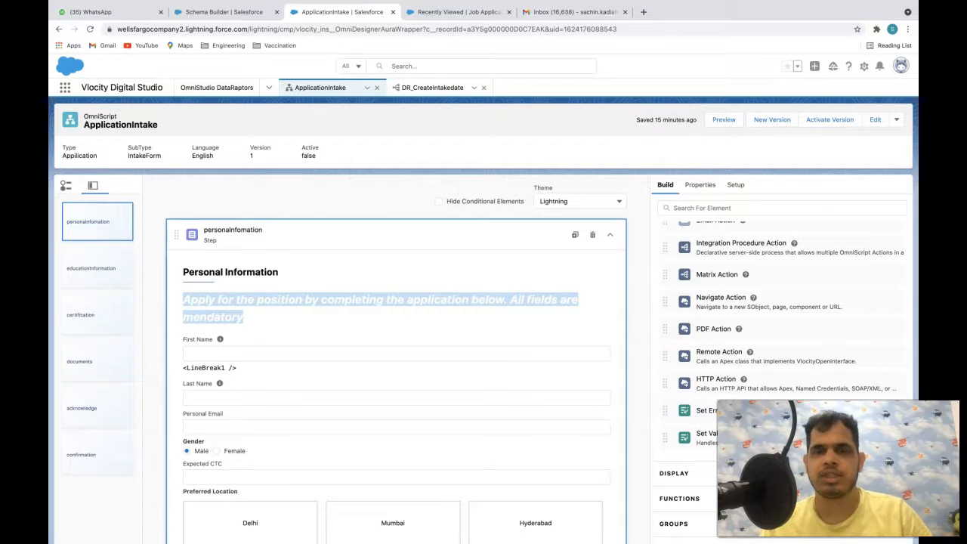
left_click(336, 344)
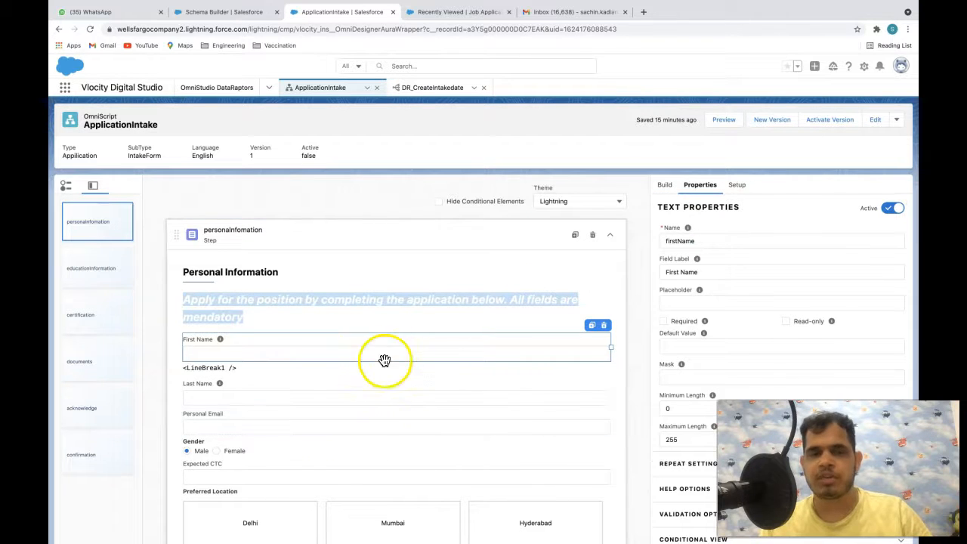
left_click(664, 185)
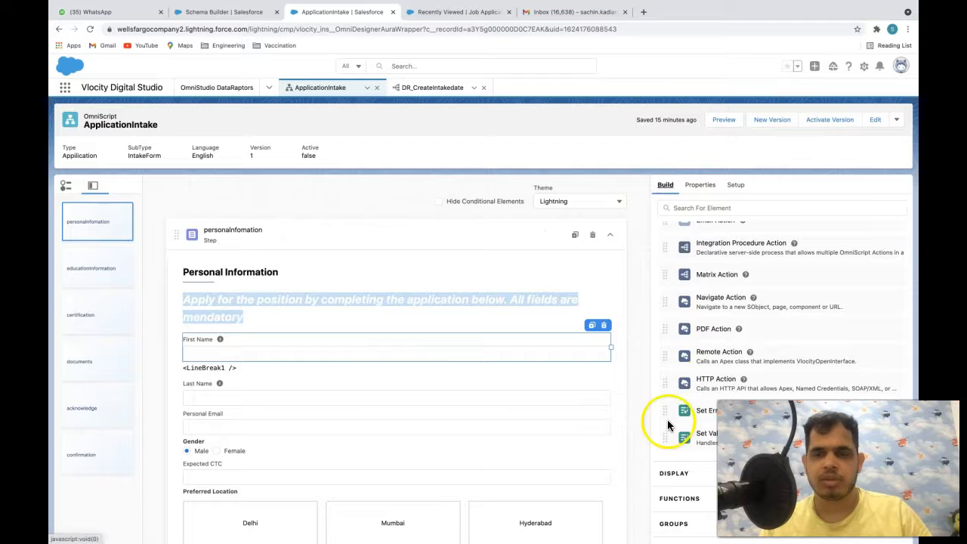
left_click_drag(706, 432, 538, 280)
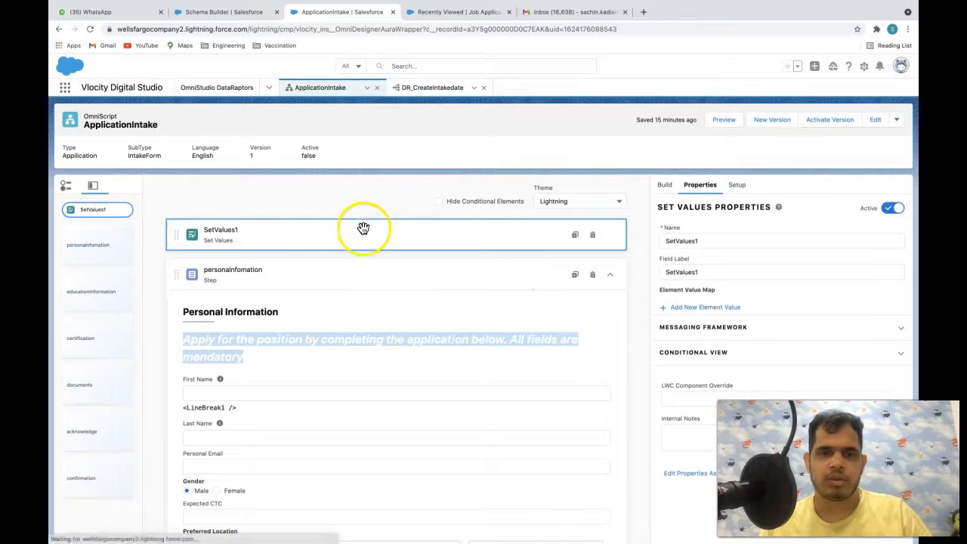
- Set the Set Values element's name and field label to stage
left_click(330, 234)
left_click(617, 236)
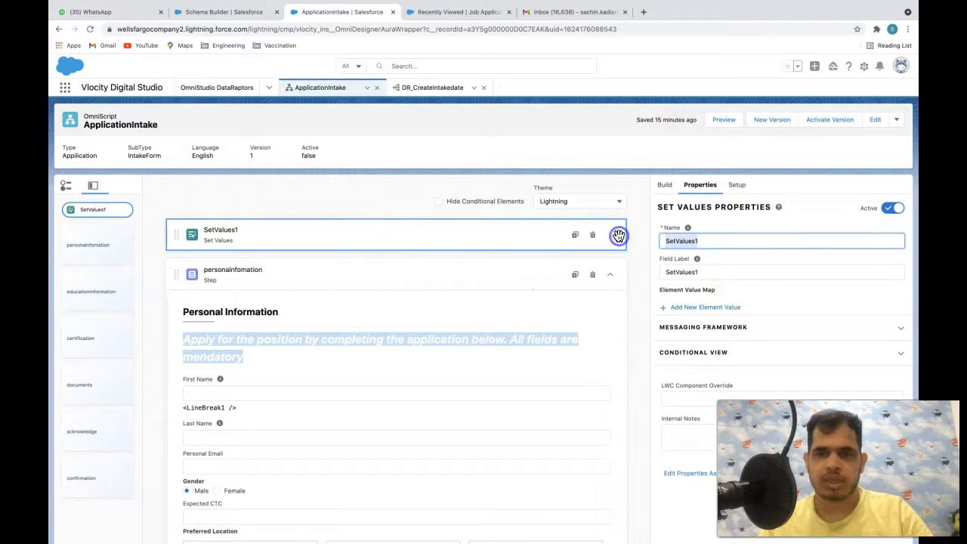
type("stage")
key("Tab")
type("stage")
left_click(803, 286)
- Add an element value assigning Draft to stage, save it, and preview the OmniScript
left_click(726, 305)
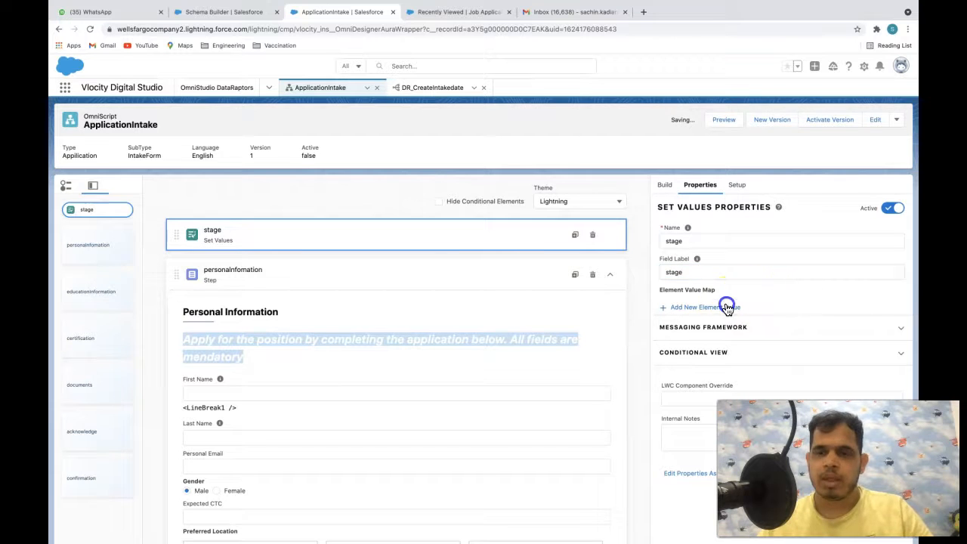
left_click(708, 340)
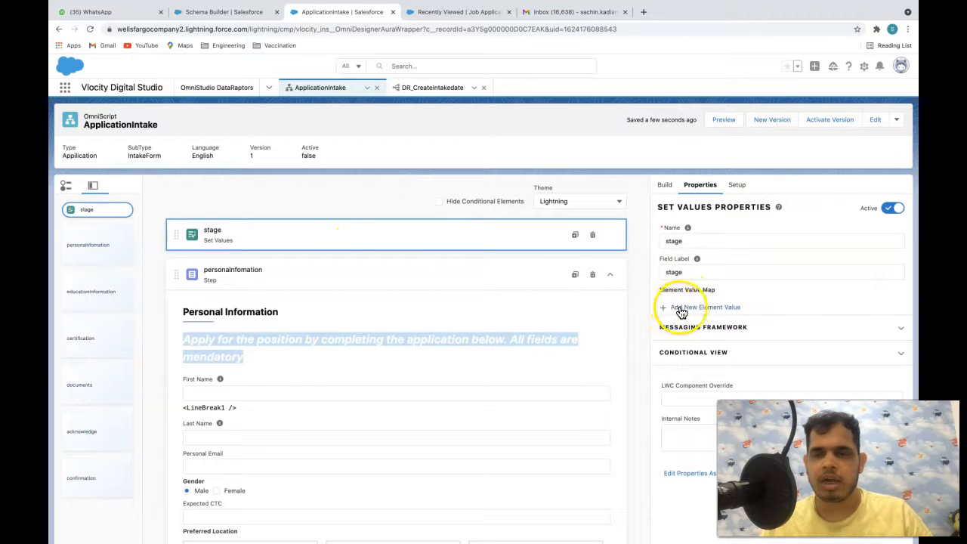
left_click(732, 308)
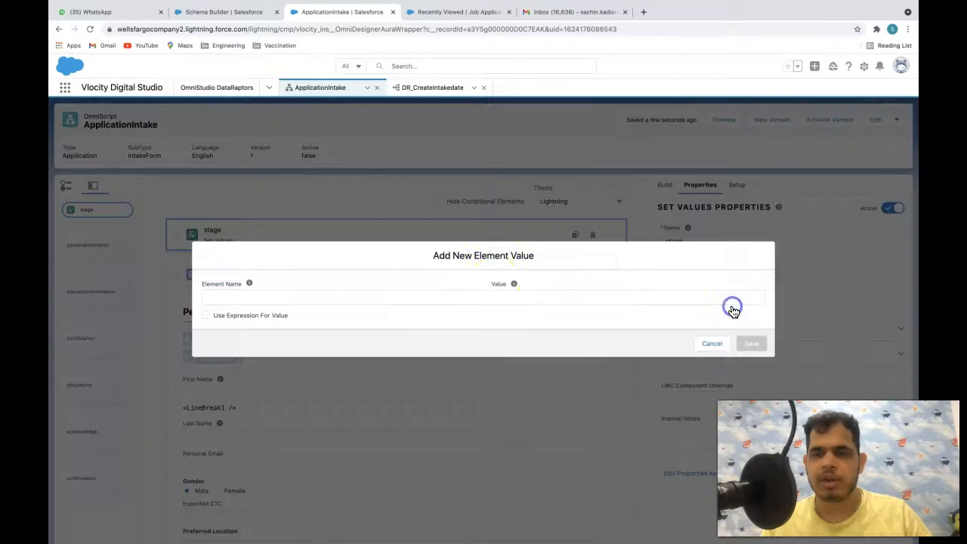
left_click(423, 295)
type("stage")
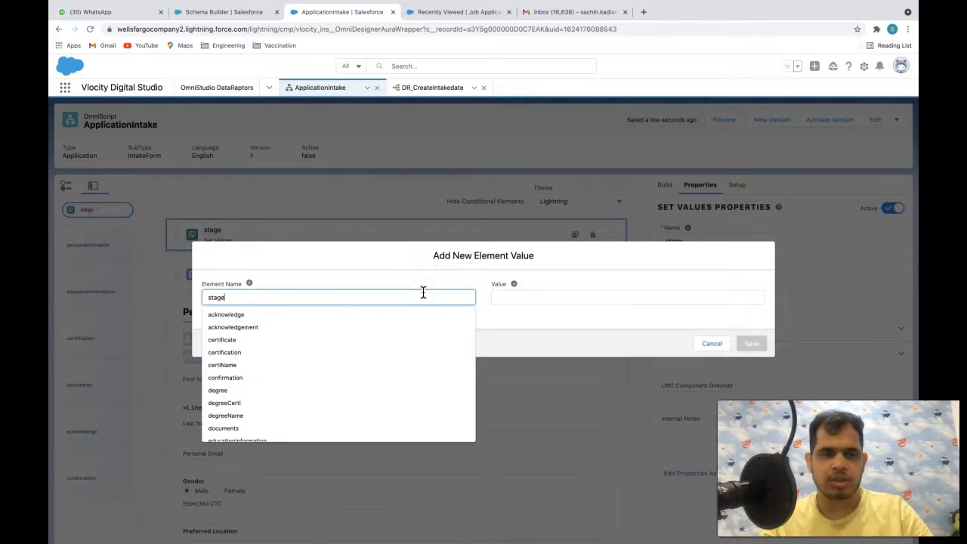
left_click(524, 282)
left_click(533, 306)
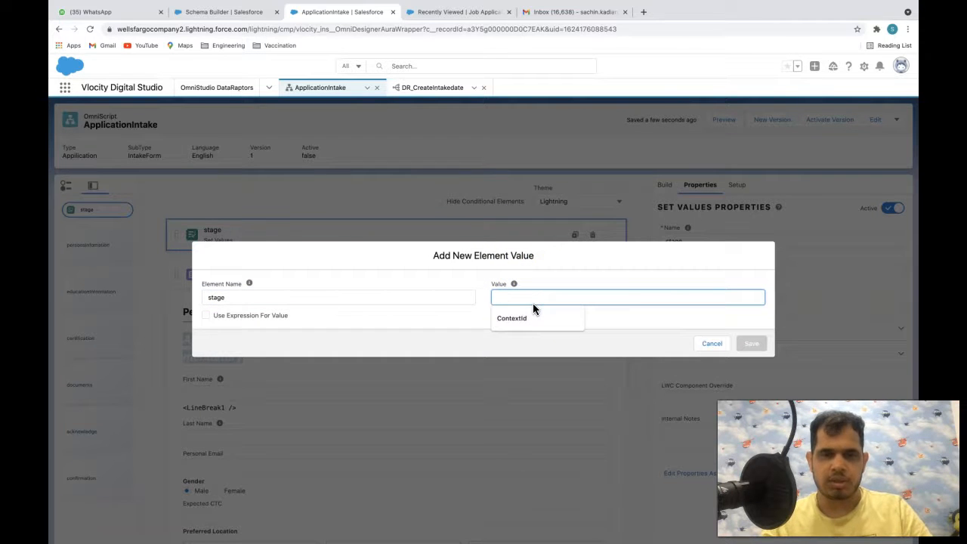
type("'")
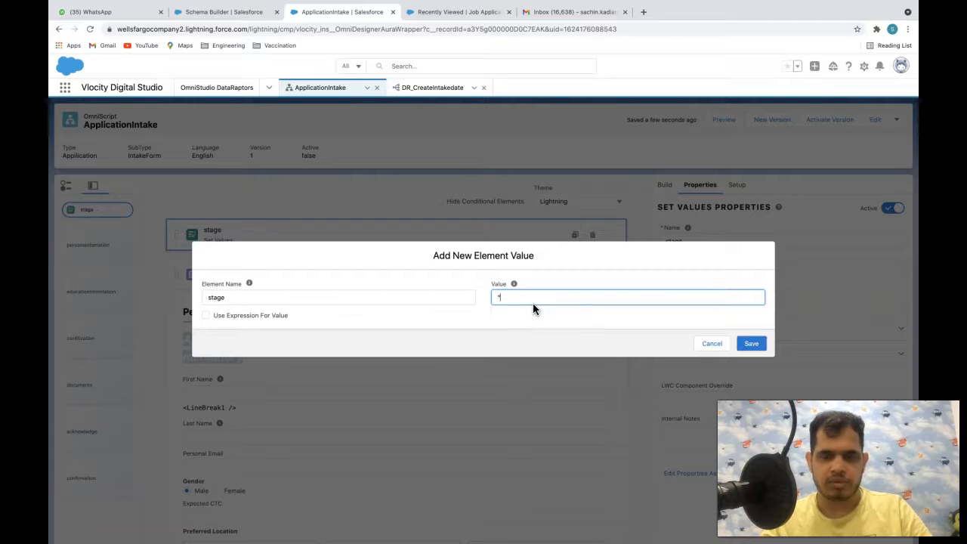
key("BackSpace")
key("BackSpace")
type("Draft")
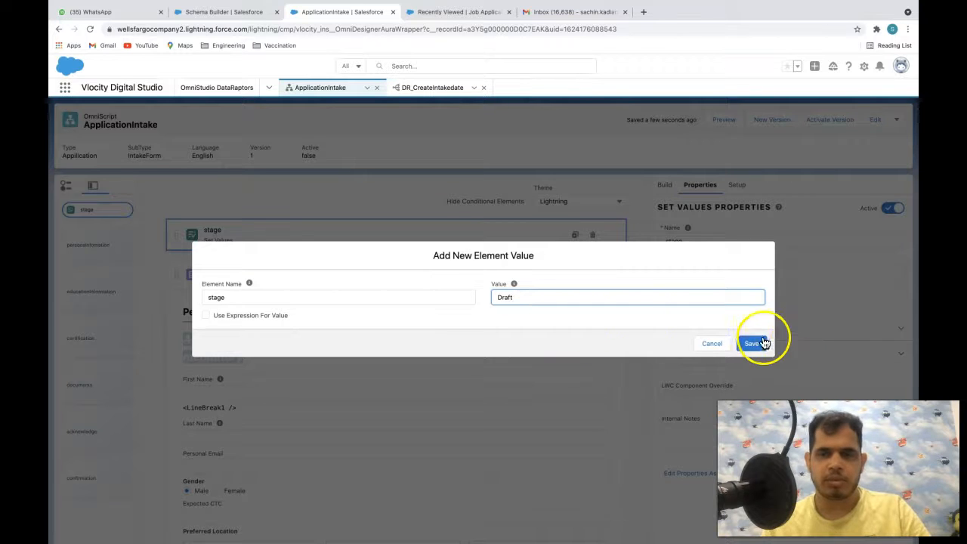
left_click(755, 343)
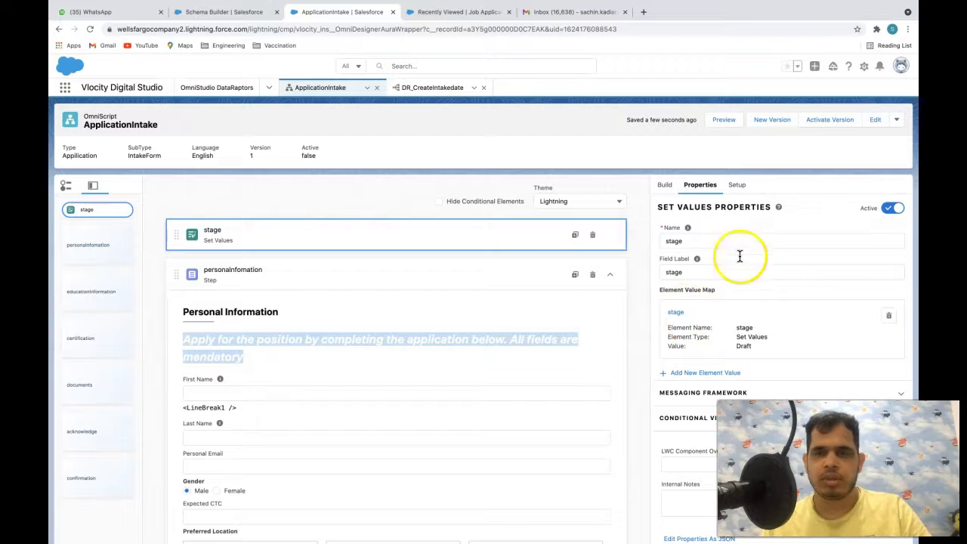
left_click(721, 119)
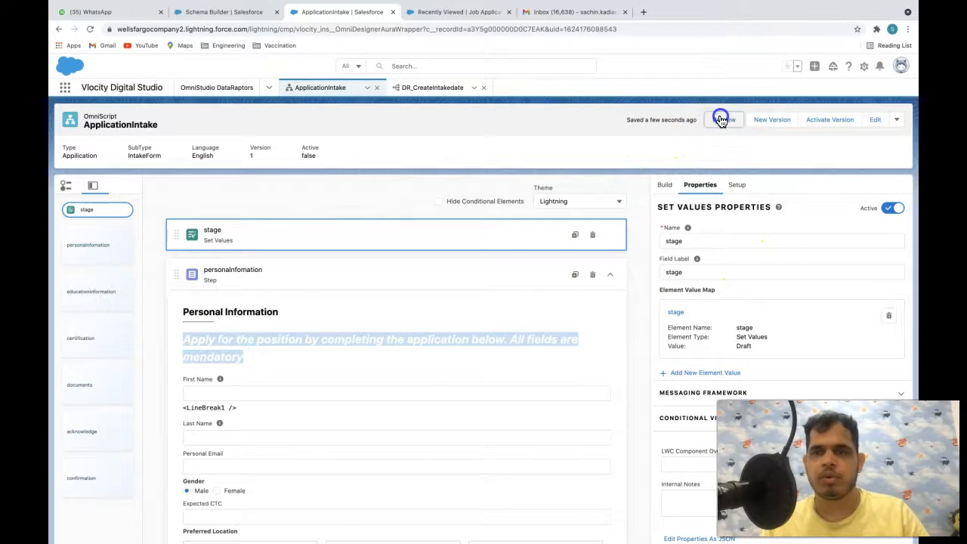
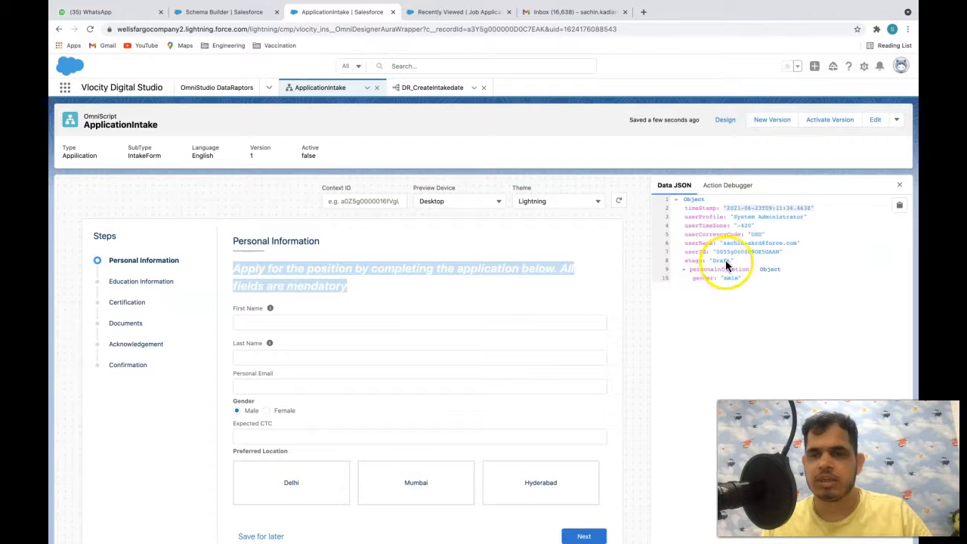
- Add a second element value, status set to Accepted, to the stage Set Values element and save
left_click(727, 119)
left_click(695, 371)
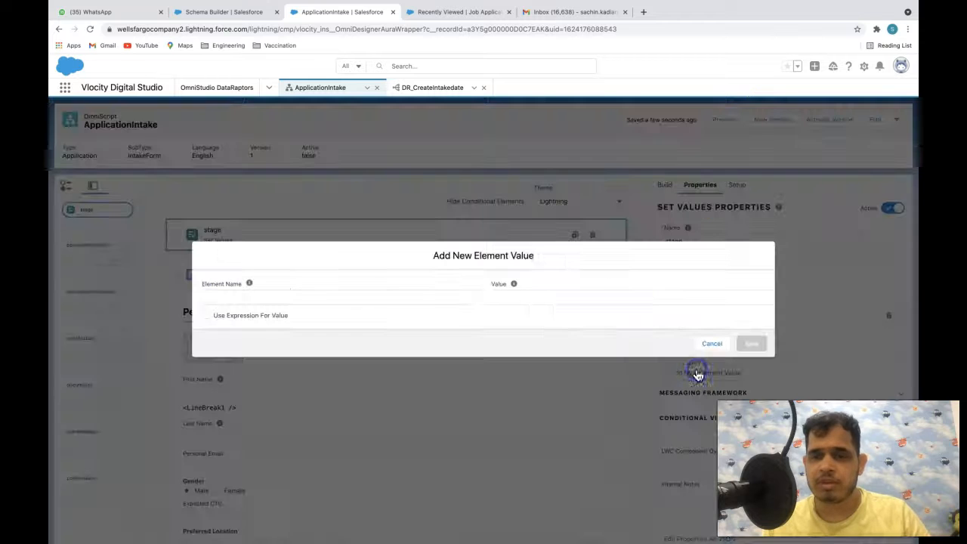
left_click(435, 292)
type("stag")
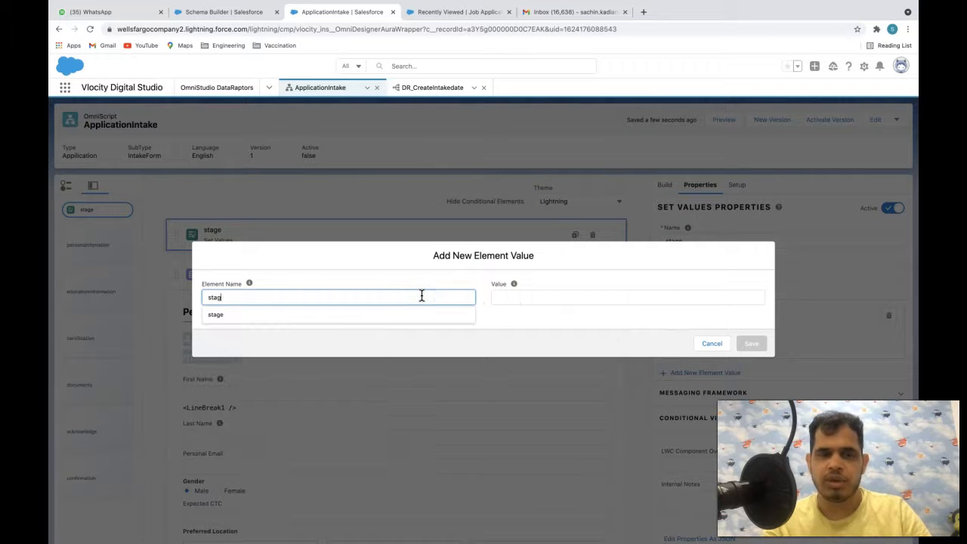
key("BackSpace")
type("tus")
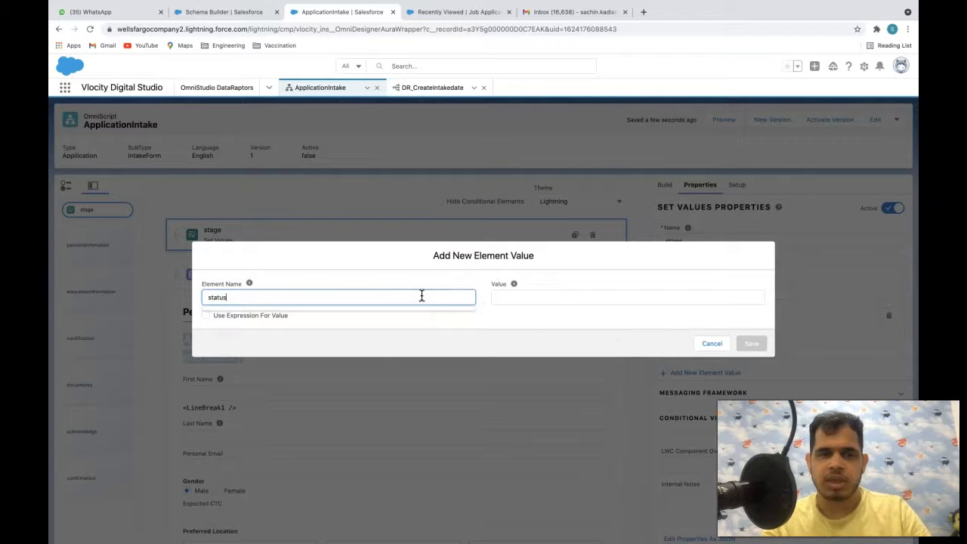
left_click(492, 297)
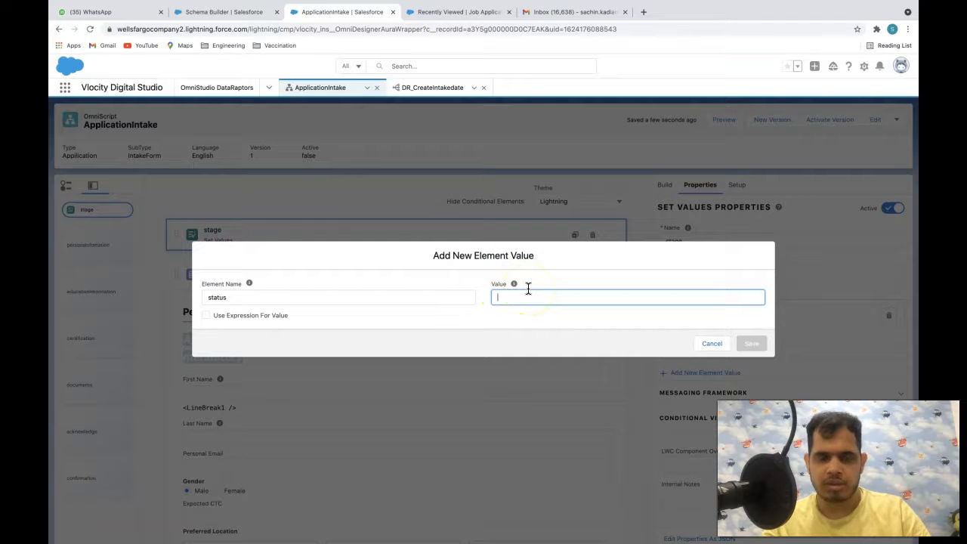
type("Accepted")
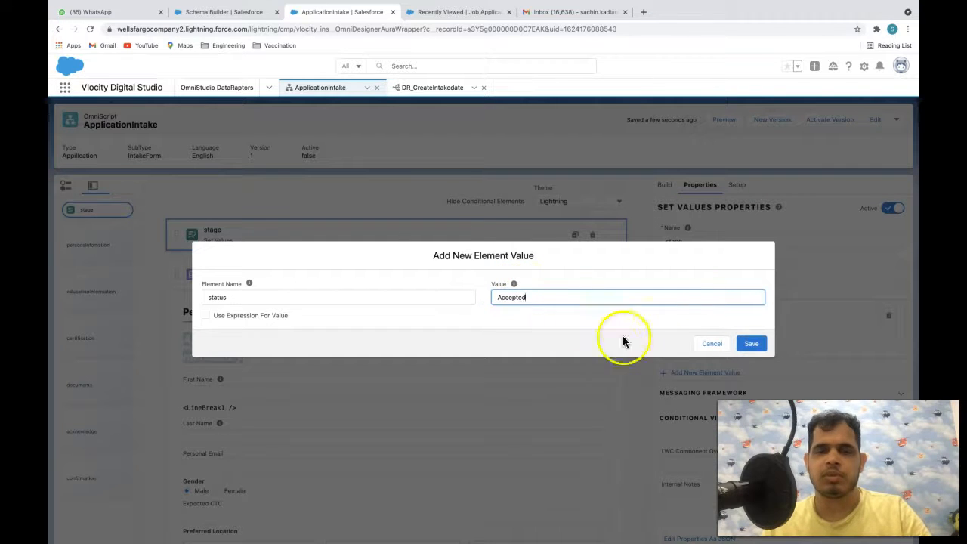
left_click(750, 343)
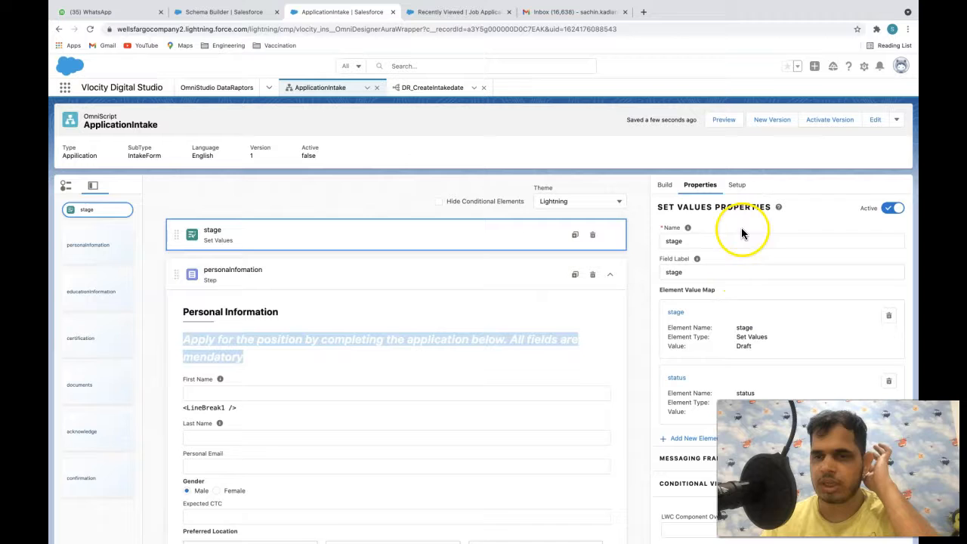
left_click(721, 121)
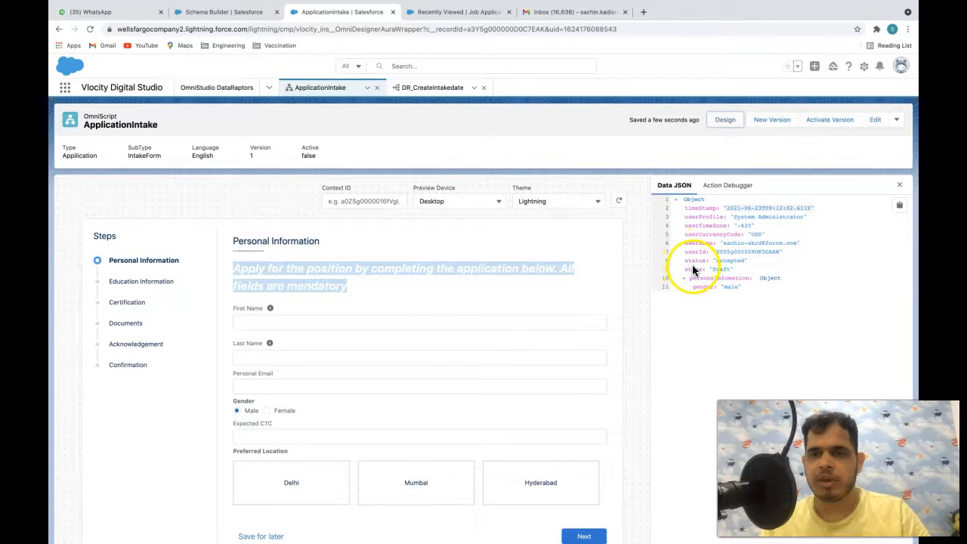
left_click(436, 88)
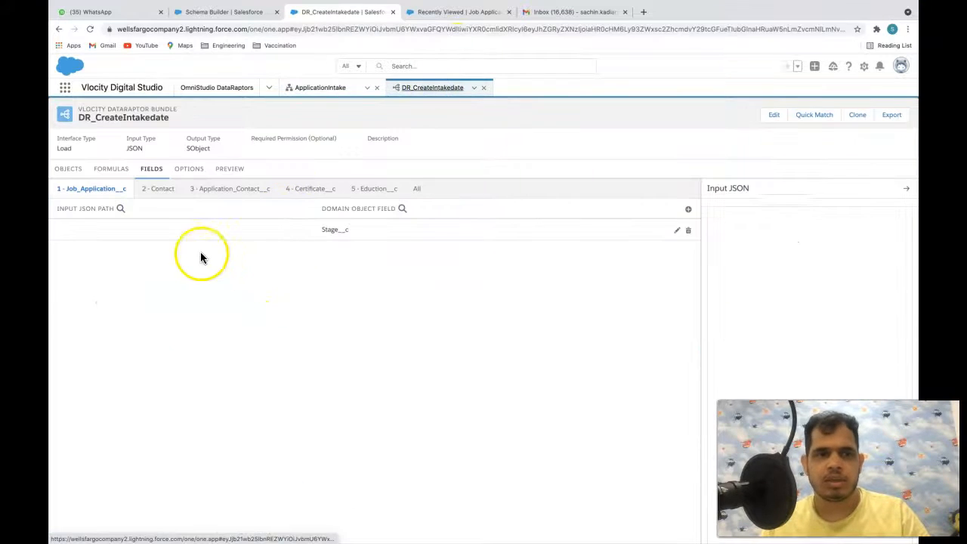
left_click(320, 88)
left_click(725, 120)
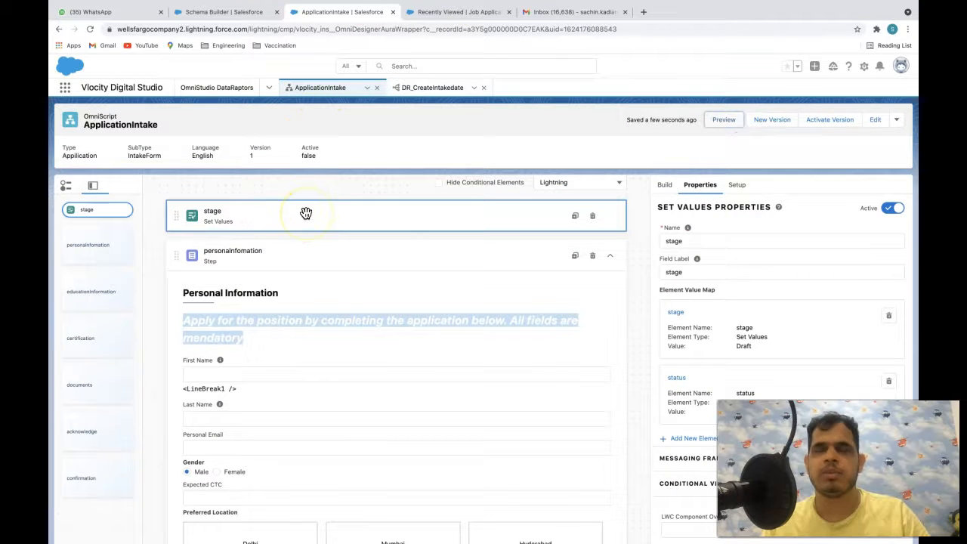
scroll(420, 351, "down", 1)
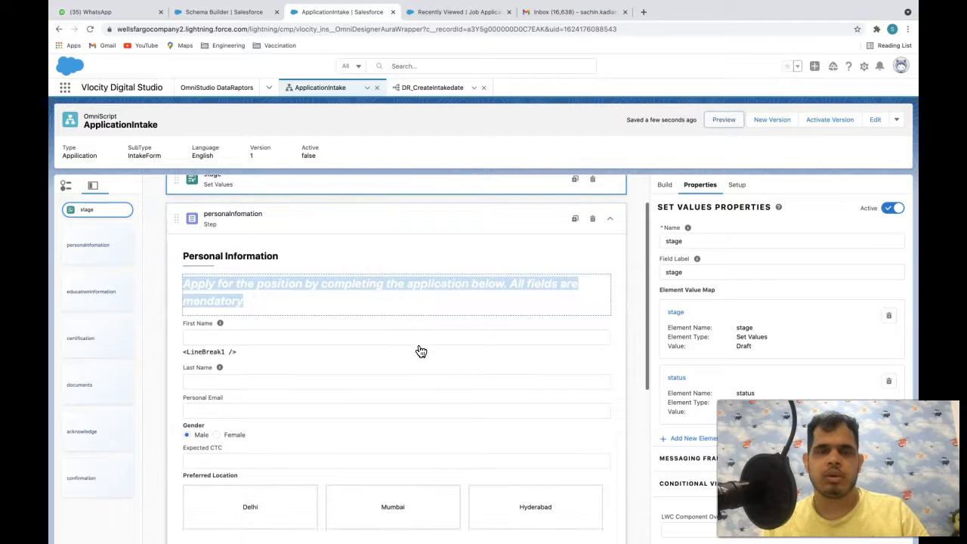
scroll(421, 351, "down", 4)
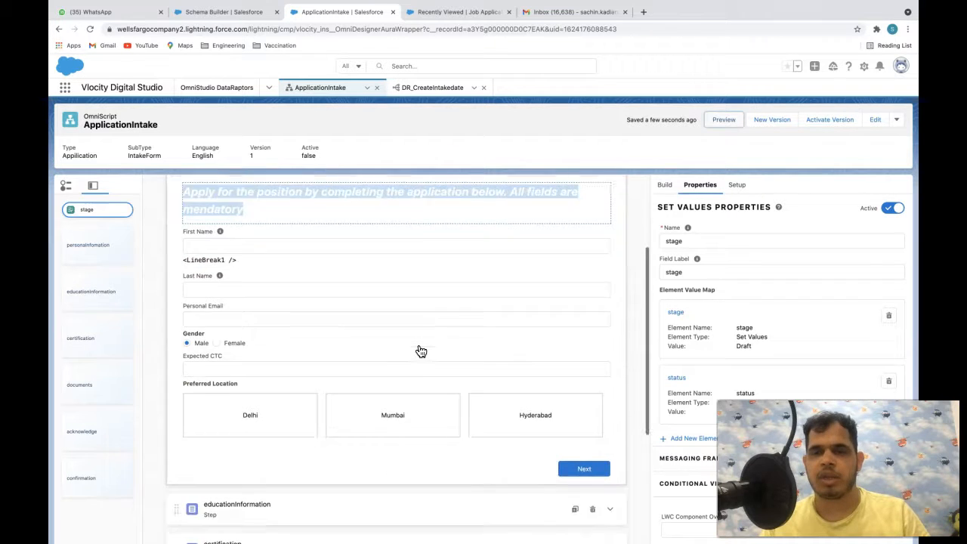
scroll(420, 351, "up", 1)
left_click(502, 195)
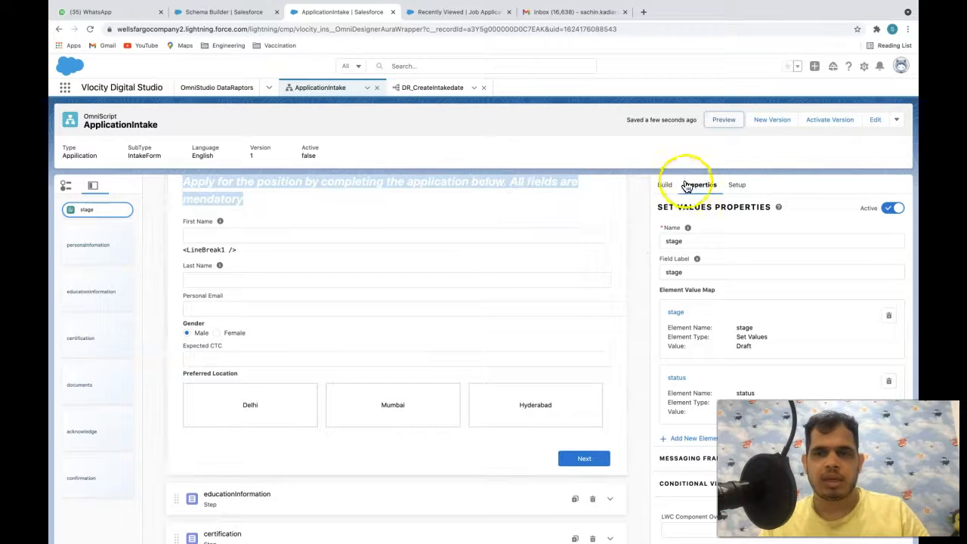
- Preview ApplicationIntake with sample first and last names and check them in the Data JSON
left_click(727, 121)
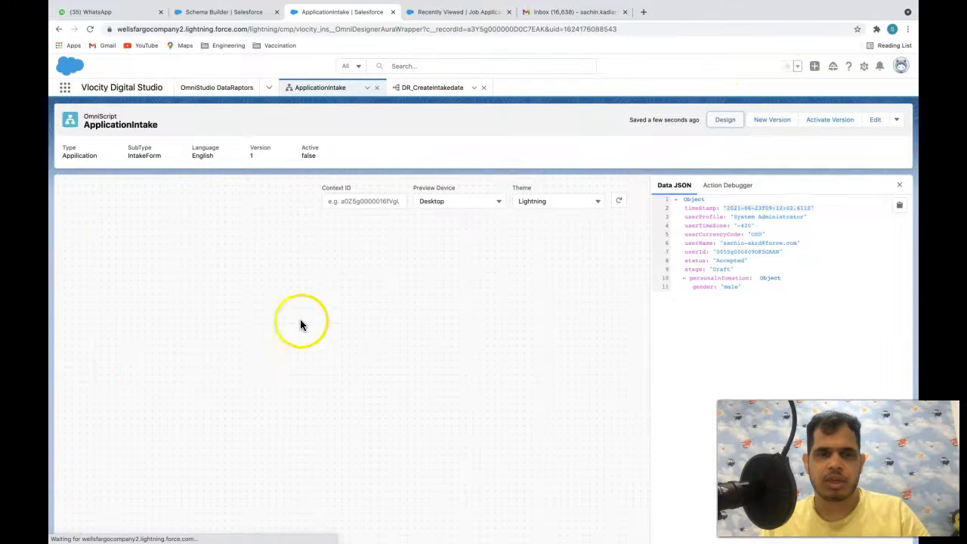
left_click(279, 321)
type("sdfsd")
left_click(291, 358)
type("dsgsd")
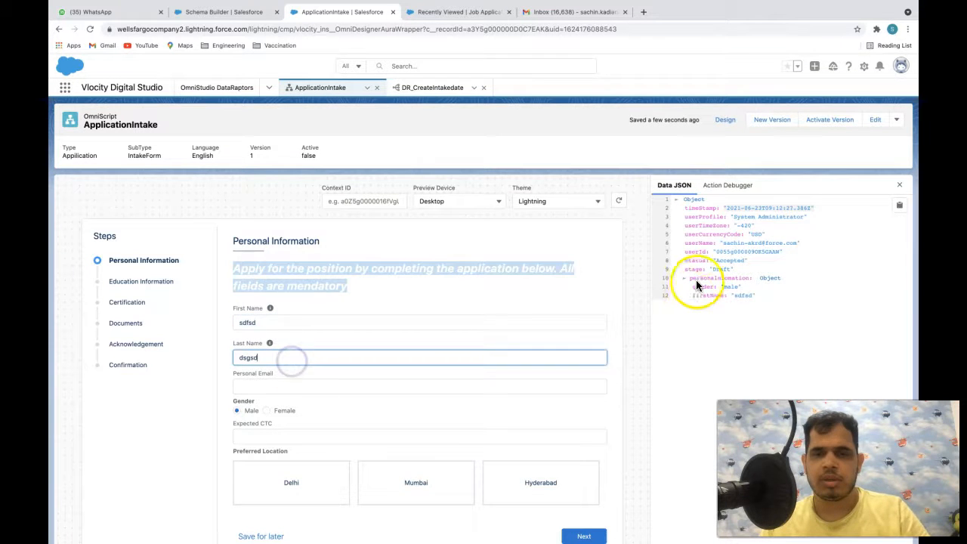
left_click(739, 341)
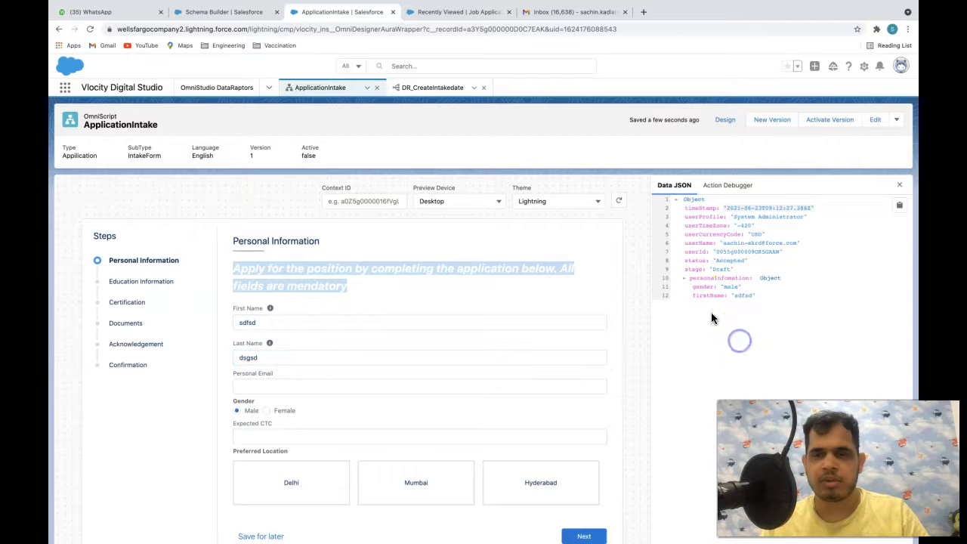
left_click_drag(692, 296, 755, 303)
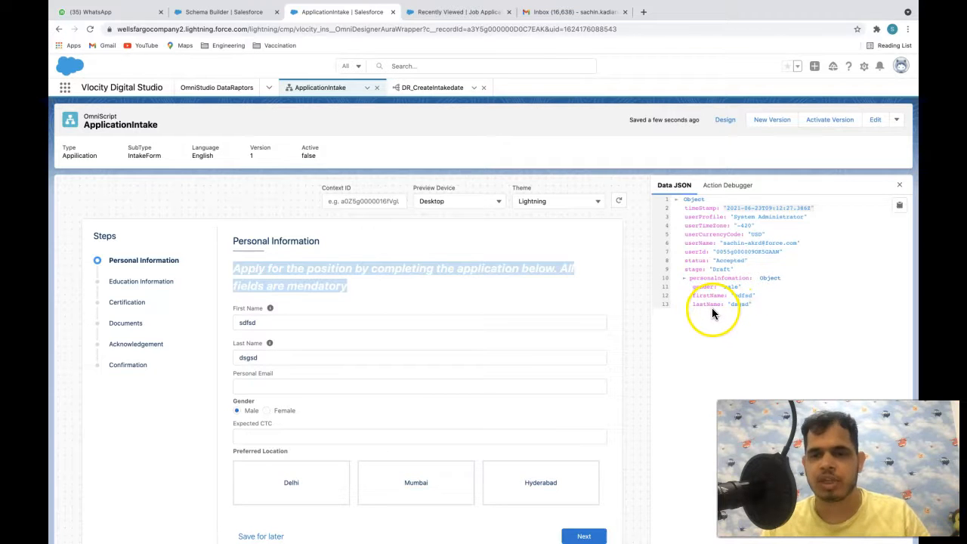
left_click(712, 336)
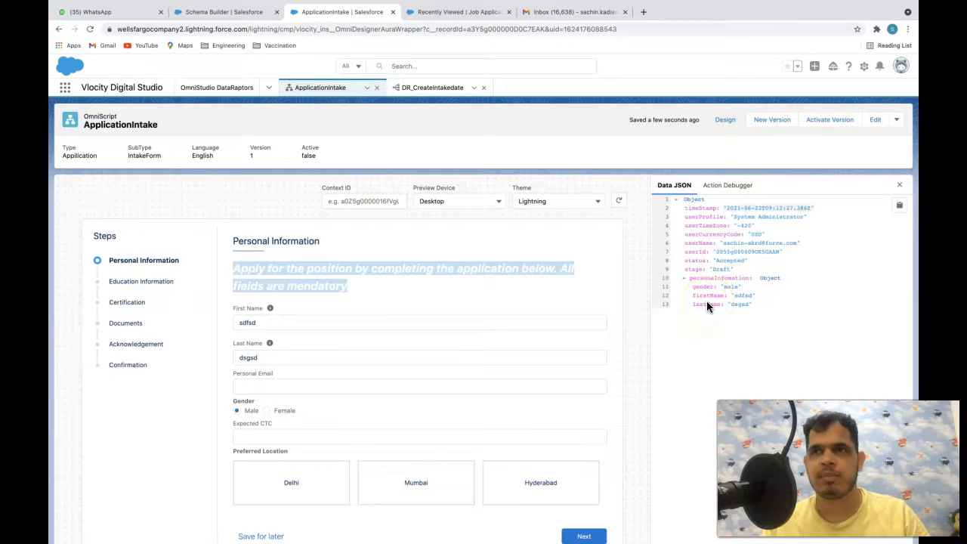
left_click(729, 122)
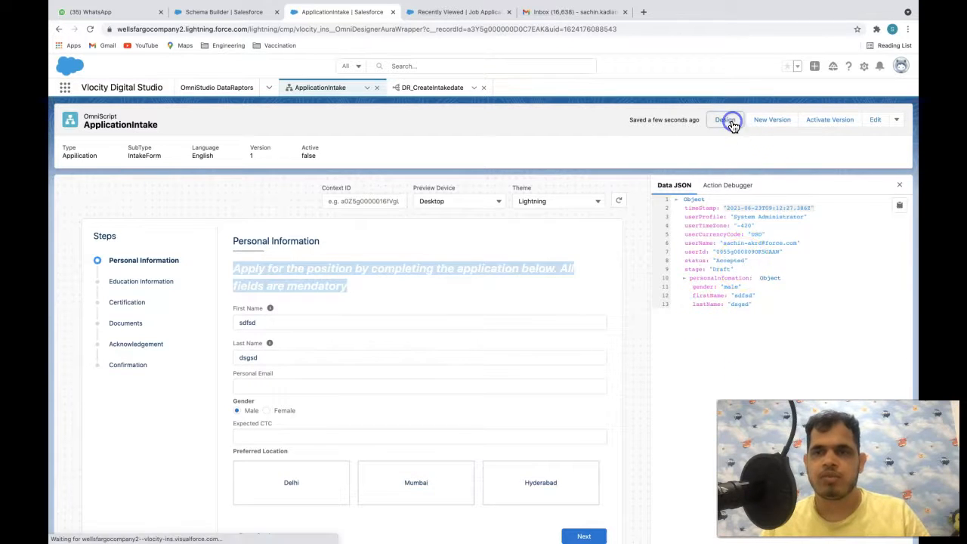
- Search for Set Values and drop one after the Personal Information step, starting a new value
scroll(483, 324, "down", 3)
left_click(665, 187)
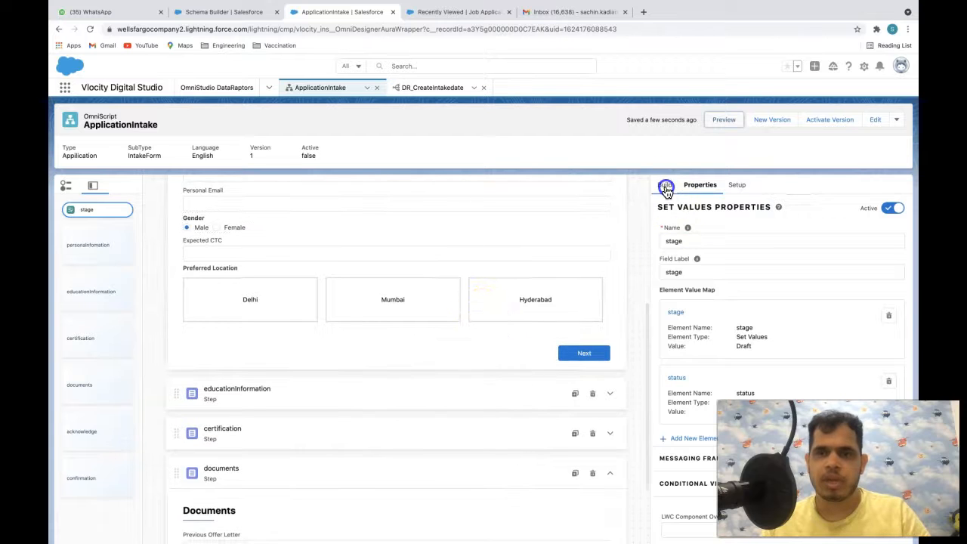
left_click(699, 208)
type("set")
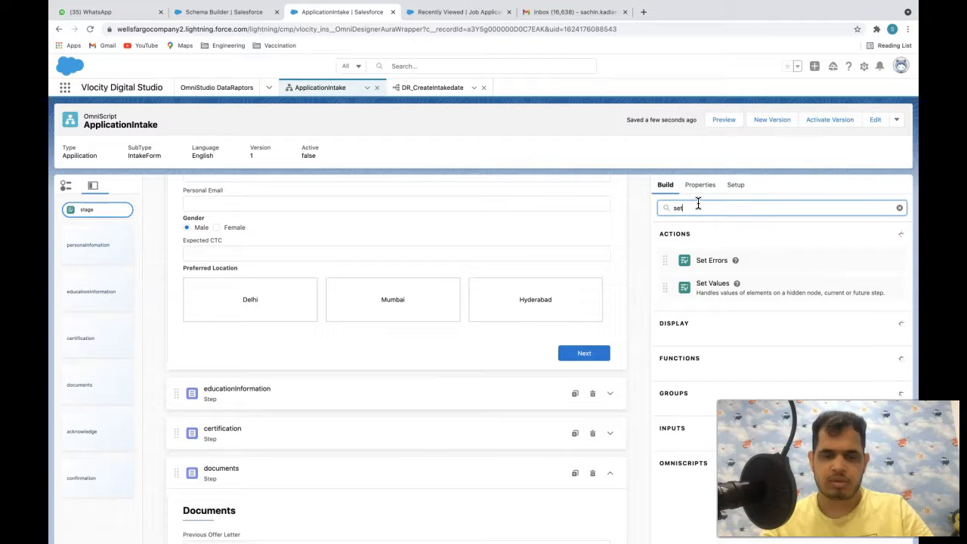
type("Va")
key("BackSpace")
key("BackSpace")
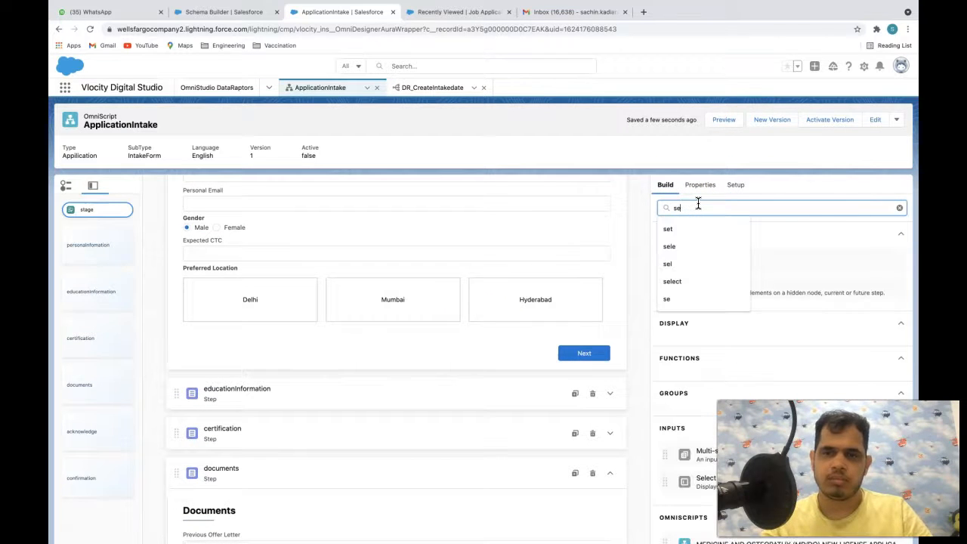
type("t")
left_click_drag(766, 294, 478, 370)
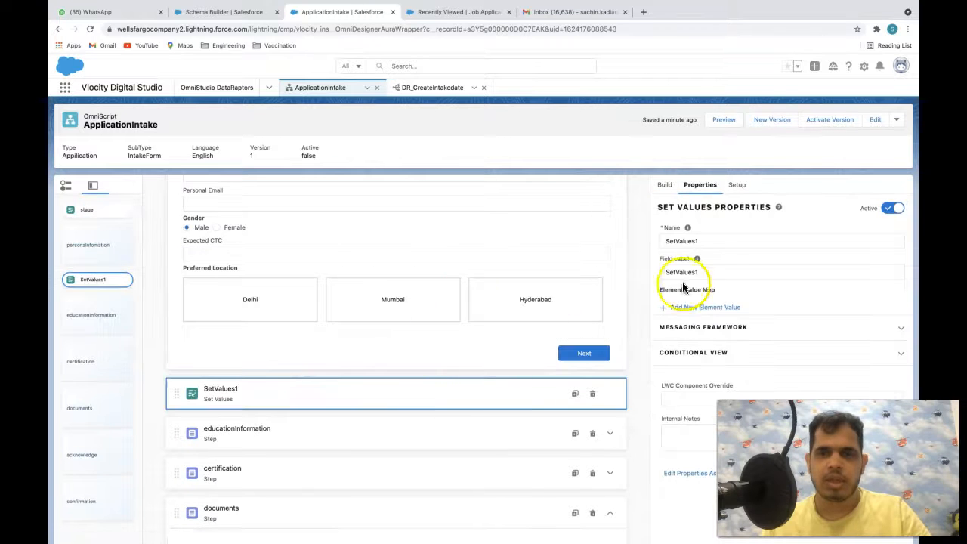
left_click(699, 307)
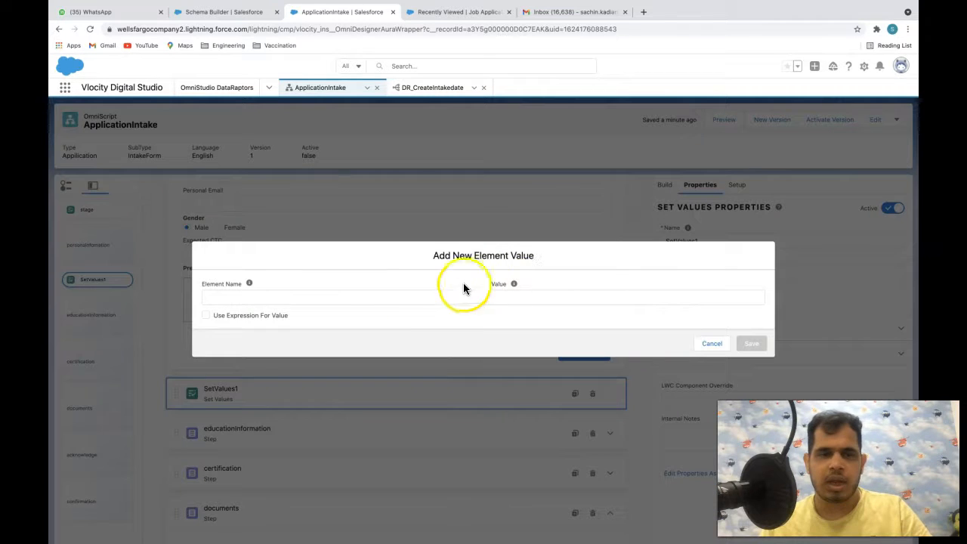
- Name the new SetValues1 element value fullName
left_click(389, 296)
type("fullName")
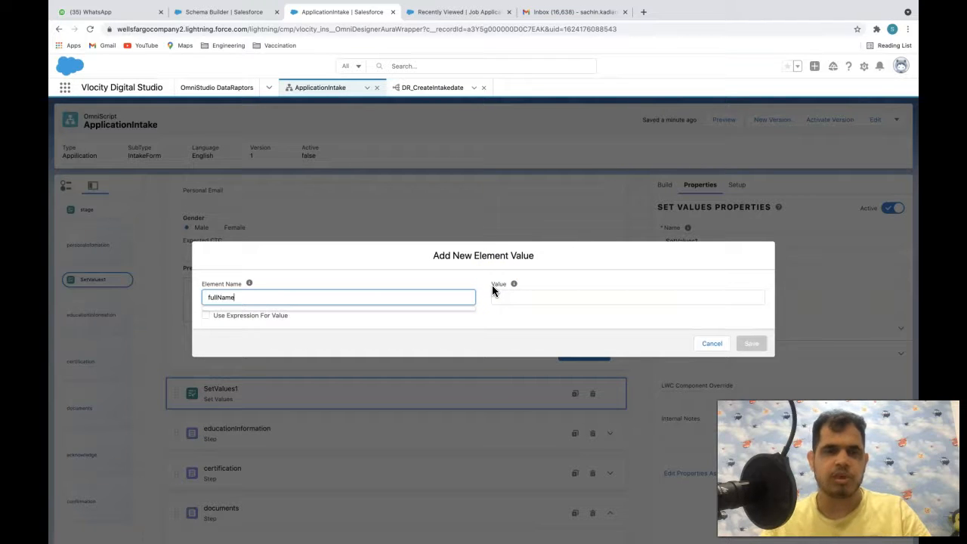
left_click(579, 302)
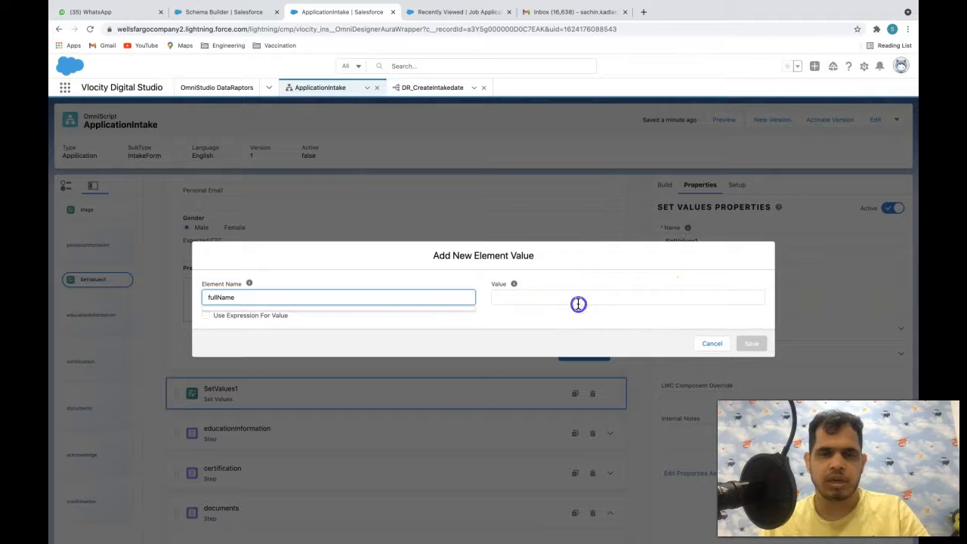
left_click(348, 319)
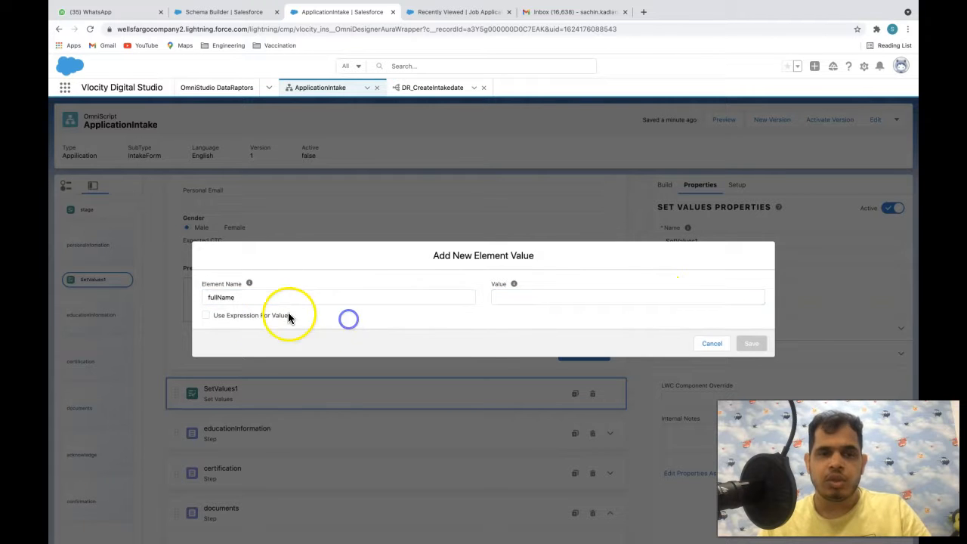
- Switch the value to an expression, enter %firstName%+', and dismiss the resulting parser error
left_click(213, 315)
left_click(552, 259)
key("super+a")
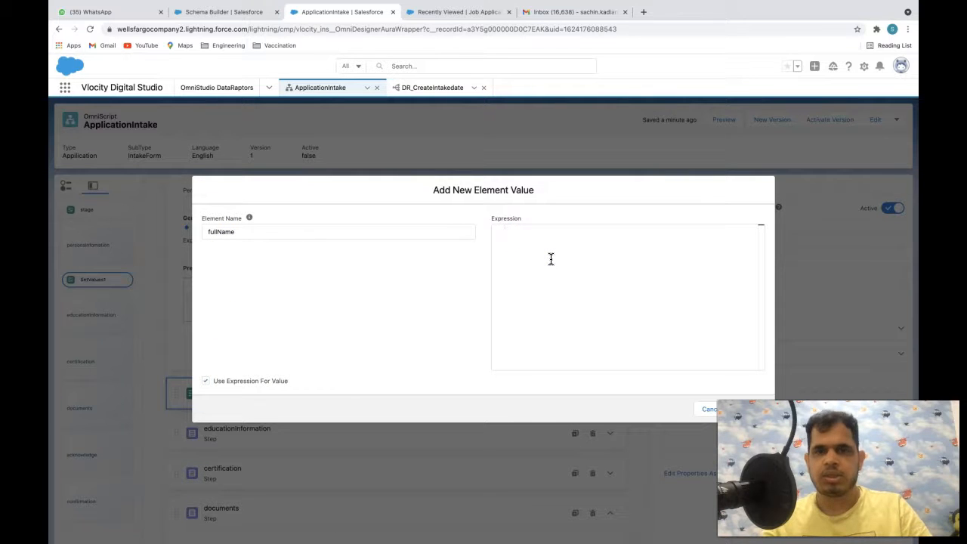
left_click(602, 282)
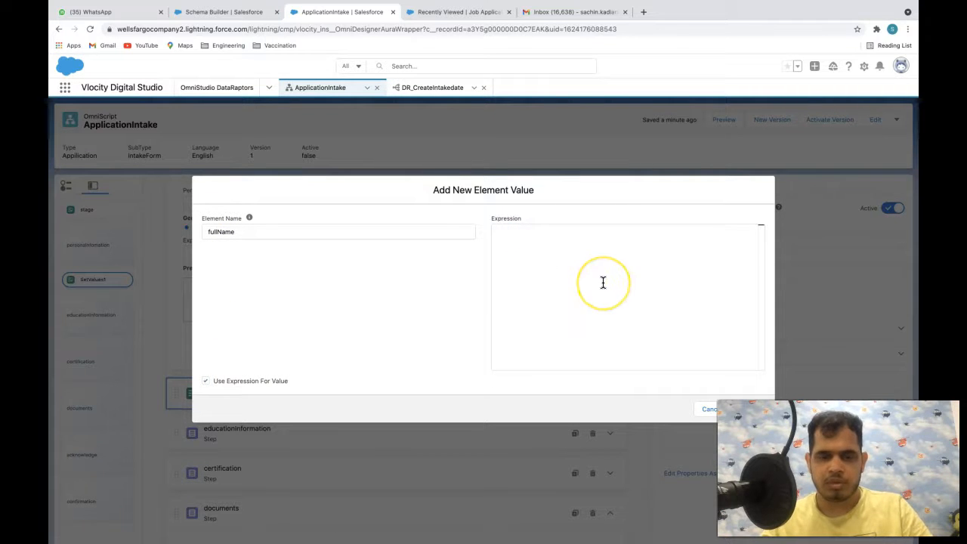
type("%fi")
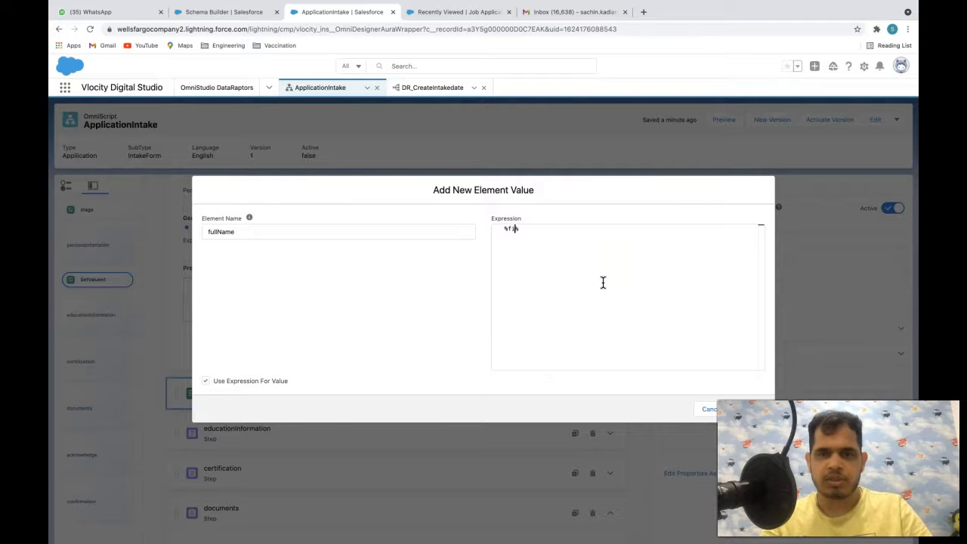
type("rstName%+'")
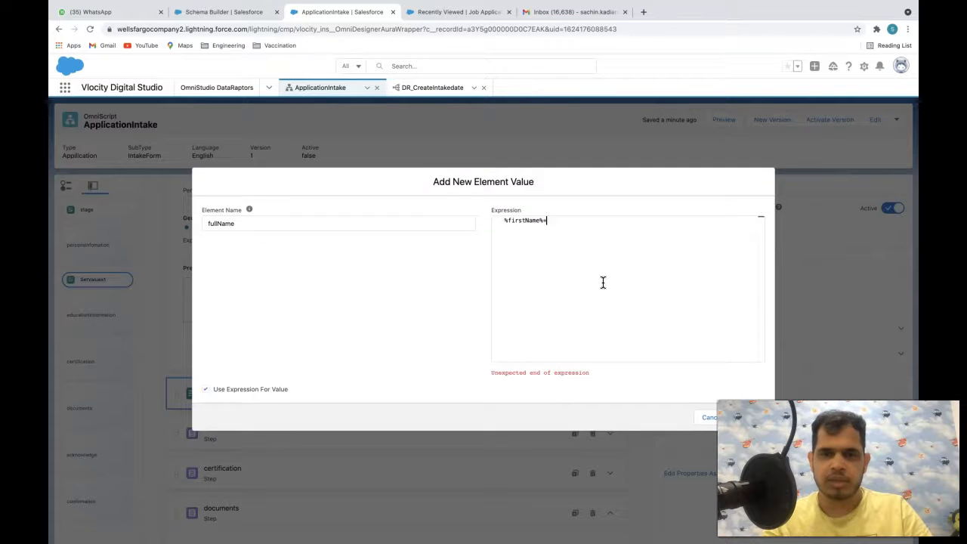
scroll(659, 309, "up", 2)
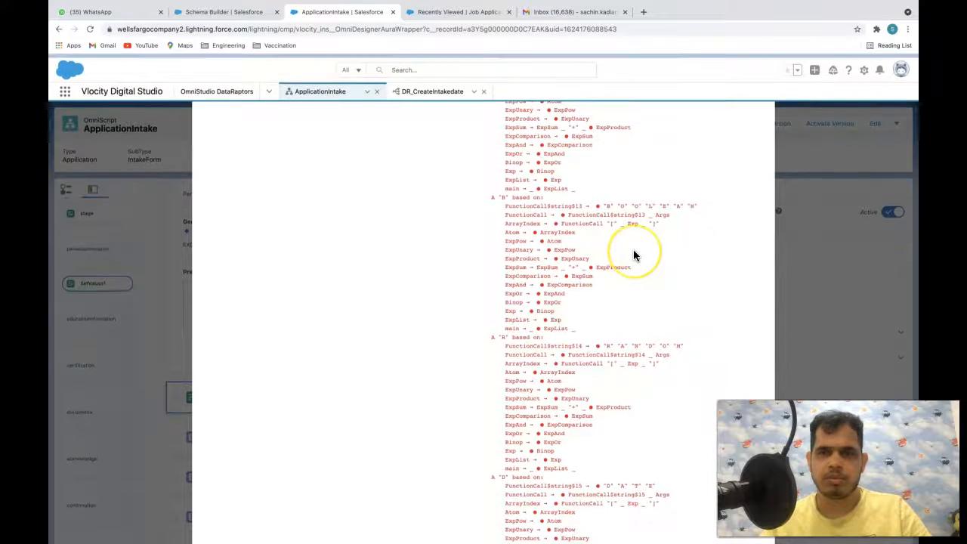
scroll(635, 255, "down", 1)
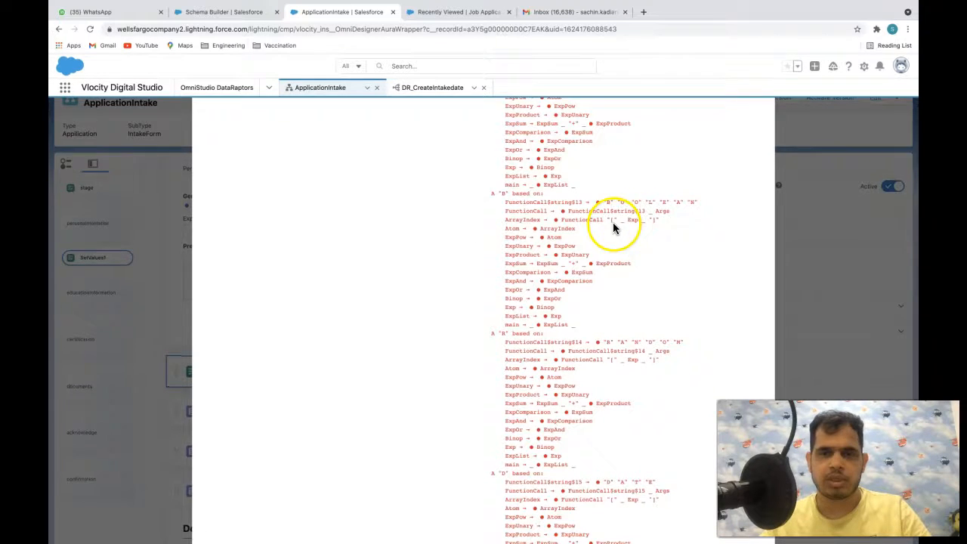
scroll(613, 222, "up", 2)
scroll(590, 261, "down", 2)
scroll(591, 261, "up", 2)
scroll(591, 261, "down", 1)
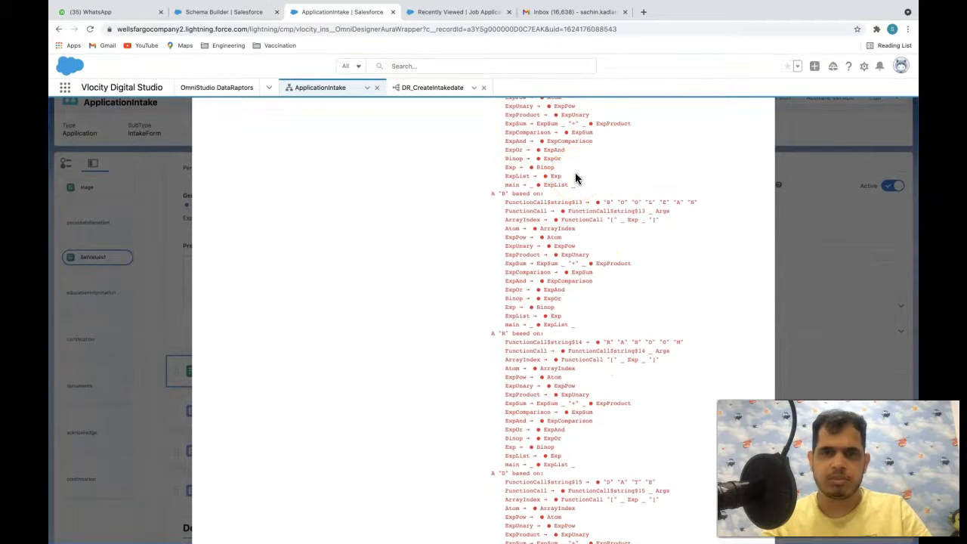
left_click(373, 346)
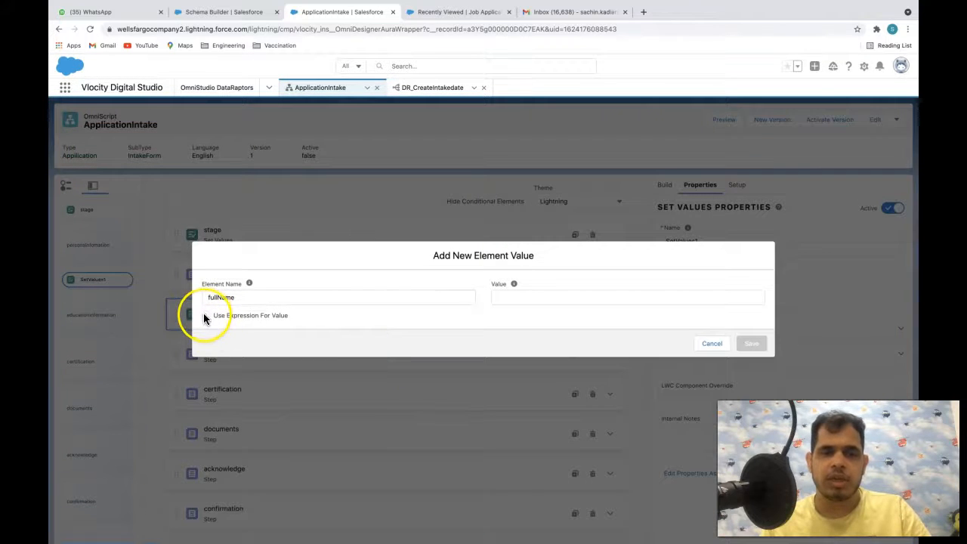
- Set fullName to the expression %firstName%+%lastName% and save the element value
left_click(530, 294)
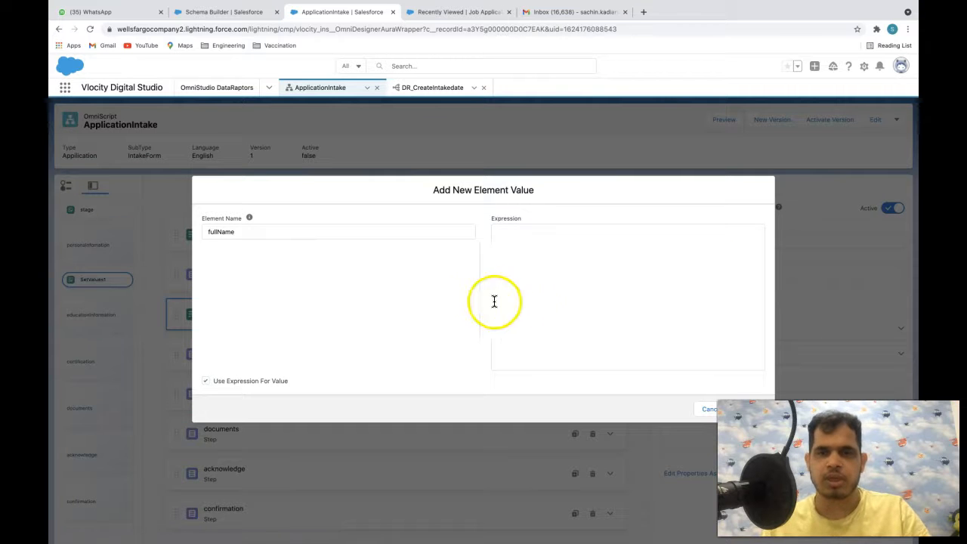
left_click(529, 287)
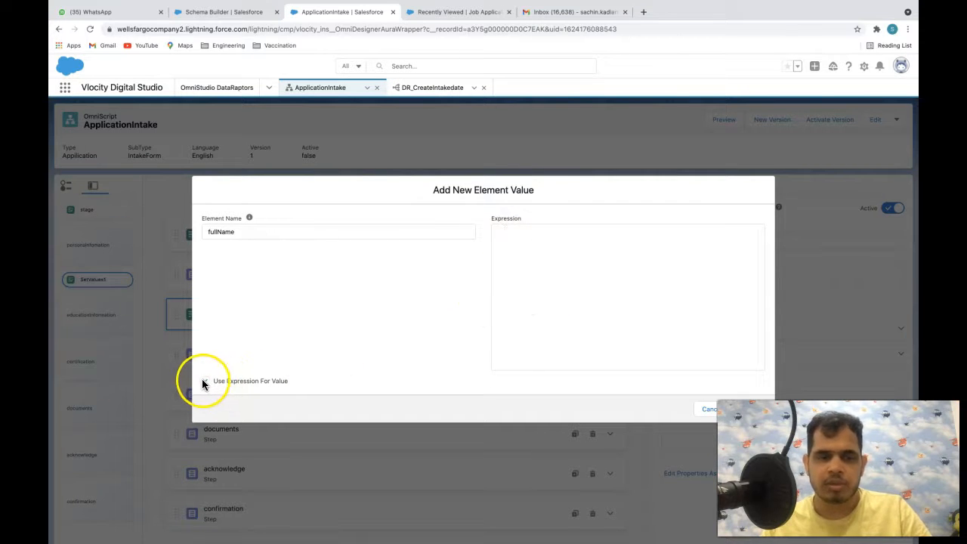
left_click(636, 255)
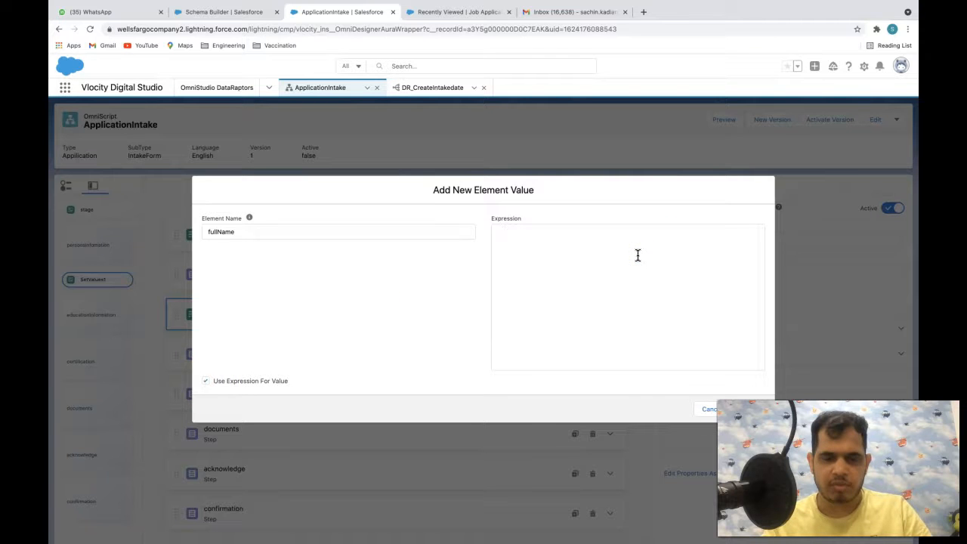
type("%firs")
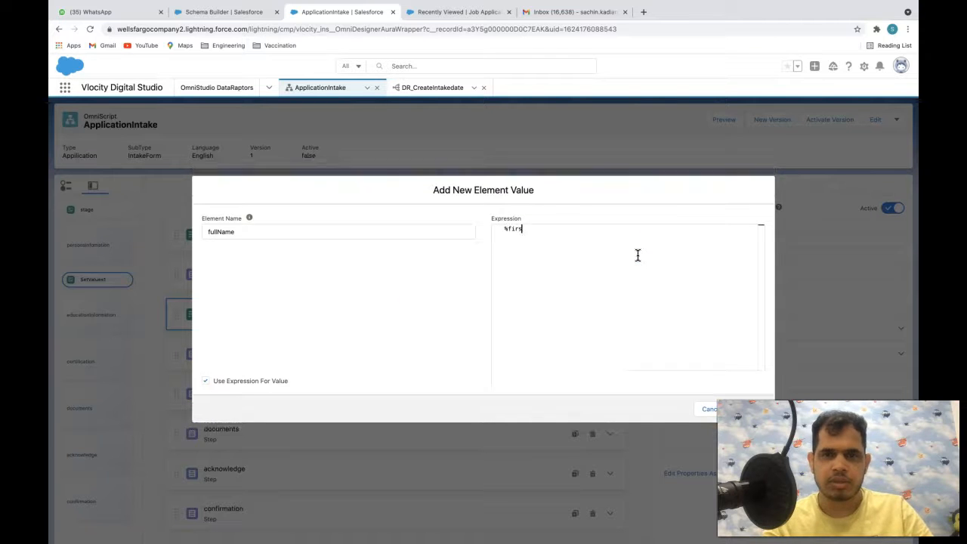
type("tName%+")
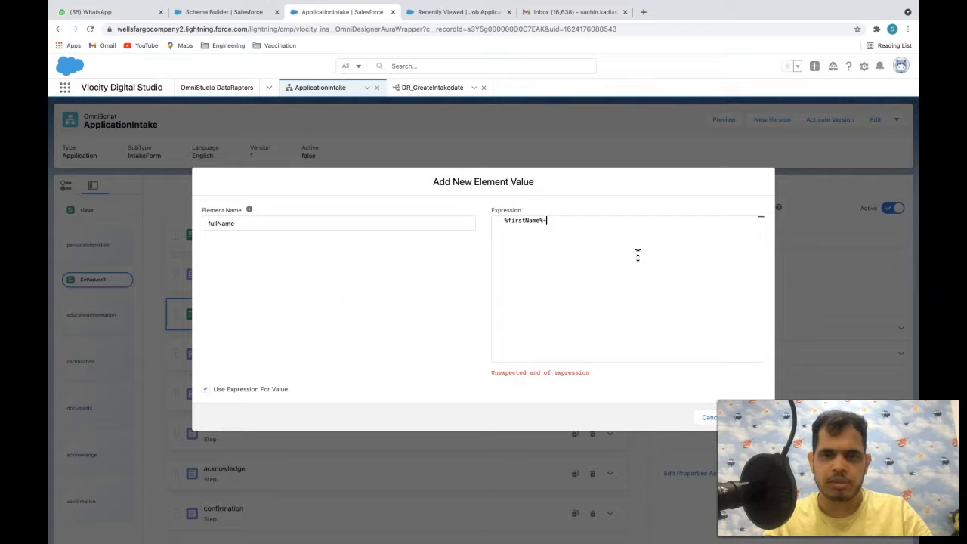
type("%")
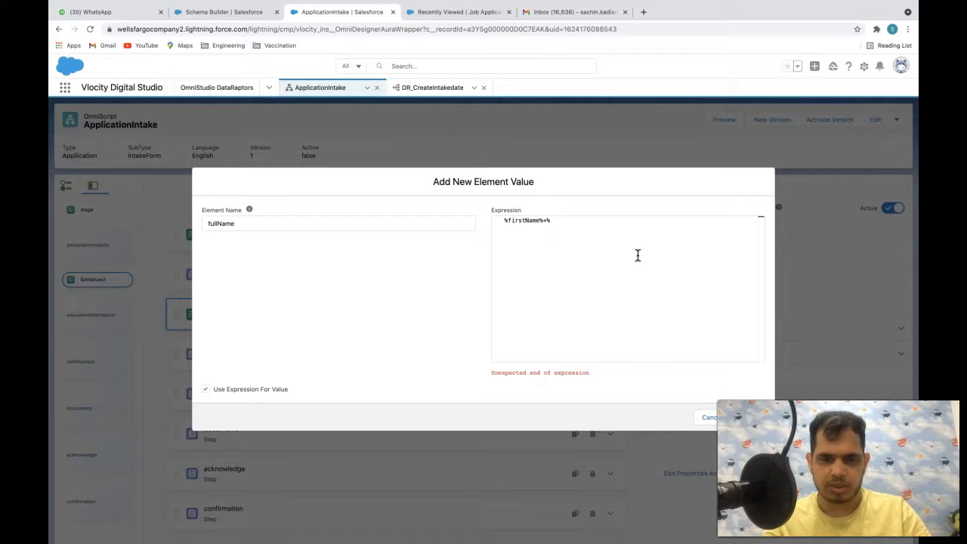
type("lastName%")
double_click(534, 228)
left_click(575, 229)
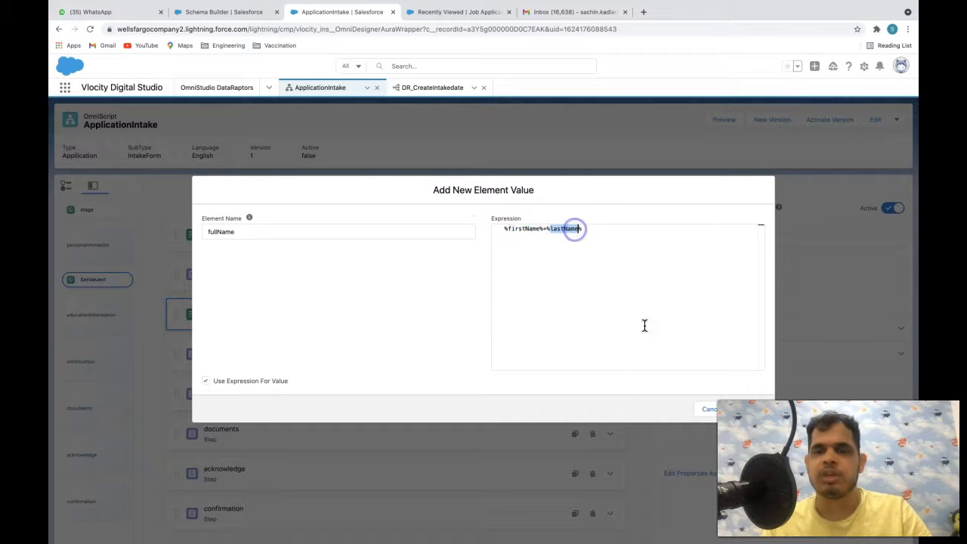
left_click(752, 408)
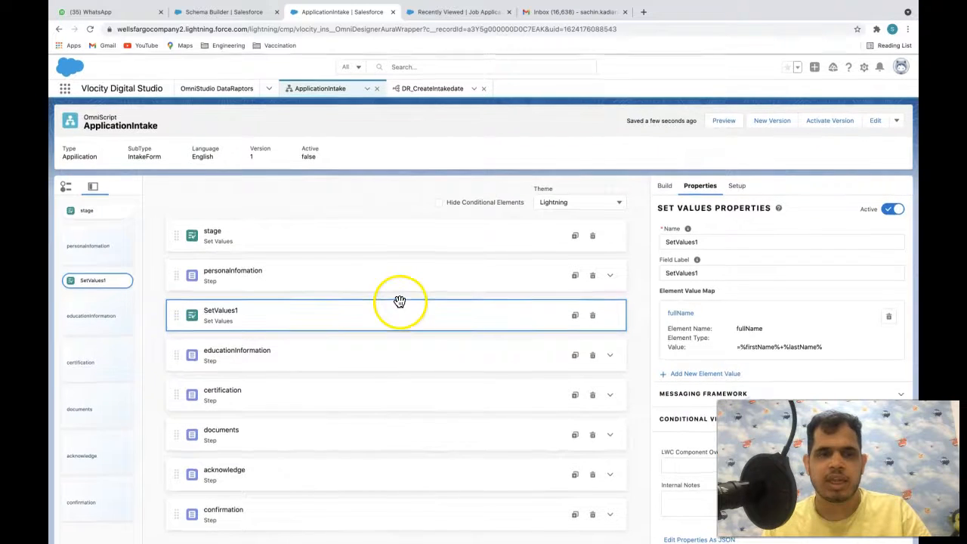
left_click(351, 277)
- Check the First Name and Last Name fields inside the personalInformation step
left_click(611, 269)
left_click(240, 388)
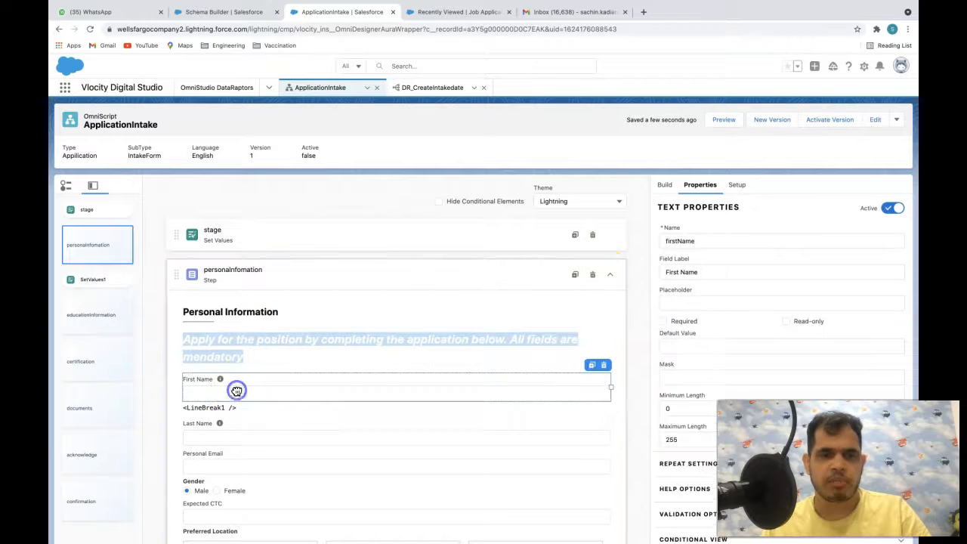
left_click(250, 433)
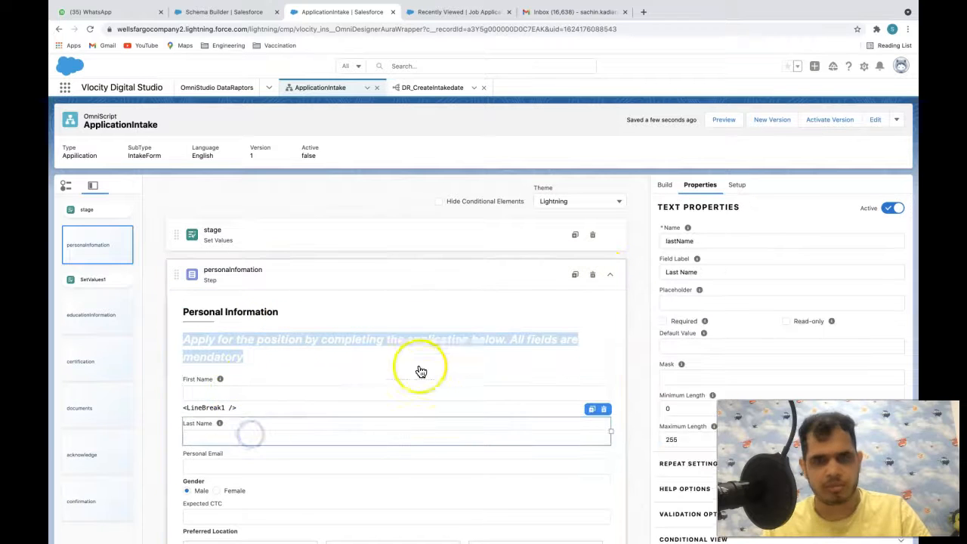
- Preview with First Name john and Last Name xyz, go Next, and find fullName in the Data JSON
left_click(723, 119)
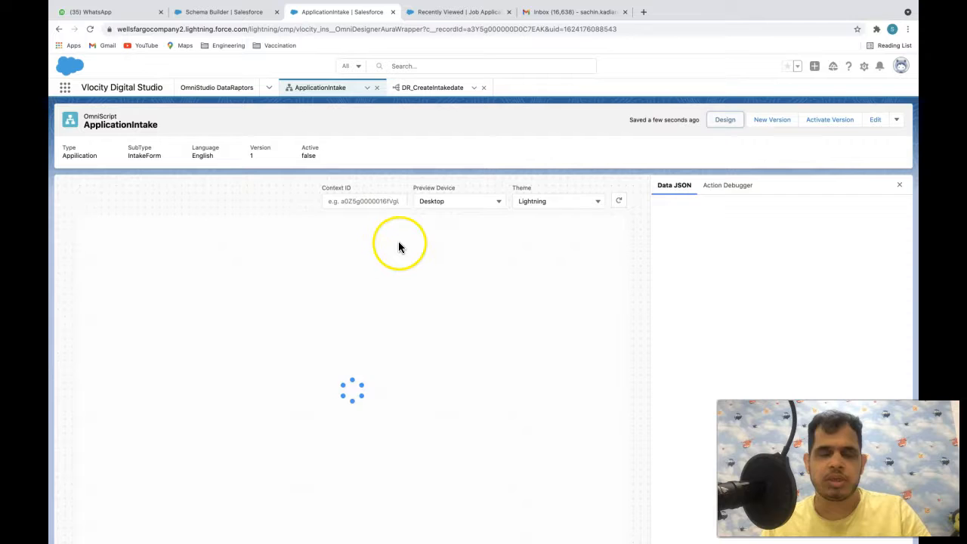
left_click(297, 323)
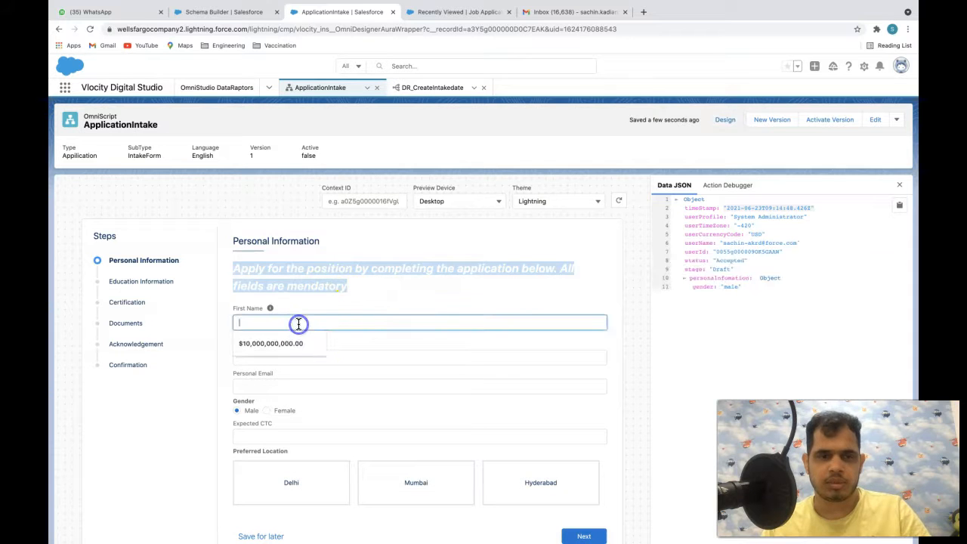
type("john")
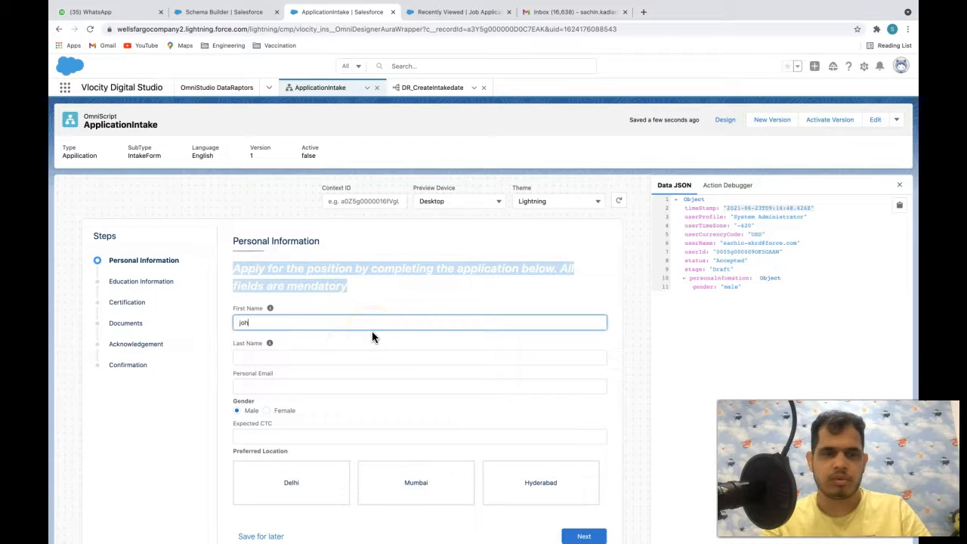
key("Tab")
type("xyz")
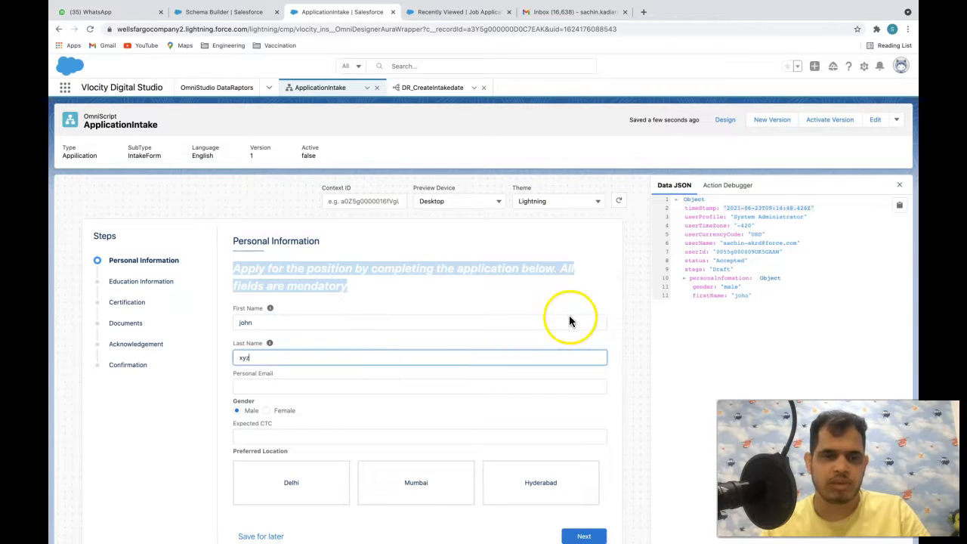
scroll(572, 320, "down", 1)
left_click(586, 514)
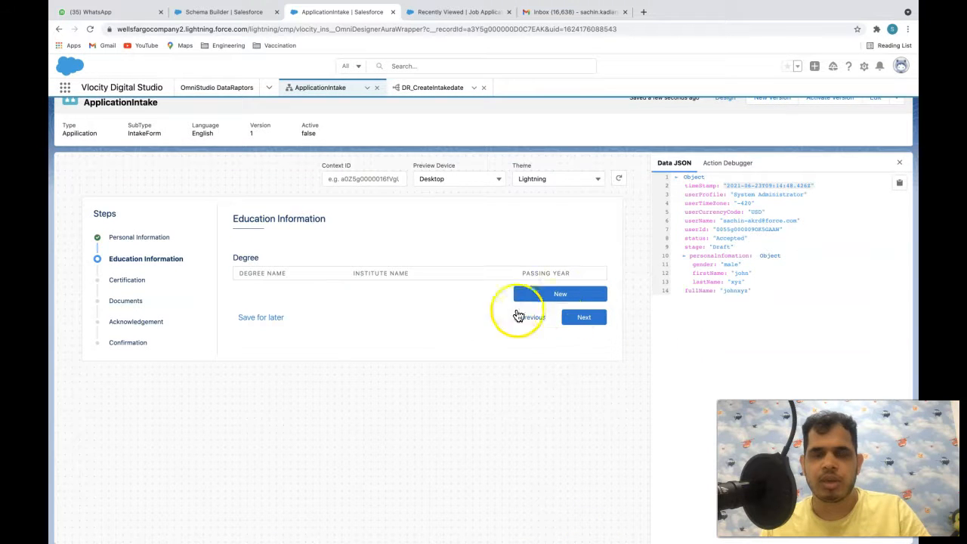
left_click(702, 292)
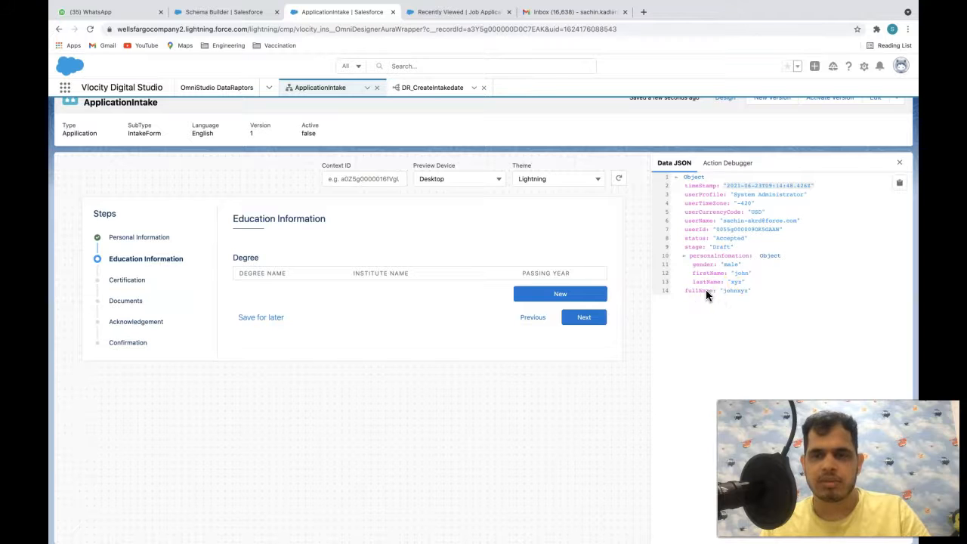
left_click_drag(685, 291, 754, 291)
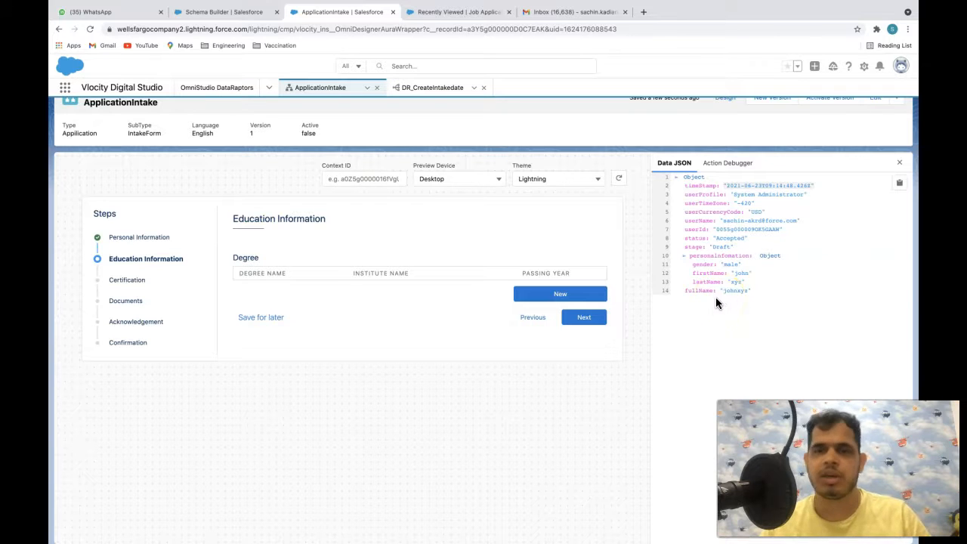
- Open the Stage__c mapping under Job_Application__c in the DR_CreateIntakedate DataRaptor
left_click(432, 88)
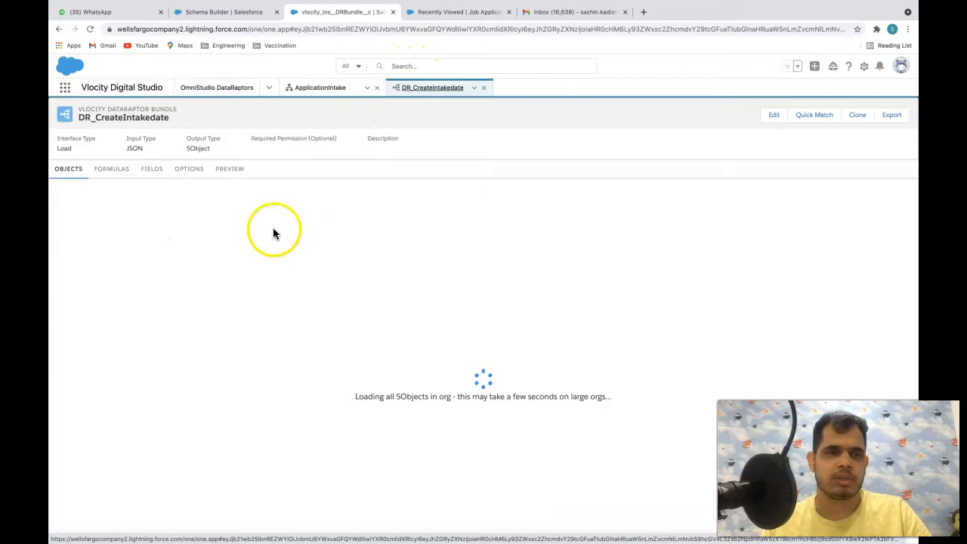
left_click(155, 169)
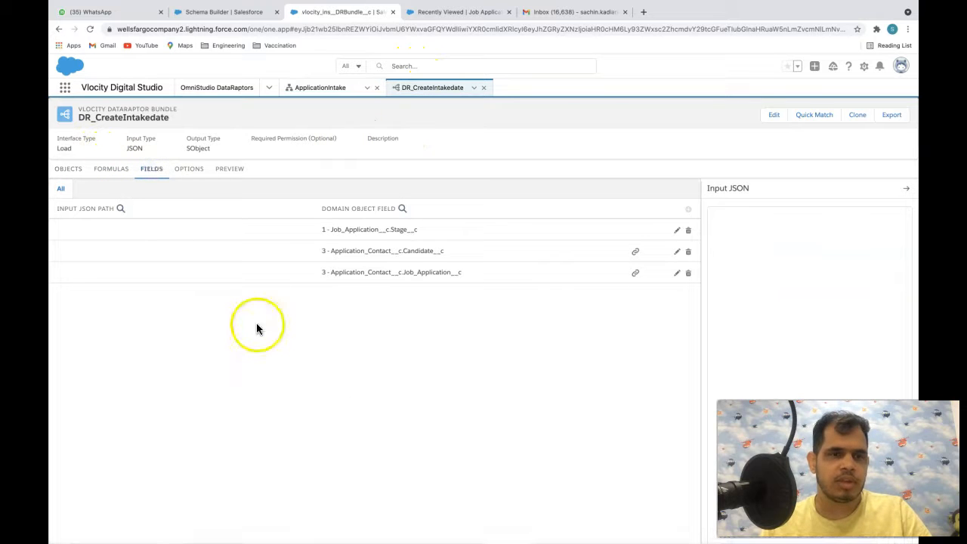
left_click(99, 188)
left_click(196, 229)
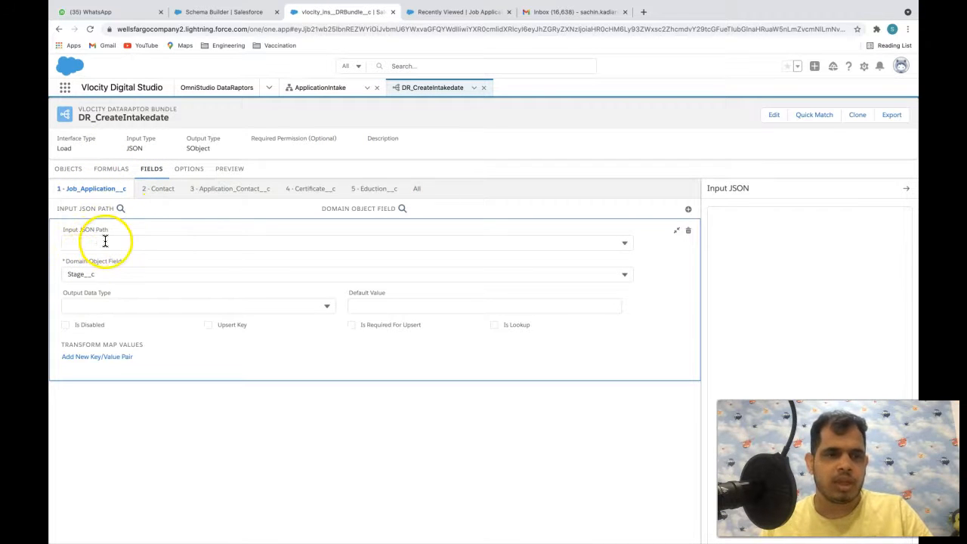
left_click(320, 88)
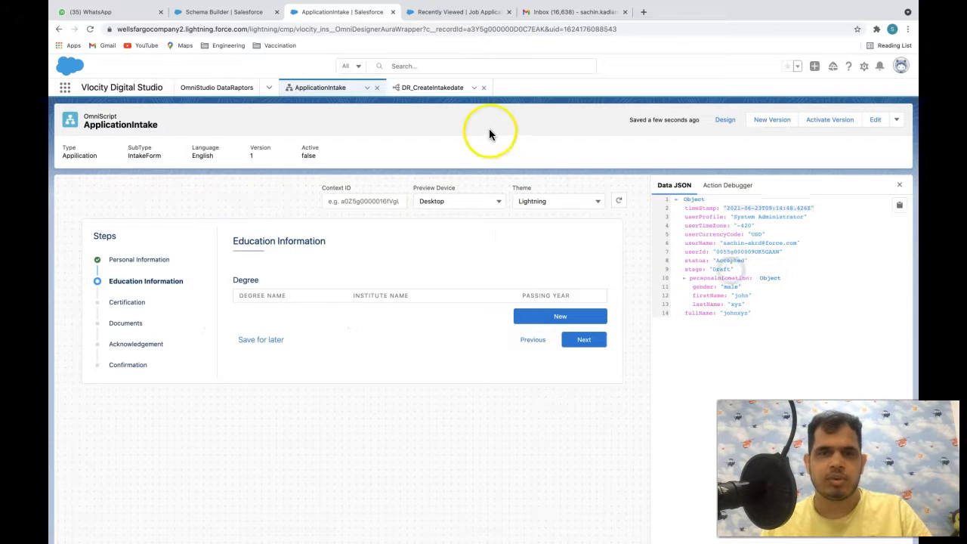
left_click(448, 89)
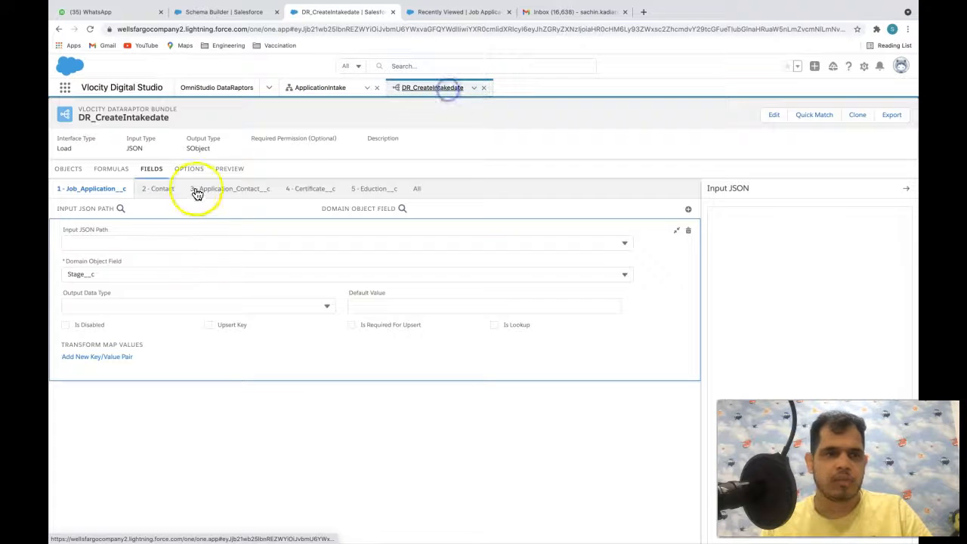
- Set Stage__c's Input JSON Path to stage, then view the related objects in Schema Builder
left_click(145, 240)
type("stah")
key("BackSpace")
key("BackSpace")
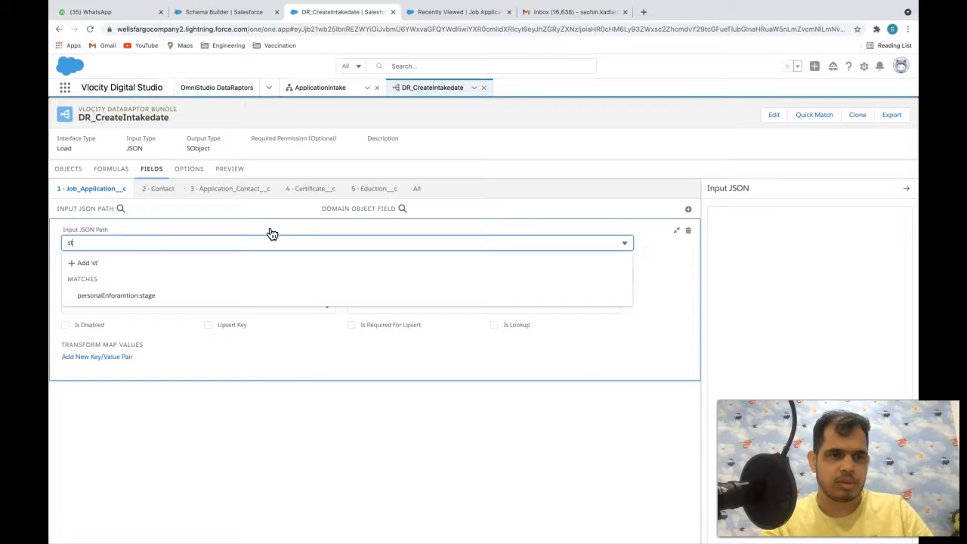
type("age")
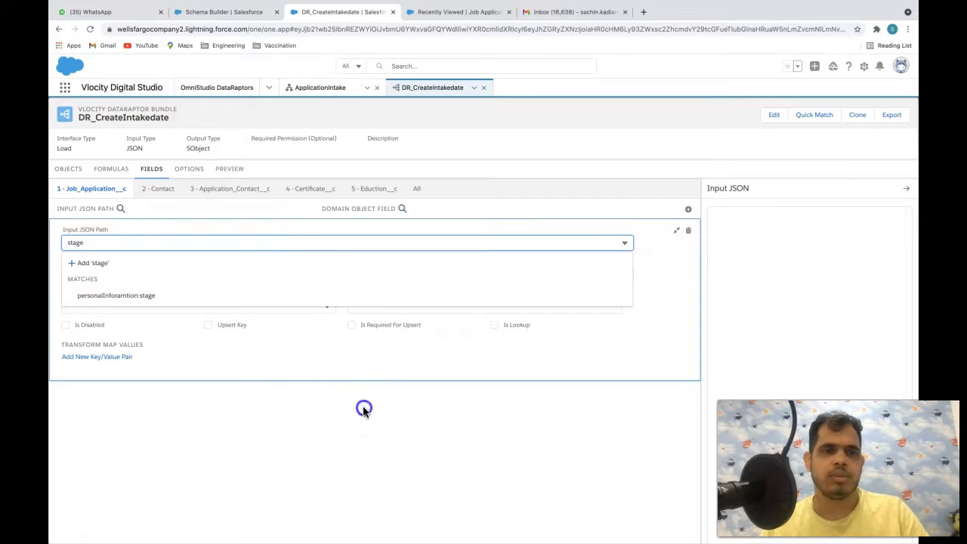
key("Return")
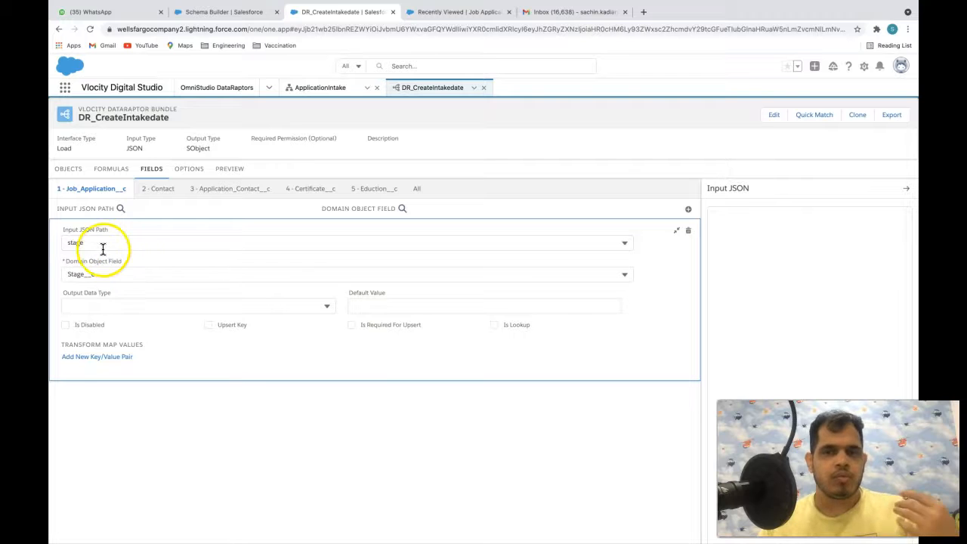
left_click(82, 242)
left_click(59, 242)
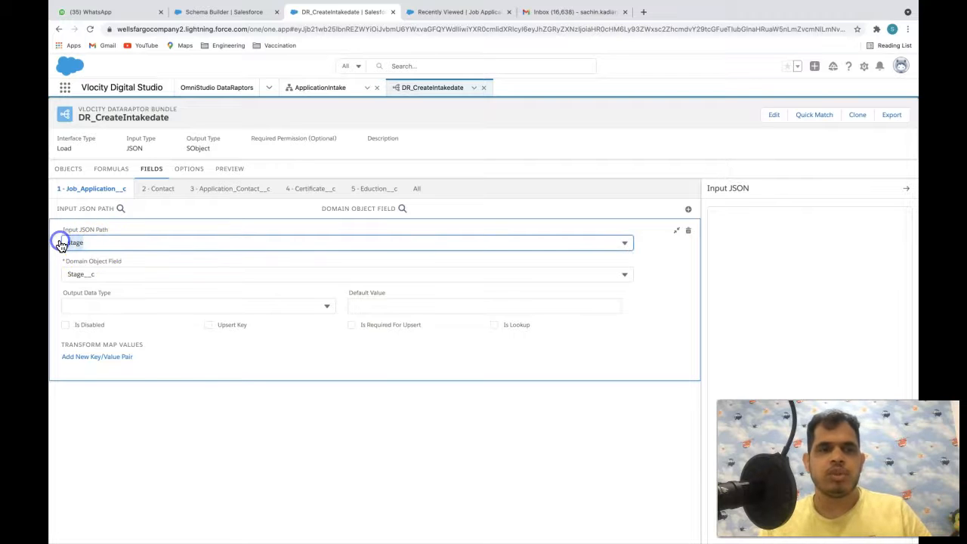
left_click(186, 417)
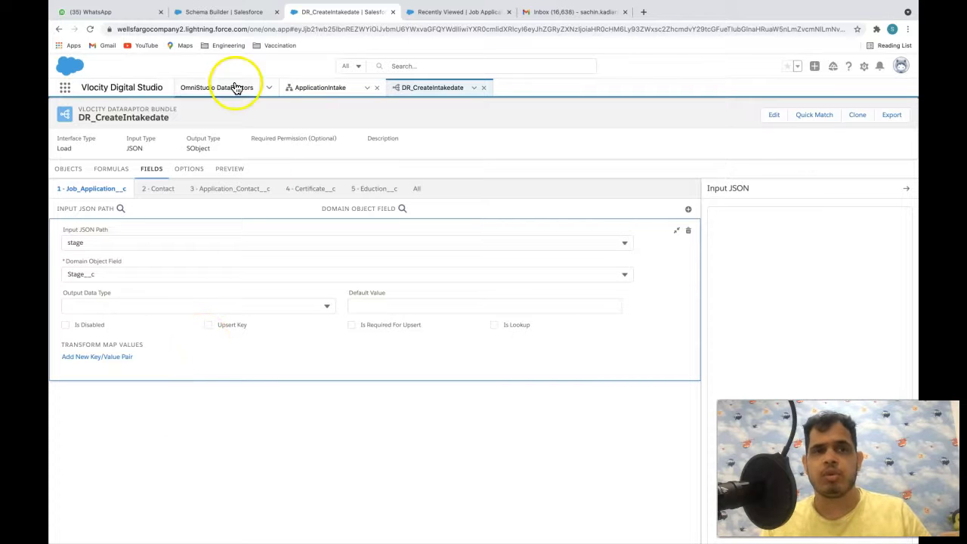
left_click(235, 10)
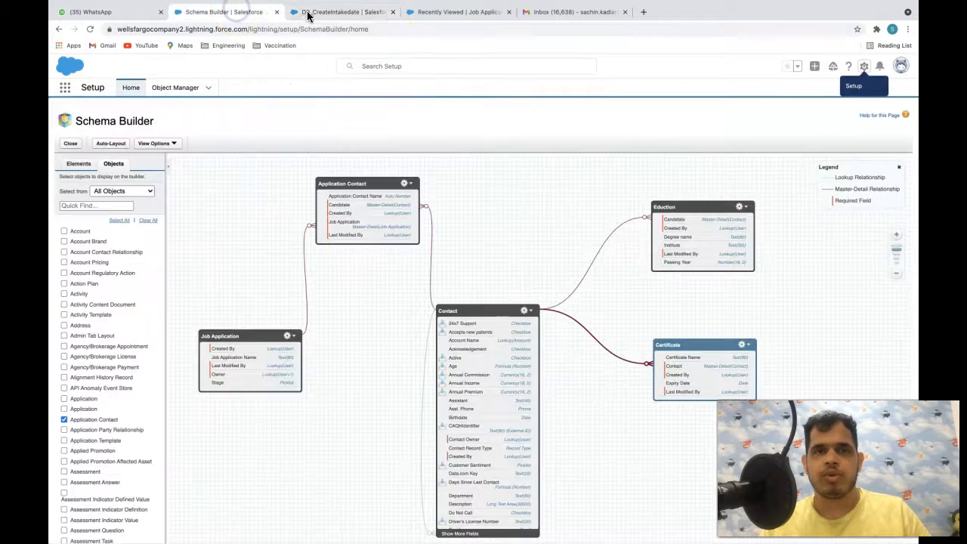
- In the ApplicationIntake preview, add an MBA degree from IIT Delhi, year 1980
left_click(422, 12)
left_click(351, 13)
left_click(322, 88)
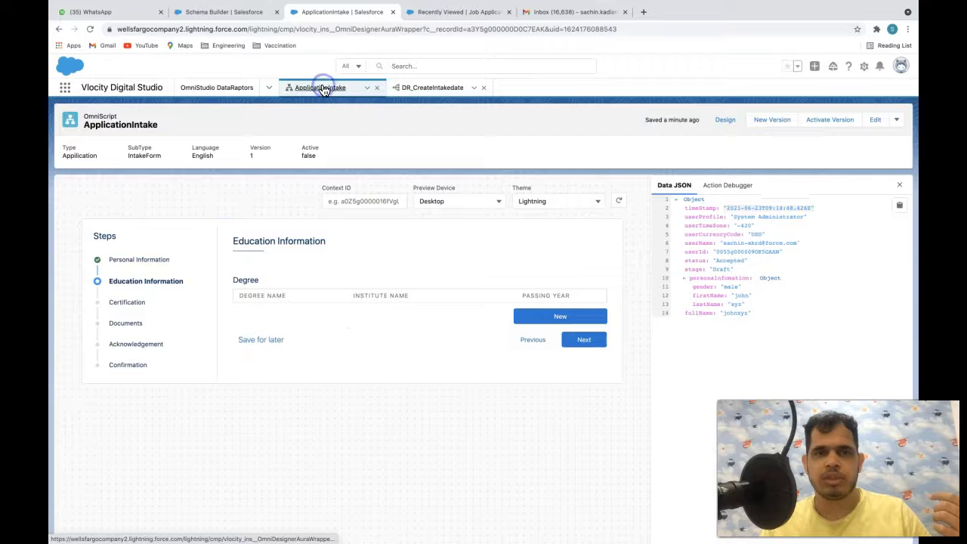
left_click(560, 315)
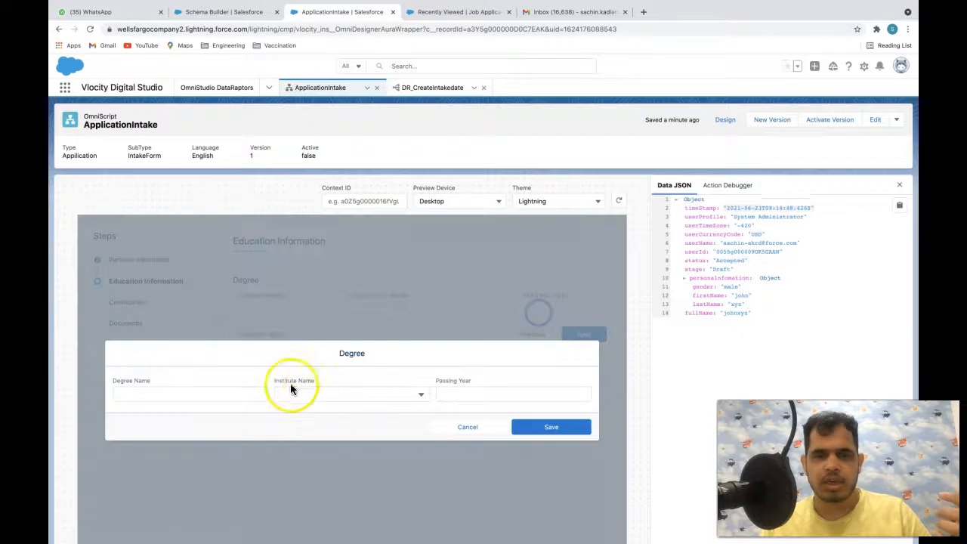
left_click(230, 391)
type("MBA")
left_click(330, 391)
left_click(320, 385)
left_click(464, 392)
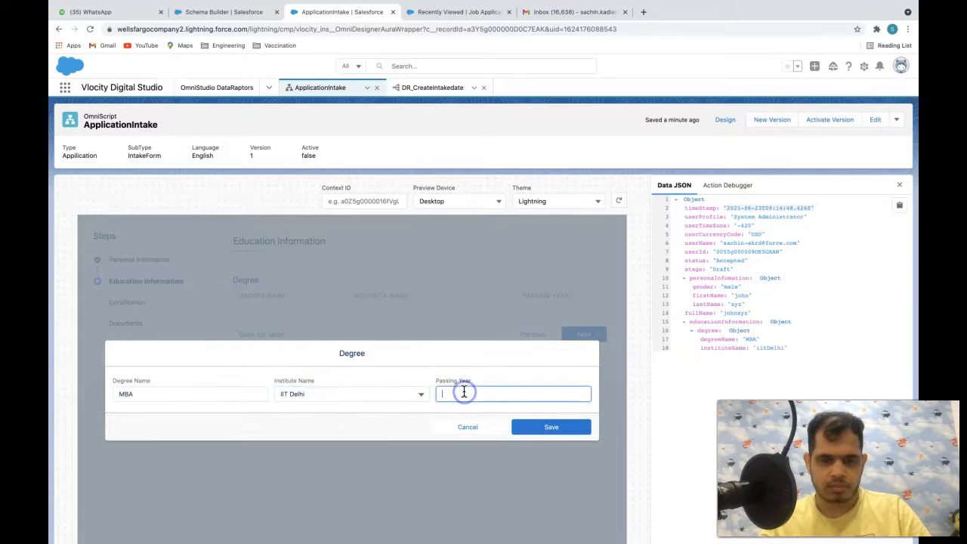
type("1980")
left_click(551, 426)
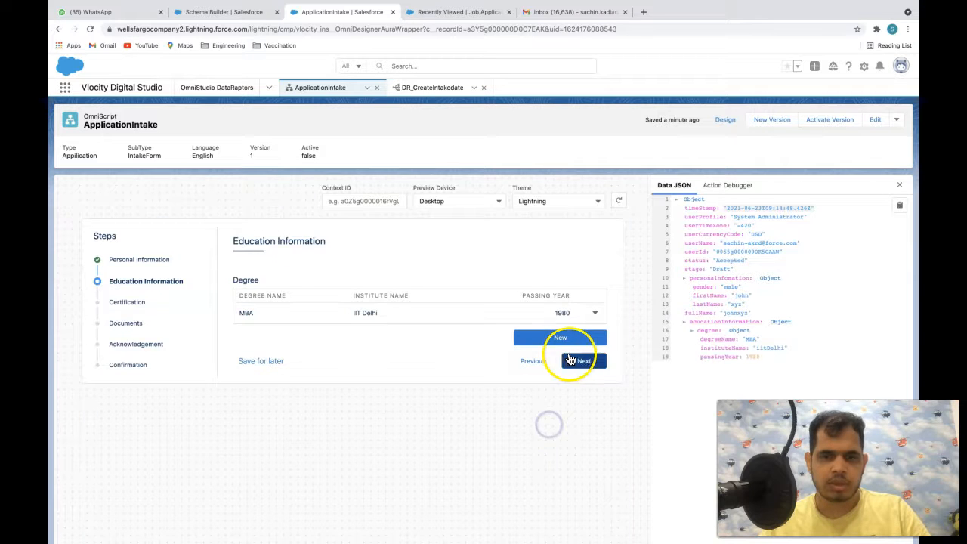
- Add a second degree: BTech from IIT Delhi, year 1997
left_click(556, 338)
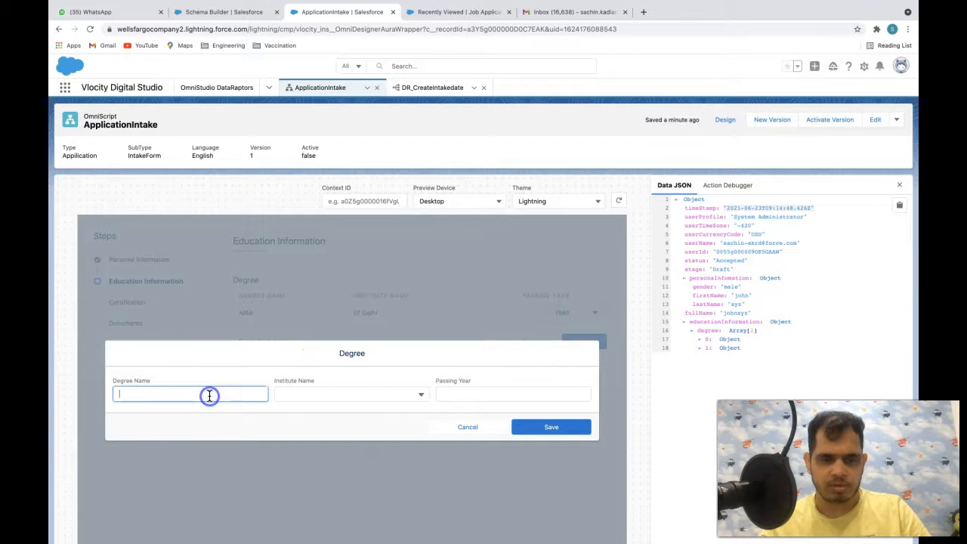
type("BTech")
key("Tab")
key("Tab")
left_click(300, 392)
left_click(299, 394)
left_click(458, 393)
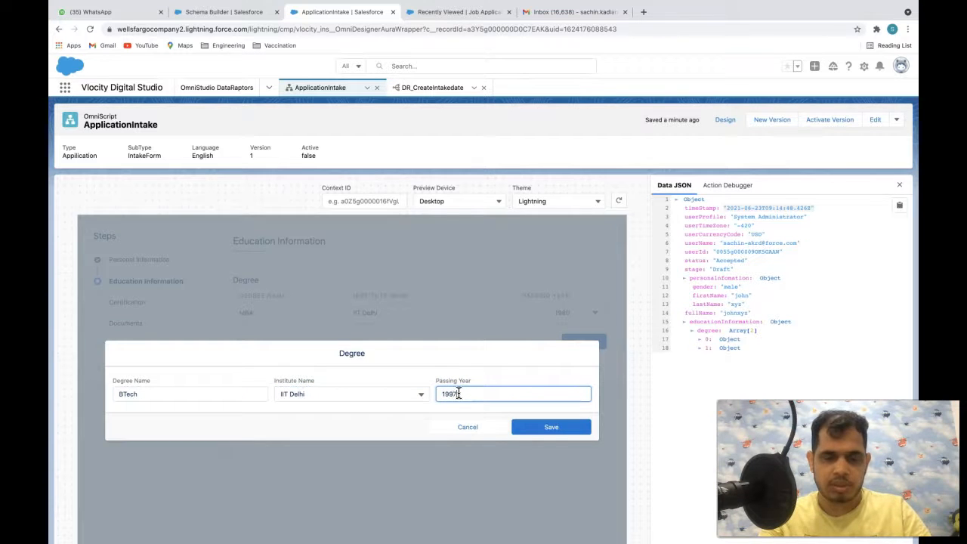
type("1997")
left_click(550, 426)
- Mark that the applicant has certificates and add admin and developer certificates expiring 30 June 2021
left_click(580, 382)
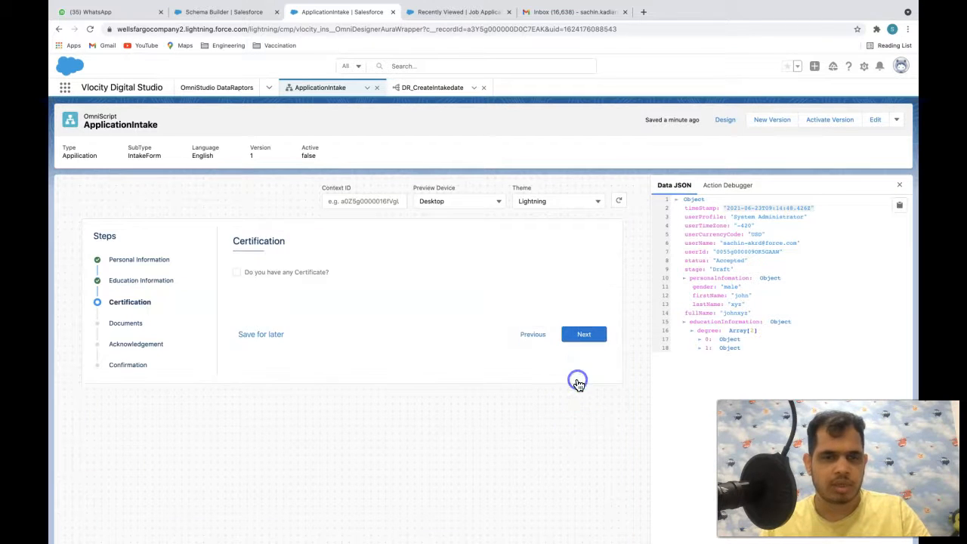
left_click(292, 276)
left_click(307, 337)
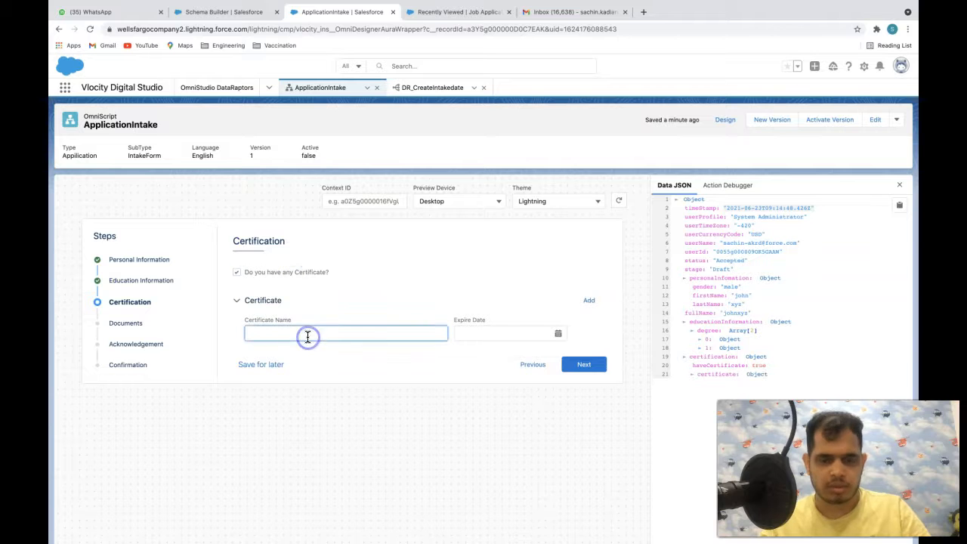
key("Tab")
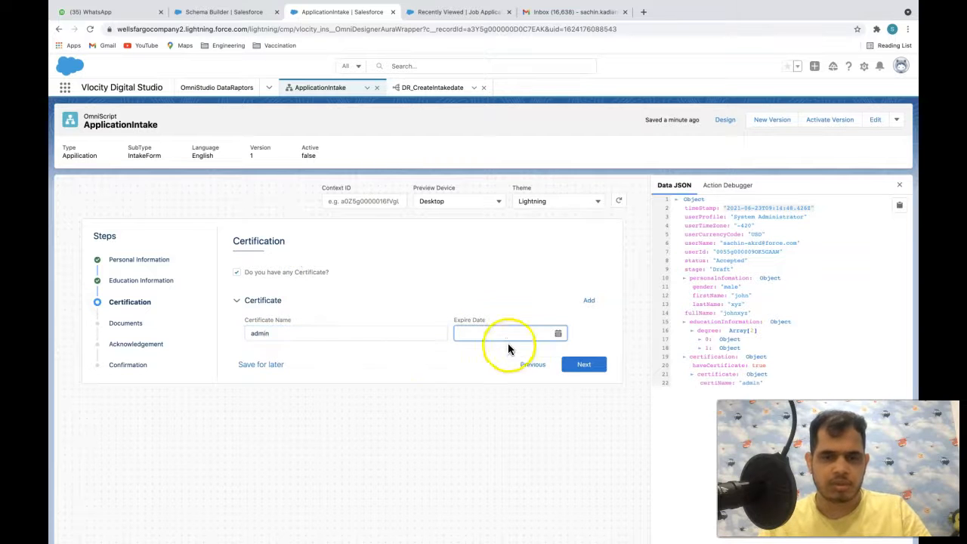
left_click(537, 334)
left_click(527, 468)
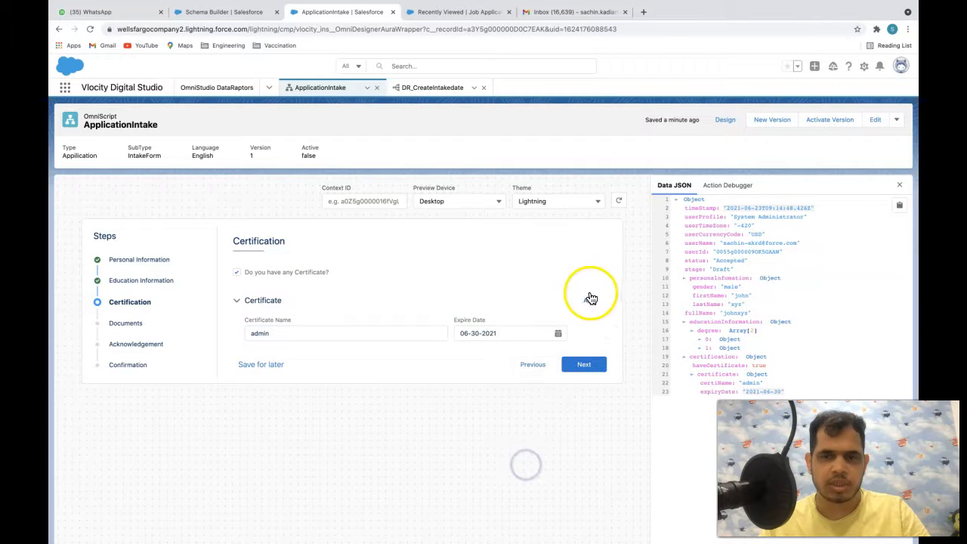
left_click(589, 300)
left_click(324, 401)
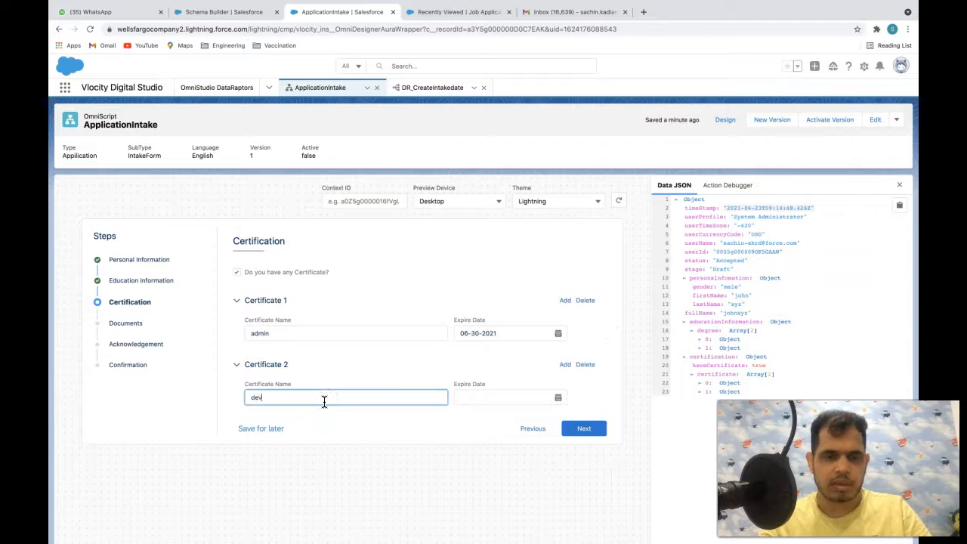
left_click(521, 401)
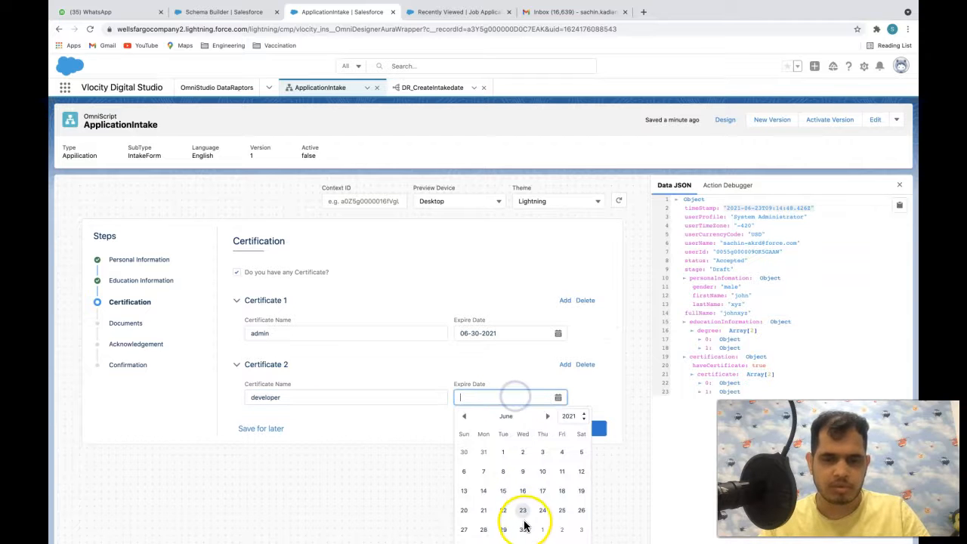
left_click(523, 526)
- Advance through Documents to Acknowledgement, then return to the DR_CreateIntakedate DataRaptor
left_click(594, 429)
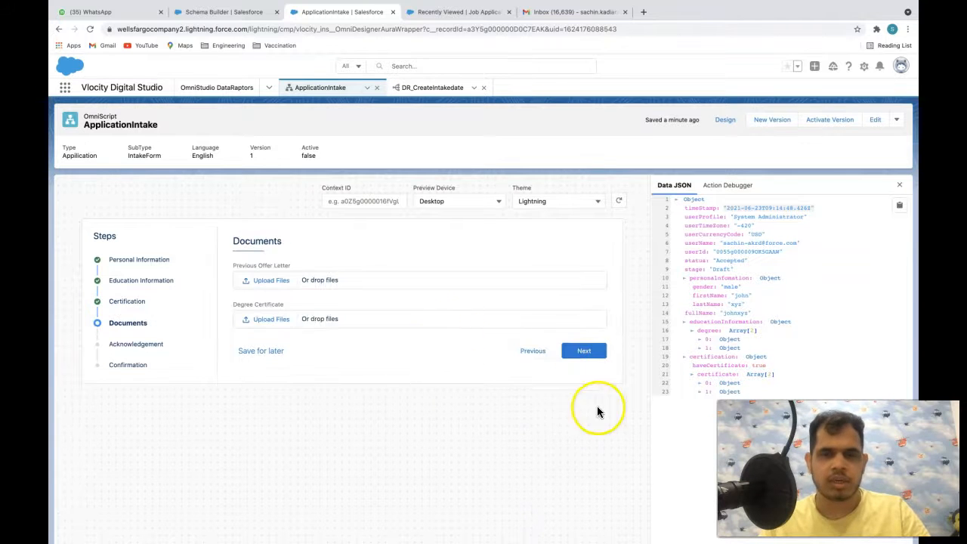
left_click(578, 351)
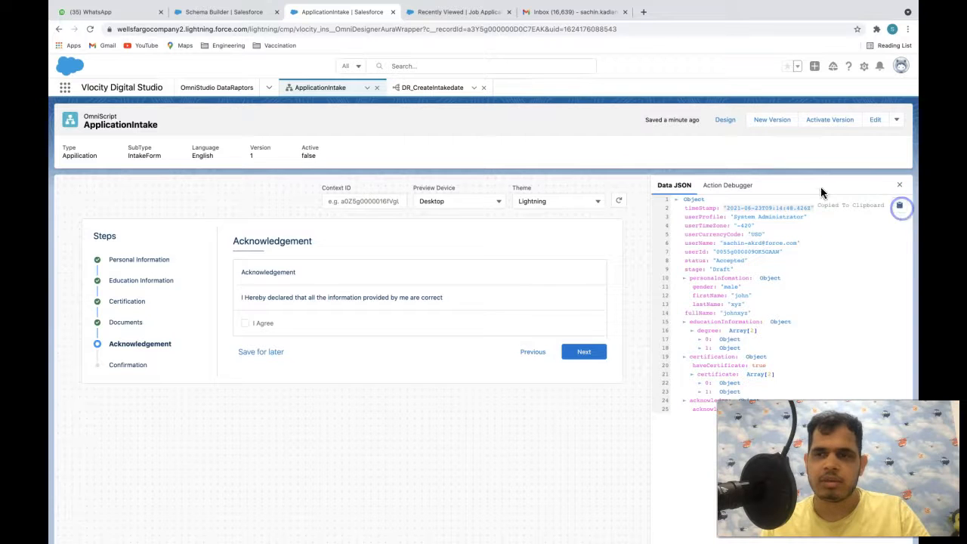
left_click(458, 96)
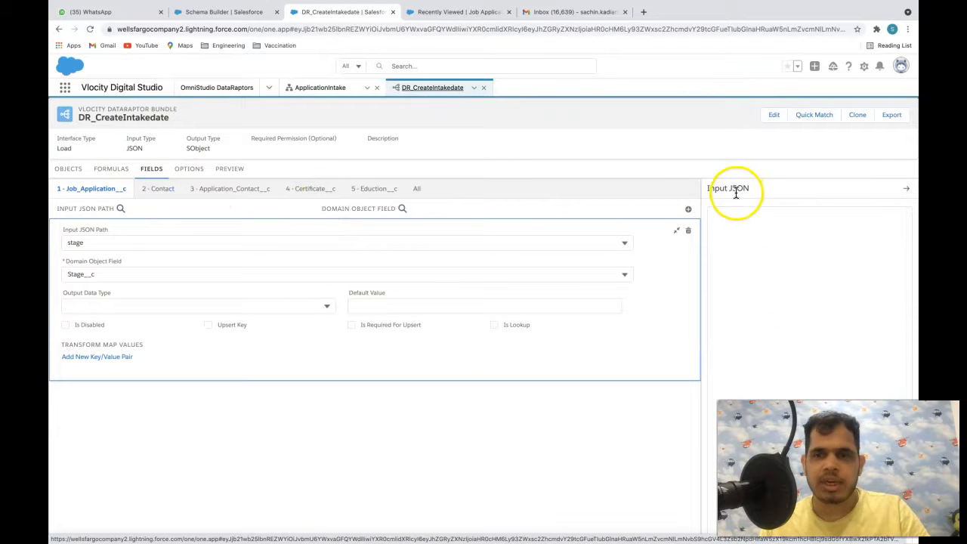
- Paste the copied preview data into the DataRaptor's Input JSON panel and review the input paths
left_click_drag(707, 189, 775, 192)
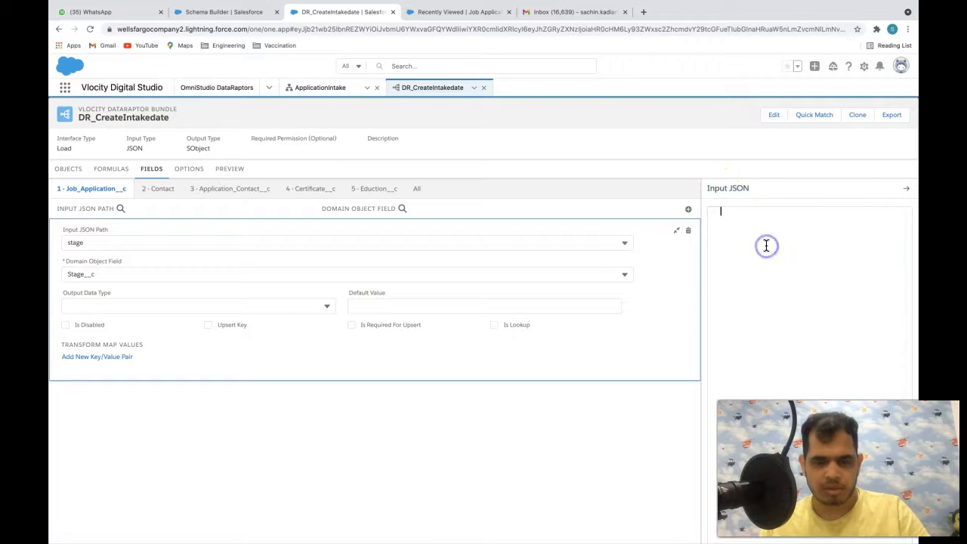
key("ctrl+v")
scroll(770, 279, "up", 2)
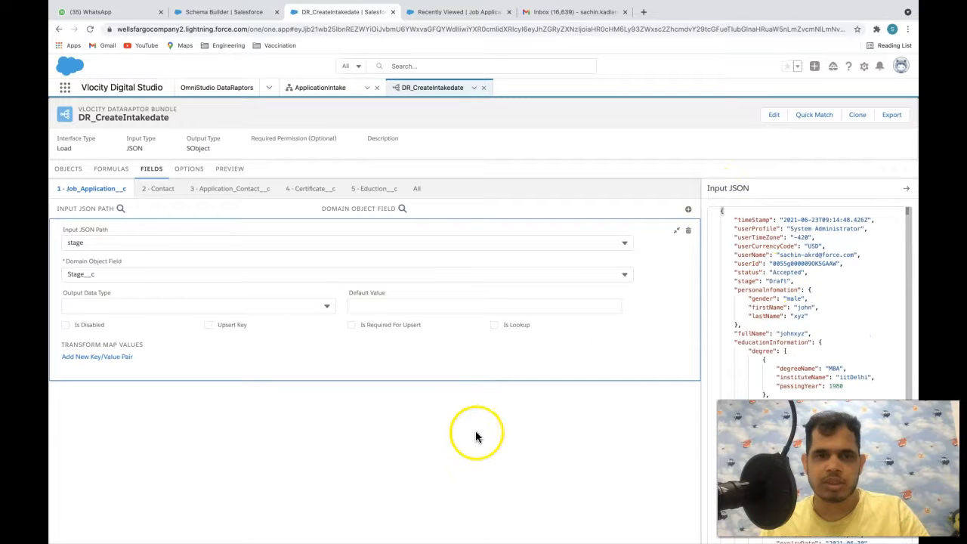
left_click(602, 241)
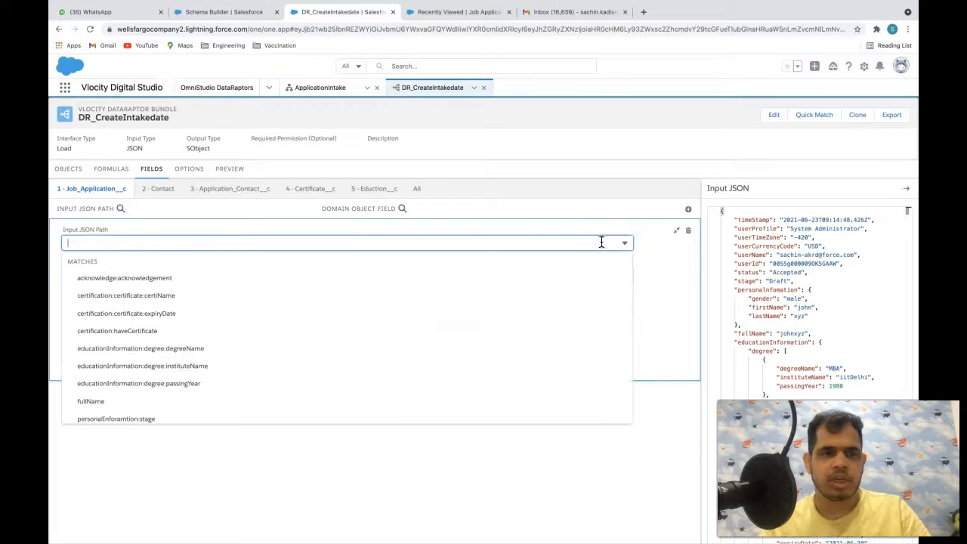
left_click(464, 510)
left_click(408, 245)
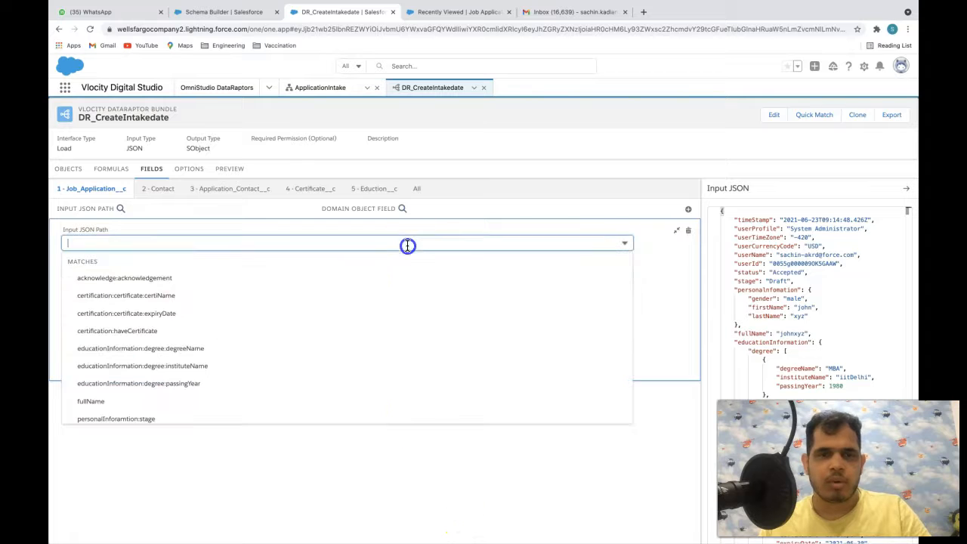
scroll(381, 331, "down", 5)
scroll(382, 331, "down", 5)
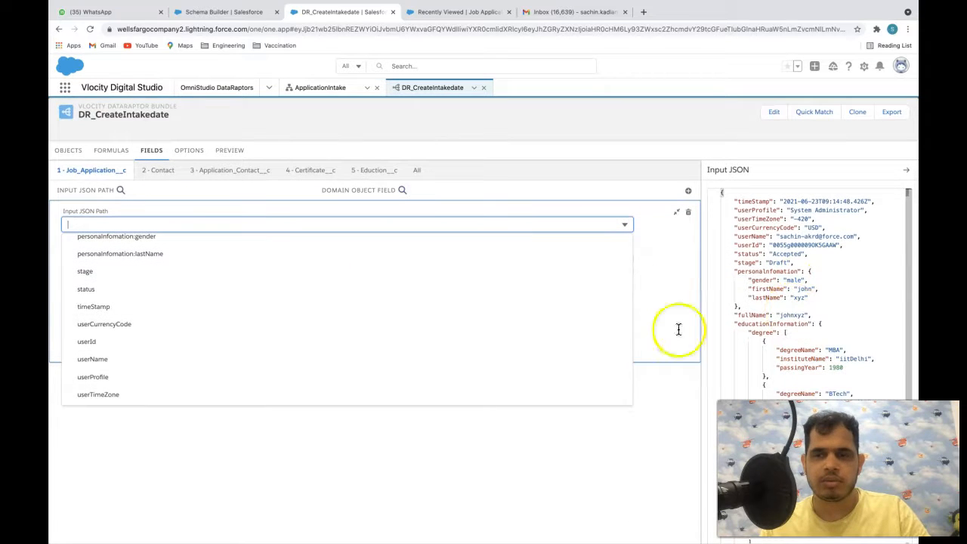
scroll(400, 291, "up", 8)
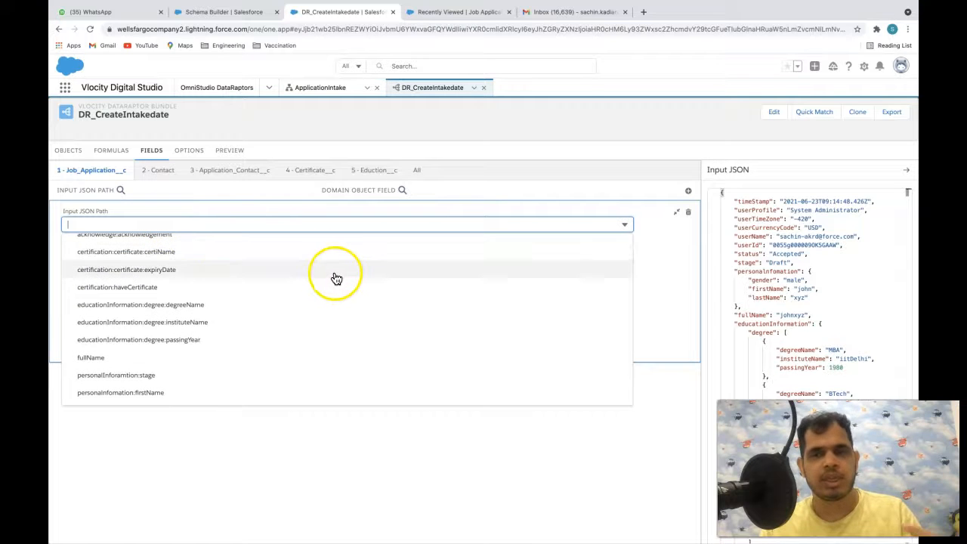
scroll(336, 278, "up", 1)
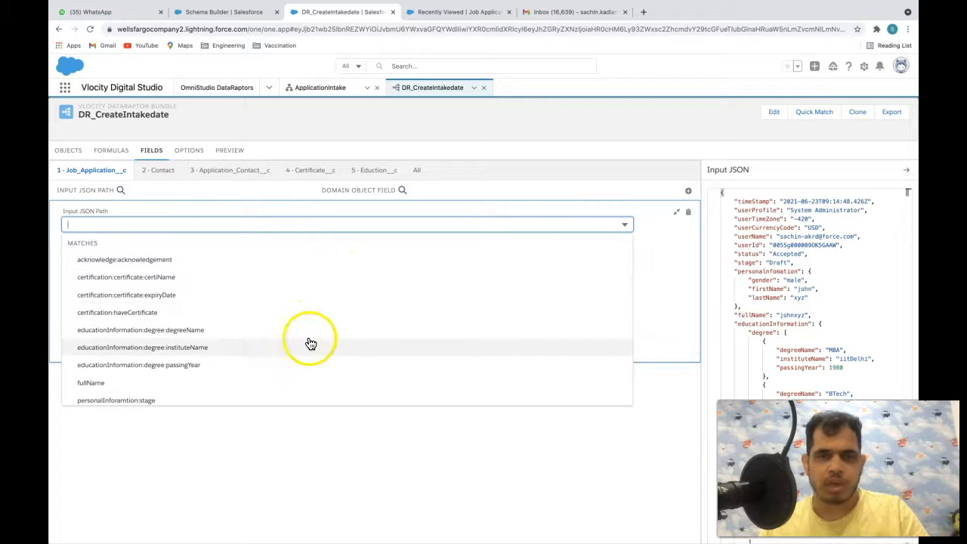
scroll(337, 267, "down", 3)
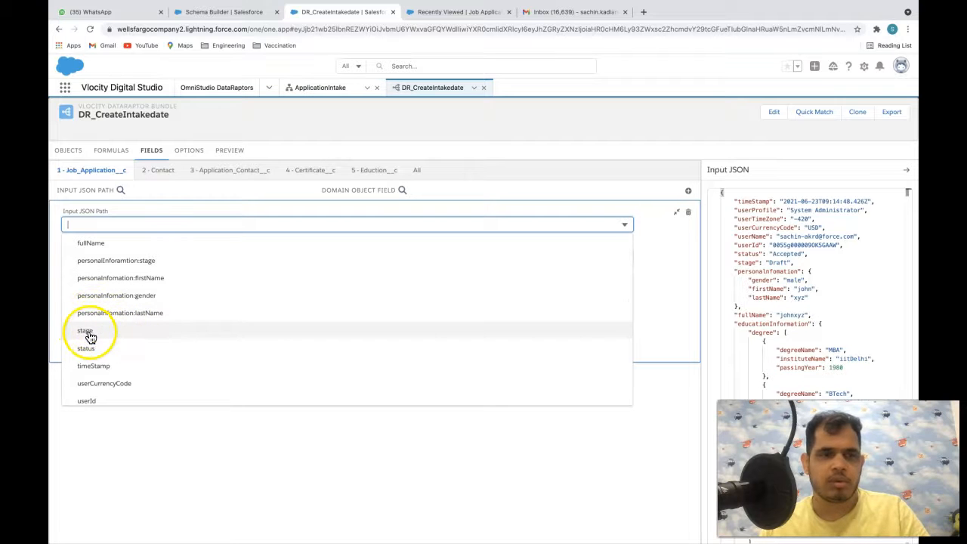
- Keep stage mapped to Stage__c on Job_Application__c, then show the 2 - Contact mappings
type("sta")
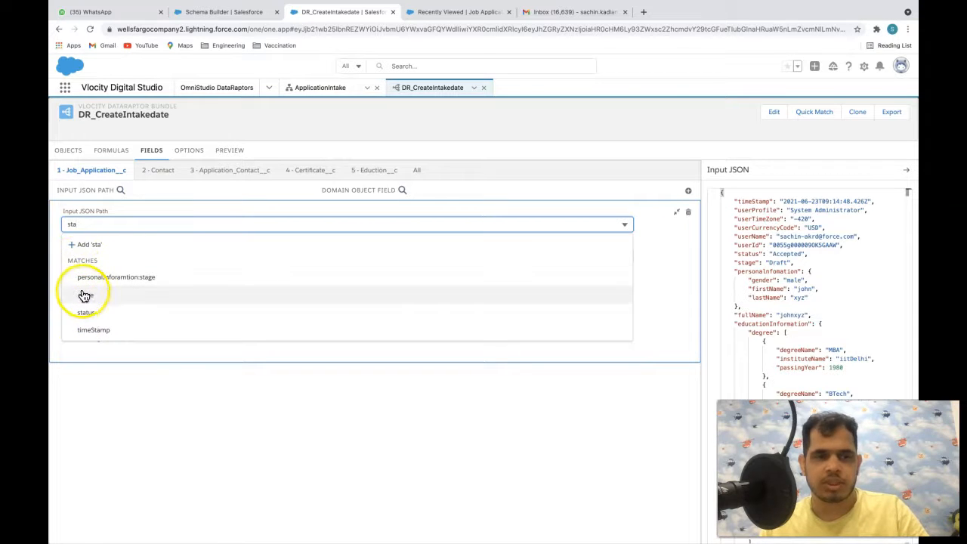
left_click(86, 295)
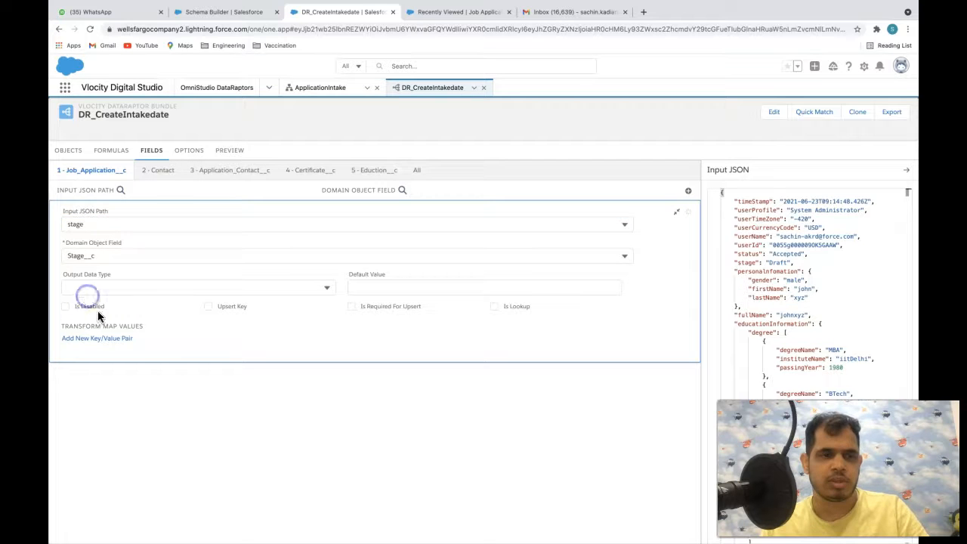
left_click(91, 256)
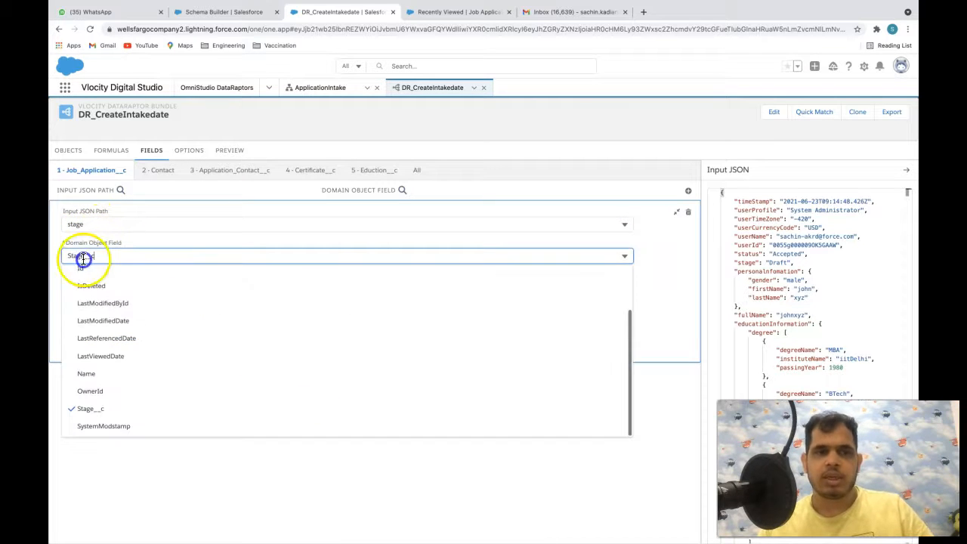
left_click(182, 464)
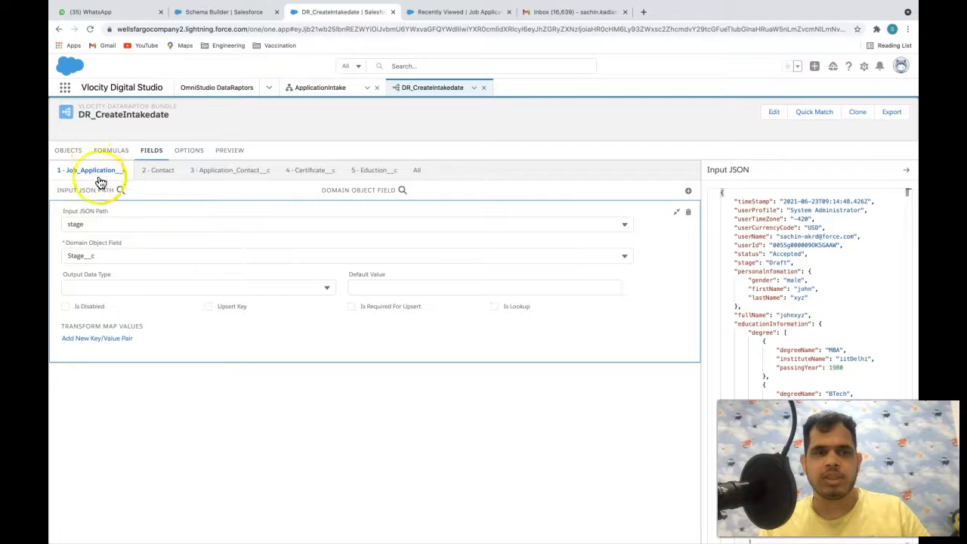
left_click(100, 225)
left_click(269, 431)
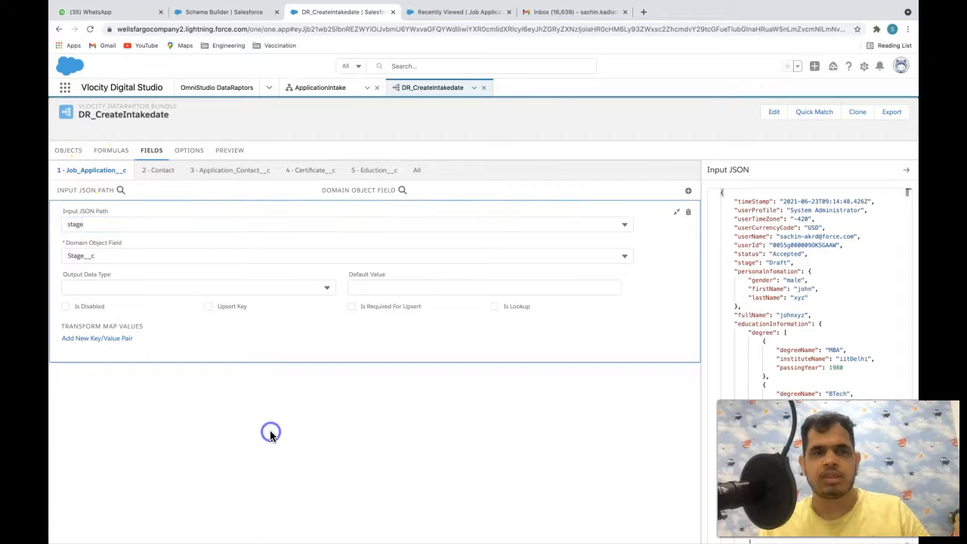
scroll(807, 261, "down", 1)
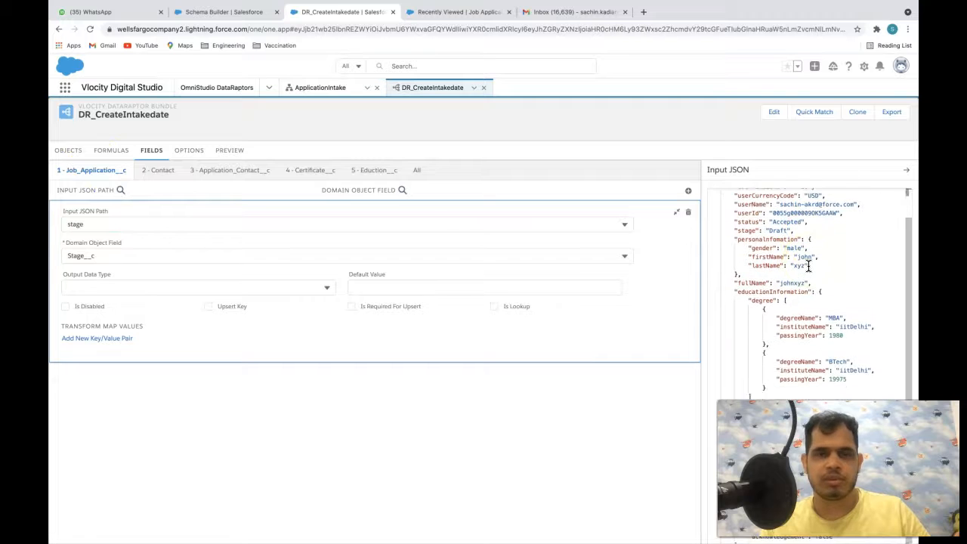
left_click(479, 482)
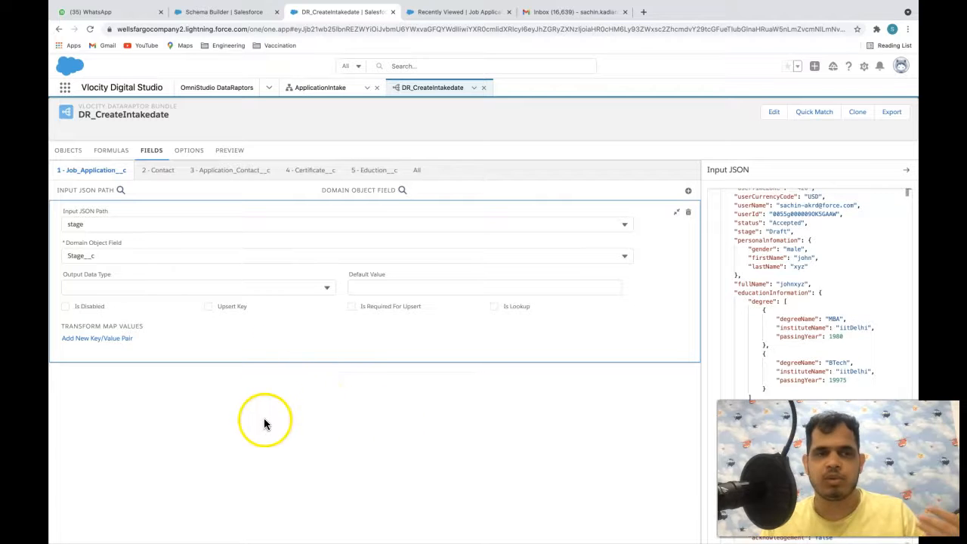
left_click(156, 170)
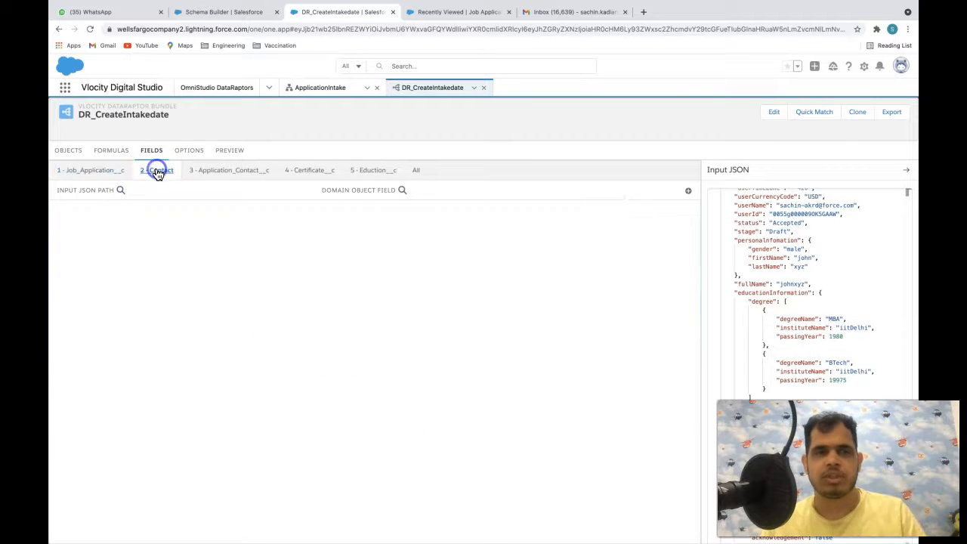
- Map personalInfomation:firstName to FirstName and personalInfomation:lastName to LastName on Contact
left_click(688, 193)
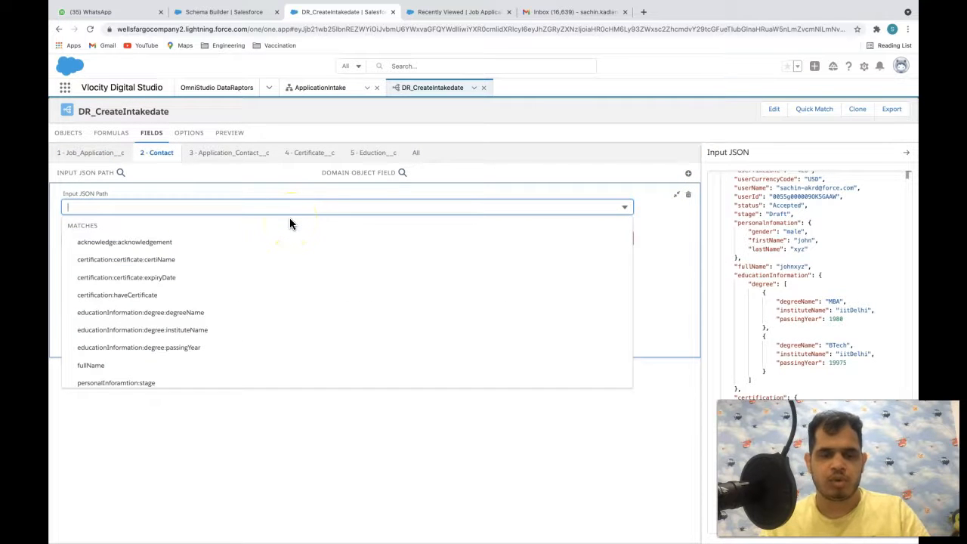
type("fir")
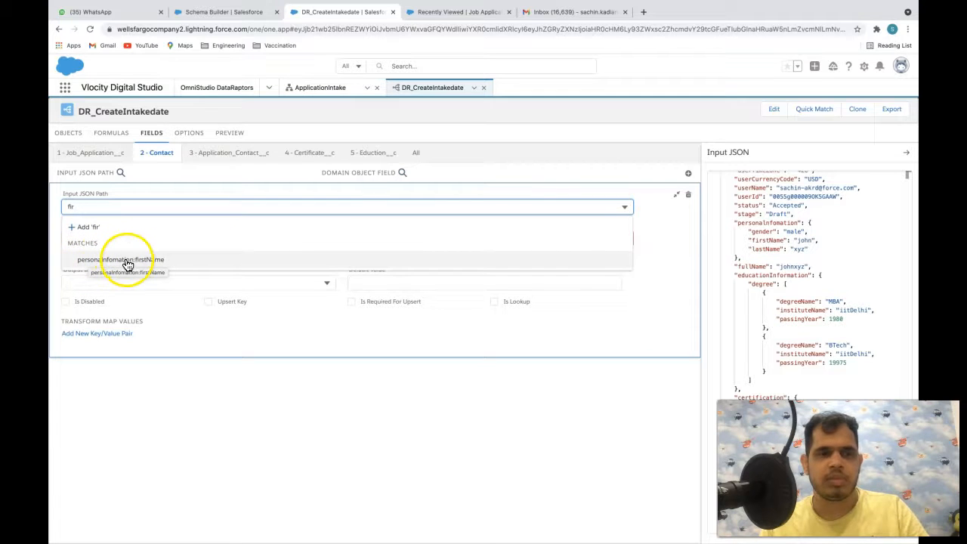
left_click(151, 262)
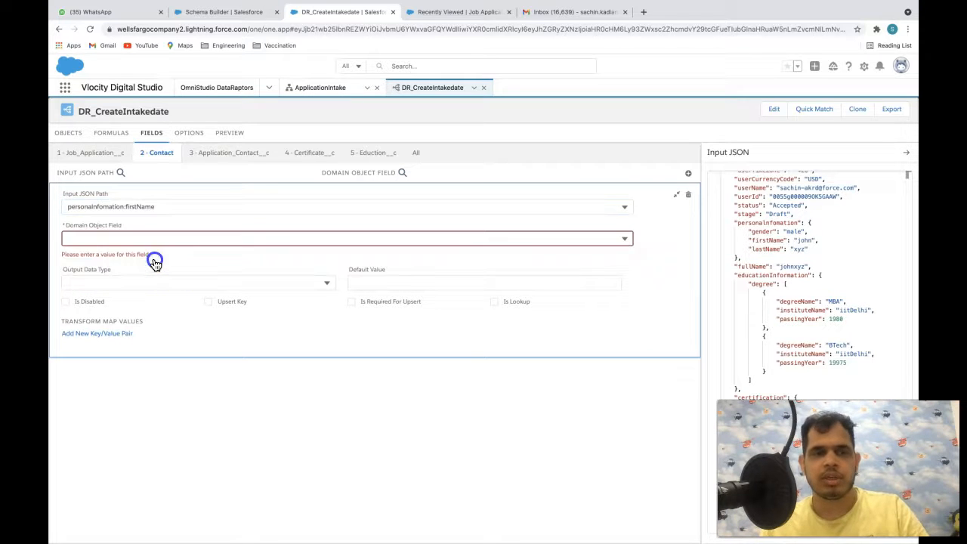
left_click(127, 237)
type("fir")
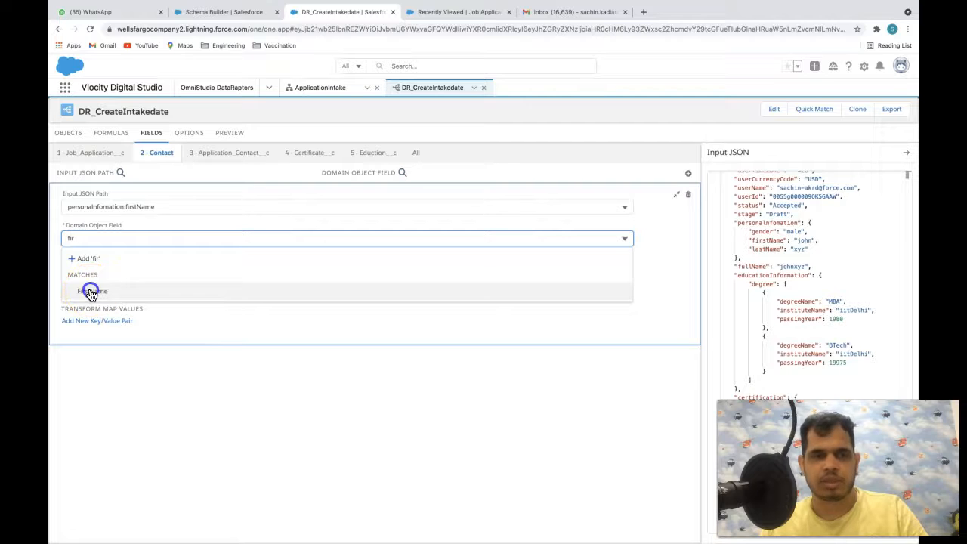
left_click(90, 293)
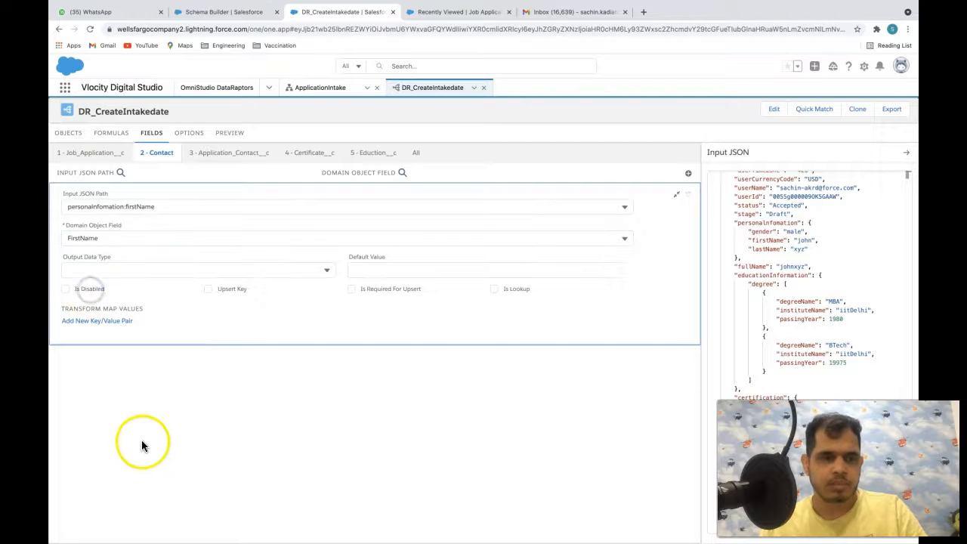
left_click(688, 176)
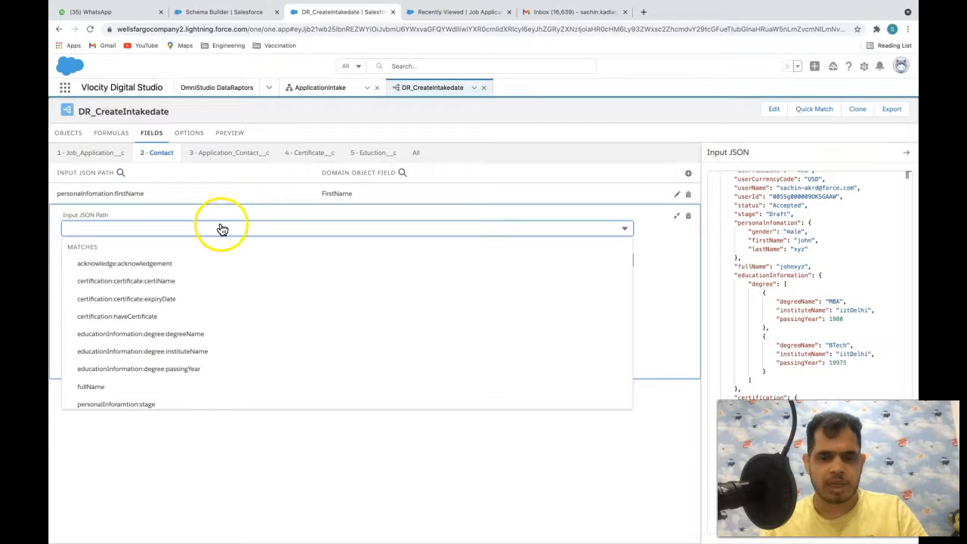
type("last")
left_click(163, 279)
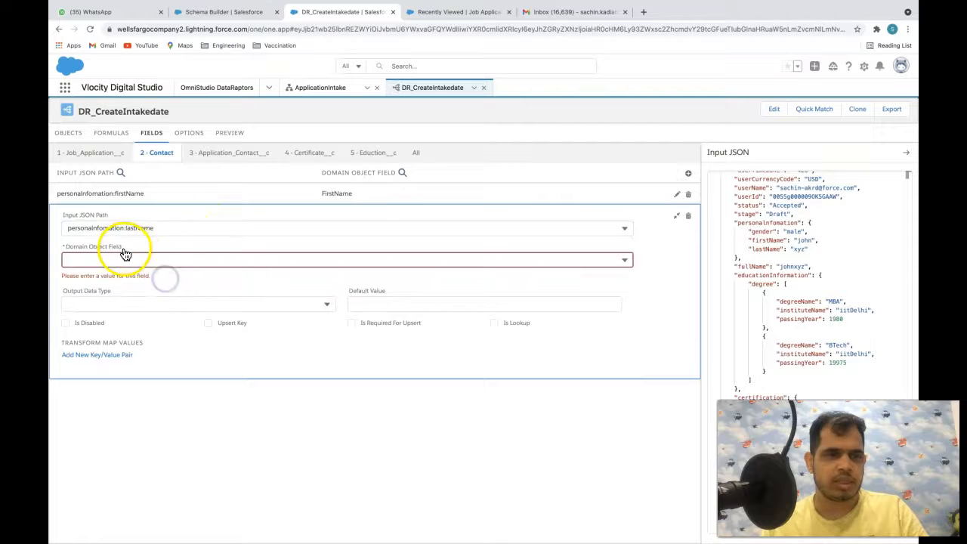
left_click(125, 259)
type("last")
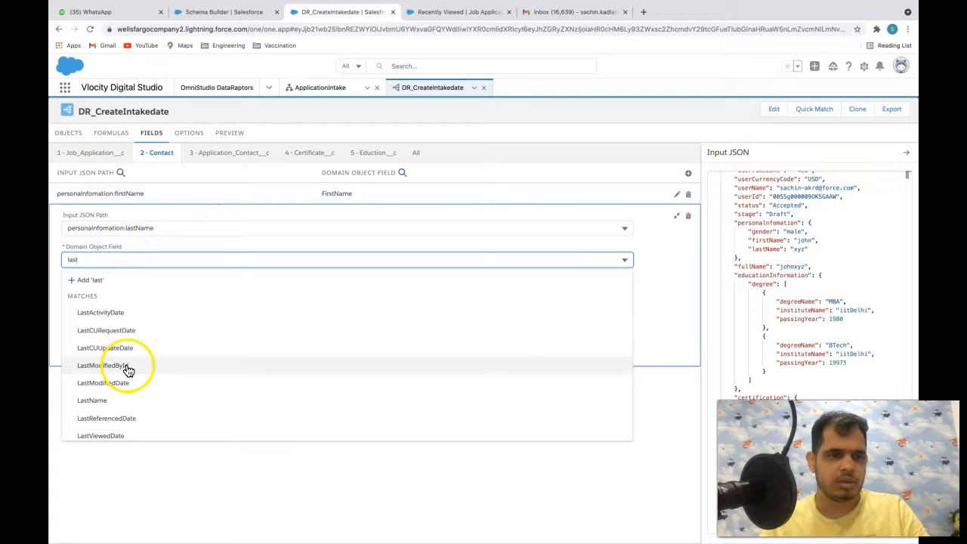
left_click(125, 401)
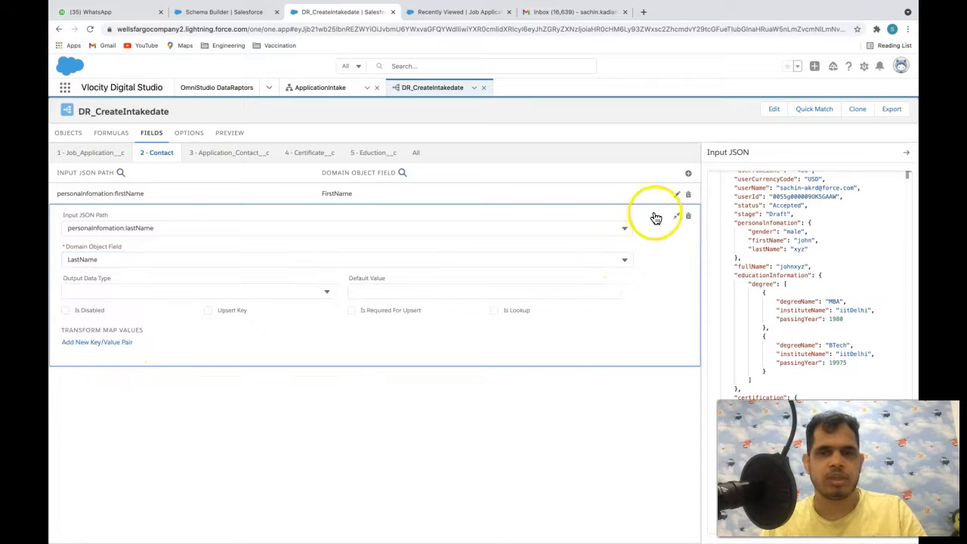
- Map personalInfomation:gender to the Contact field Gender__c
left_click(688, 173)
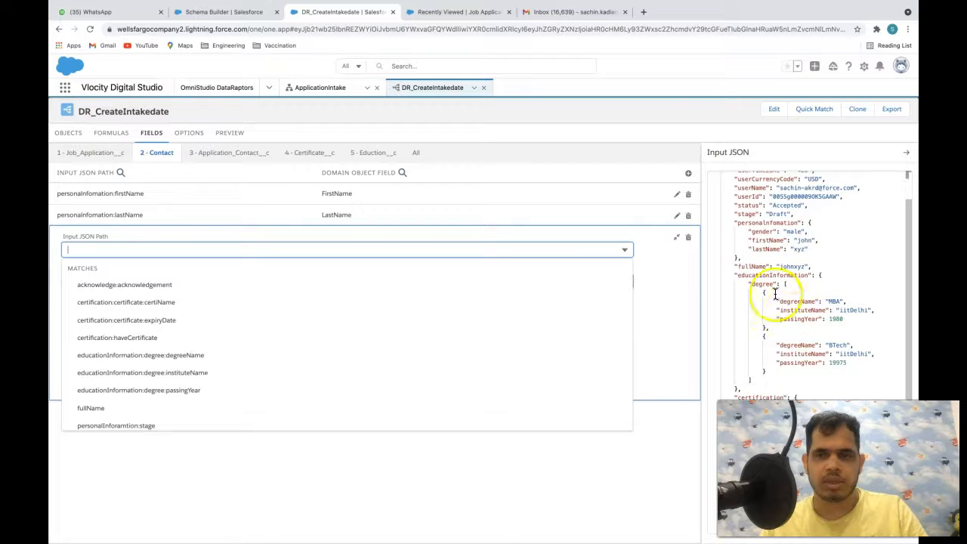
scroll(770, 246, "up", 2)
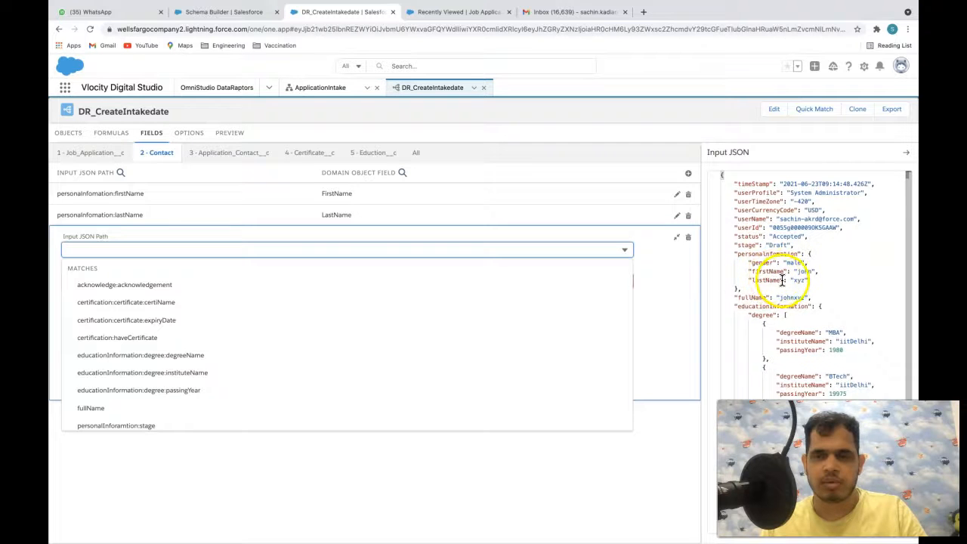
type("gen")
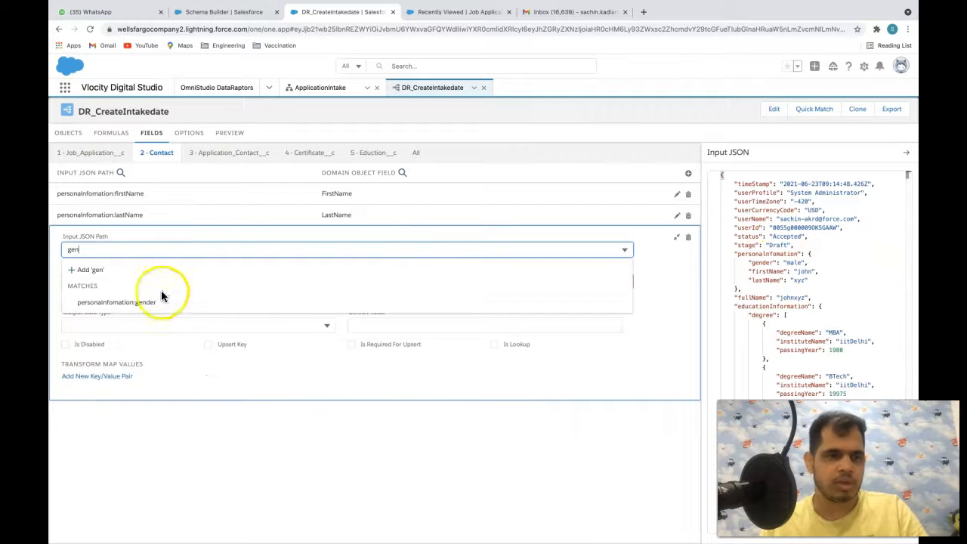
left_click(151, 298)
left_click(125, 260)
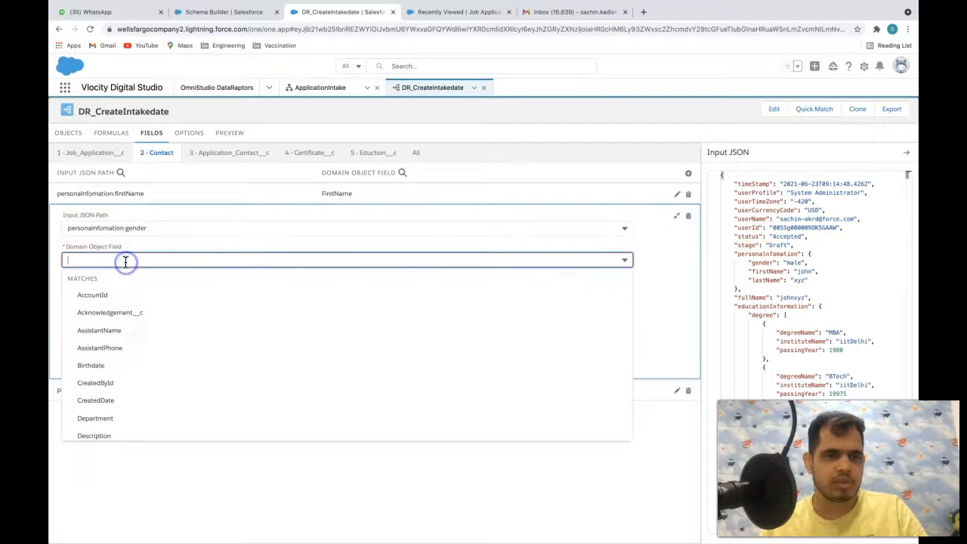
type("gen")
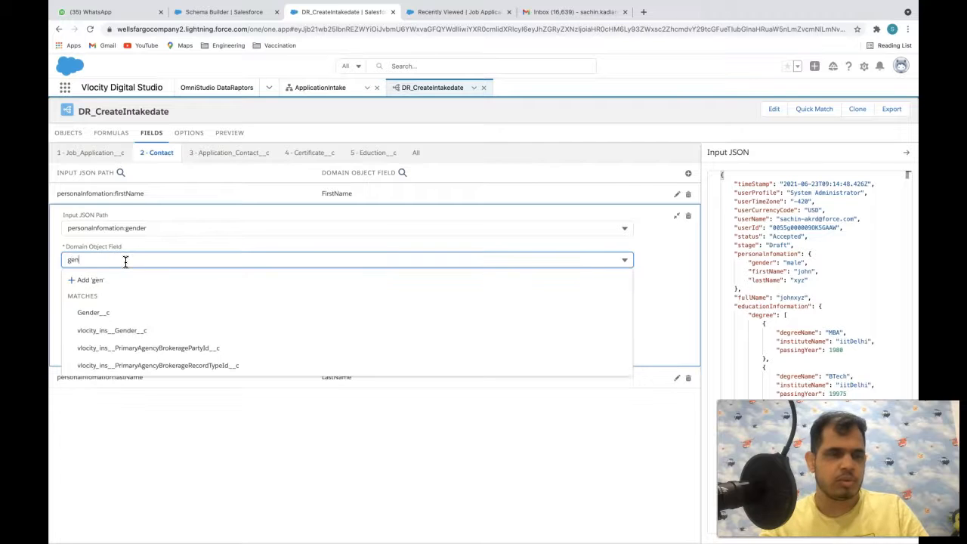
left_click(108, 311)
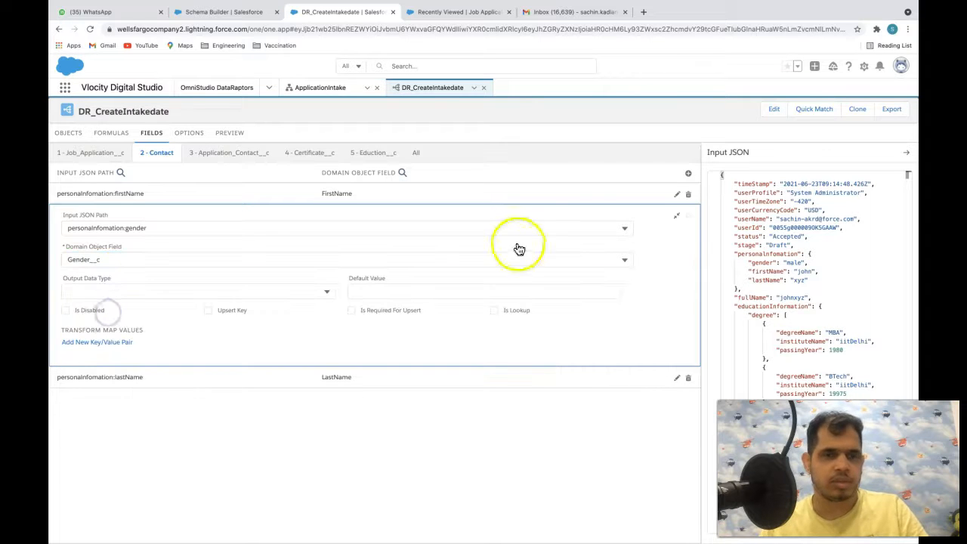
- Start another blank Contact mapping, try the 'pre' and 'lo' path filters, then clear them
left_click(688, 173)
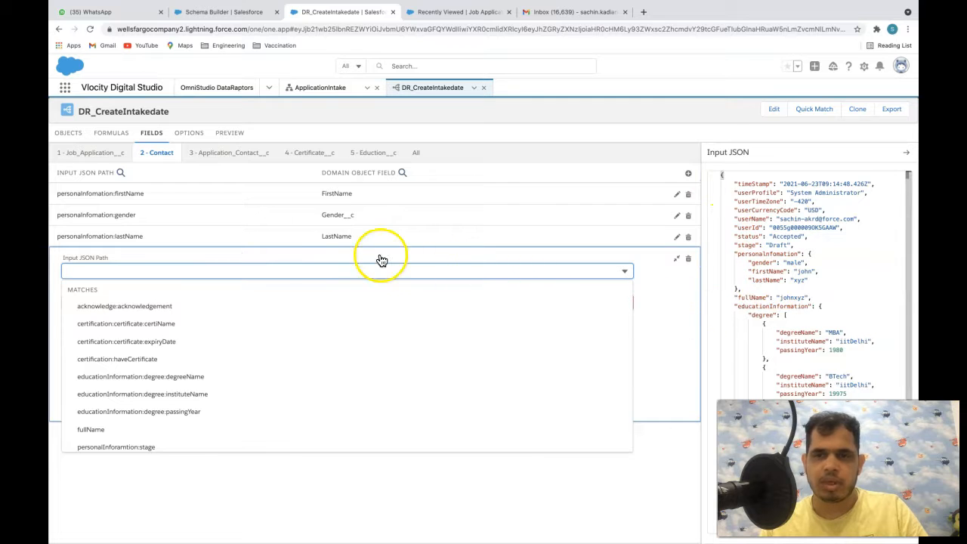
type("pre")
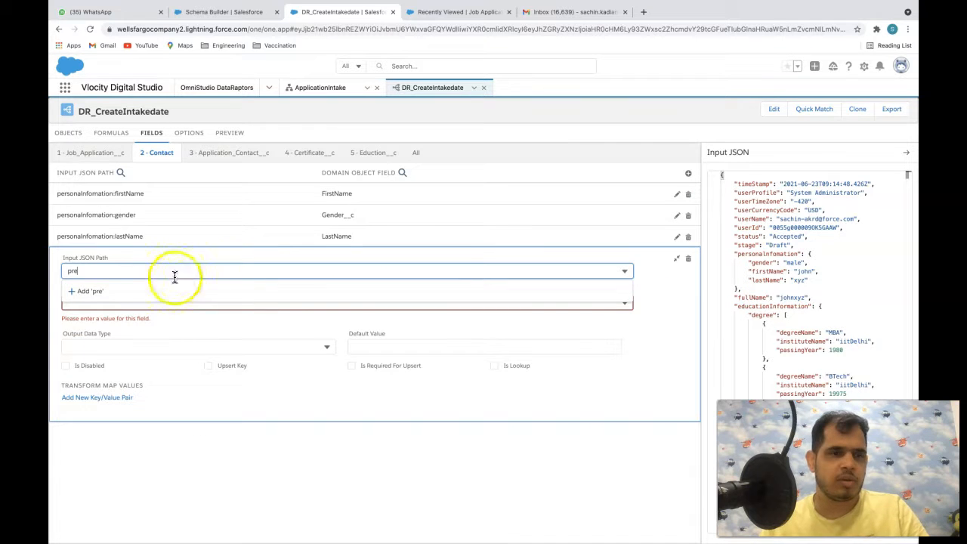
left_click(152, 290)
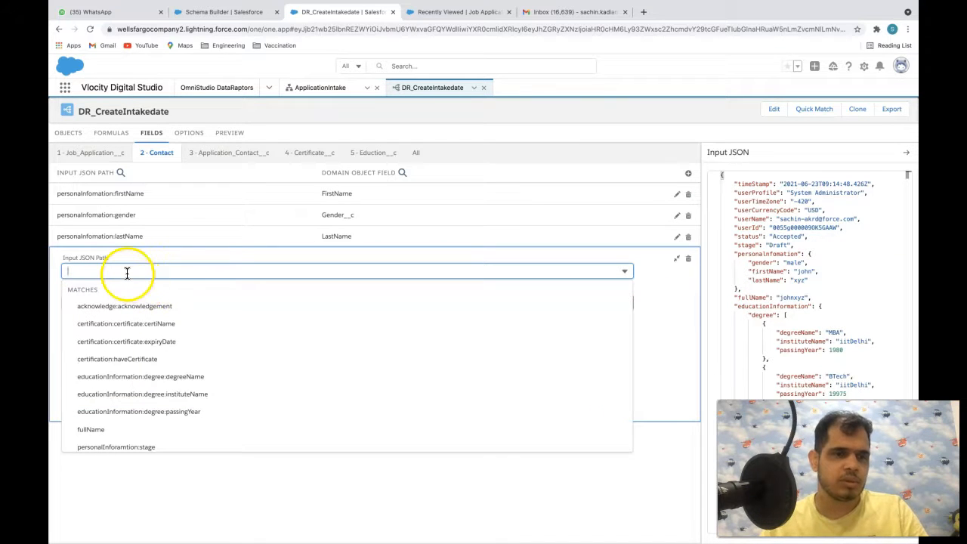
type("lo")
key("BackSpace")
key("BackSpace")
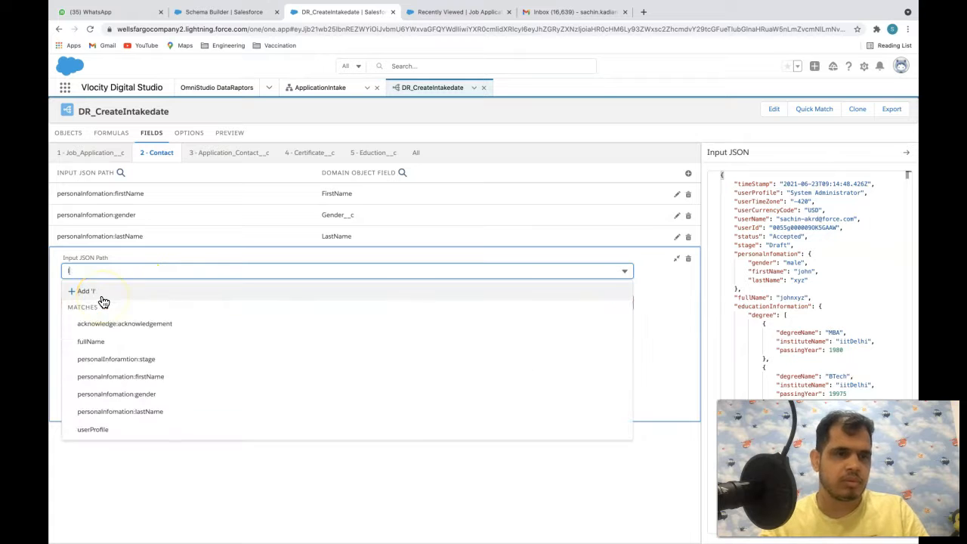
left_click(771, 280)
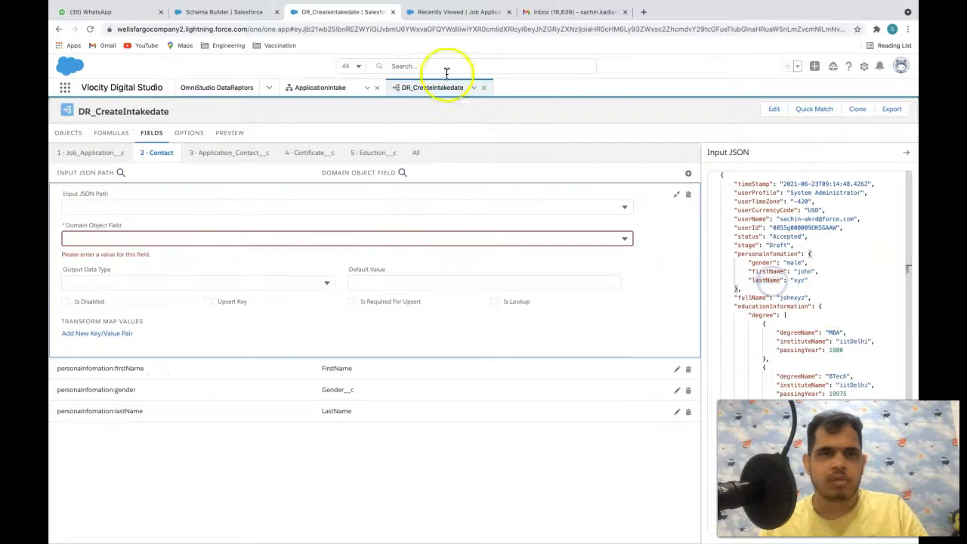
- Step back in the ApplicationIntake preview to the Personal Information page
left_click(316, 88)
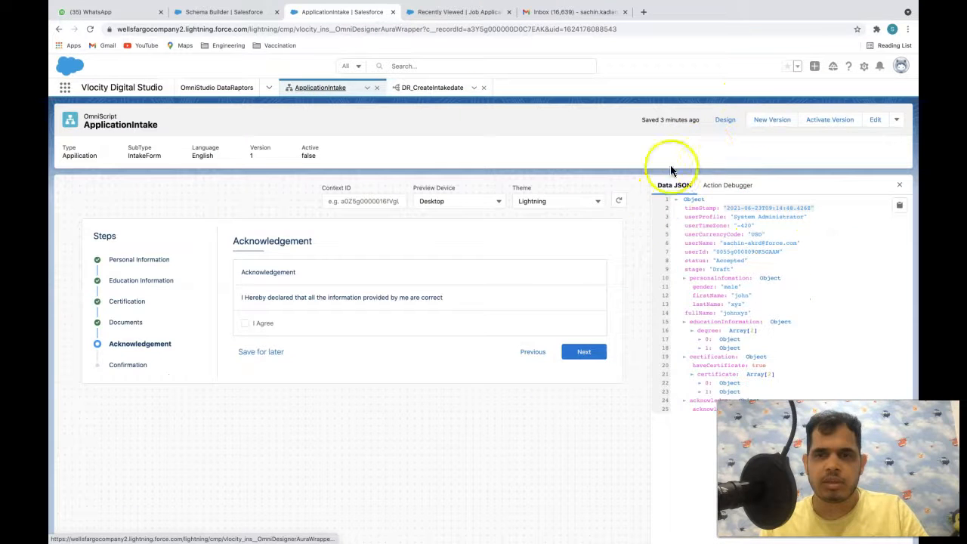
left_click(533, 355)
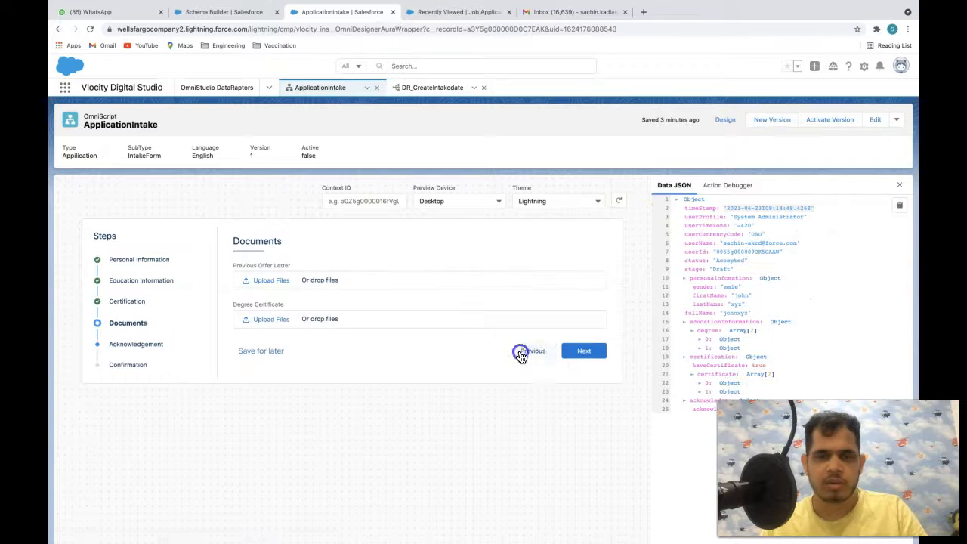
left_click(520, 351)
left_click(526, 428)
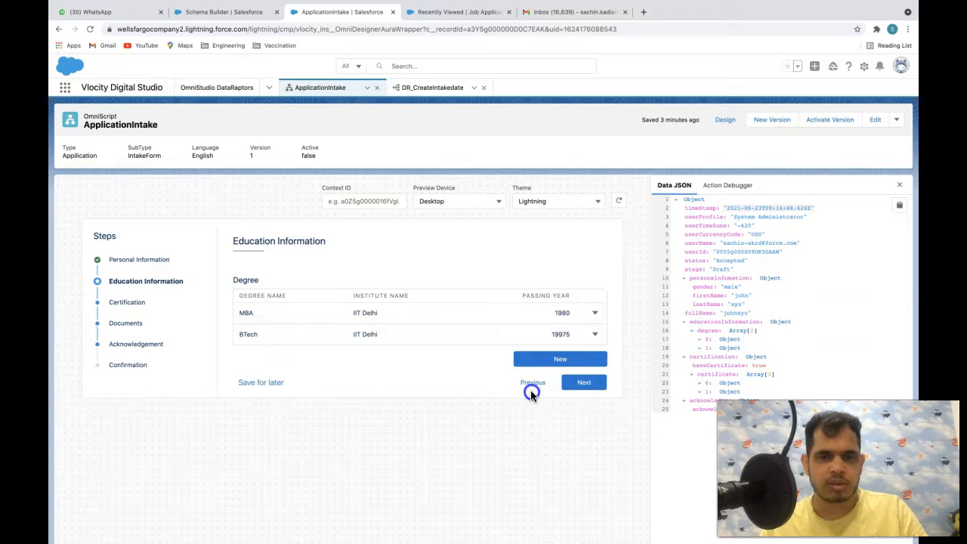
left_click(529, 383)
scroll(348, 427, "down", 1)
- Enter the email, expected CTC 100000, and preferred locations Mumbai and Hyderabad
left_click(283, 366)
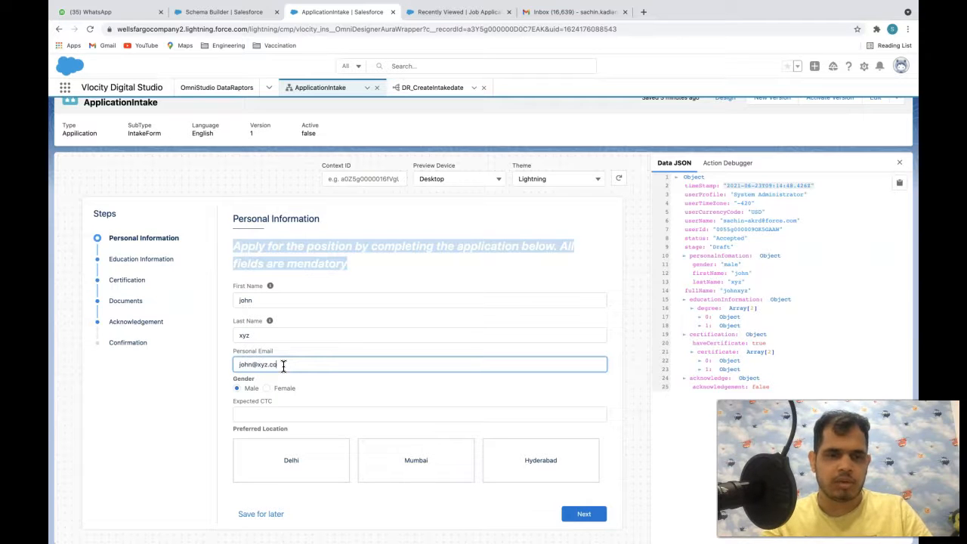
left_click(302, 412)
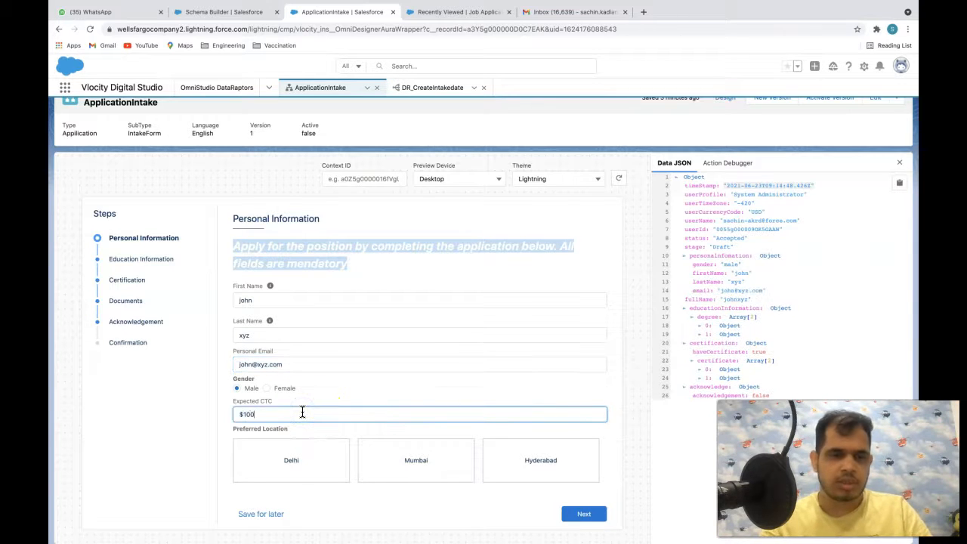
type("1000000.00")
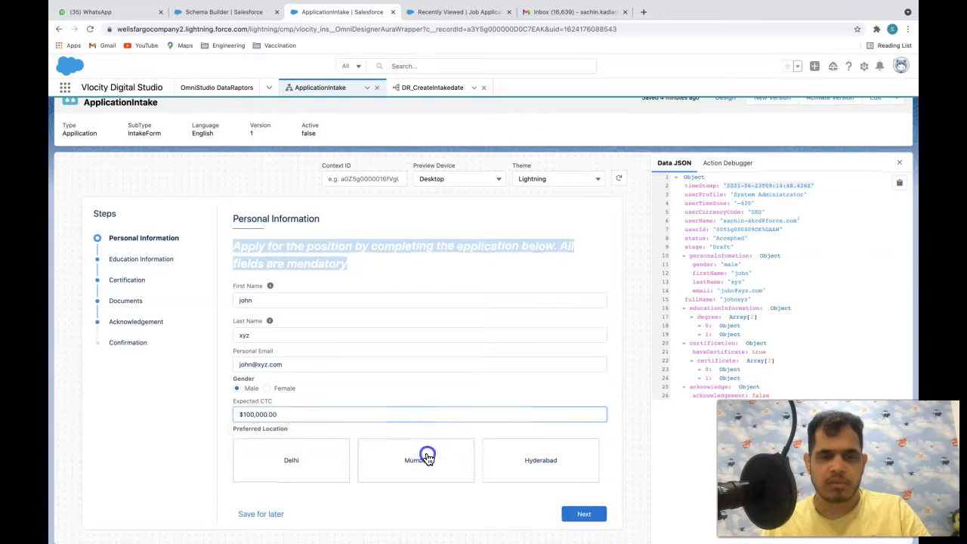
left_click(424, 456)
left_click(519, 454)
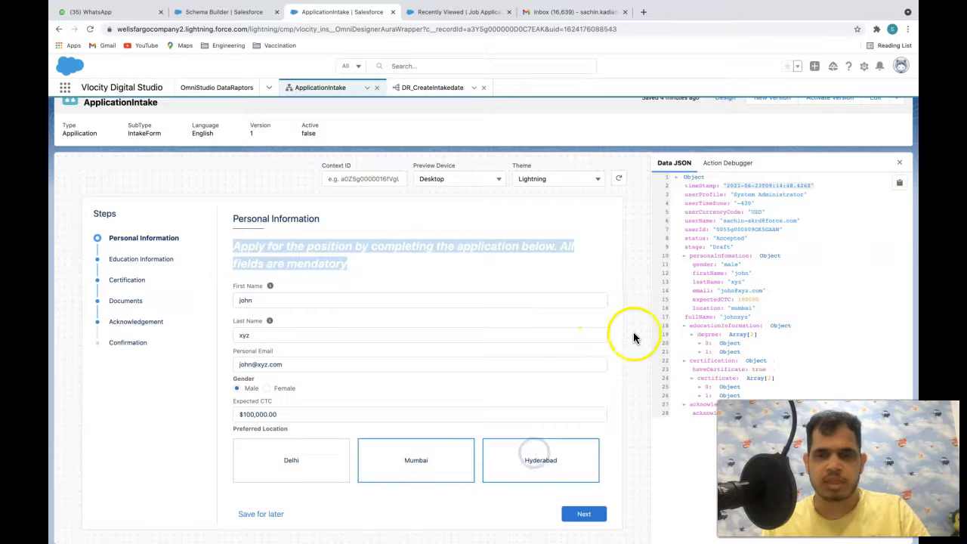
left_click(427, 87)
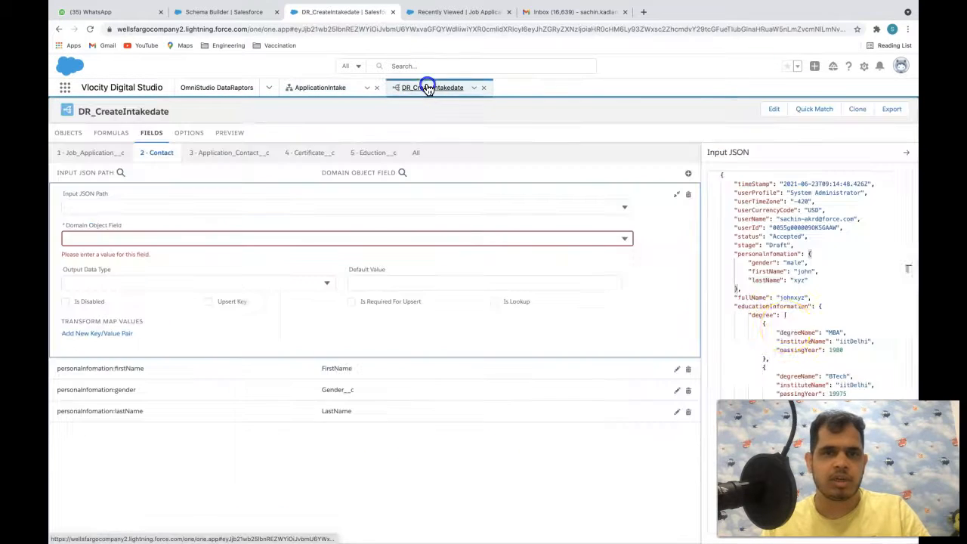
- Replace the DataRaptor's sample input JSON with the updated preview data
left_click(800, 275)
key("ctrl+a")
key("ctrl+v")
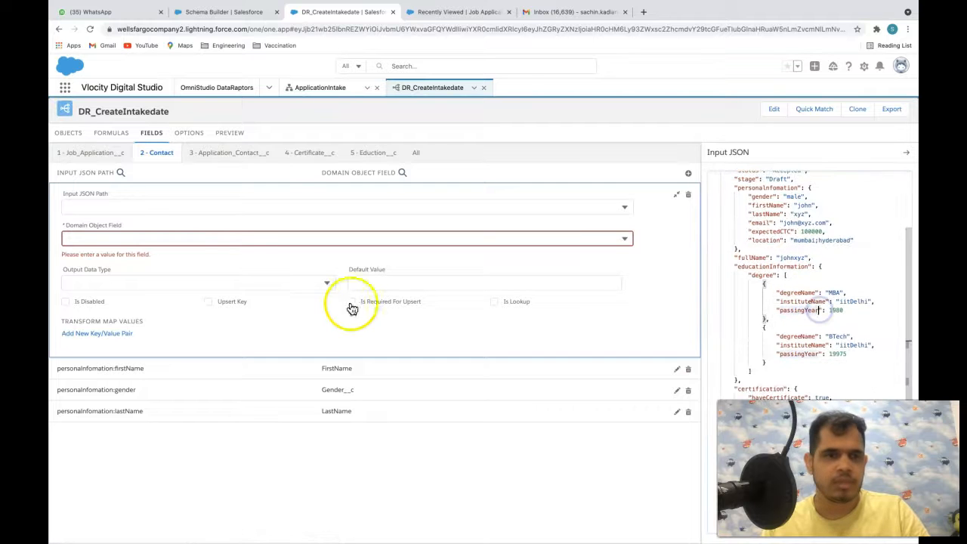
- Map personalInfomation:location to the Contact field Preferred_Location__c
left_click(205, 235)
left_click(168, 205)
type("loca")
left_click(145, 257)
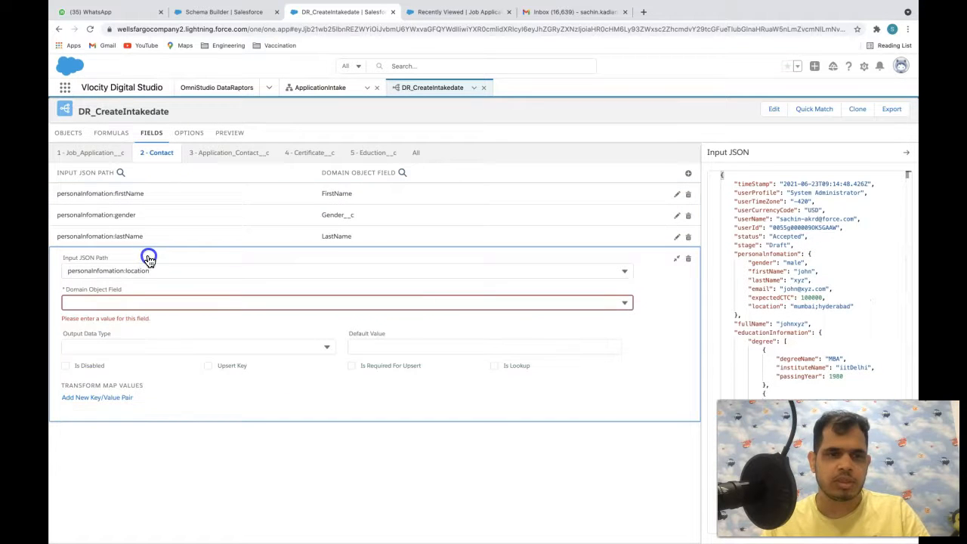
left_click(123, 301)
type("loc")
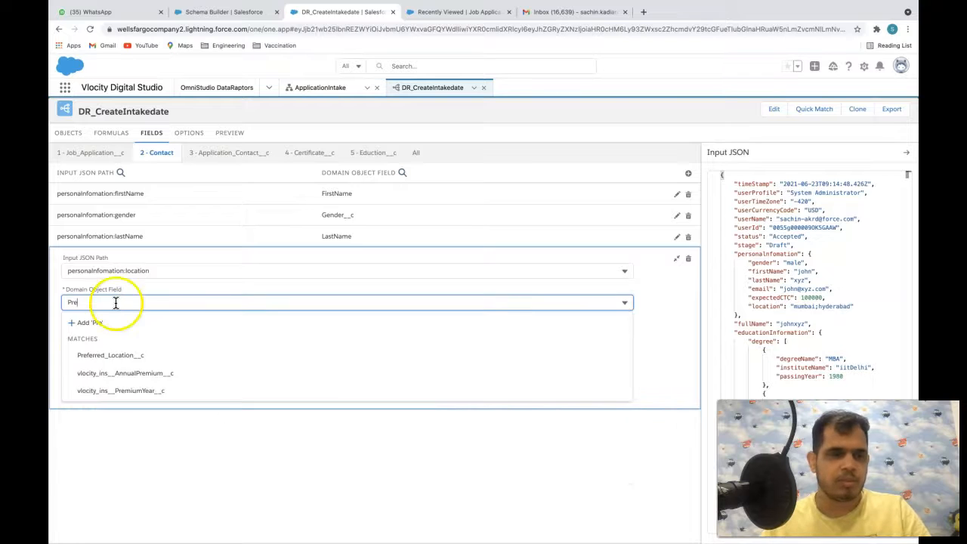
left_click(103, 354)
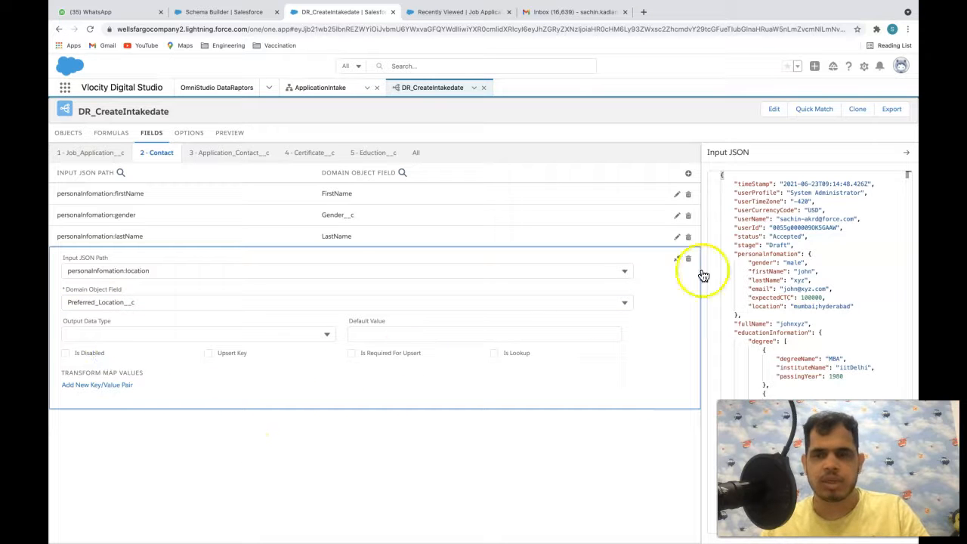
- Map personalInfomation:expectedCTC to the Contact field Expected_CTC__c
left_click(688, 172)
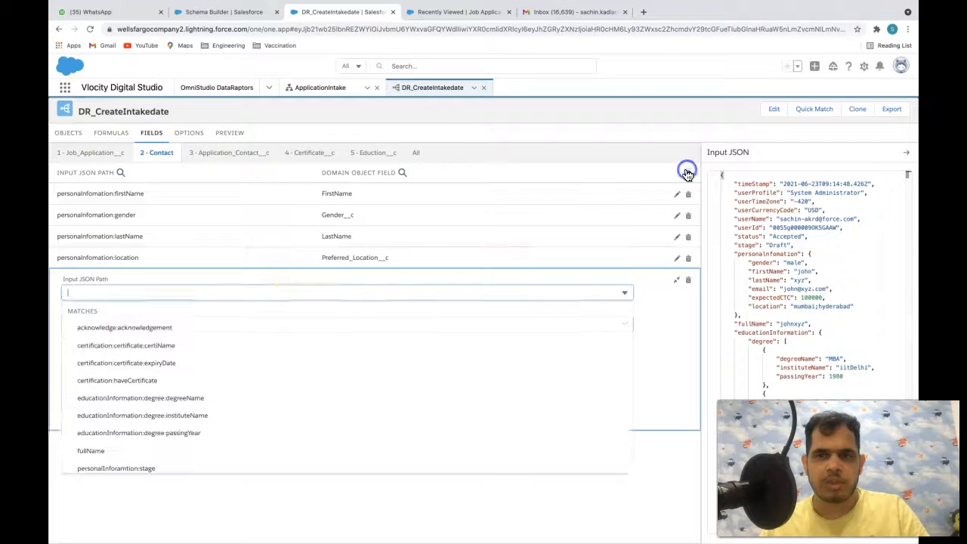
type("expe")
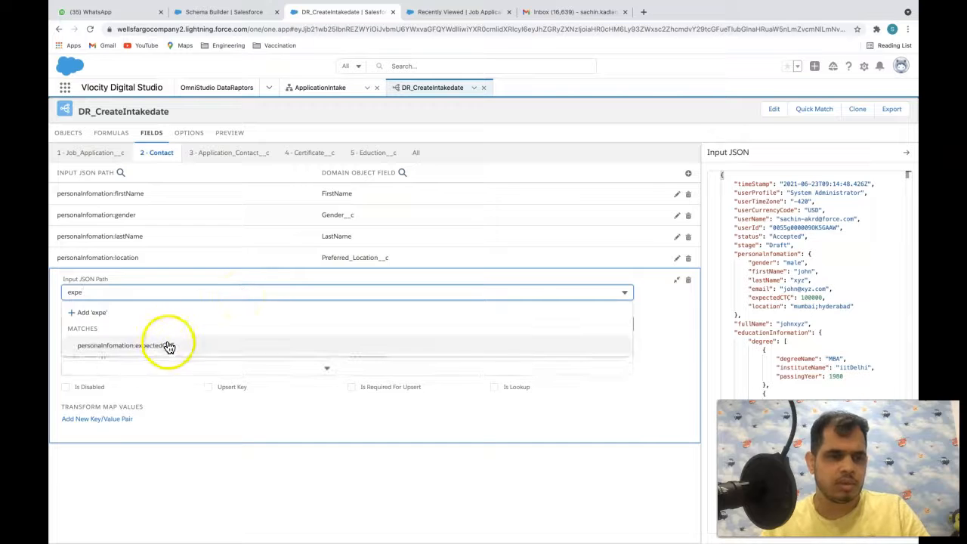
left_click(160, 343)
left_click(98, 238)
type("Exc")
key("BackSpace")
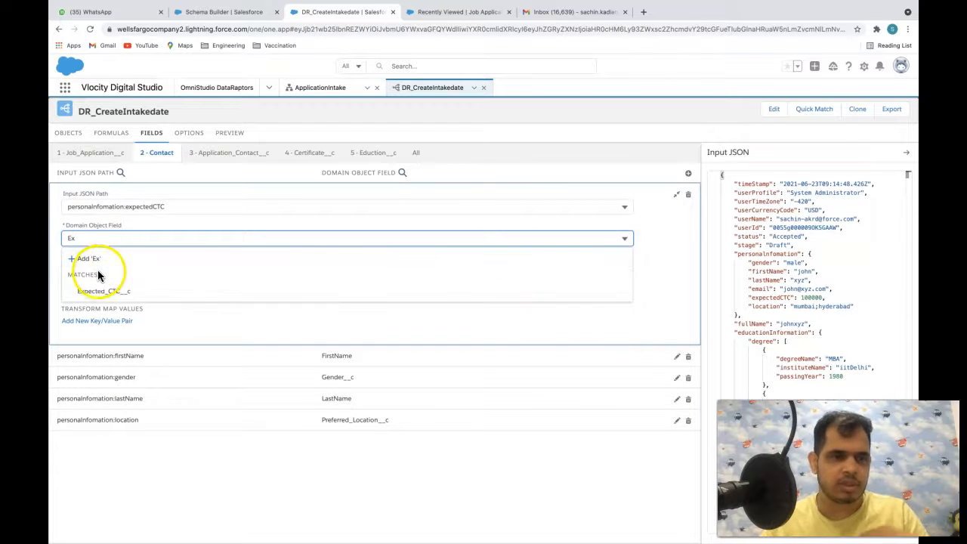
left_click(104, 289)
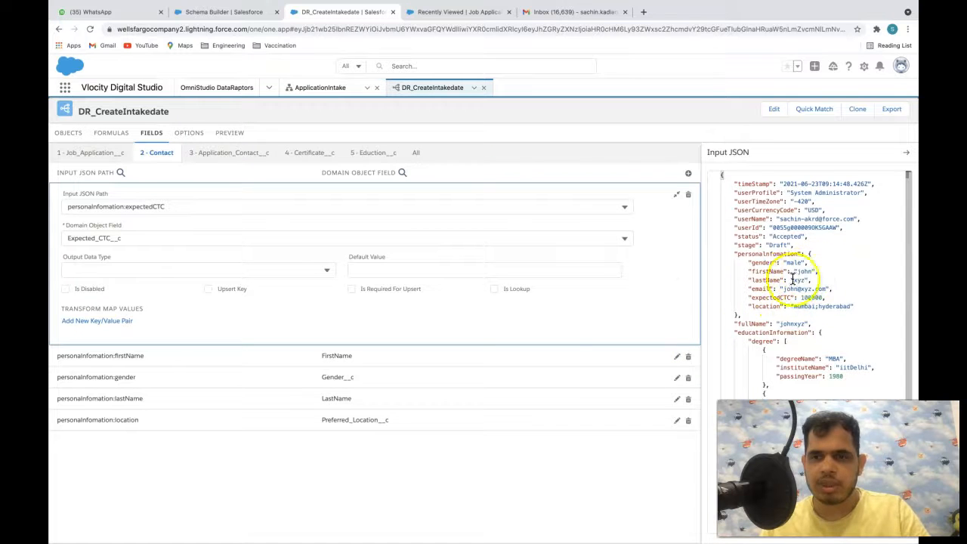
scroll(511, 287, "up", 2)
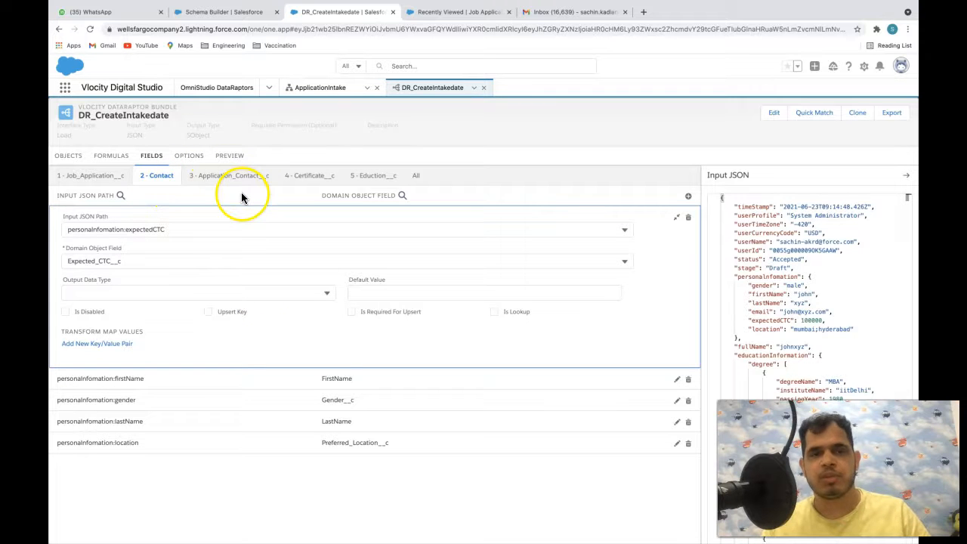
- Check Application_Contact__c's mappings and object links, then start a Certificate__c mapping
left_click(228, 175)
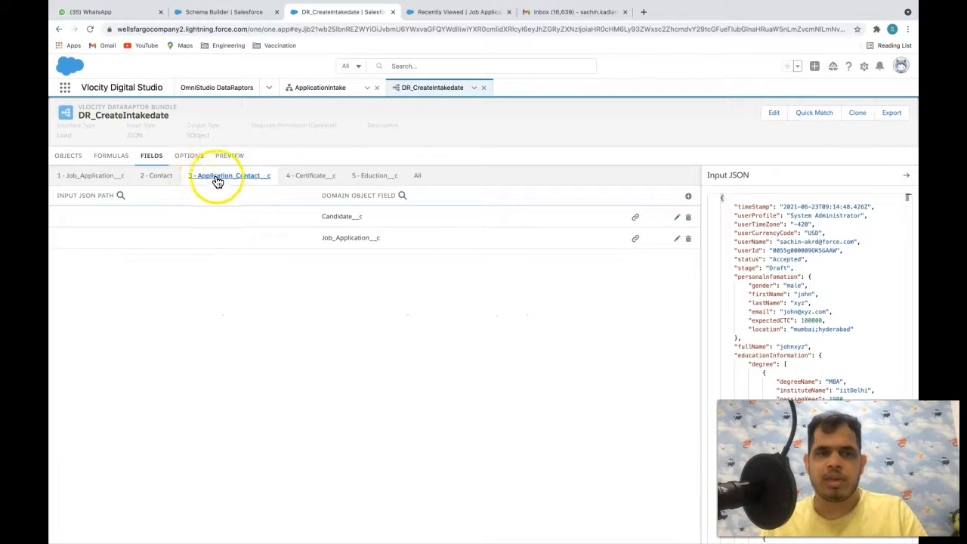
left_click(66, 157)
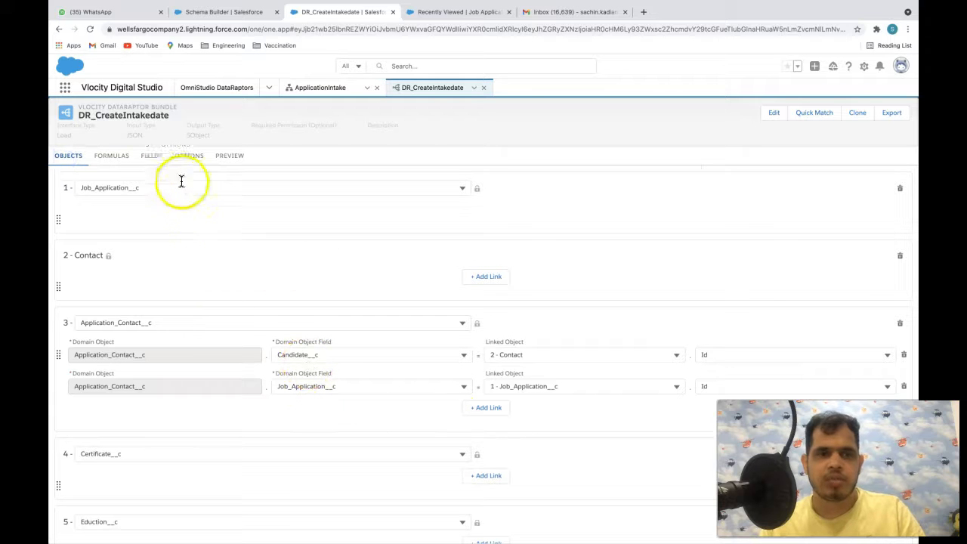
left_click(151, 156)
left_click(228, 176)
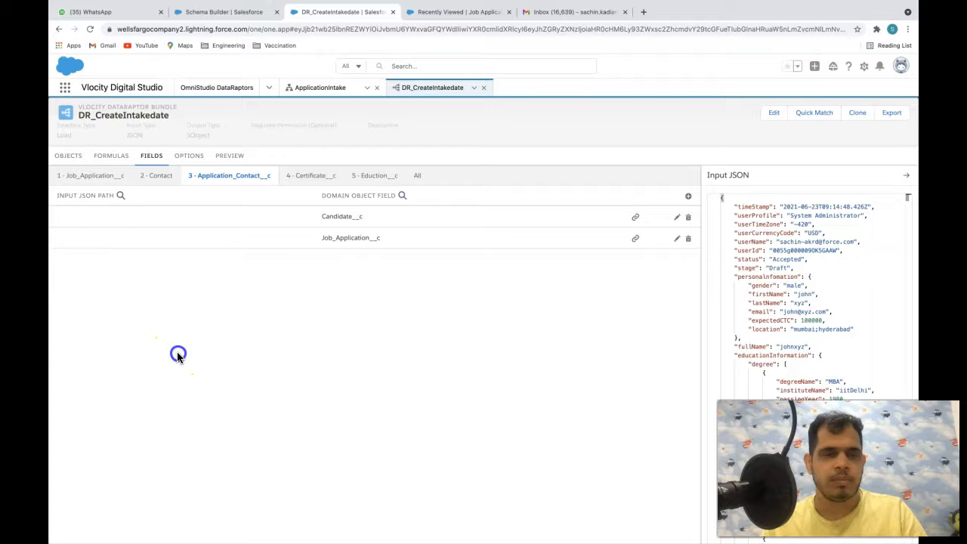
left_click(308, 174)
left_click(688, 195)
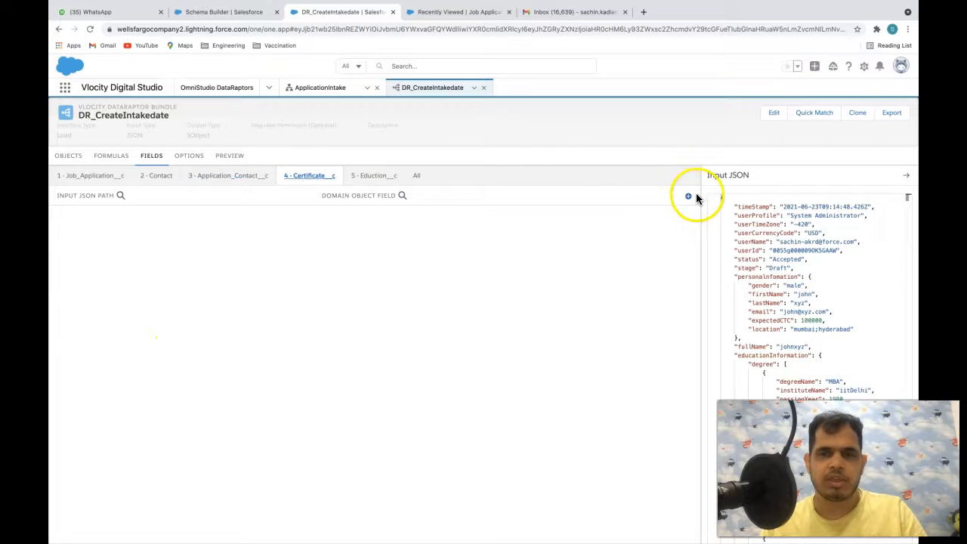
- Map certification:certificate:certiName to the Certificate__c Name field
left_click(280, 232)
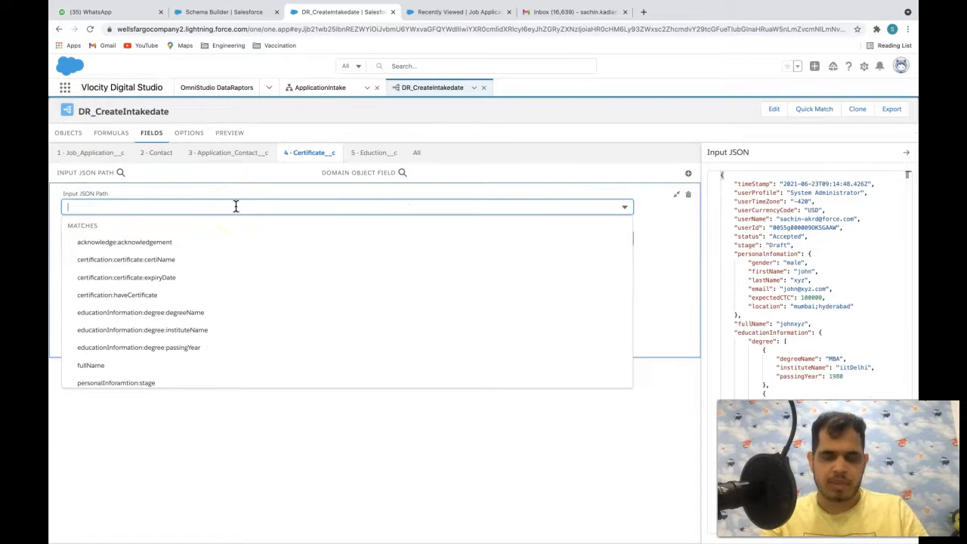
type("name")
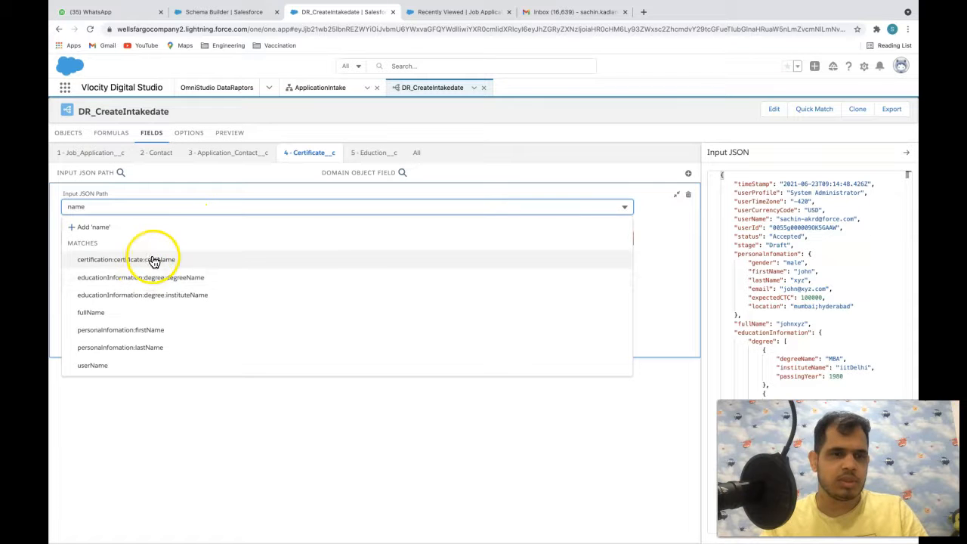
left_click(152, 260)
left_click(124, 234)
type("name")
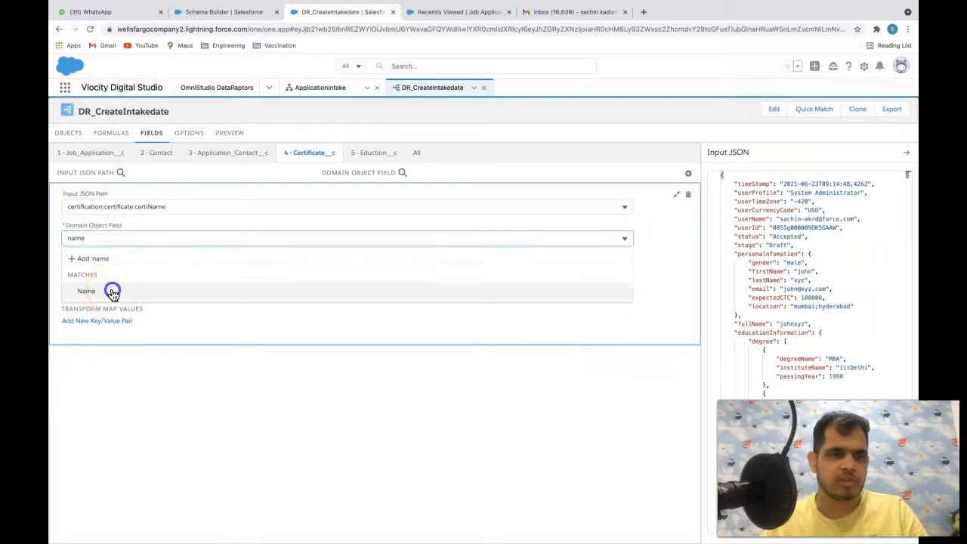
left_click(113, 290)
- Map certification:certificate:expiryDate to Certificate__c's Expiry_Date__c field
left_click(688, 173)
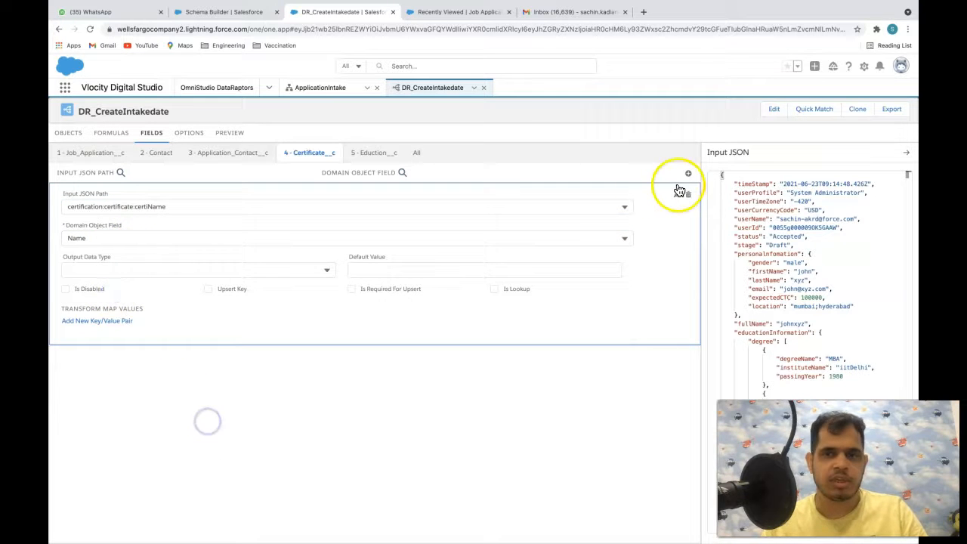
left_click(260, 214)
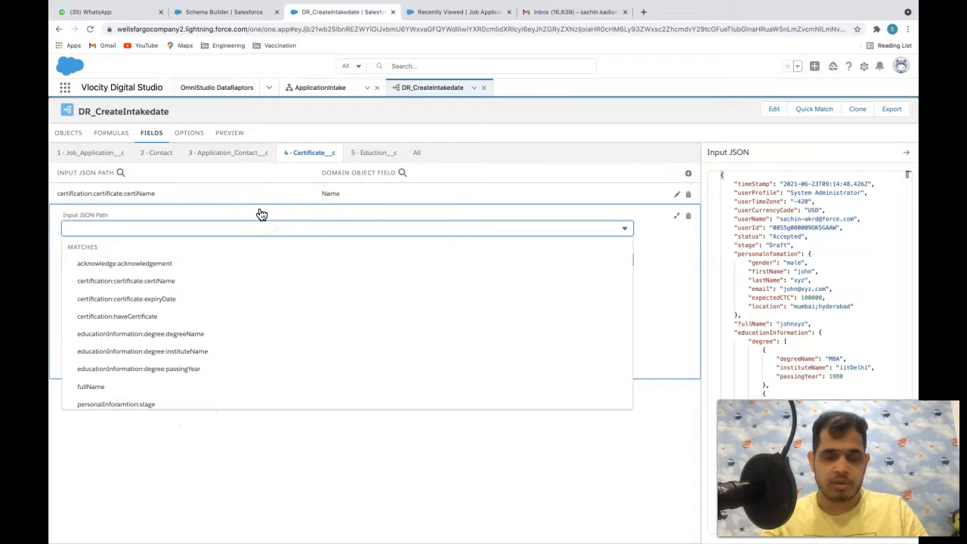
type("exp")
left_click(167, 276)
left_click(134, 257)
type("ex")
left_click(131, 303)
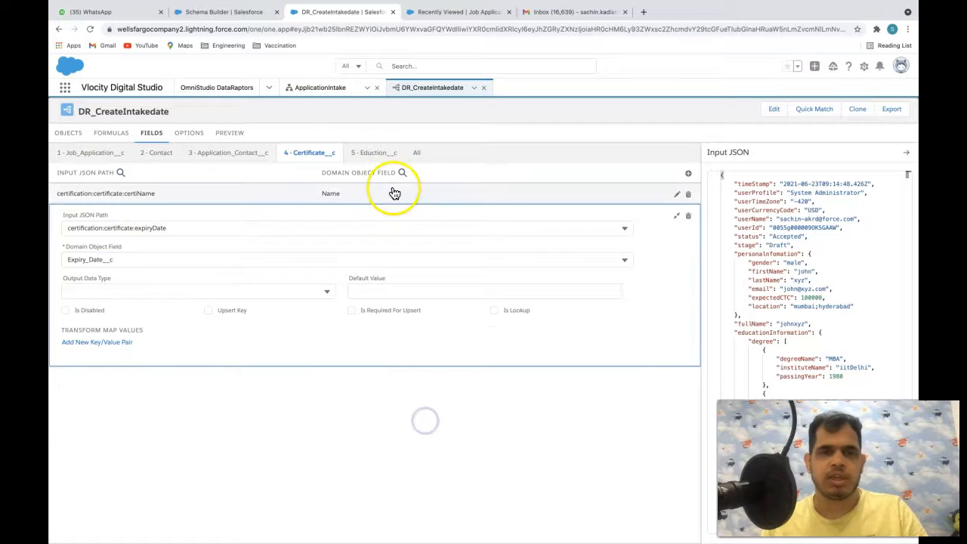
left_click(382, 154)
- Map educationInformation:degree:degreeName to the Eduction__c Name field
left_click(687, 173)
left_click(367, 208)
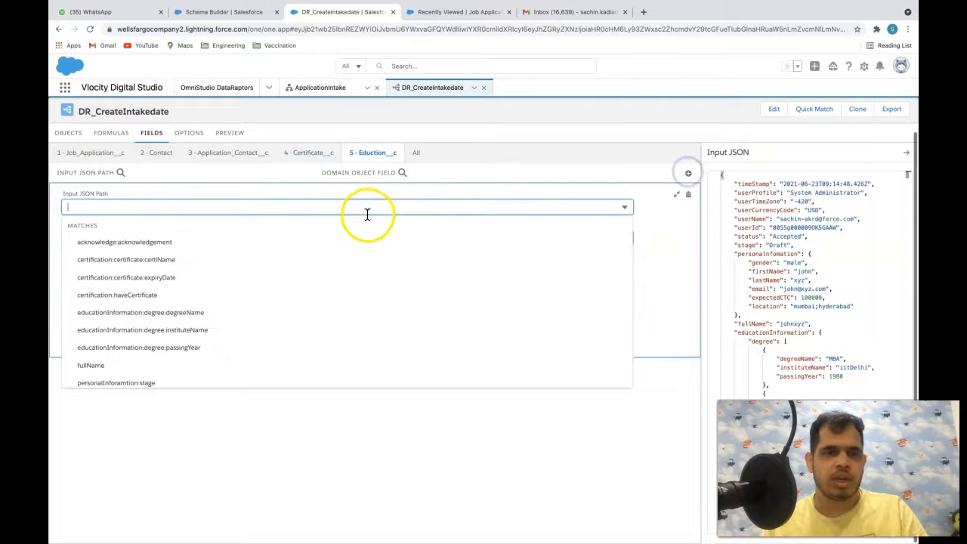
type("name")
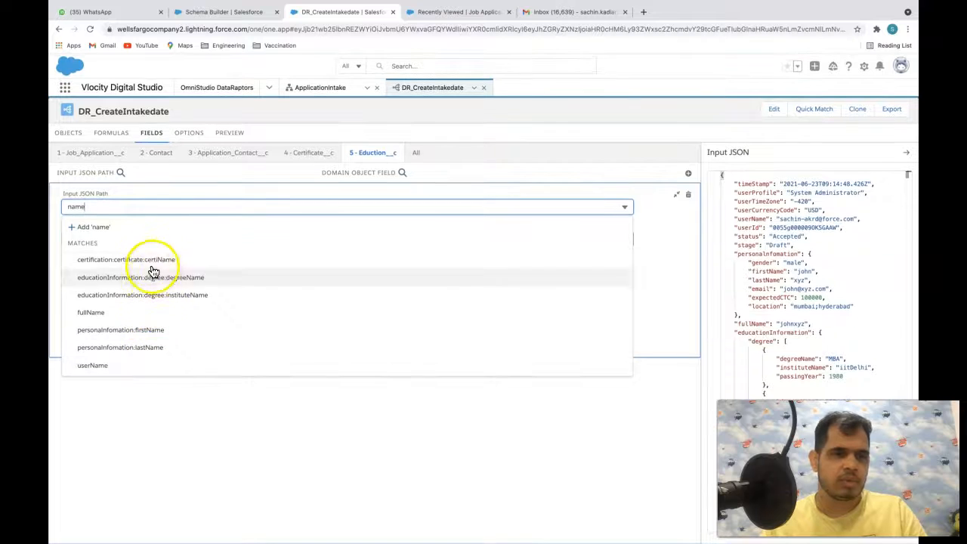
left_click(190, 279)
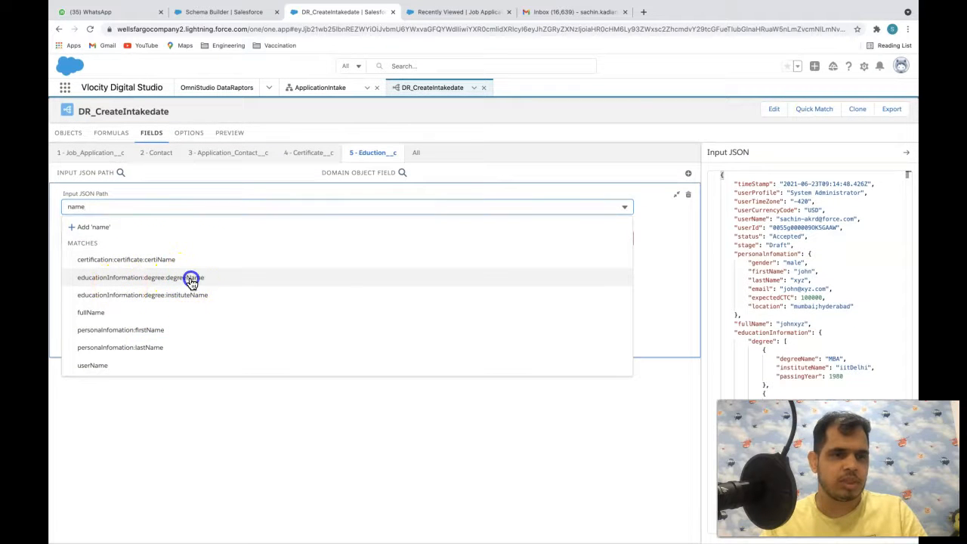
left_click(148, 238)
type("name")
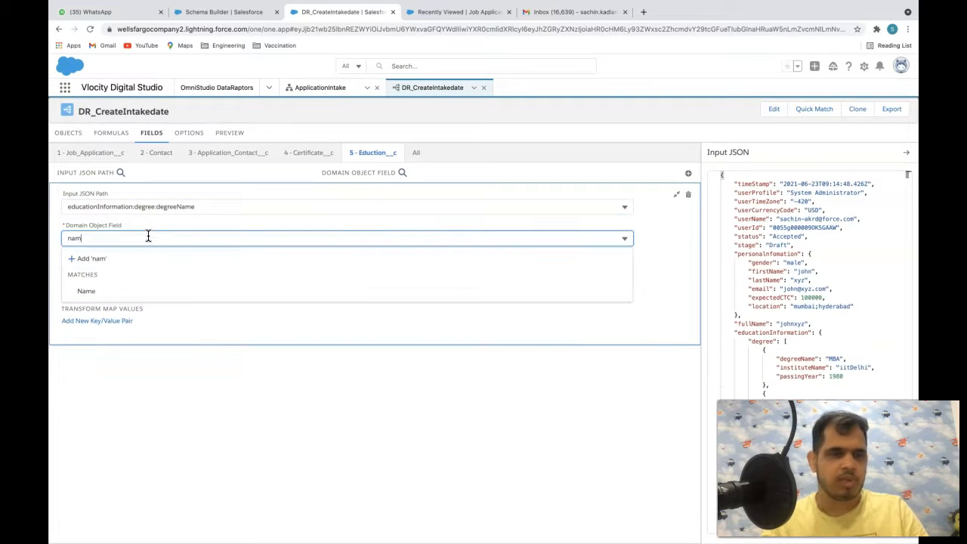
left_click(136, 296)
- Map educationInformation:degree:passingYear to Eduction__c's Passing_Year__c field
left_click(688, 173)
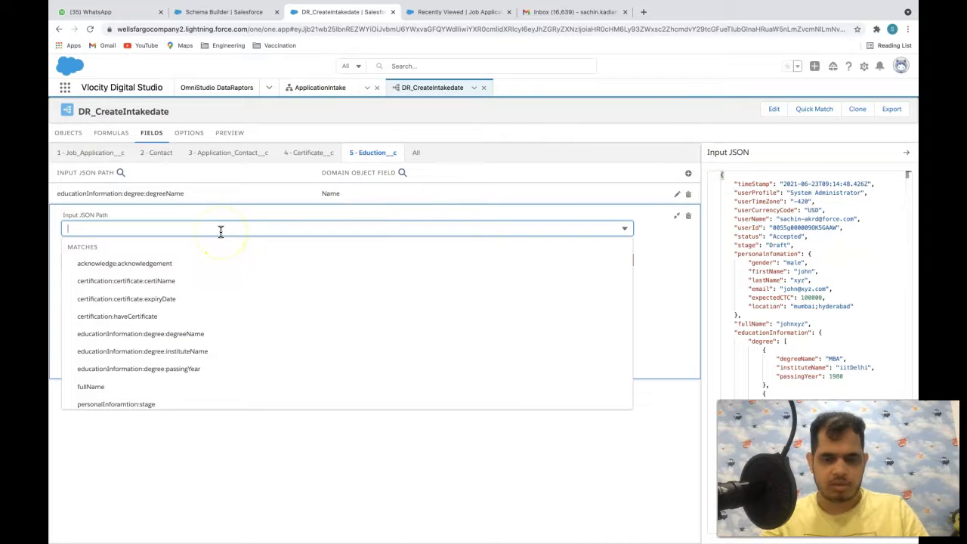
type("year")
left_click(168, 277)
left_click(162, 263)
type("year")
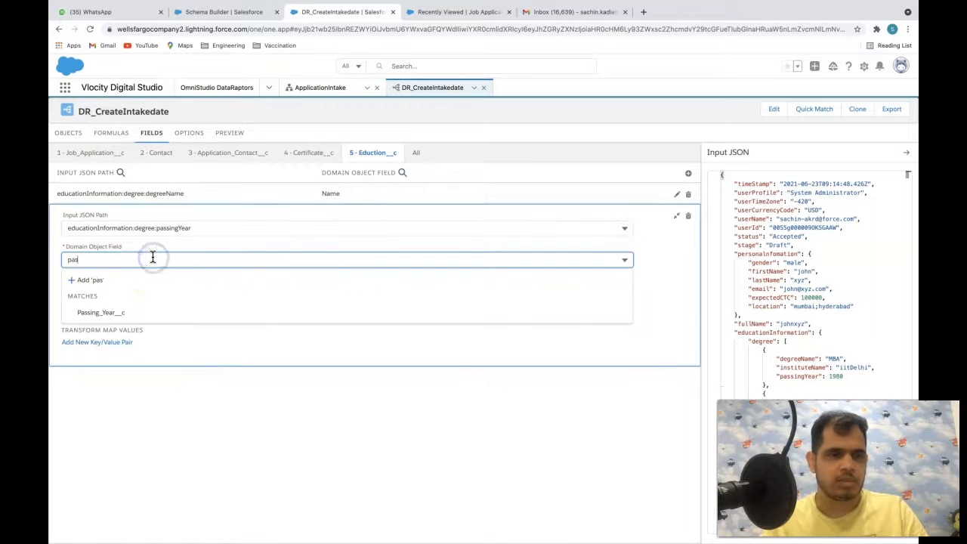
left_click(127, 313)
left_click(680, 179)
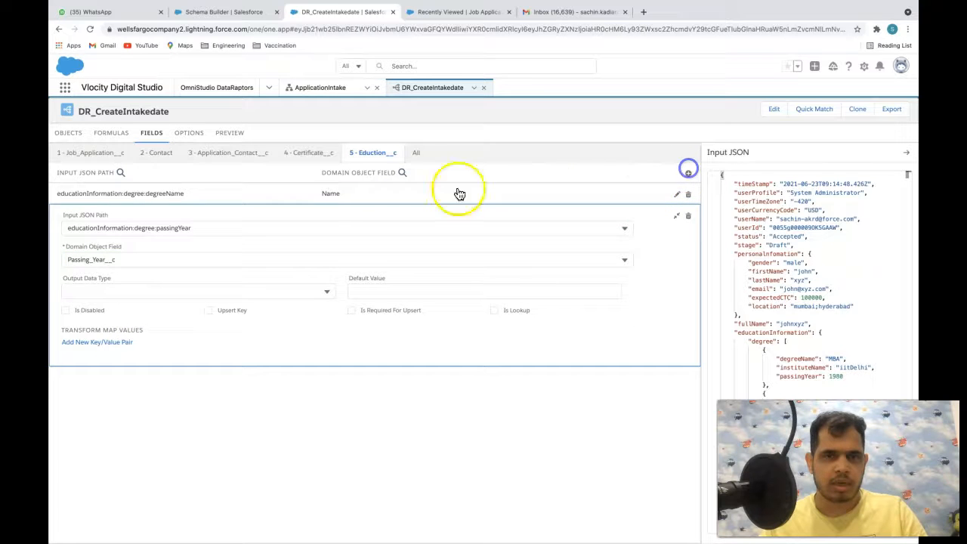
- Map educationInformation:degree:instituteName to Institute__c, then view the object links
left_click(687, 172)
type("inst")
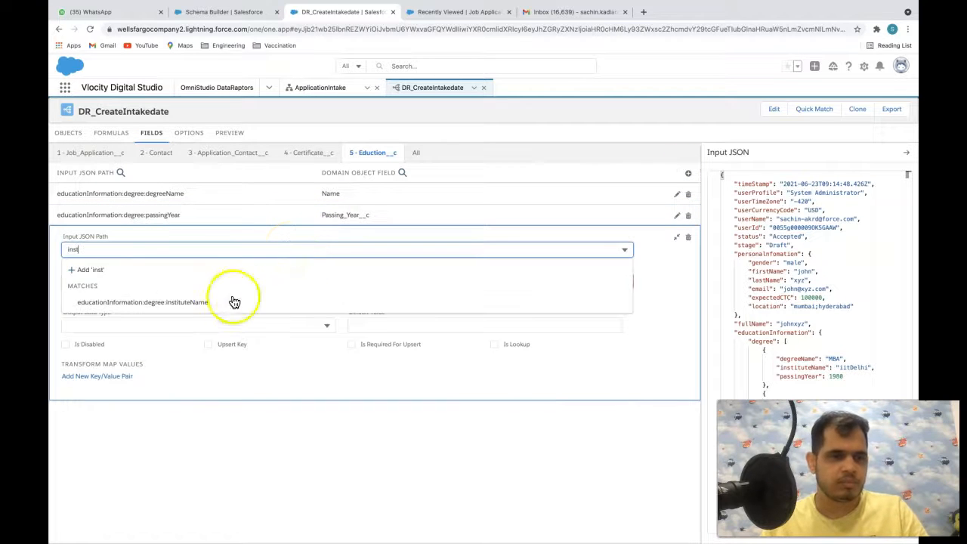
left_click(226, 302)
left_click(122, 262)
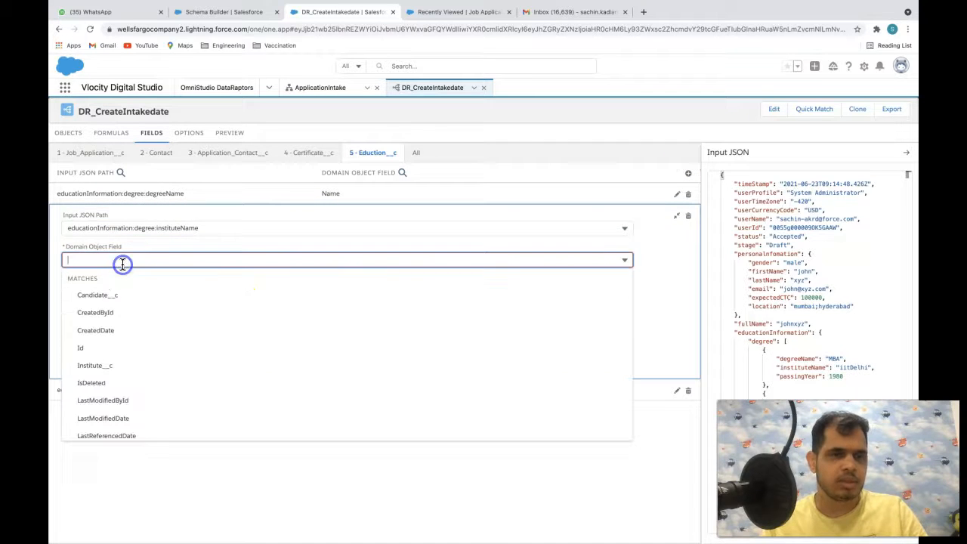
scroll(106, 342, "down", 1)
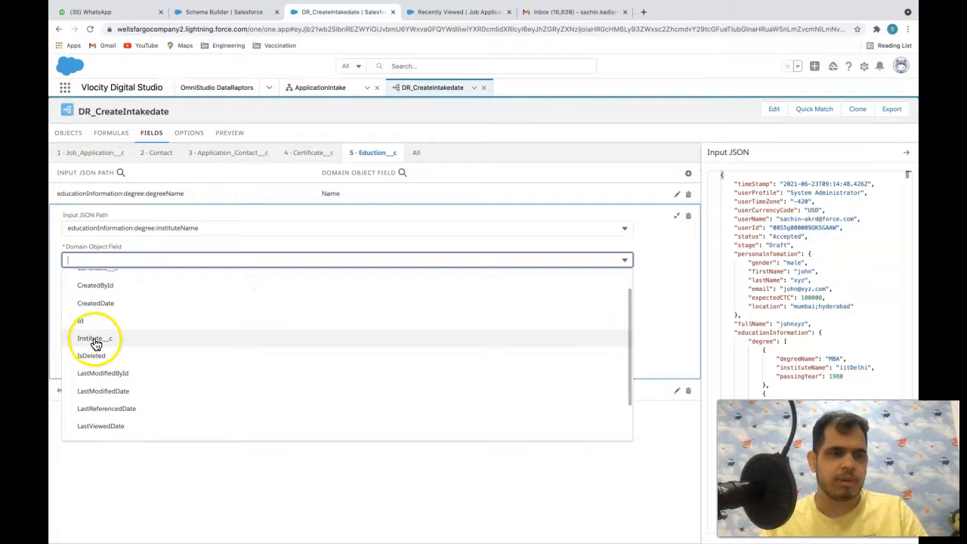
left_click(95, 341)
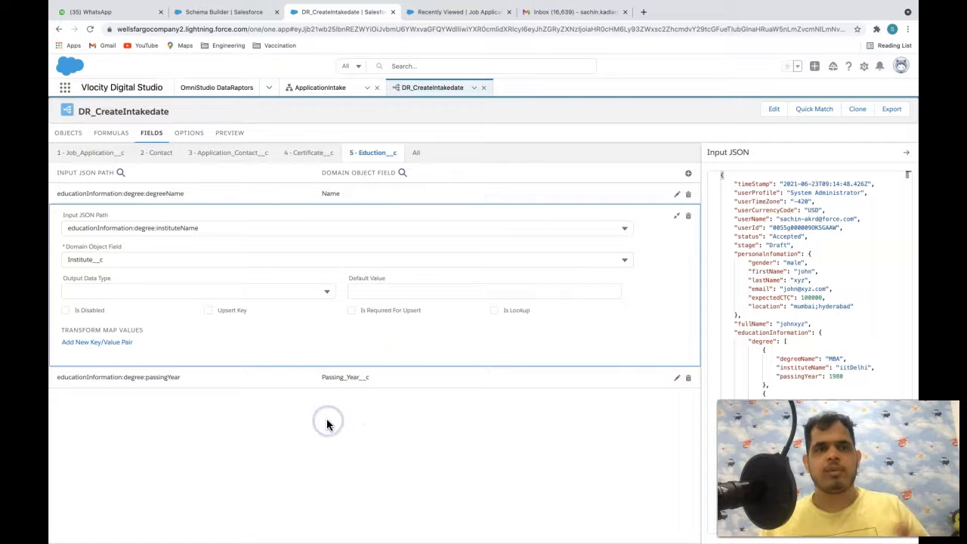
left_click(64, 133)
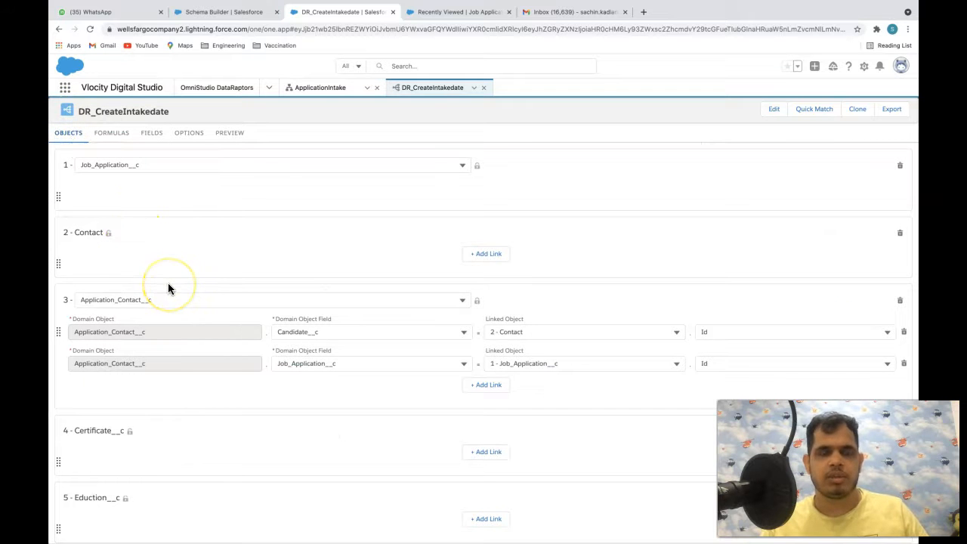
- Inspect the personalInforamtion:stage formula result path and load options, then open the preview
scroll(197, 237, "up", 2)
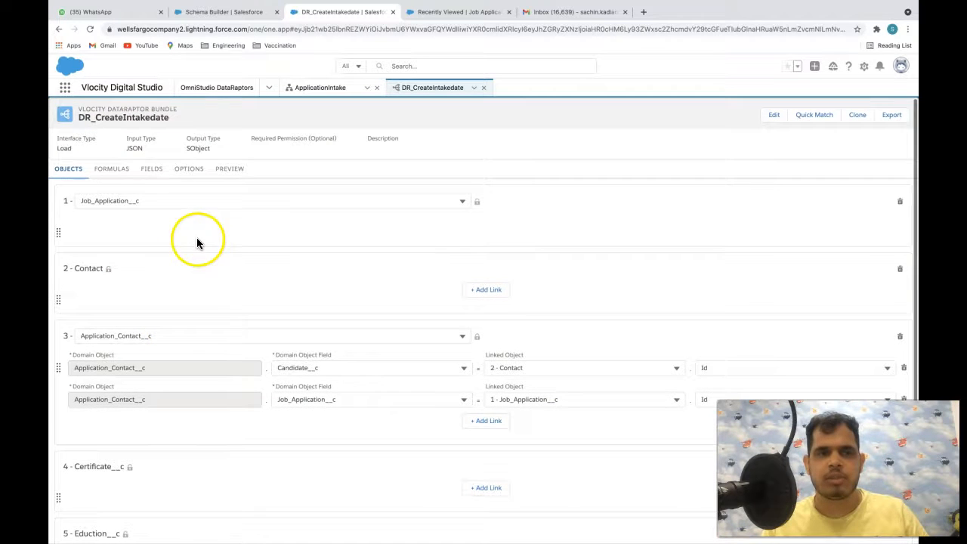
left_click(148, 170)
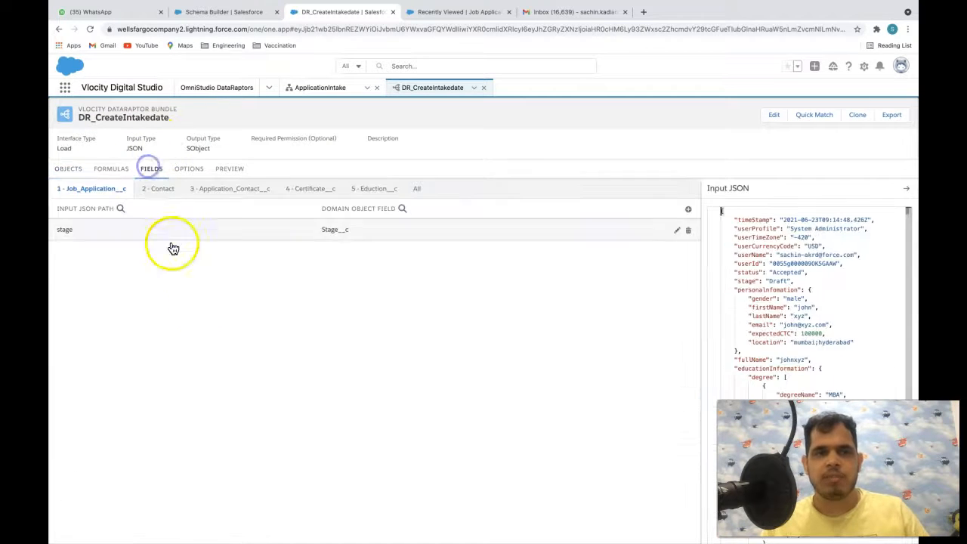
left_click(114, 170)
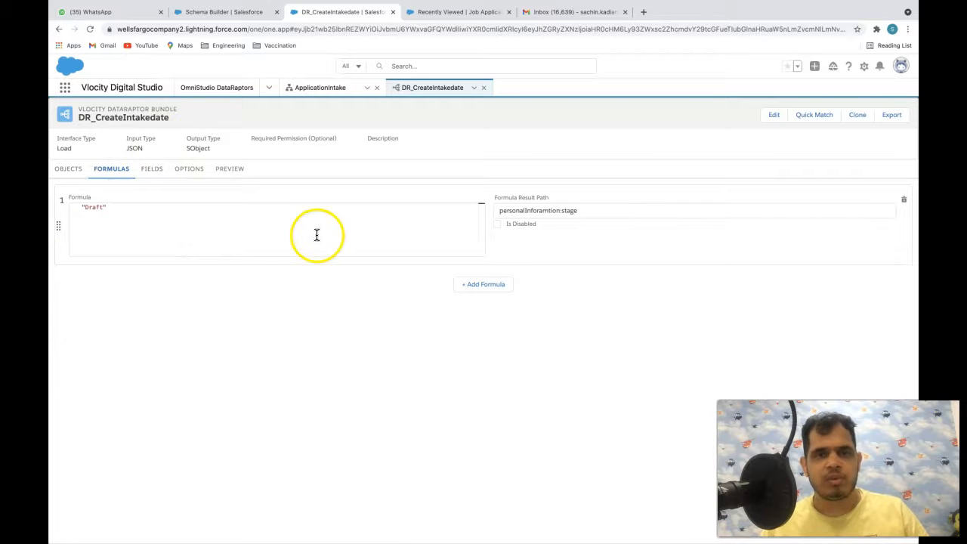
left_click(530, 211)
double_click(530, 210)
left_click(188, 169)
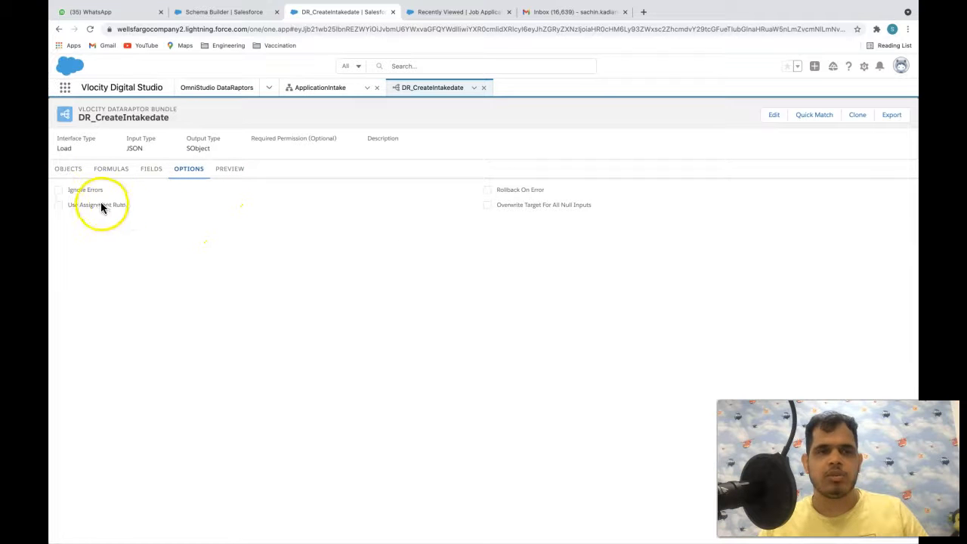
left_click(229, 172)
scroll(235, 337, "down", 3)
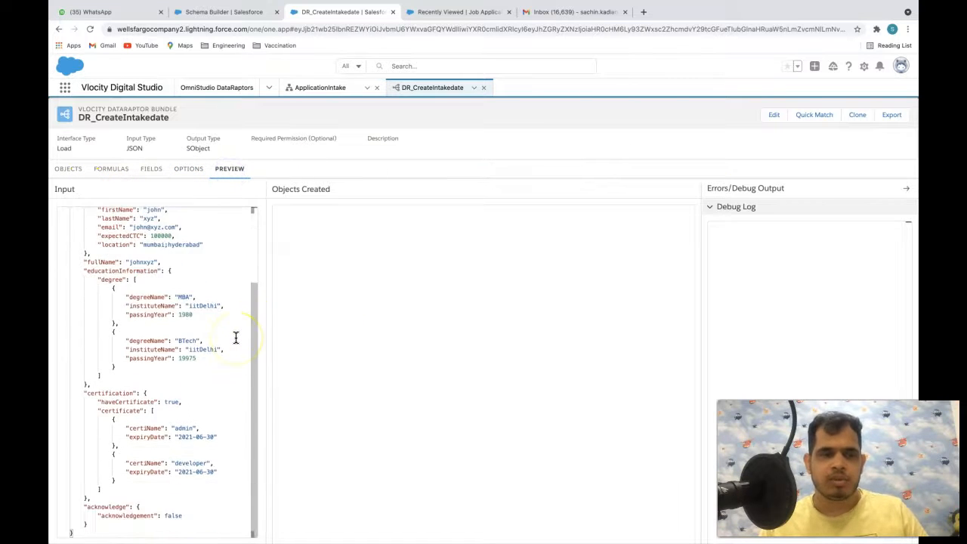
- Execute the DR_CreateIntakedate preview with the sample input JSON
scroll(235, 337, "up", 3)
scroll(235, 336, "down", 3)
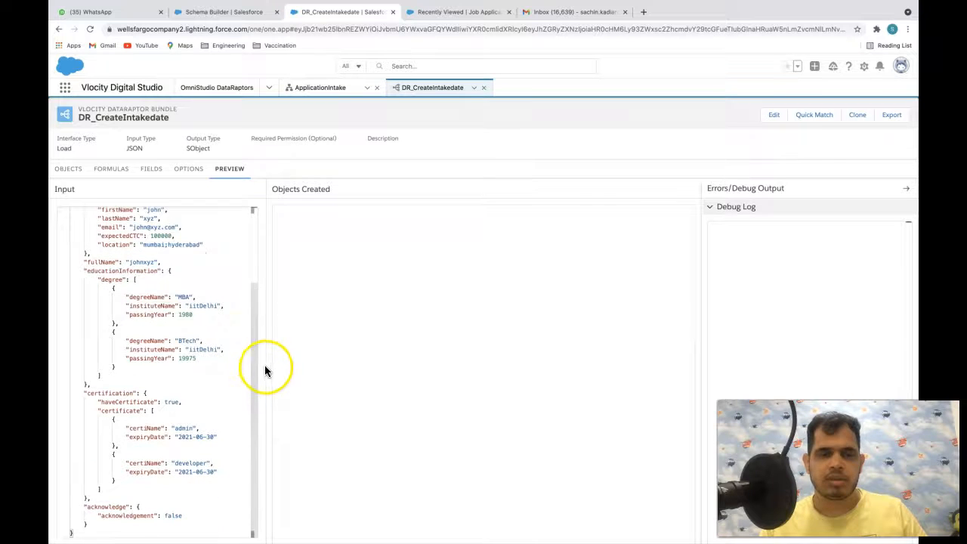
scroll(264, 367, "down", 1)
scroll(155, 263, "up", 3)
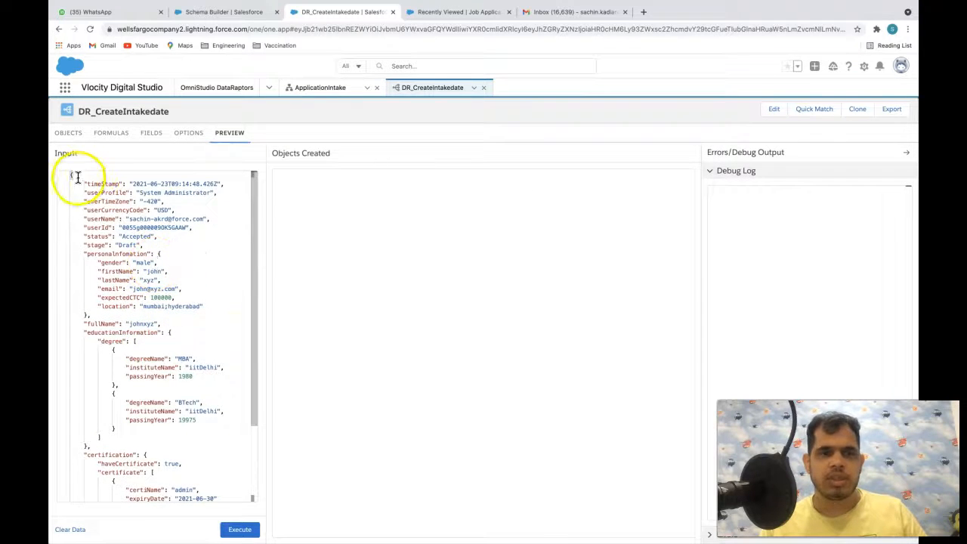
left_click_drag(72, 176, 134, 288)
scroll(134, 289, "down", 3)
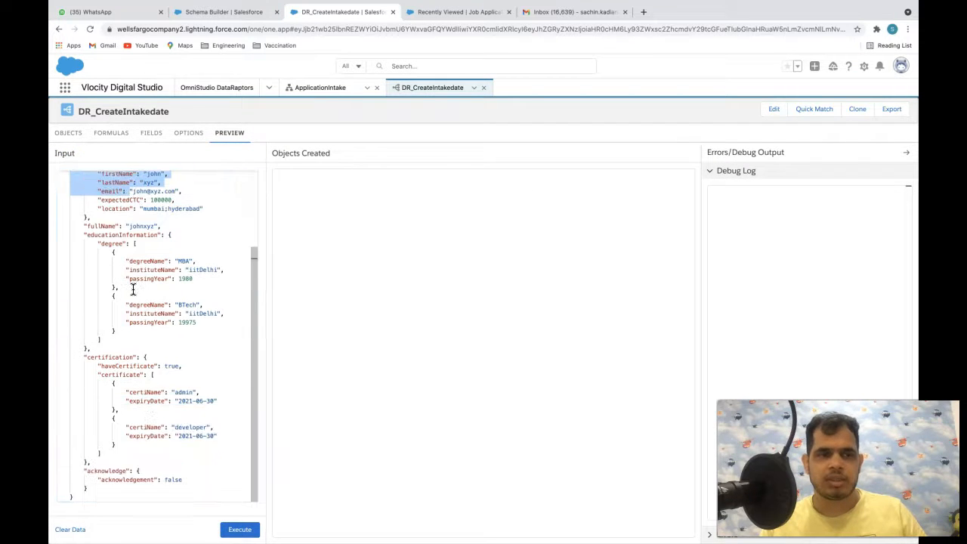
left_click(240, 529)
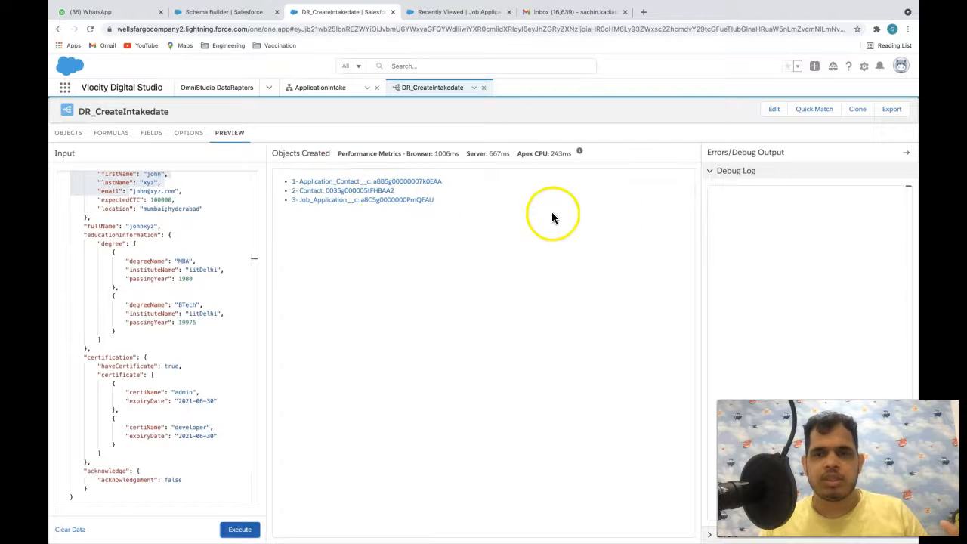
- Expand the Errors section and highlight the 'Required fields are missing: [Contact]' message
left_click(724, 172)
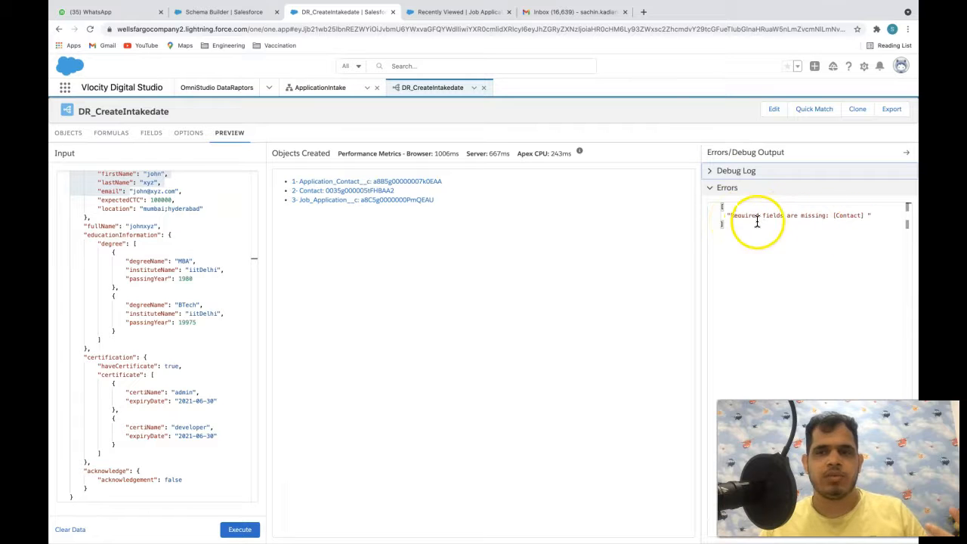
left_click_drag(729, 216, 785, 215)
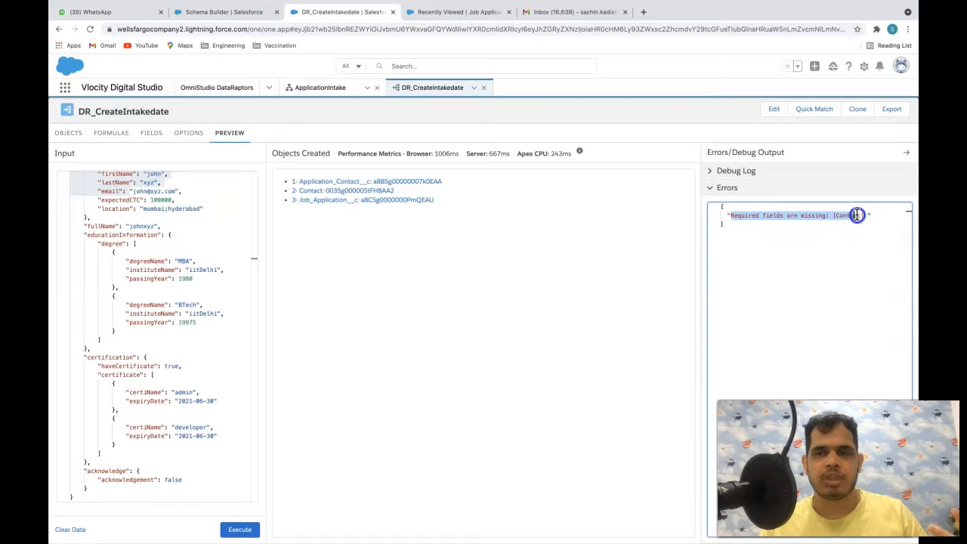
left_click_drag(867, 215, 870, 213)
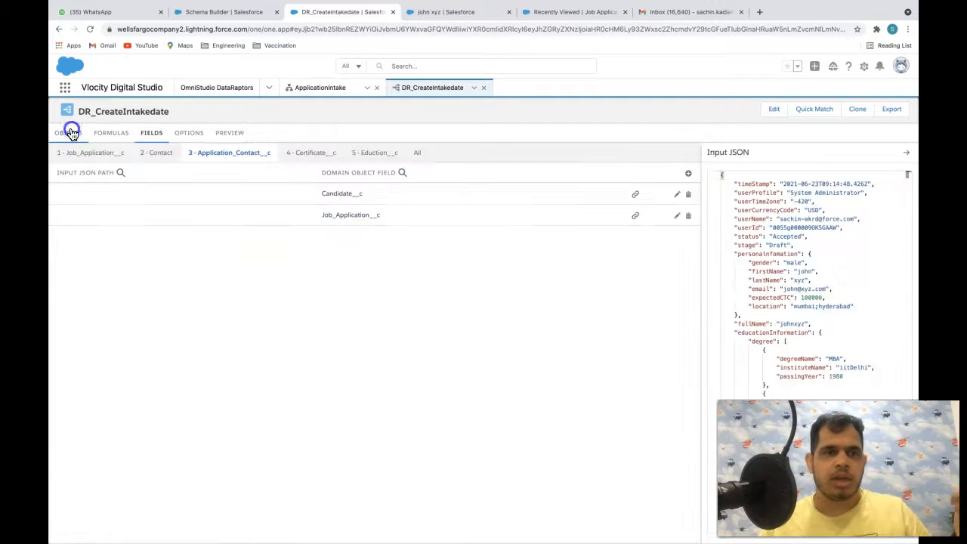
- Review the DataRaptor's object links and the object relationship diagram
left_click(68, 132)
scroll(378, 302, "down", 1)
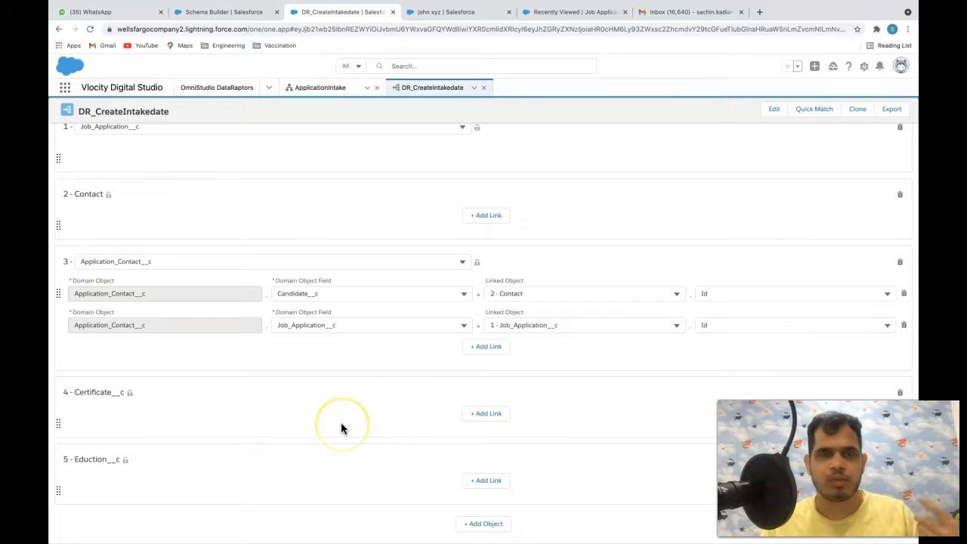
left_click(244, 12)
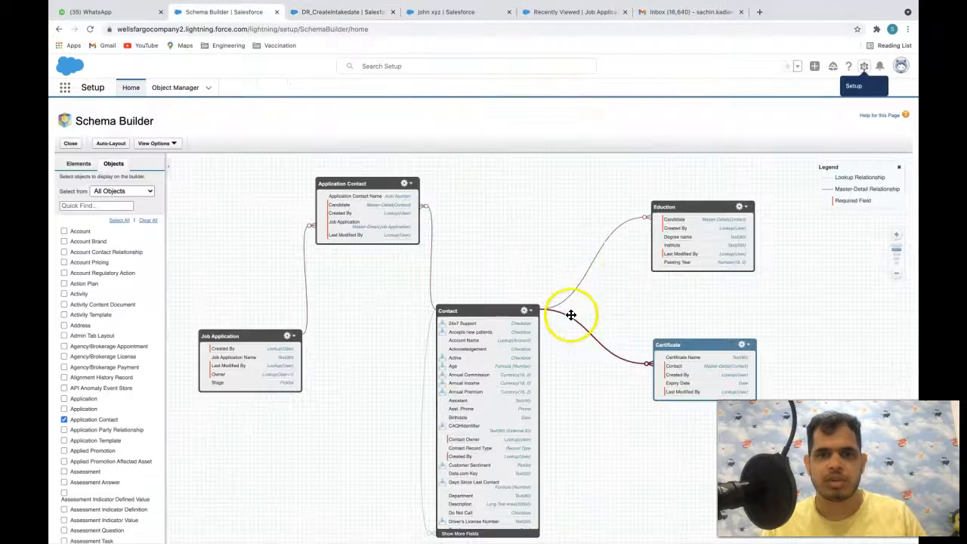
left_click(309, 11)
- Link Certificate__c's Contact__c field to 2 - Contact on Id
left_click(488, 414)
scroll(368, 370, "down", 2)
left_click(332, 364)
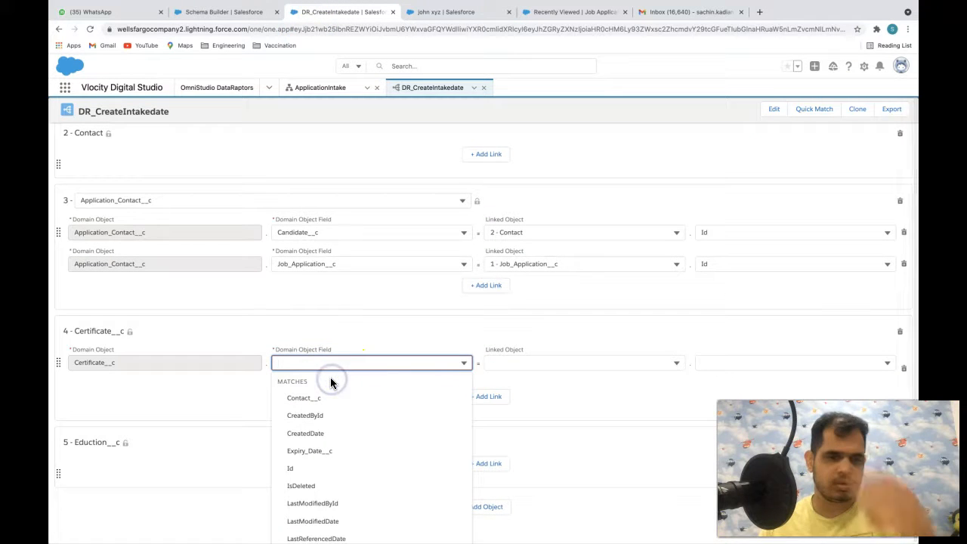
left_click(306, 398)
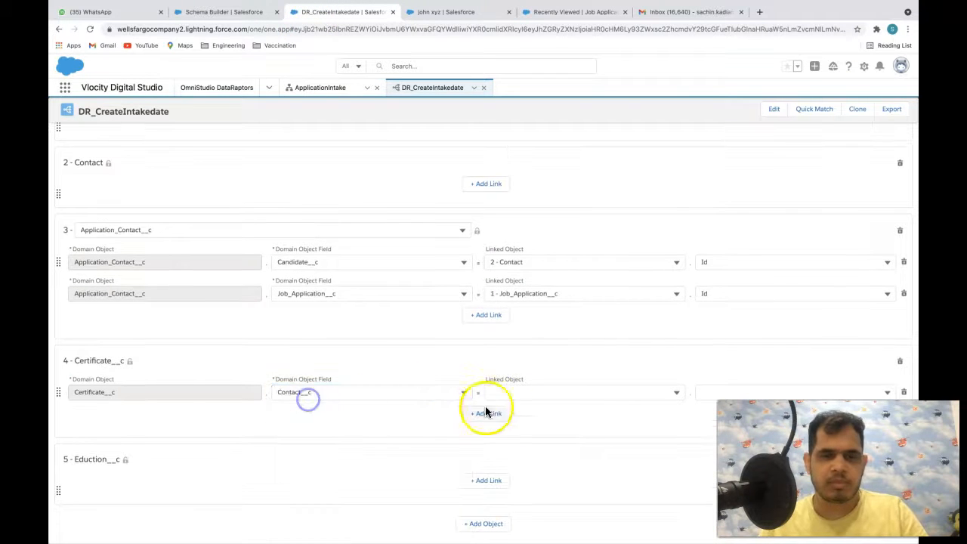
left_click(568, 389)
left_click(550, 432)
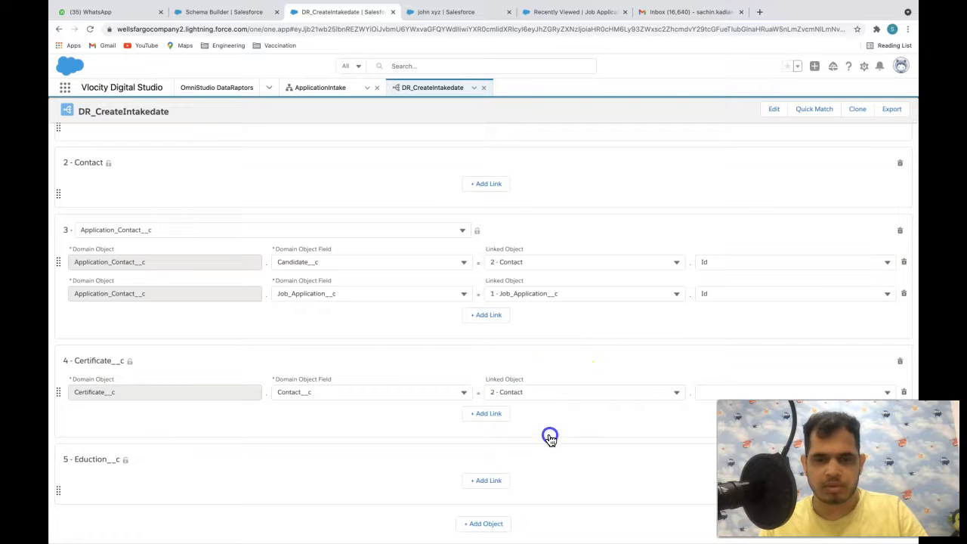
left_click(700, 396)
type("Id")
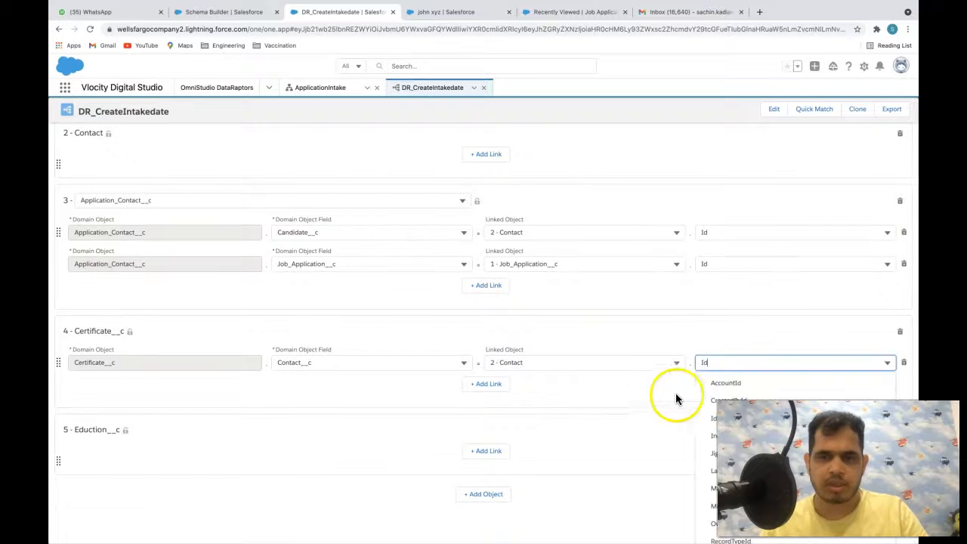
left_click(721, 418)
- Link Eduction__c's Candidate__c field to 2 - Contact on Id, then open the preview
left_click(486, 480)
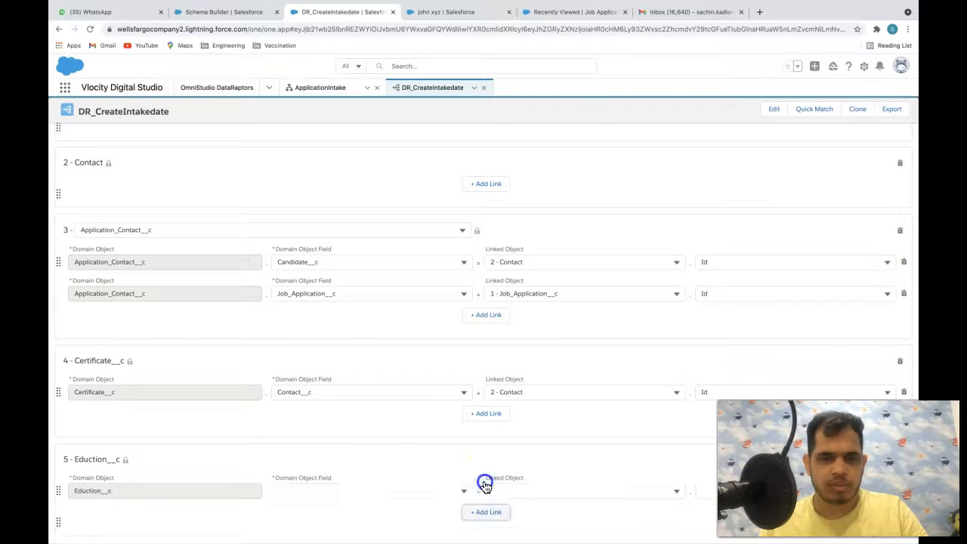
left_click(378, 489)
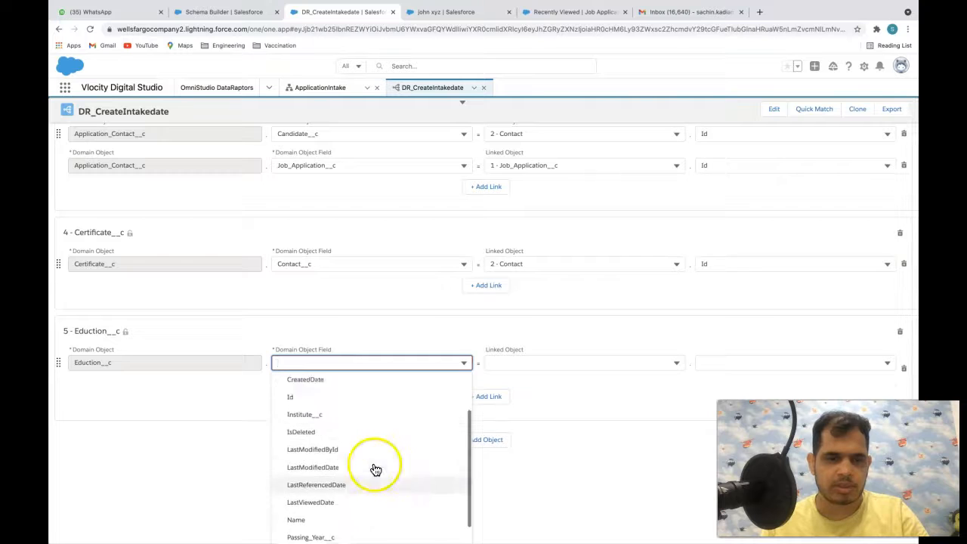
left_click(309, 398)
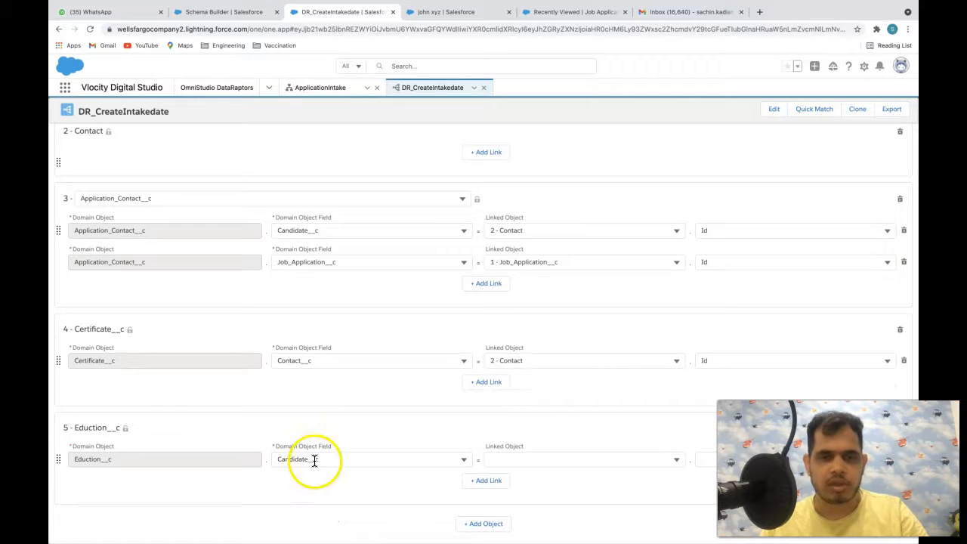
left_click(544, 459)
left_click(535, 495)
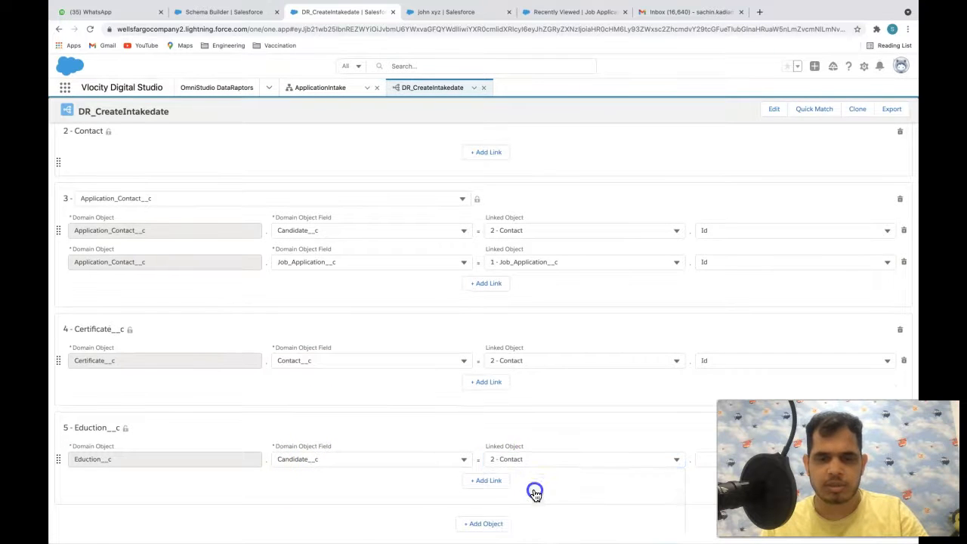
left_click(711, 456)
type("Id")
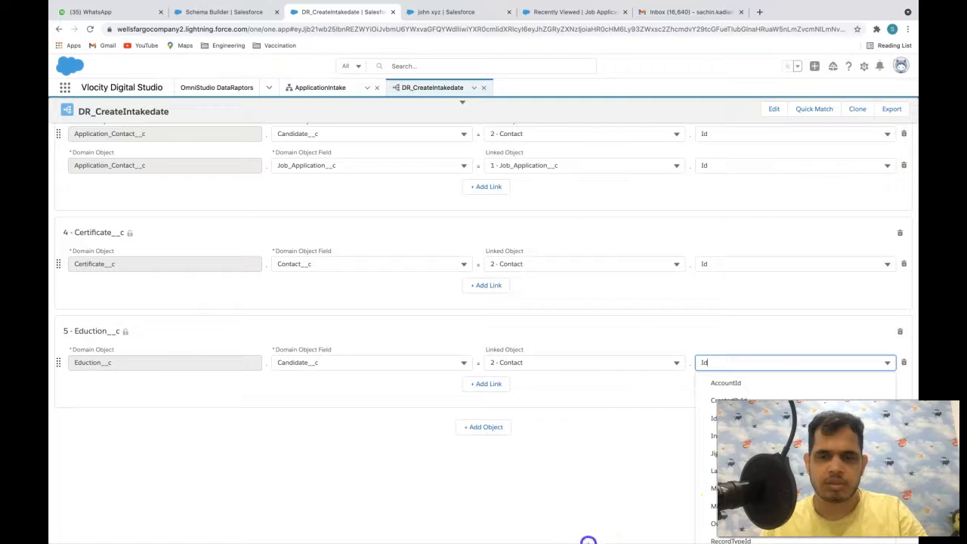
scroll(328, 186, "up", 10)
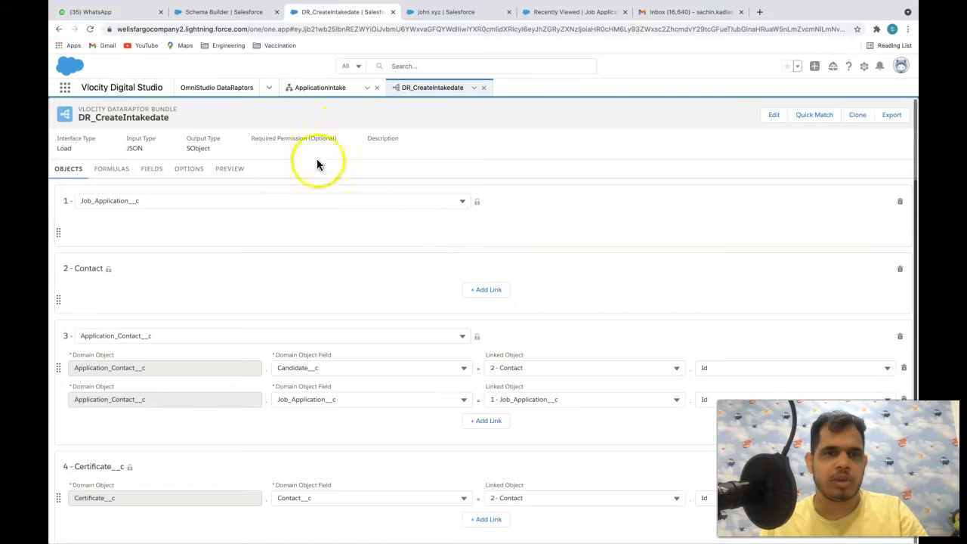
left_click(233, 170)
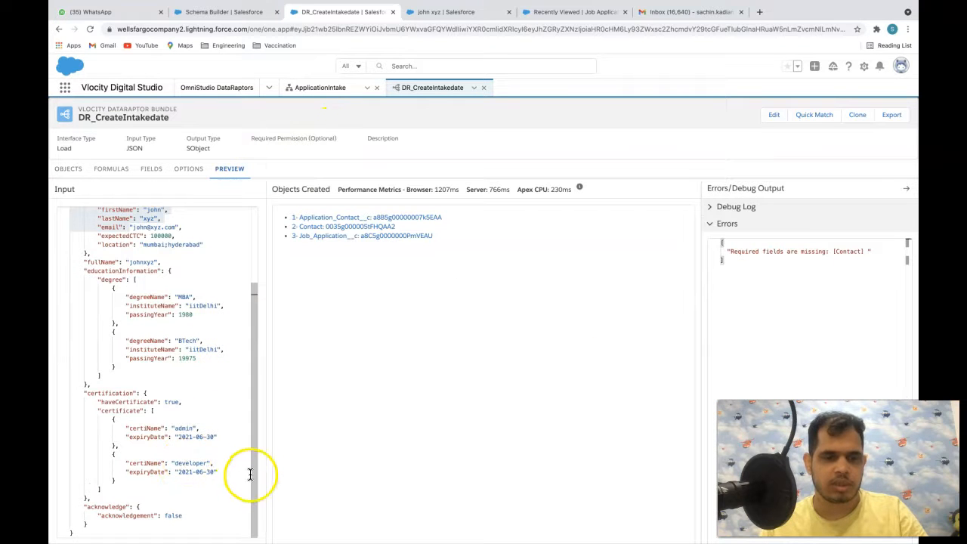
scroll(260, 469, "down", 1)
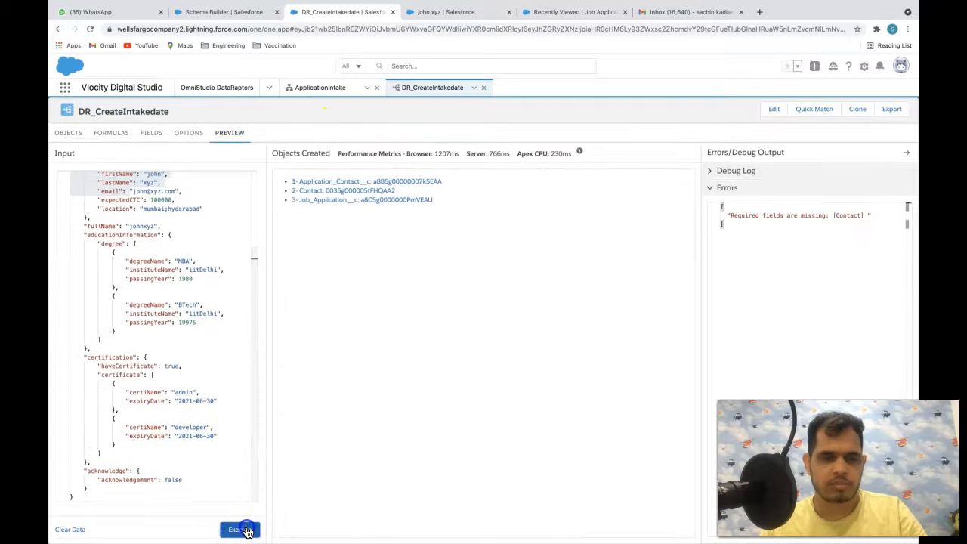
- Rerun the preview and inspect the 'Attempt to de-reference a null object' error in Errors and Debug Log
left_click(247, 531)
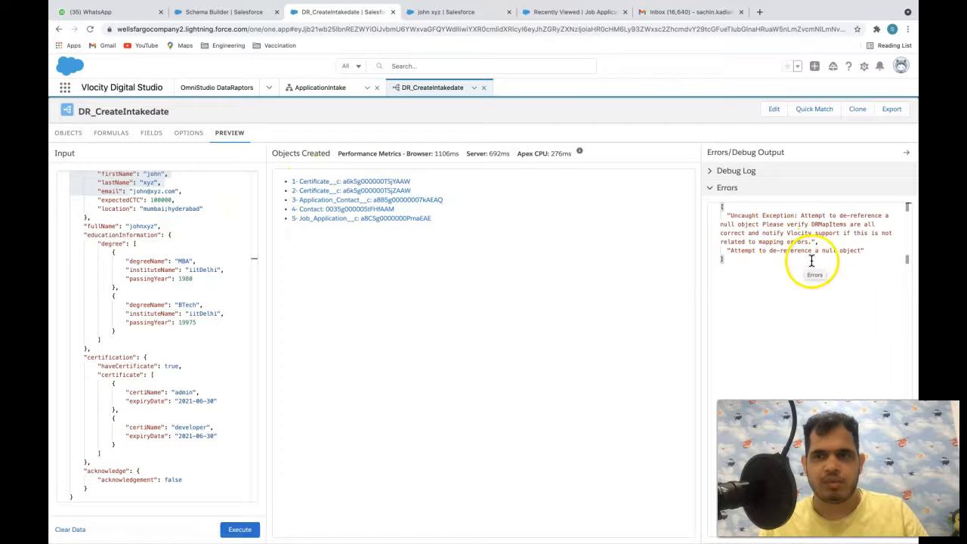
left_click_drag(731, 250, 765, 250)
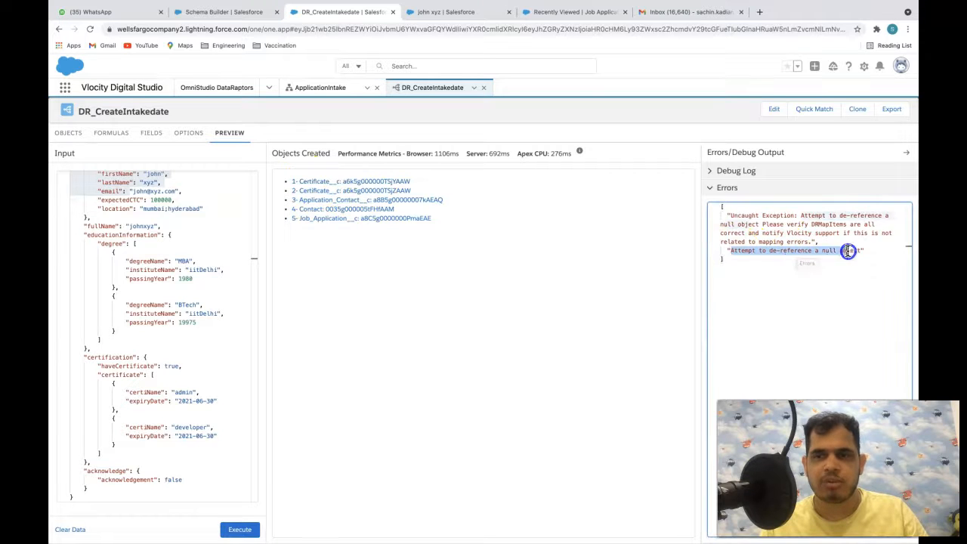
left_click_drag(858, 251, 857, 252)
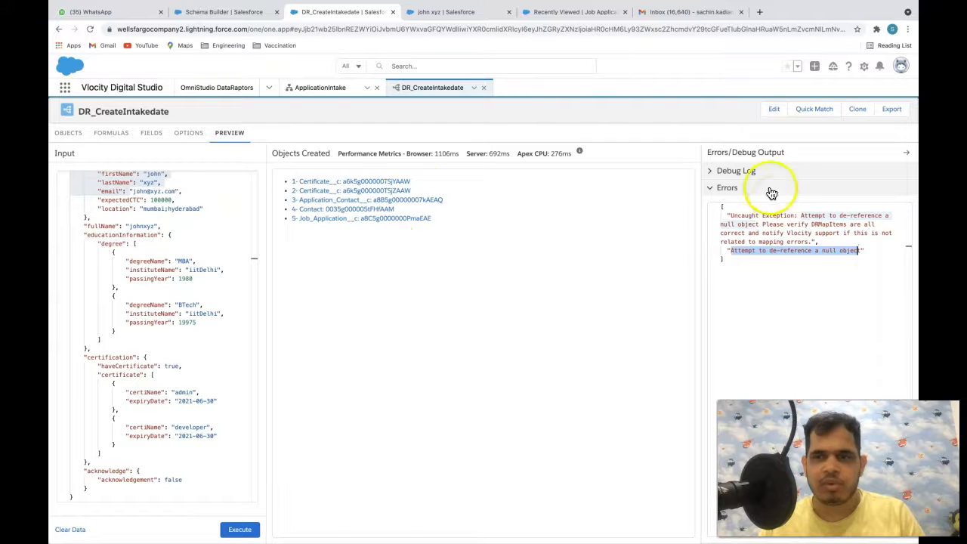
left_click(741, 172)
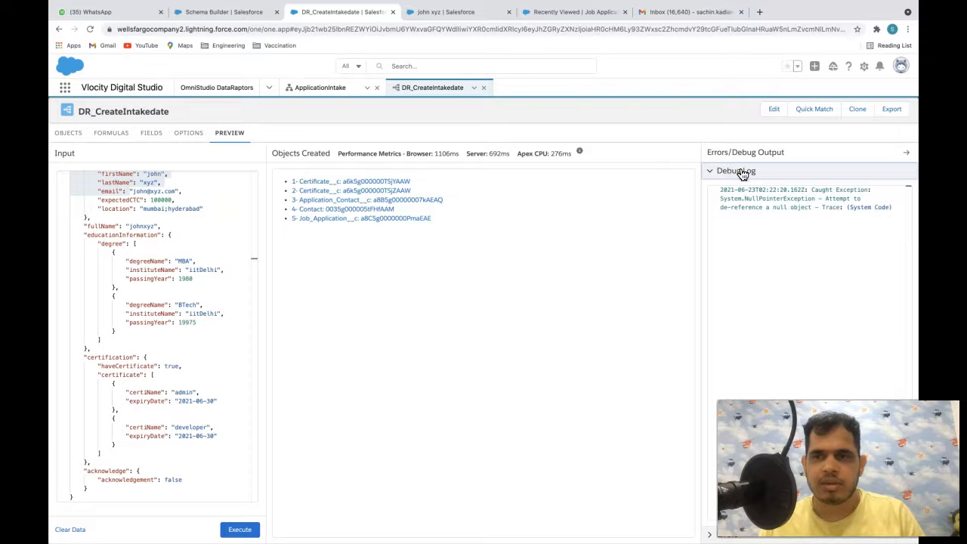
left_click(742, 173)
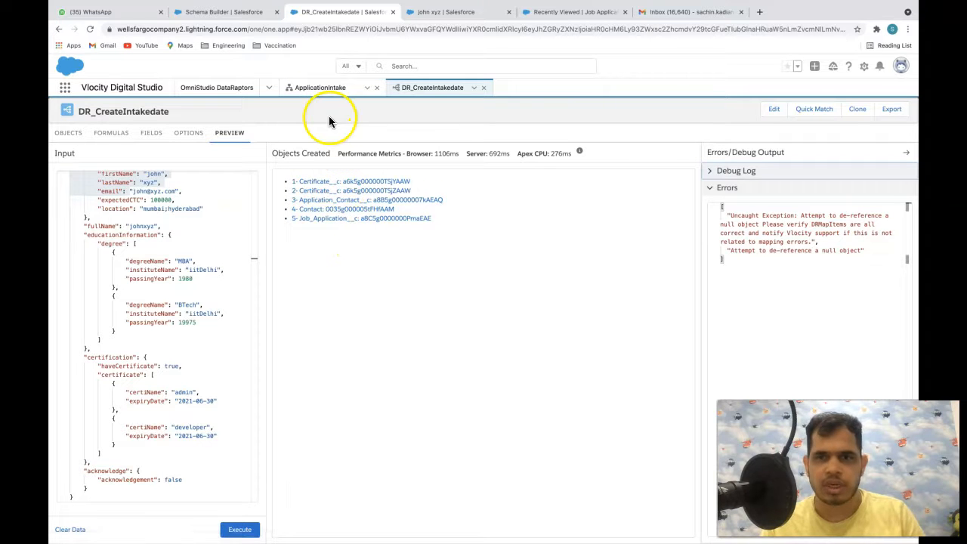
- In the object link definitions, make Eduction__c link to the Contact's Id field
left_click(151, 134)
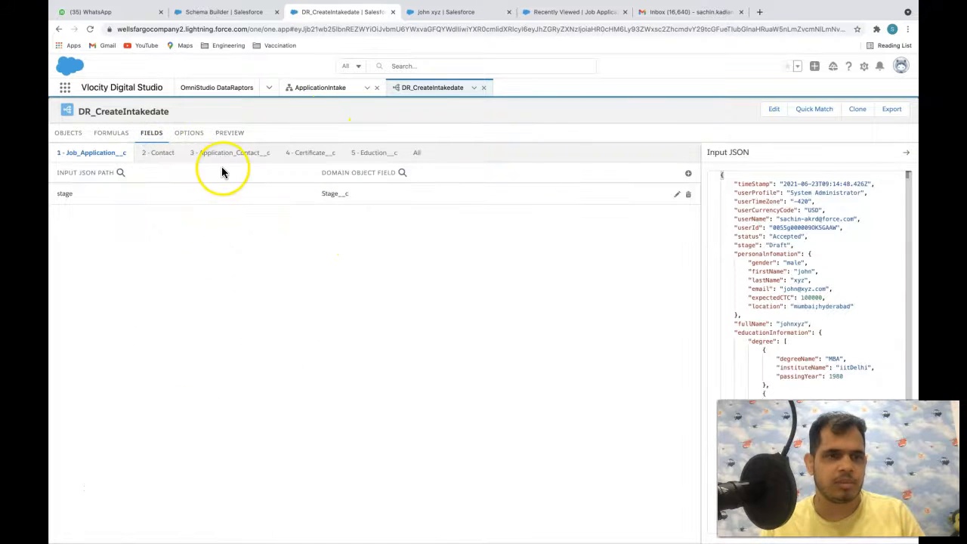
left_click(68, 133)
scroll(226, 354, "down", 3)
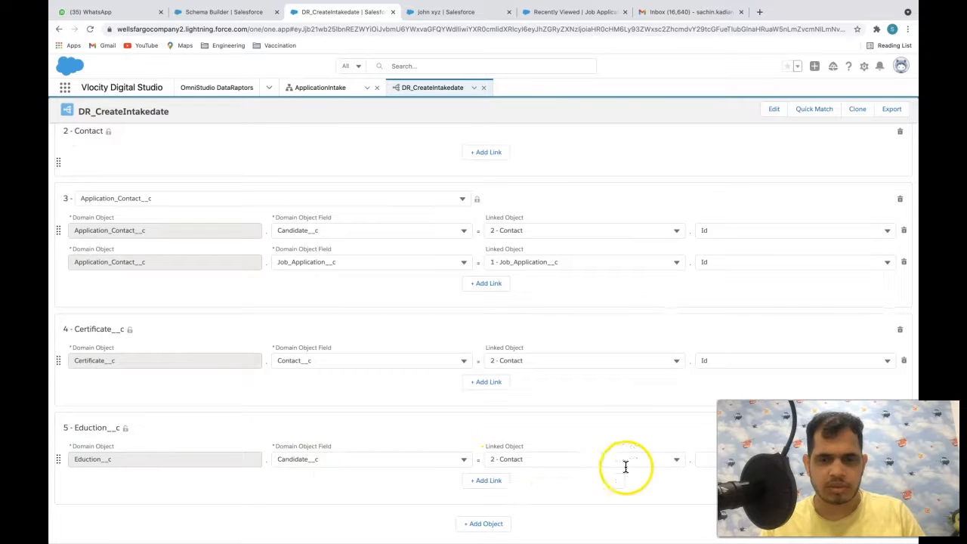
left_click(700, 459)
type("Id")
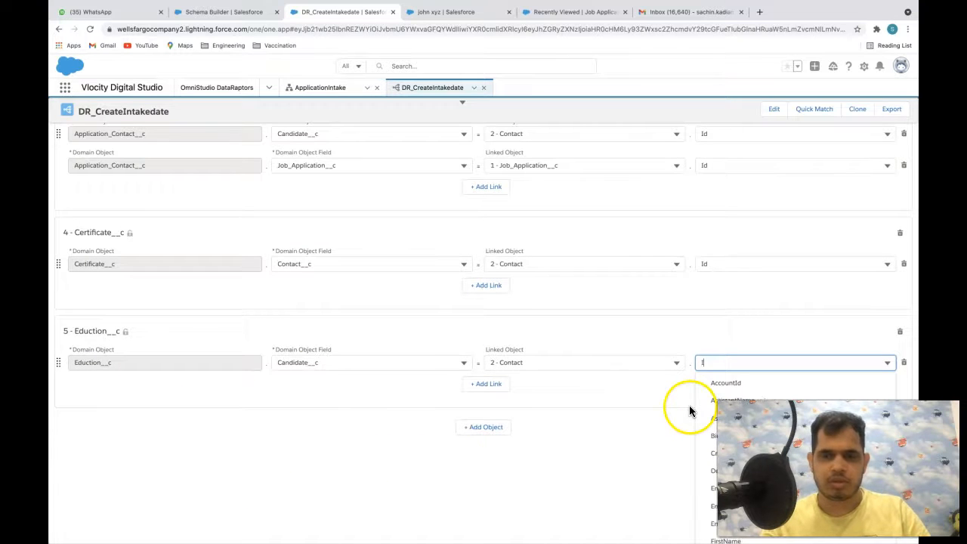
left_click(611, 459)
left_click(708, 465)
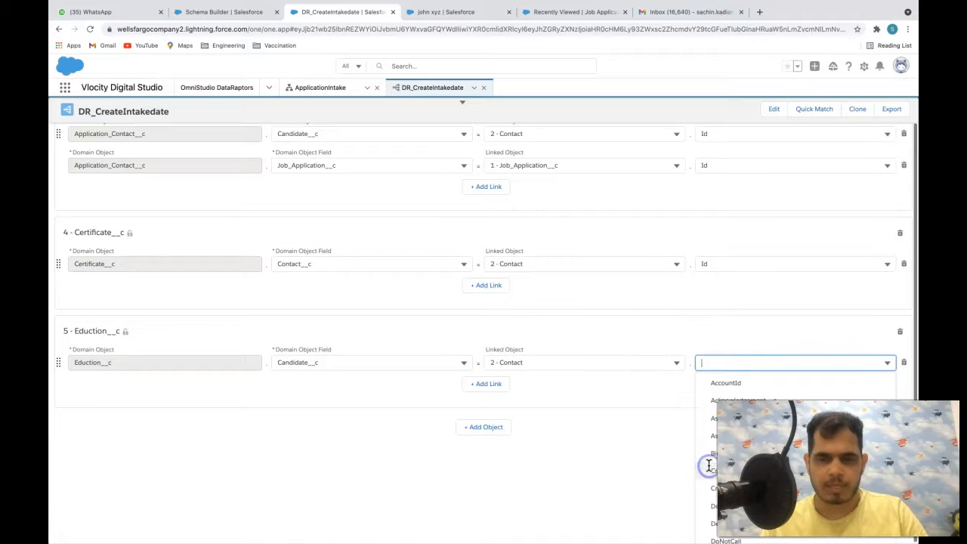
scroll(708, 465, "down", 3)
scroll(793, 454, "down", 2)
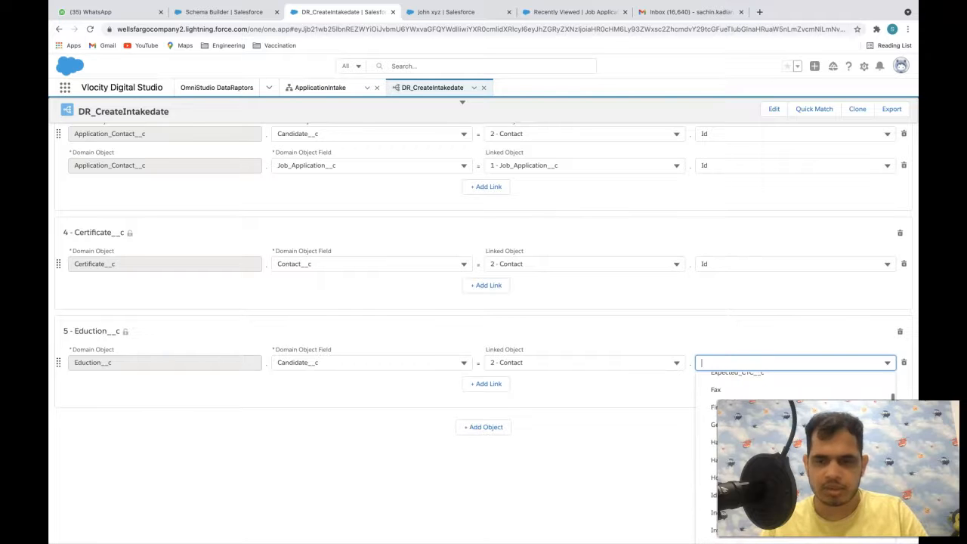
left_click(714, 489)
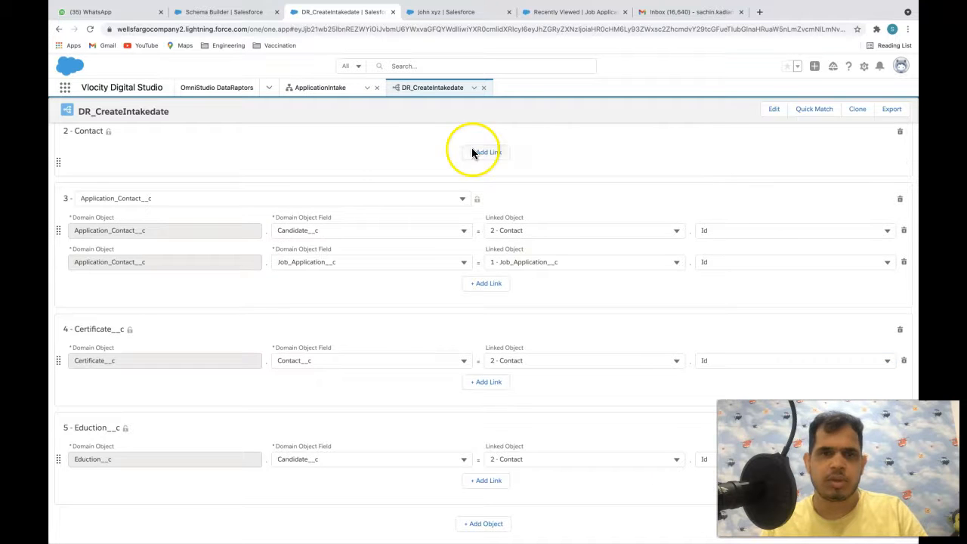
- Return to the Preview tab and view its results
scroll(340, 151, "up", 5)
left_click(225, 169)
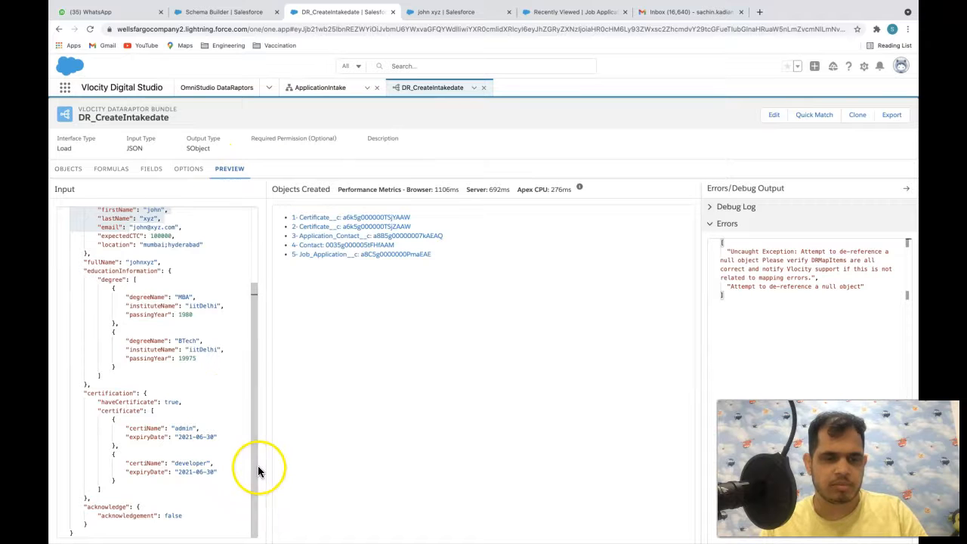
scroll(257, 468, "down", 1)
- Rerun the preview, now creating seven records without errors, and open the created Job_Application__c record
left_click(240, 527)
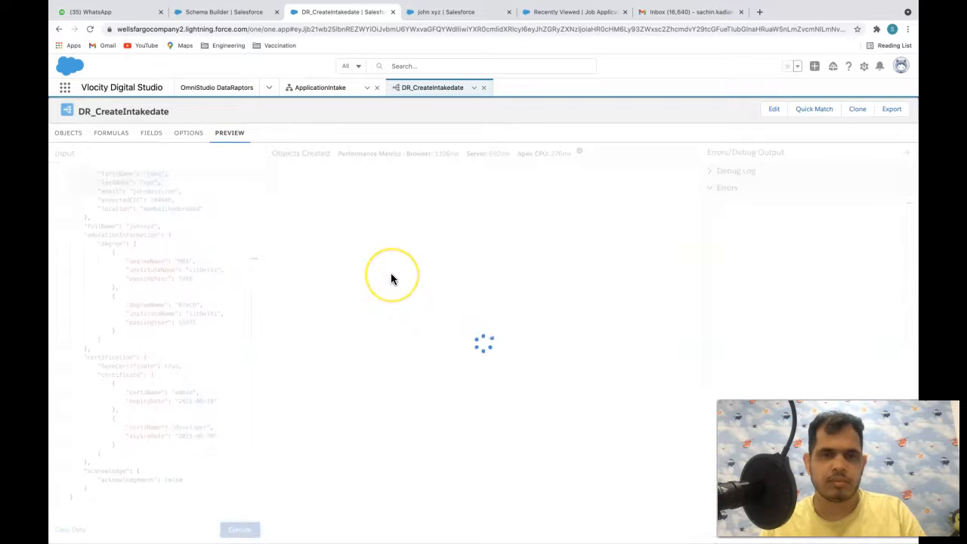
left_click(677, 216)
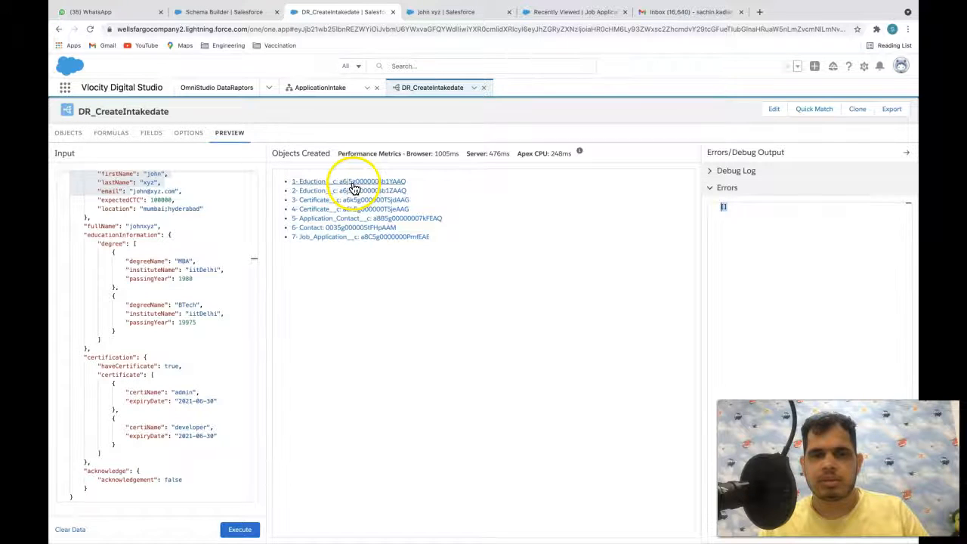
left_click(335, 294)
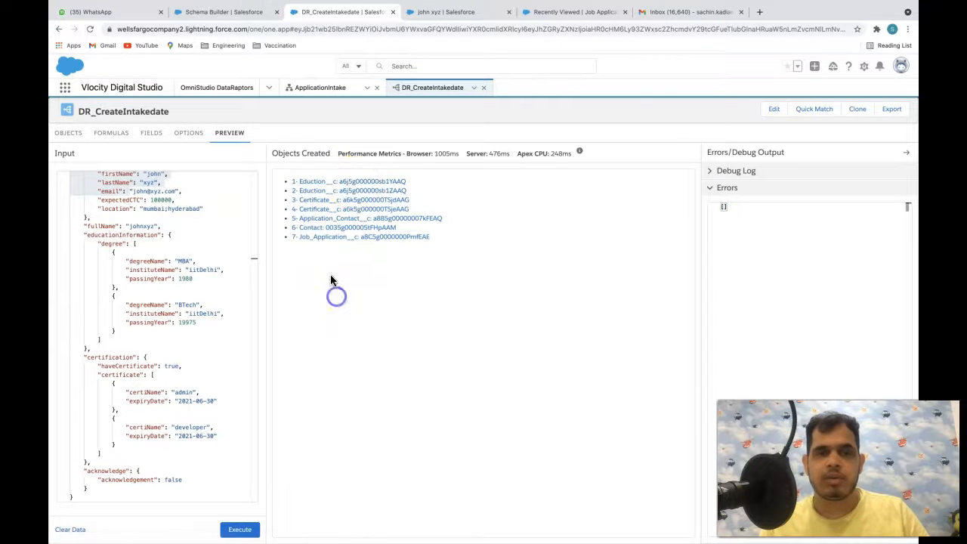
left_click(316, 239)
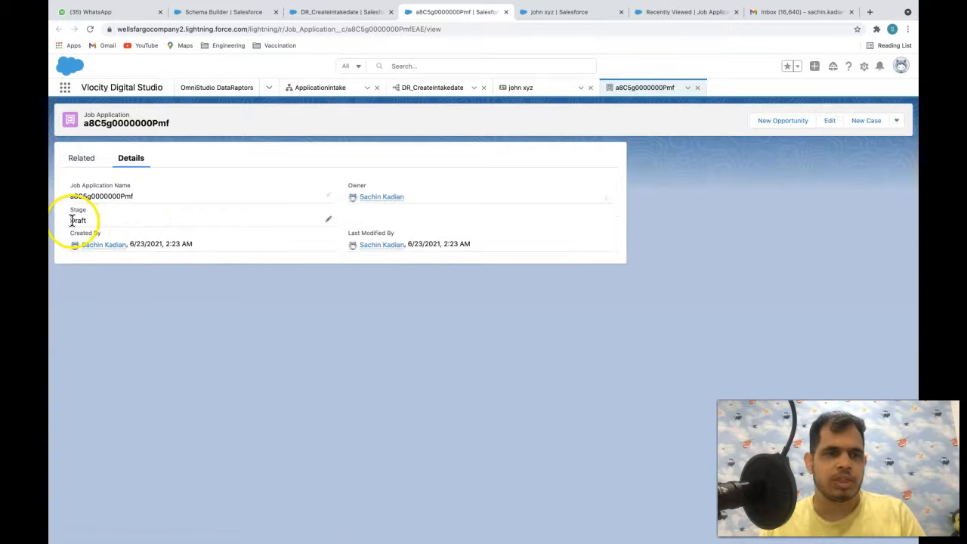
- From the Job Application's related records, open Application Contact AC-13 and its candidate Contact
left_click(80, 157)
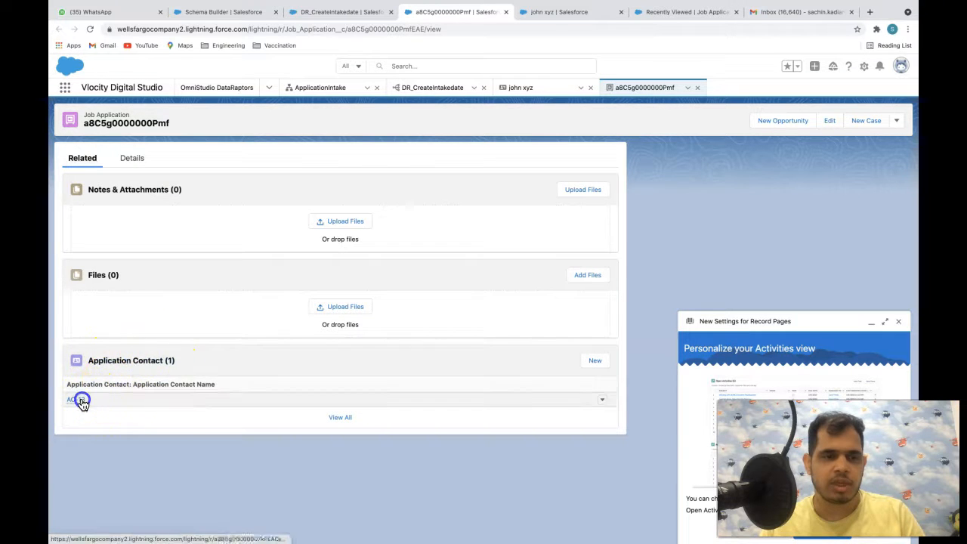
left_click(79, 399)
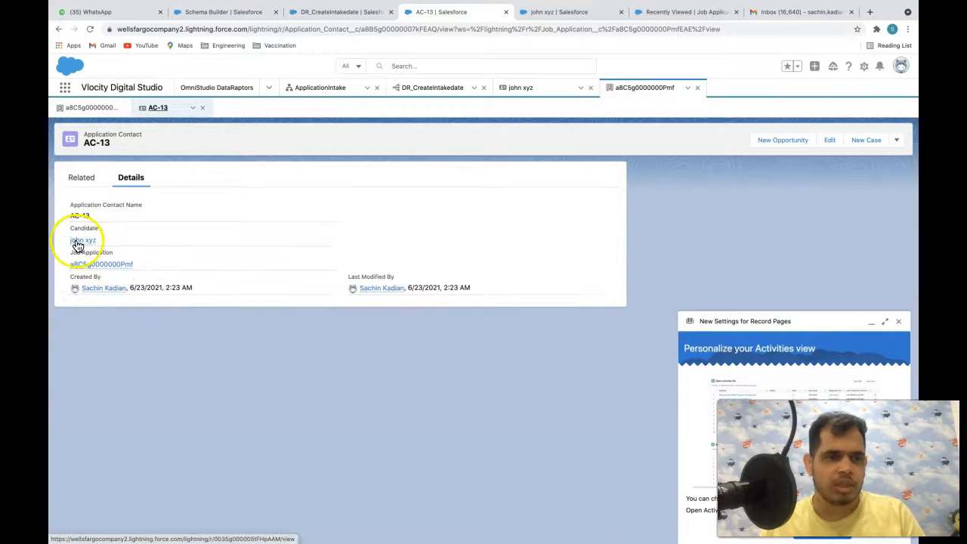
left_click(79, 240)
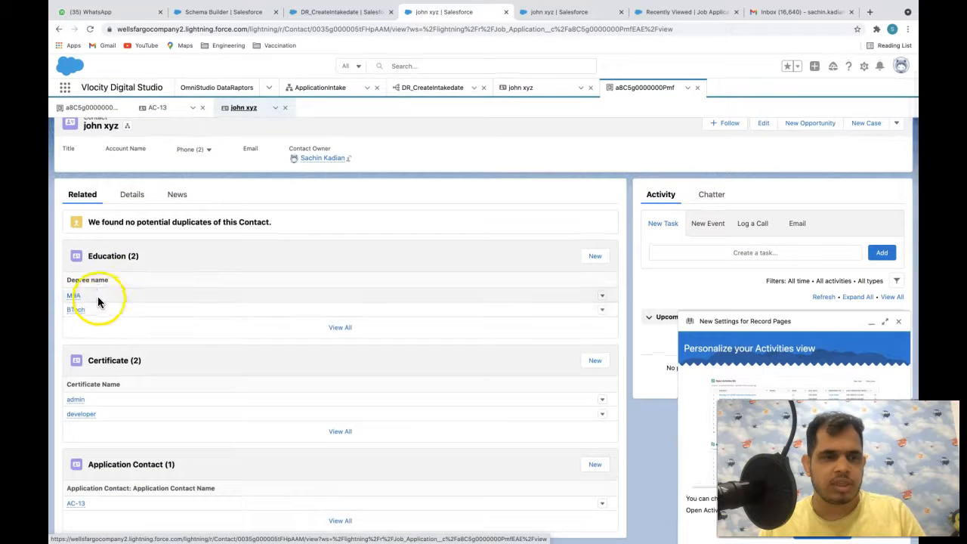
- Review the Contact's two Education and two Certificate records, then return to ApplicationIntake
mouse_move(74, 306)
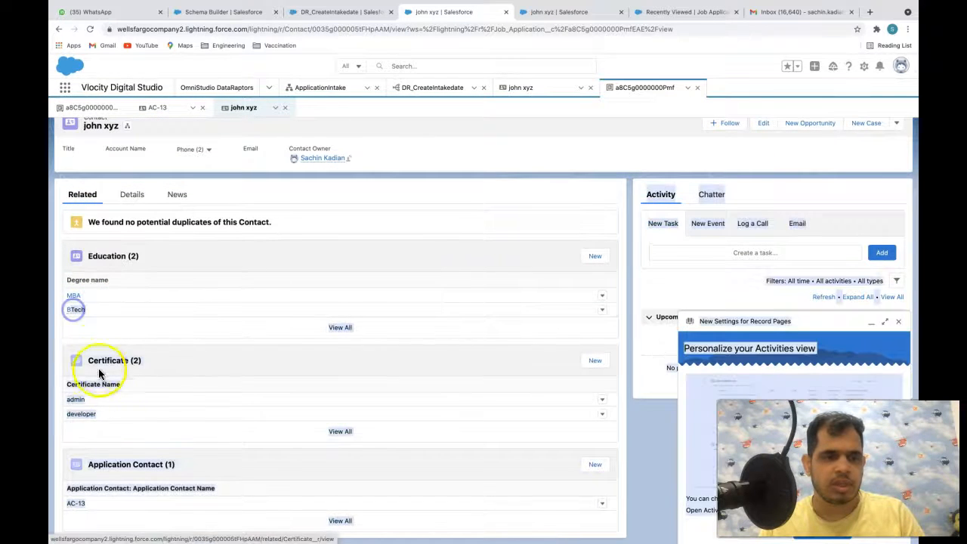
left_click(97, 413)
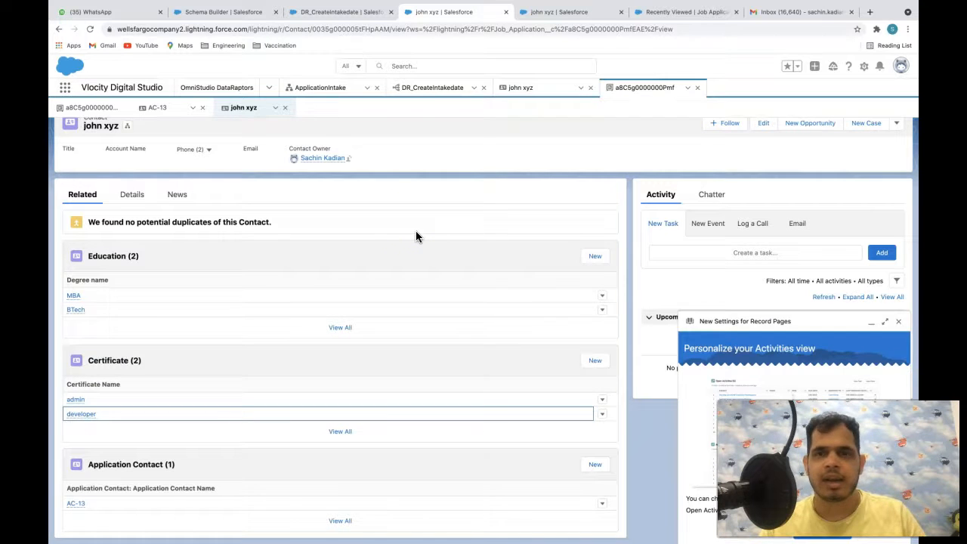
scroll(415, 231, "up", 1)
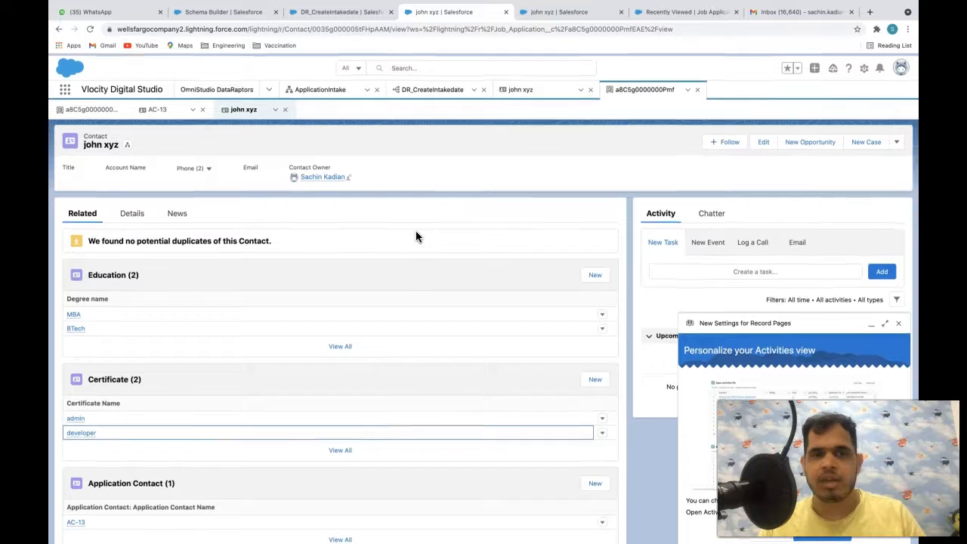
left_click(431, 213)
left_click(446, 175)
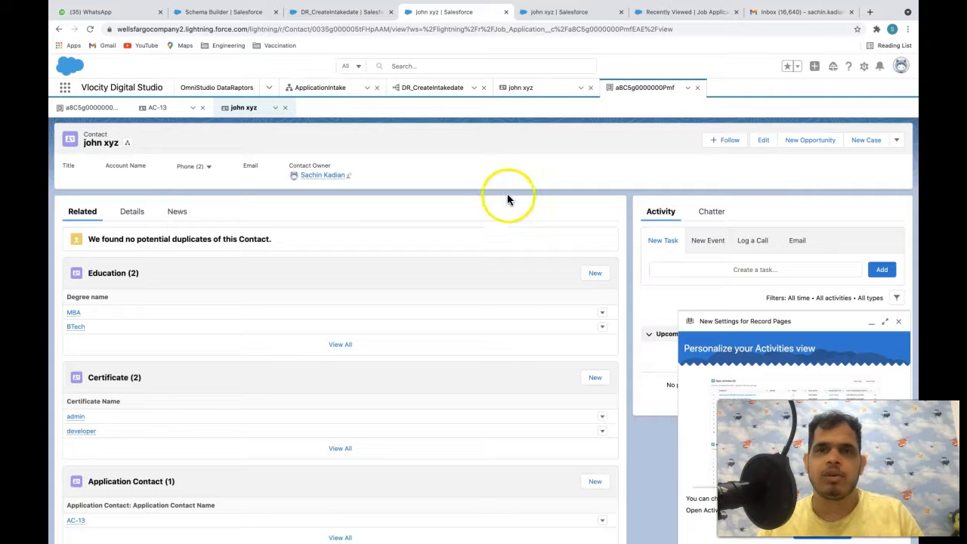
left_click(331, 90)
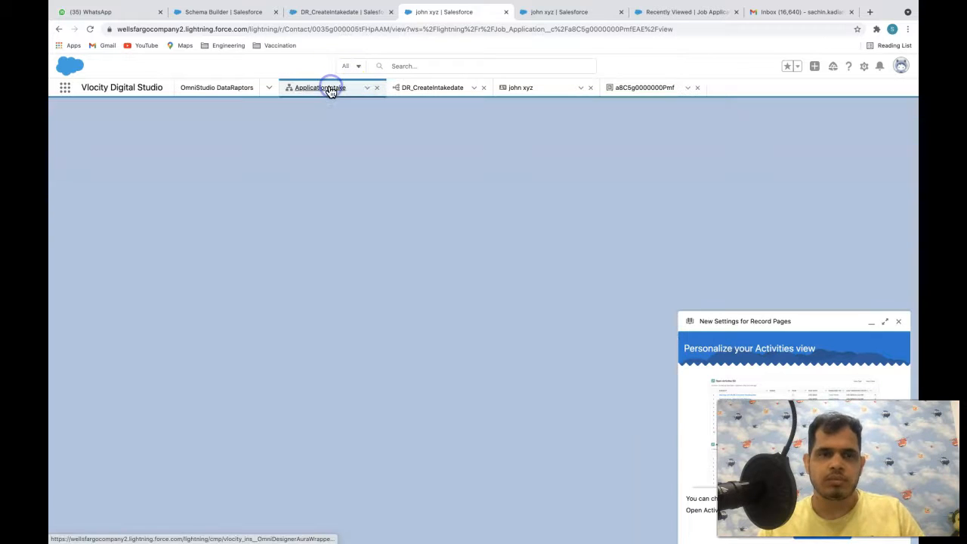
- Dismiss the record pages settings notice and expand the ACTIONS list in the Build panel
left_click(897, 323)
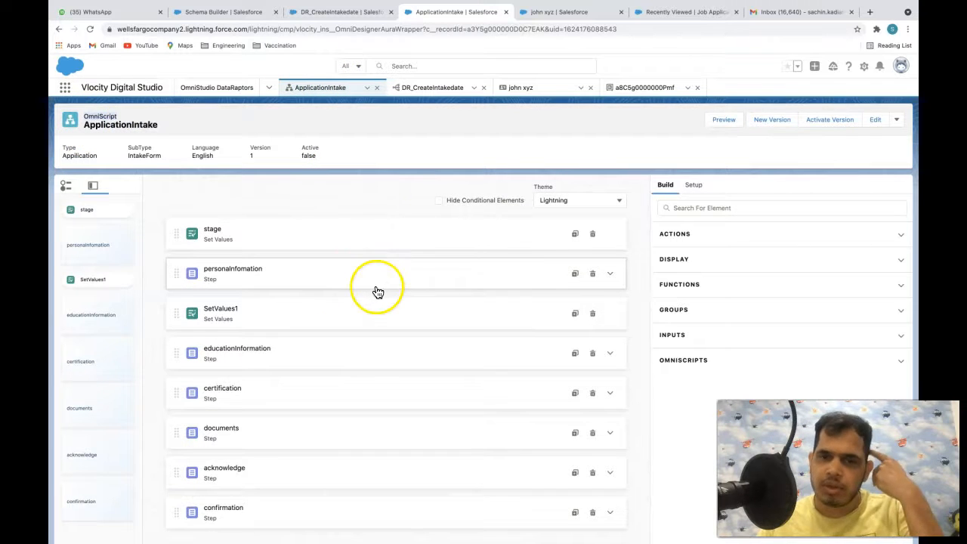
scroll(375, 291, "down", 1)
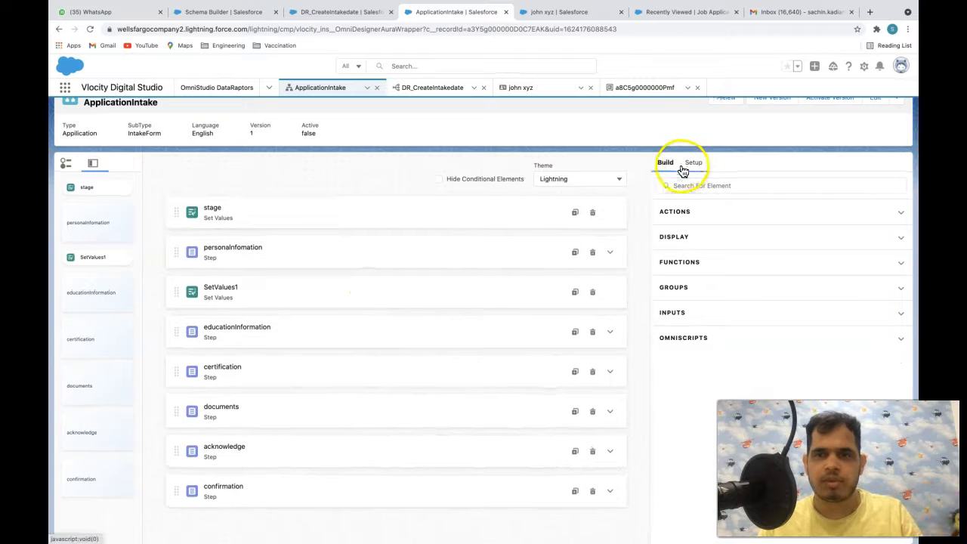
left_click(681, 211)
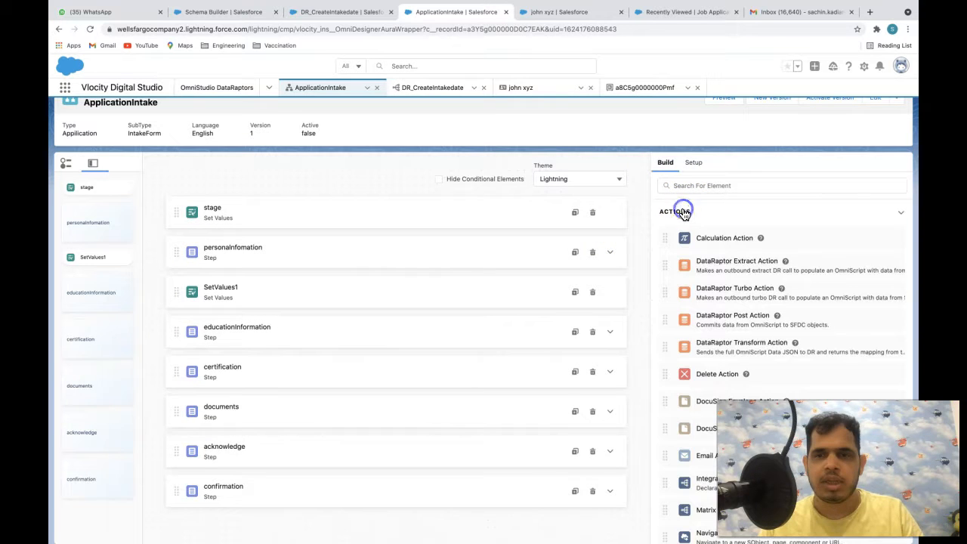
scroll(719, 274, "down", 1)
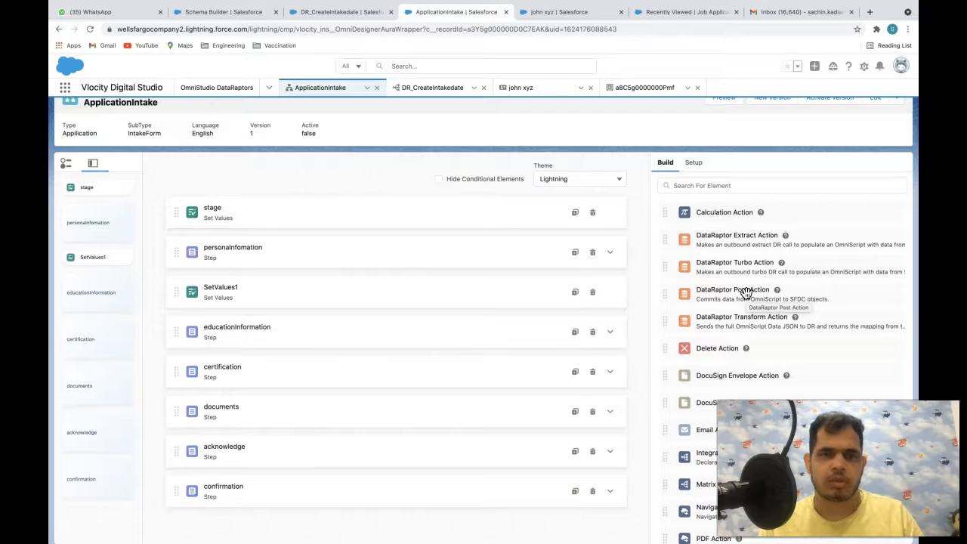
- Add a DataRaptor Post Action above certification, labelled Save and named saveRecord
mouse_move(744, 294)
left_mouse_down()
mouse_move(597, 312)
mouse_move(516, 301)
mouse_move(517, 357)
mouse_move(524, 339)
mouse_move(515, 387)
left_mouse_up()
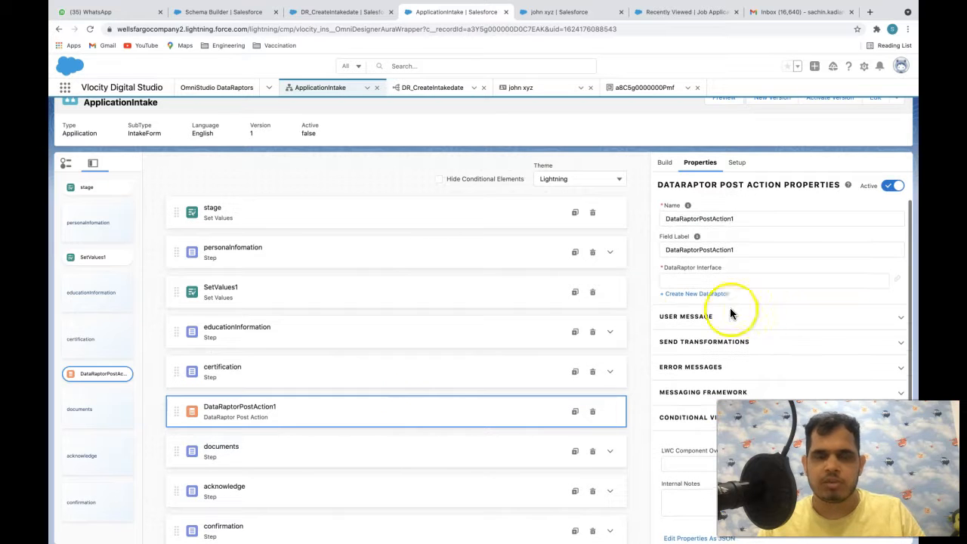
left_click_drag(746, 218, 632, 218)
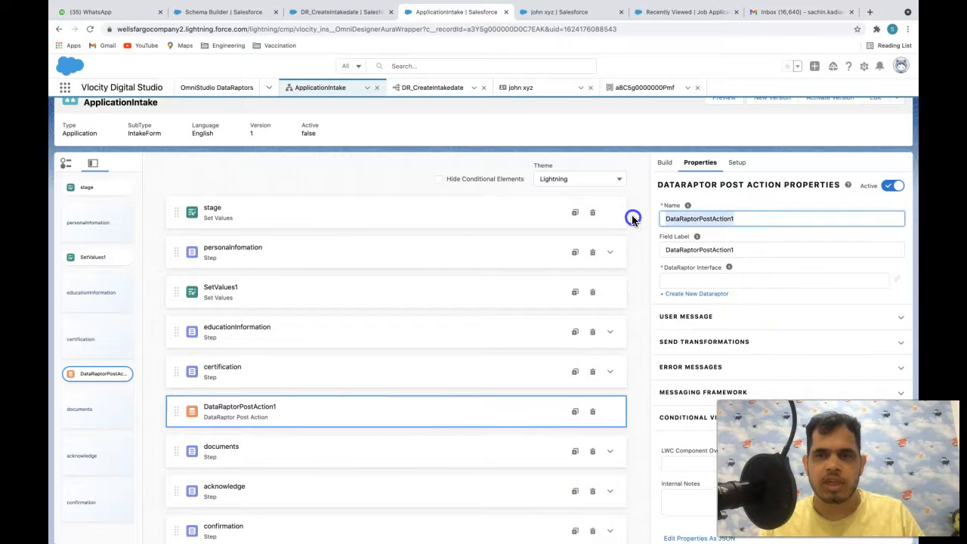
left_click_drag(741, 250, 607, 251)
key("BackSpace")
left_click(699, 249)
type("Save Records")
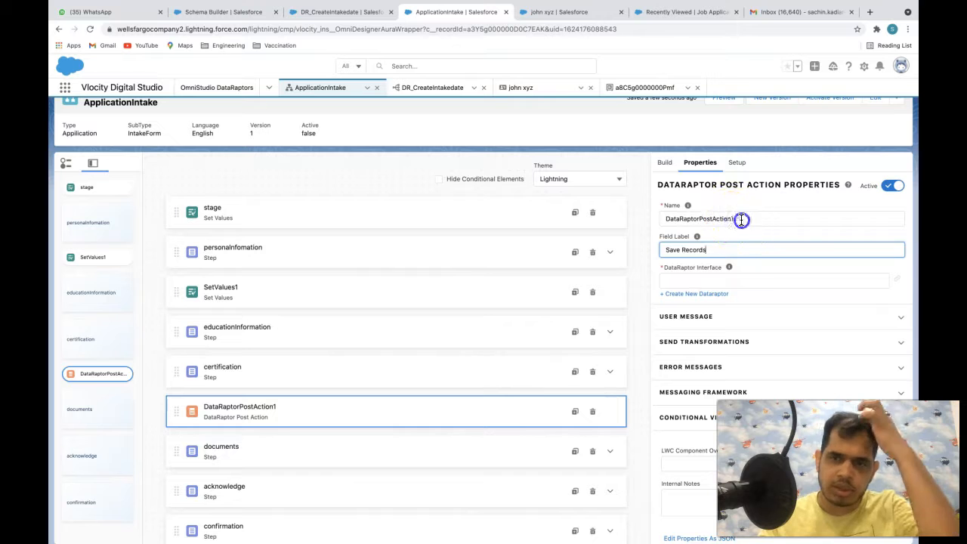
left_click_drag(741, 220, 626, 221)
type("saveRecord")
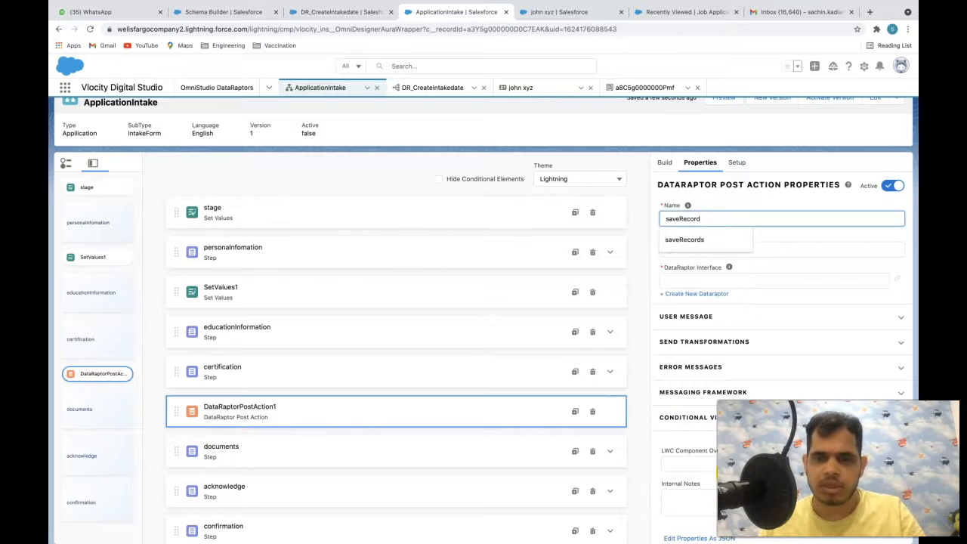
left_click(802, 268)
scroll(802, 267, "down", 1)
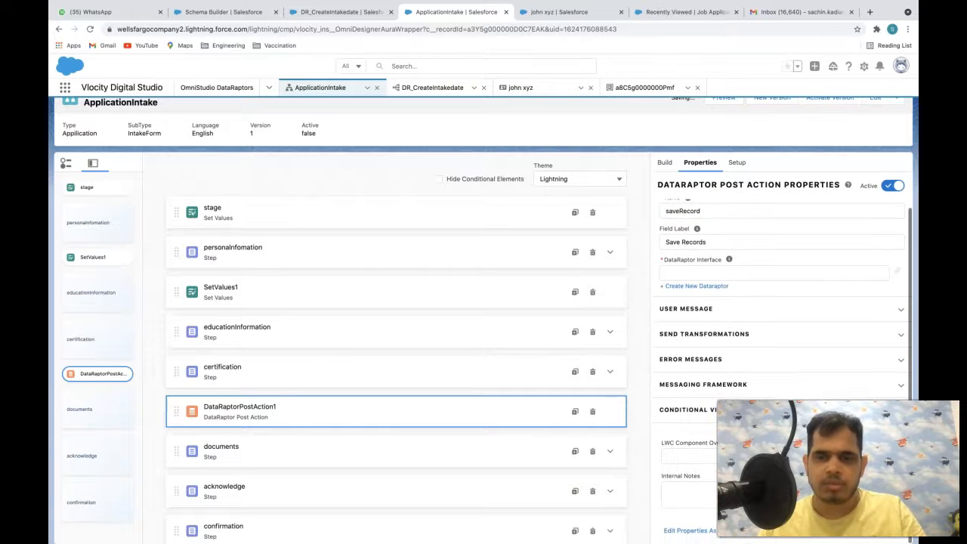
- Set saveRecord's DataRaptor Interface to DR_CreateIntakedate
left_click(698, 269)
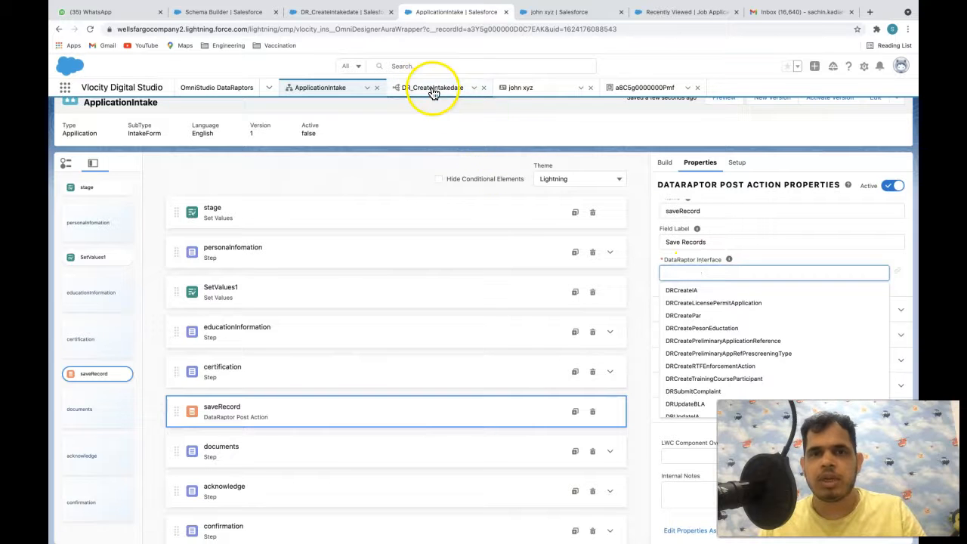
type("DR_")
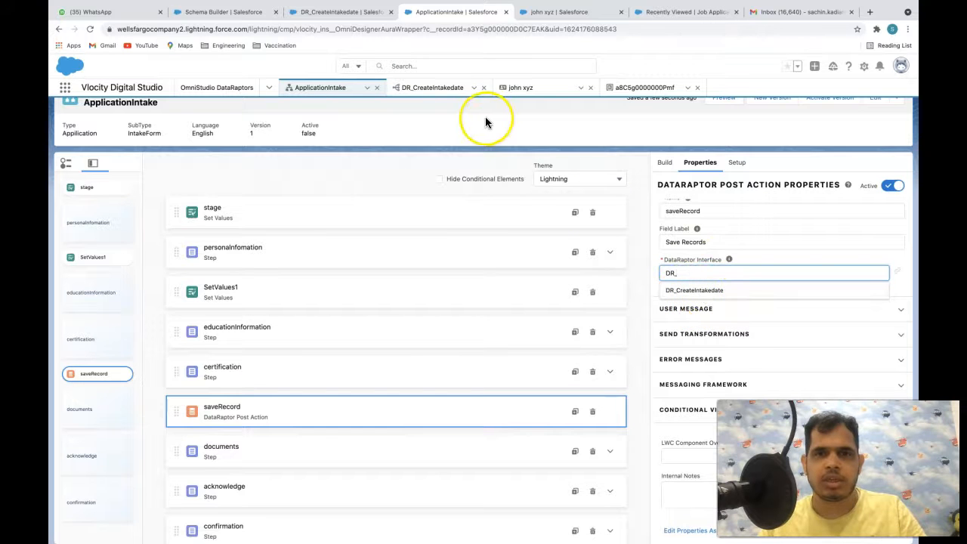
left_click(715, 294)
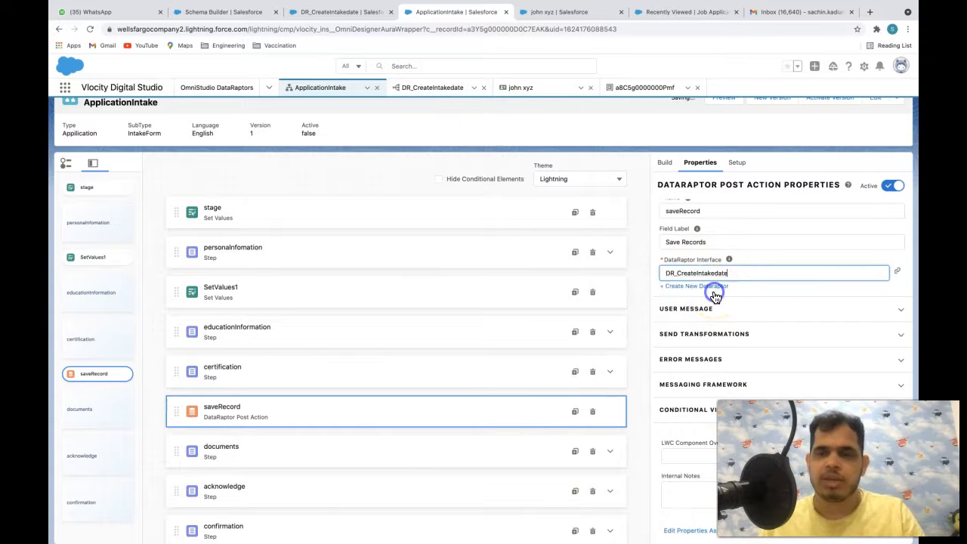
left_click(765, 310)
scroll(755, 298, "down", 3)
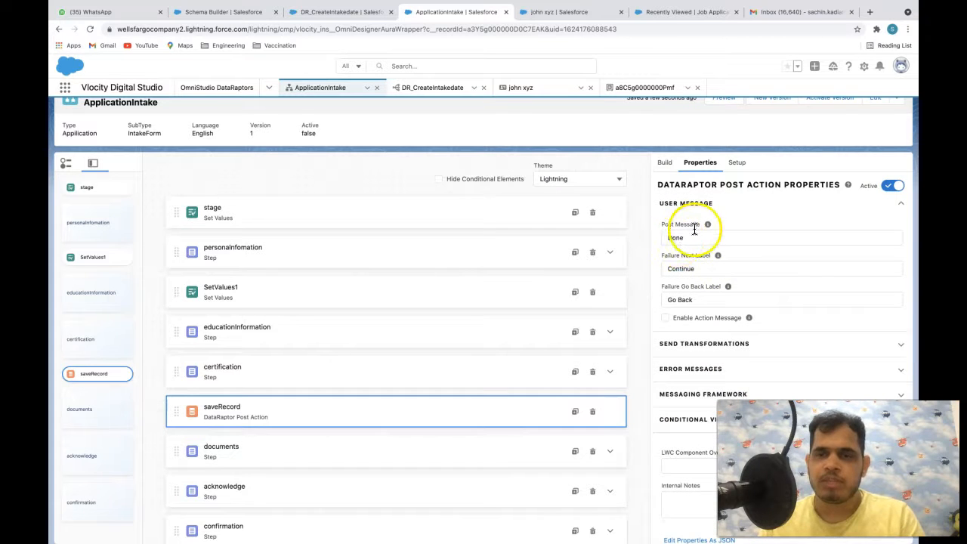
scroll(698, 230, "up", 1)
scroll(719, 225, "up", 2)
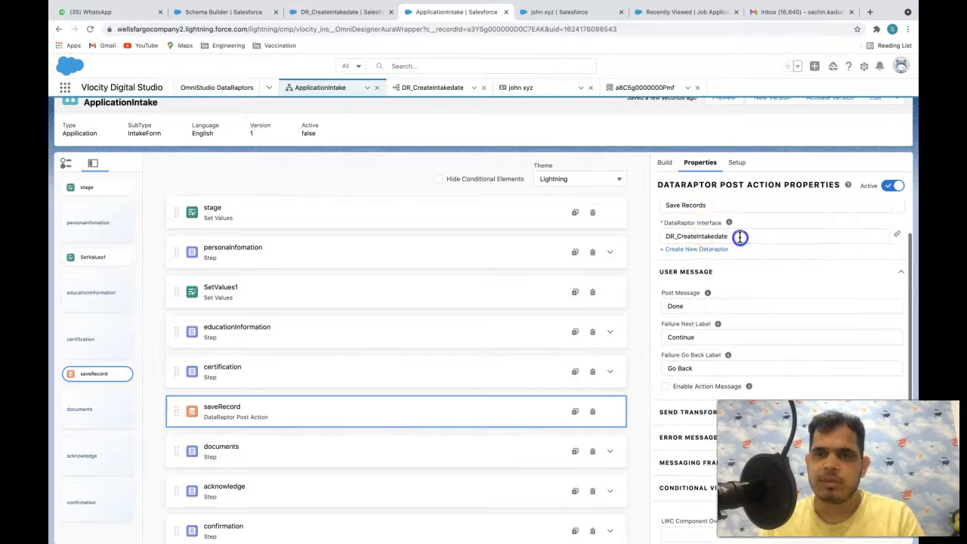
left_click(661, 236)
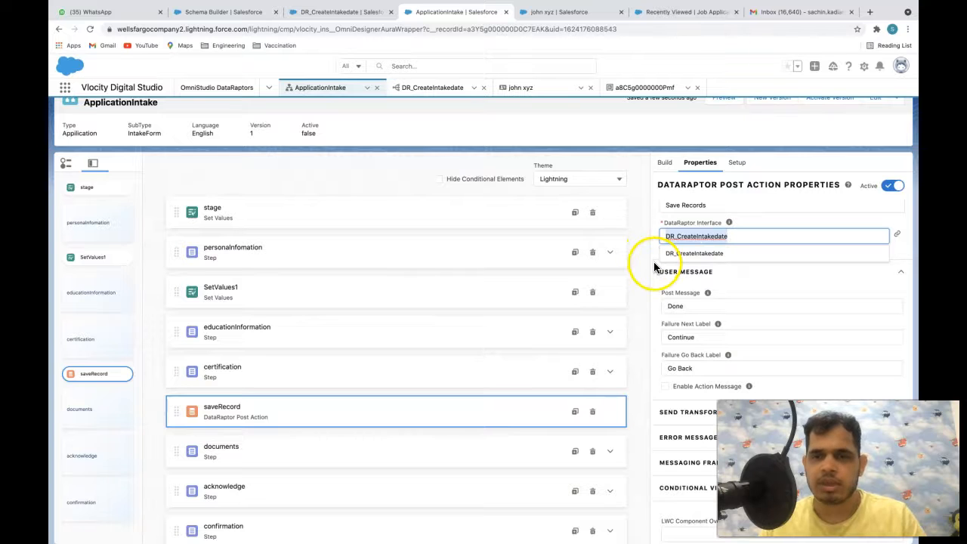
left_click(656, 260)
- Confirm DR_CreateIntakedate stays selected on saveRecord, then preview the ApplicationIntake script
scroll(670, 294, "down", 1)
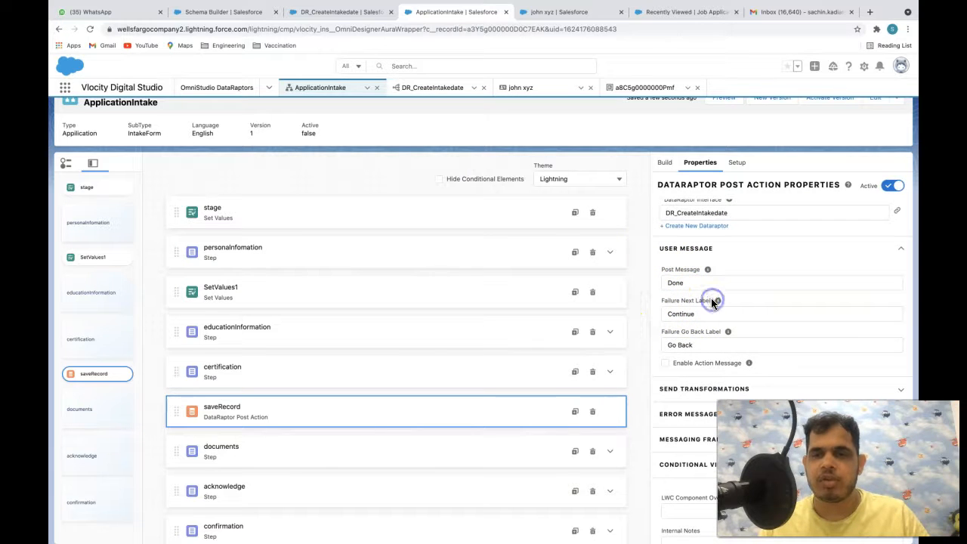
left_click(707, 285)
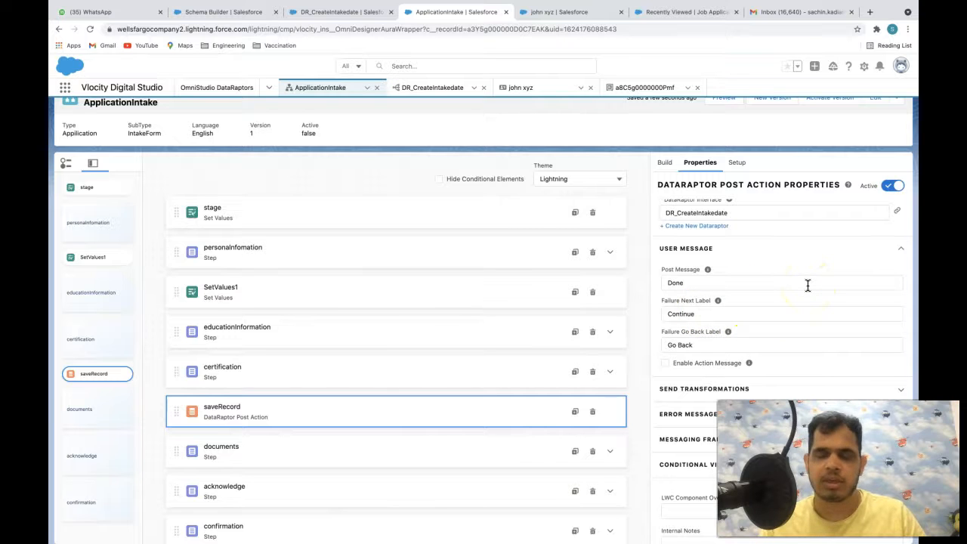
scroll(778, 264, "up", 3)
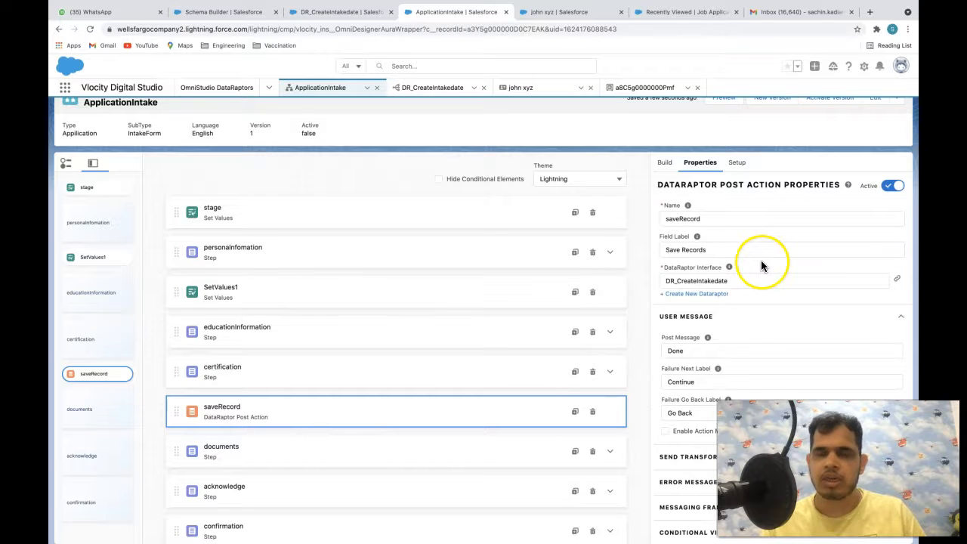
left_click(663, 162)
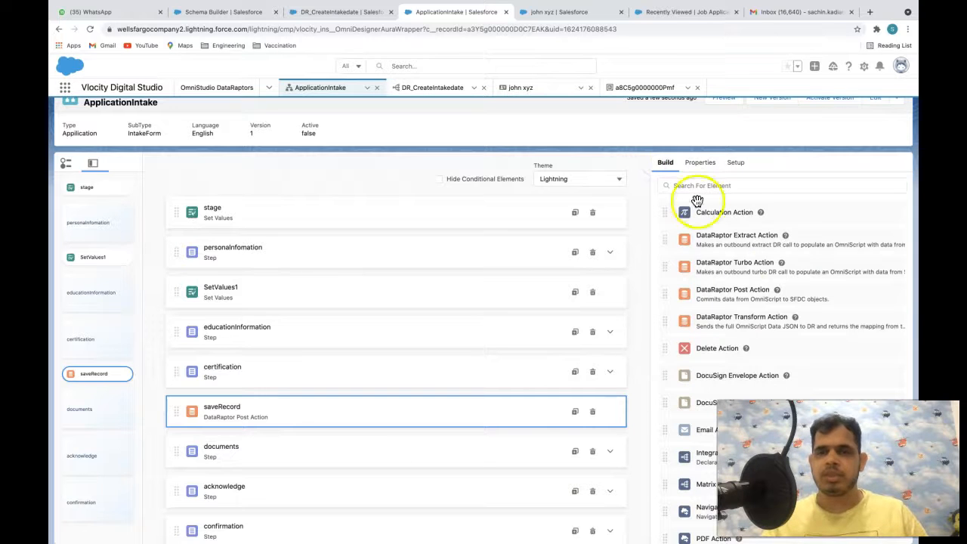
left_click(699, 163)
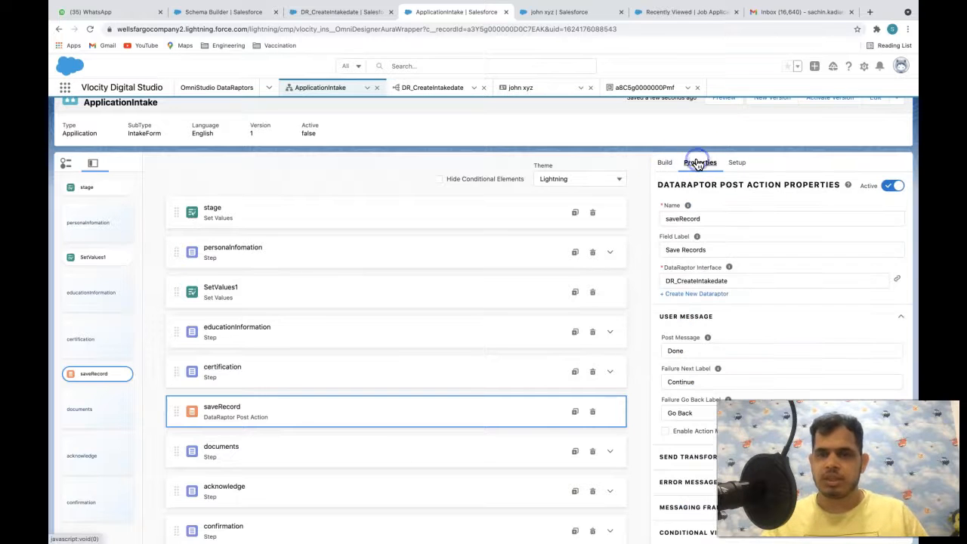
left_click(728, 281)
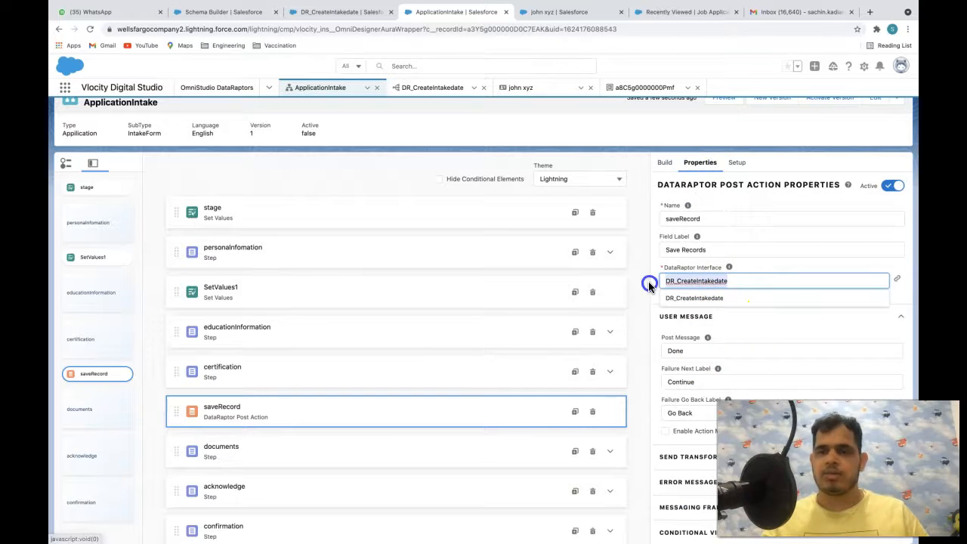
left_click(732, 323)
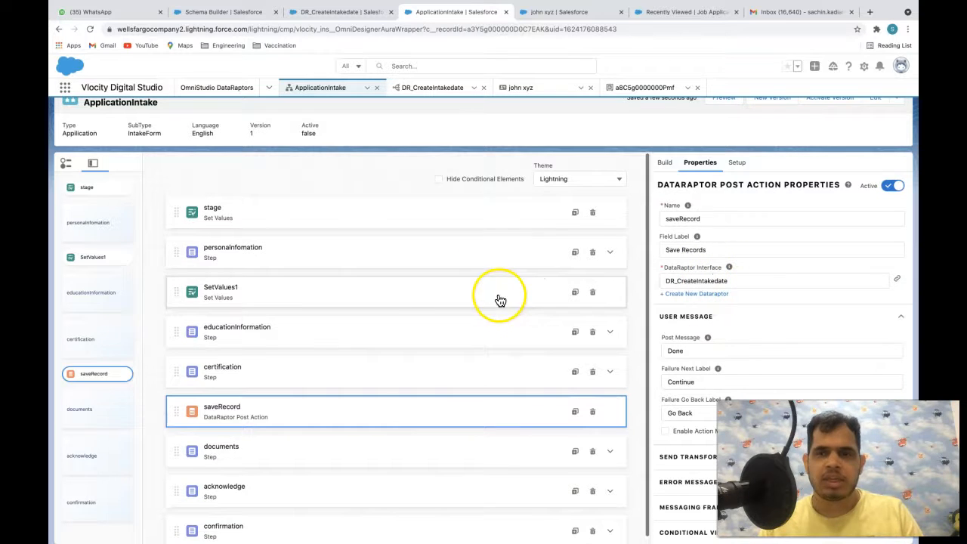
scroll(721, 181, "up", 1)
left_click(725, 119)
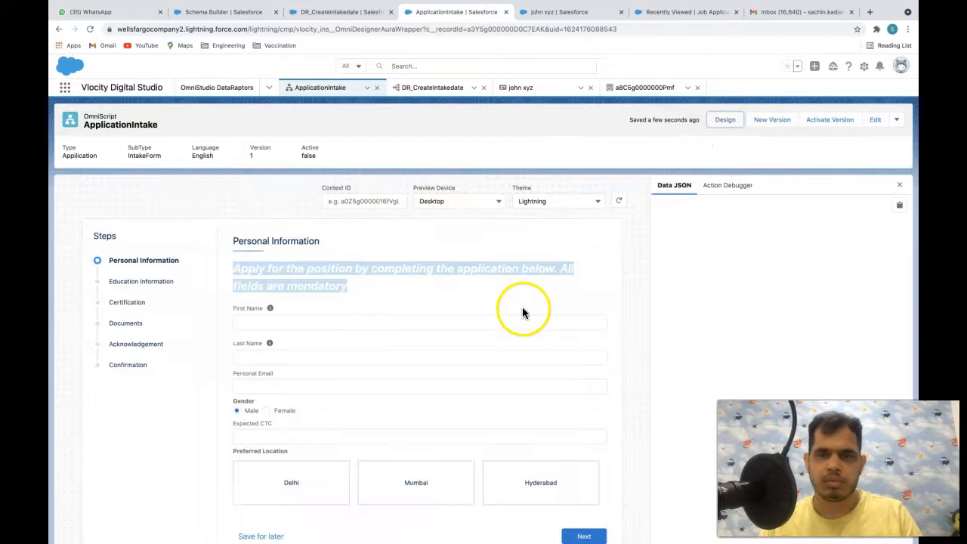
- Enter a test first name and test e-mail, expected CTC $100, and Delhi as preferred location
scroll(419, 286, "down", 1)
left_click(311, 302)
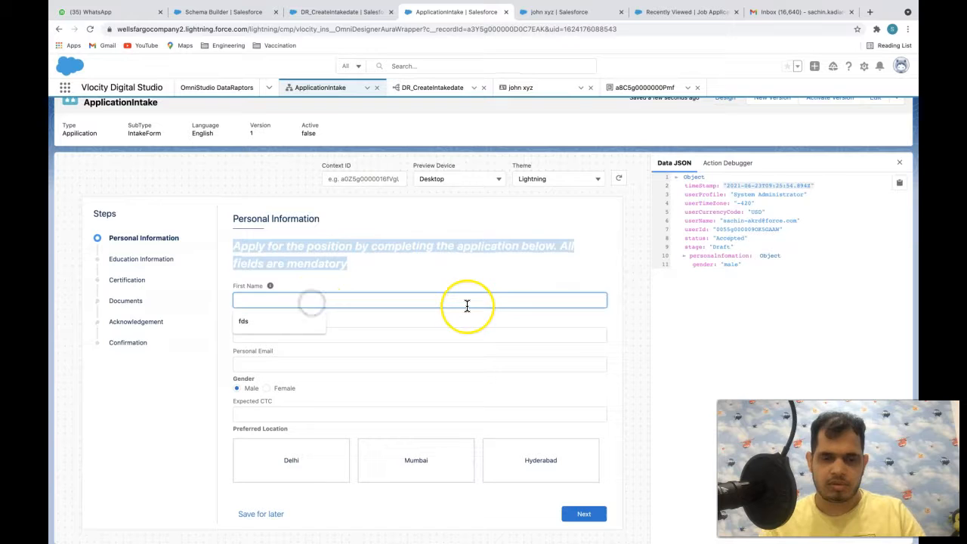
type("Preivew")
key("Tab")
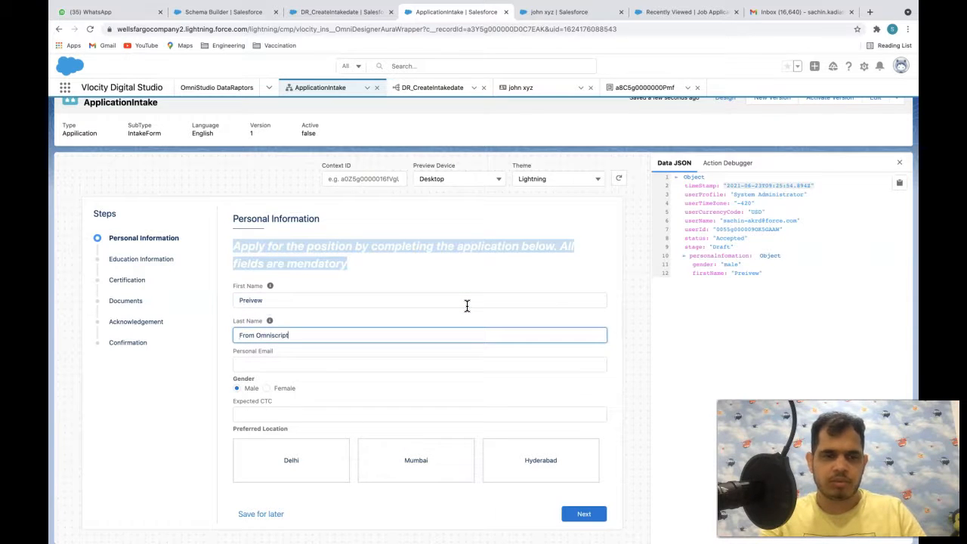
key("Tab")
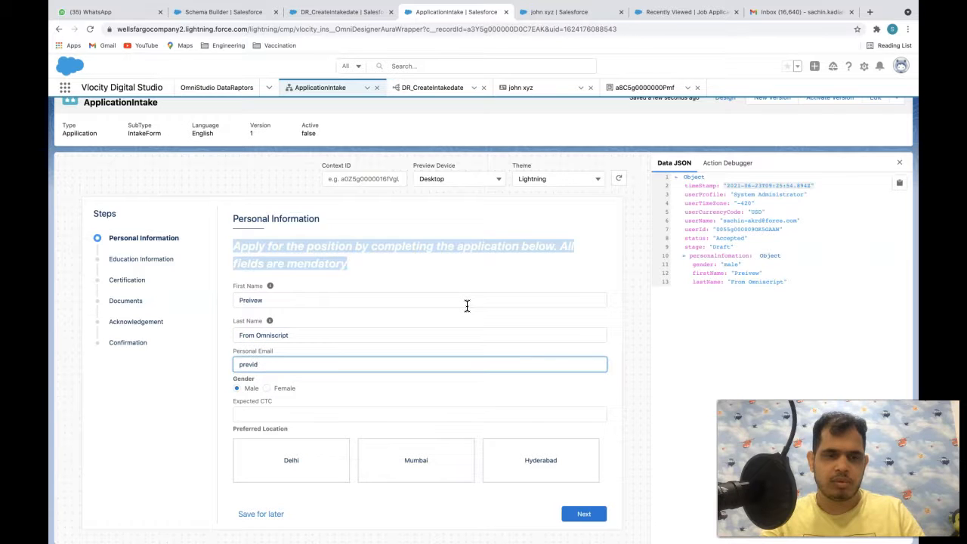
key("Tab")
left_click(398, 411)
type("$100,000")
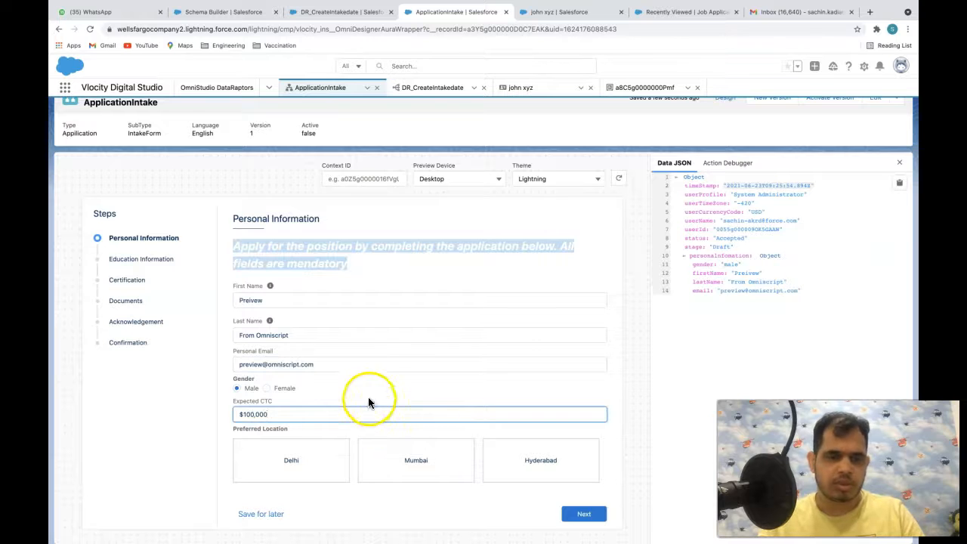
left_click(369, 398)
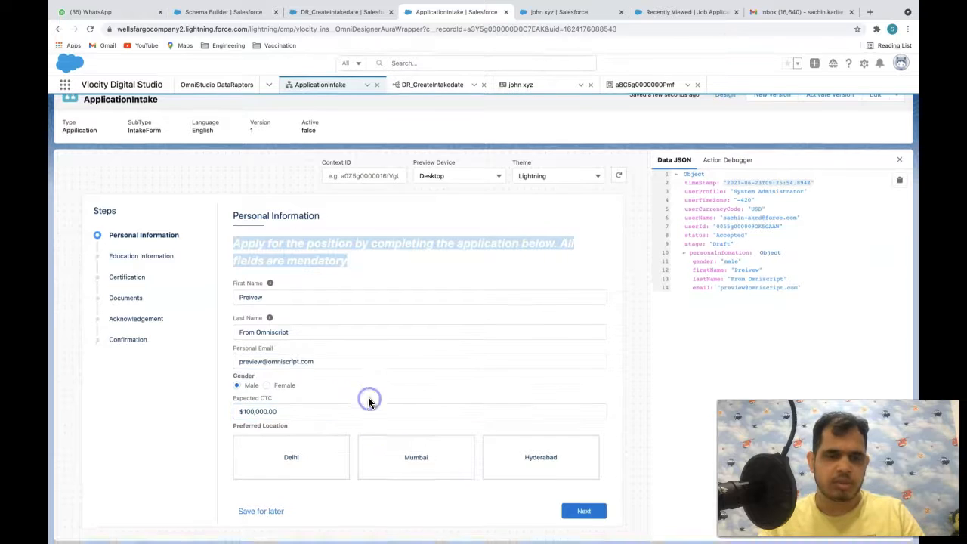
left_click_drag(278, 416, 220, 422)
left_click(265, 457)
- On Education Information, add an MBA degree from IIT Delhi with passing year 190
left_click(580, 512)
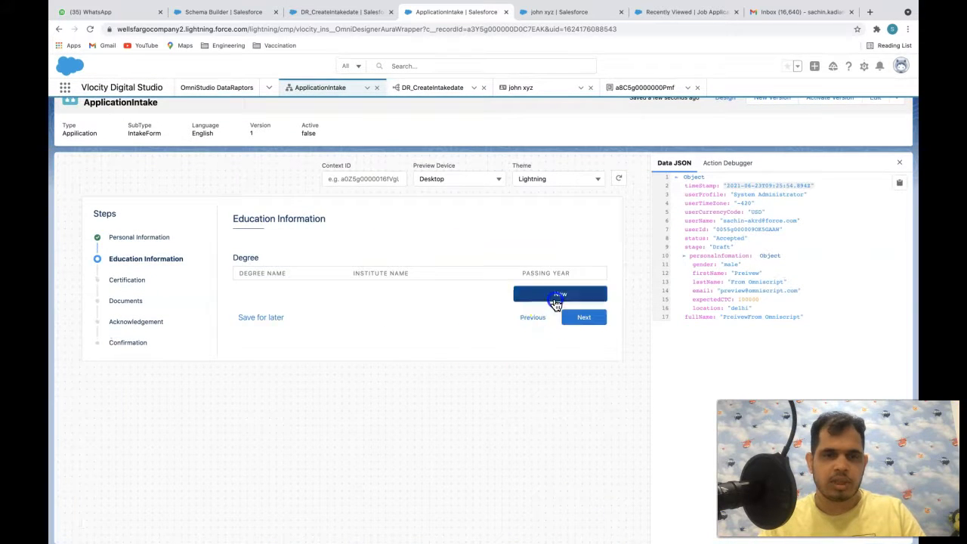
left_click(554, 298)
left_click(200, 371)
type("MBA")
left_click(329, 370)
left_click(315, 363)
left_click(479, 373)
type("190")
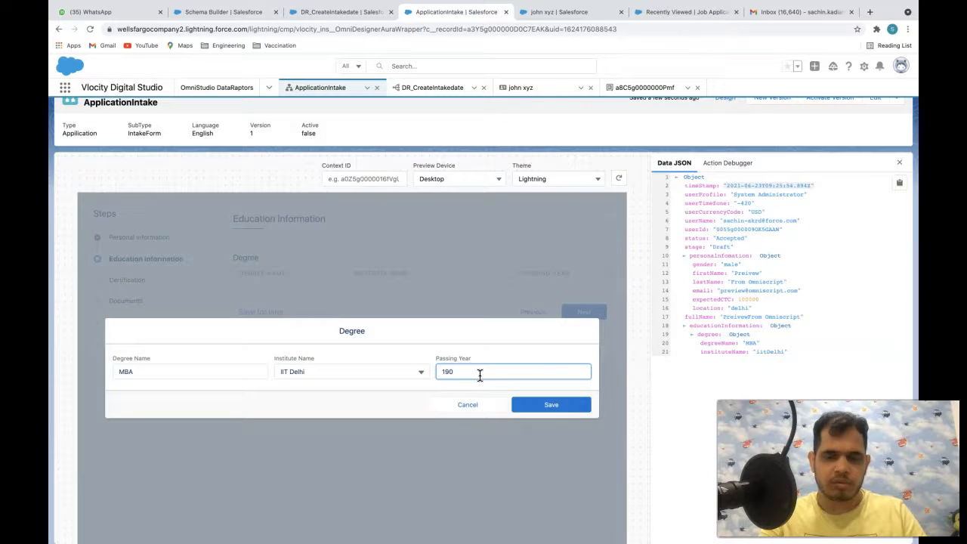
left_click(535, 403)
- Add an 'admin' certificate expiring 06-30-2021 and advance past Certification, then return to it
left_click(587, 341)
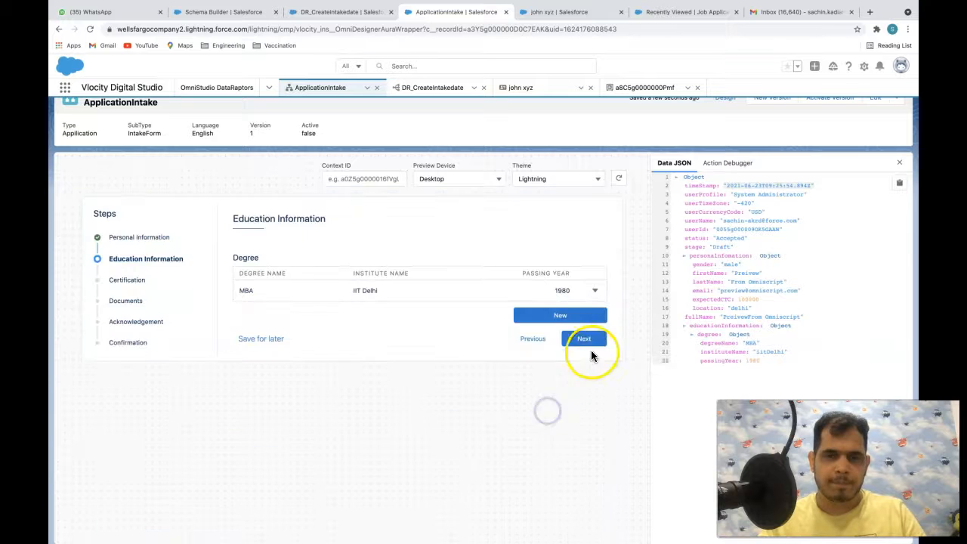
left_click(286, 250)
left_click(295, 312)
type("admin")
left_click(558, 311)
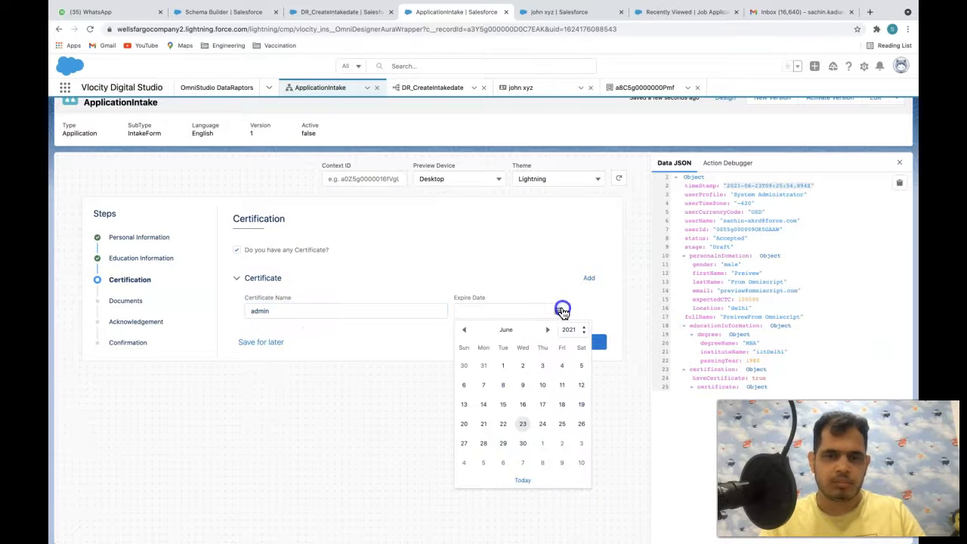
left_click(535, 450)
left_click(581, 340)
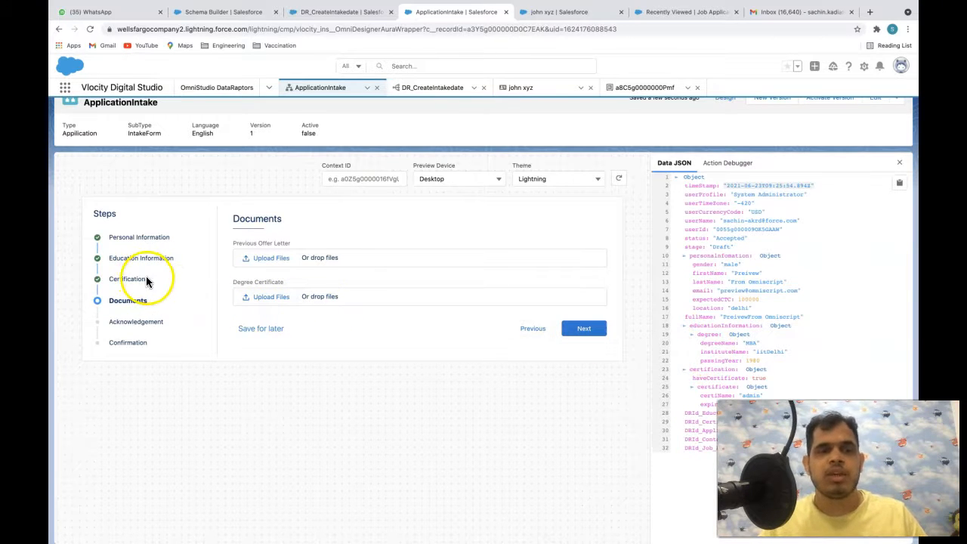
left_click(111, 279)
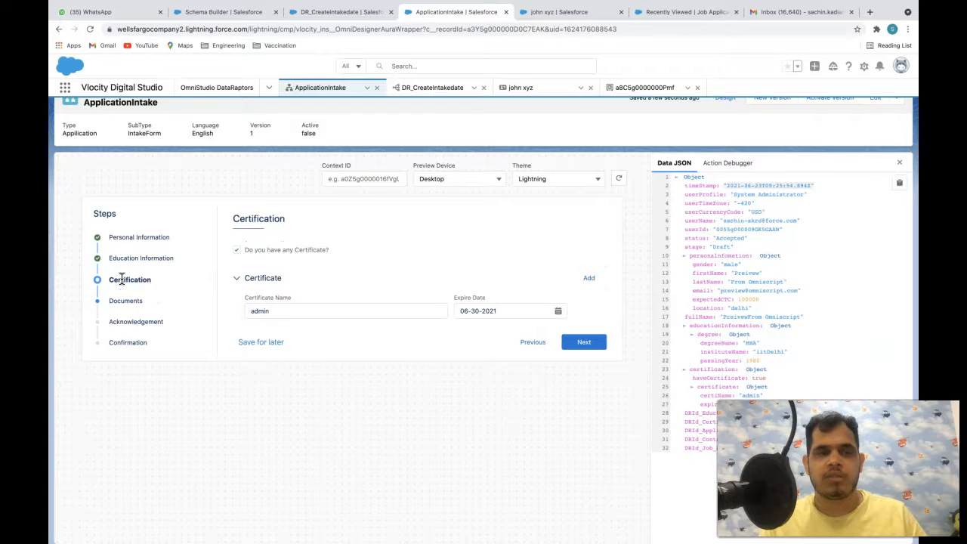
left_click(123, 300)
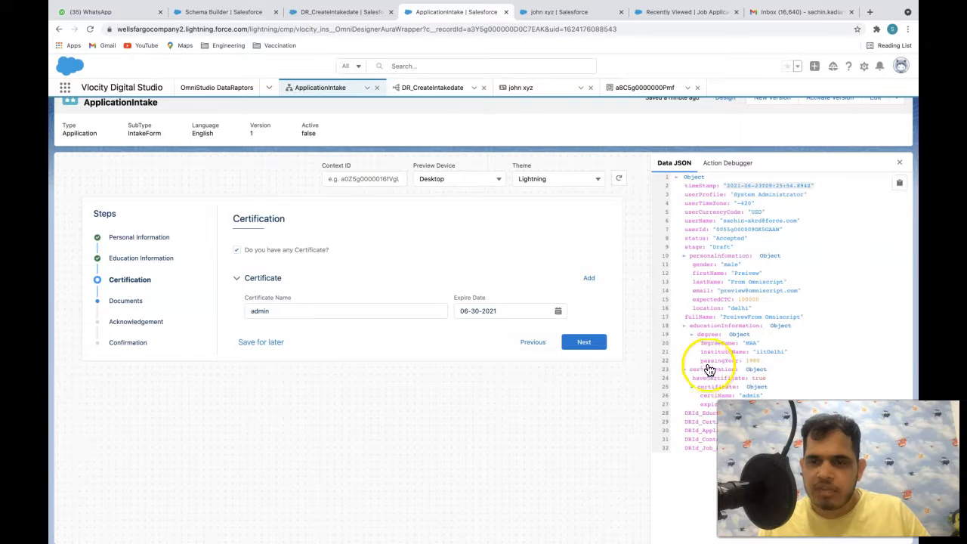
left_click(728, 164)
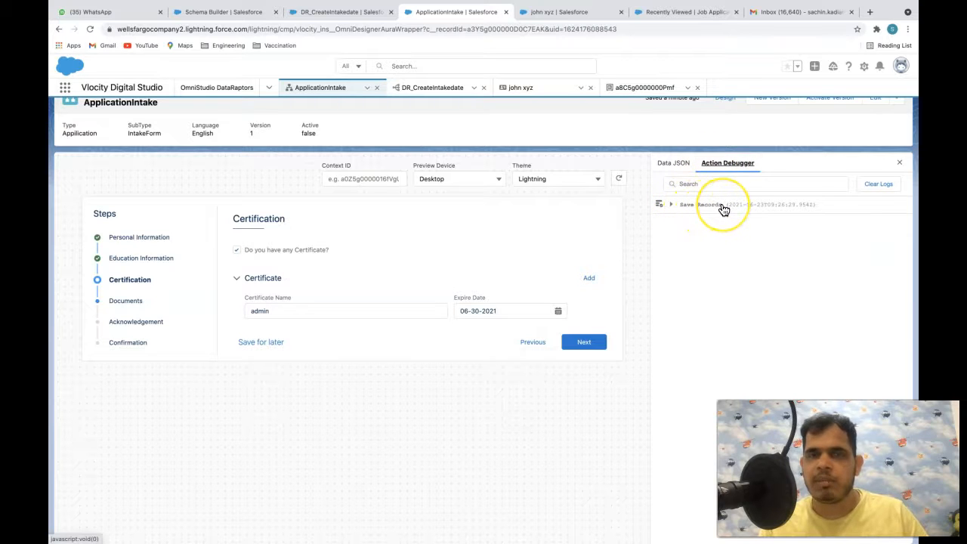
left_click(672, 204)
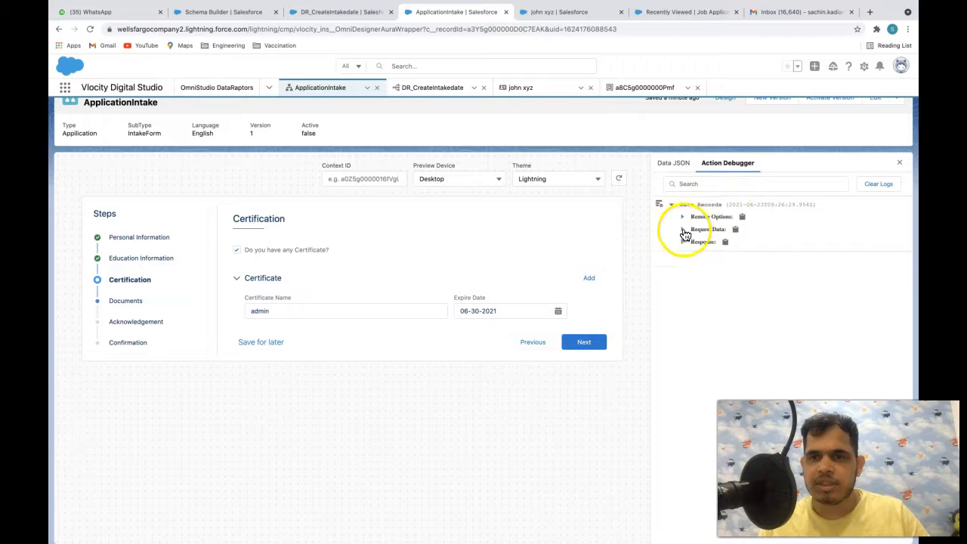
left_click(683, 229)
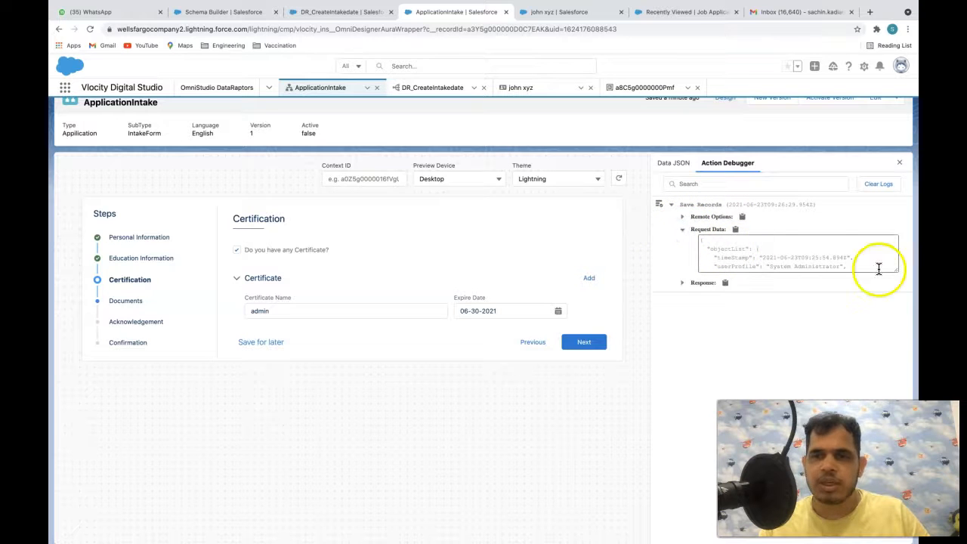
left_click_drag(893, 270, 893, 430)
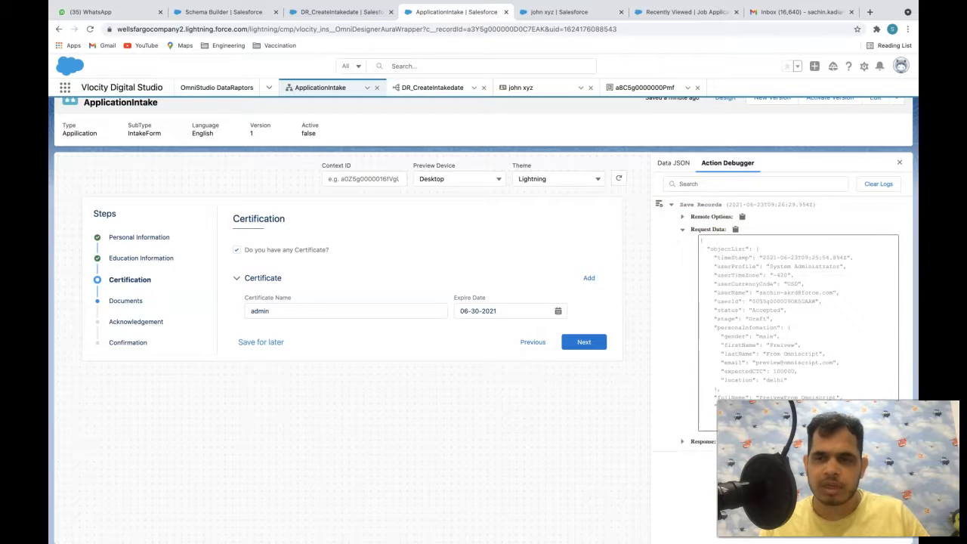
scroll(791, 326, "down", 1)
scroll(791, 326, "down", 5)
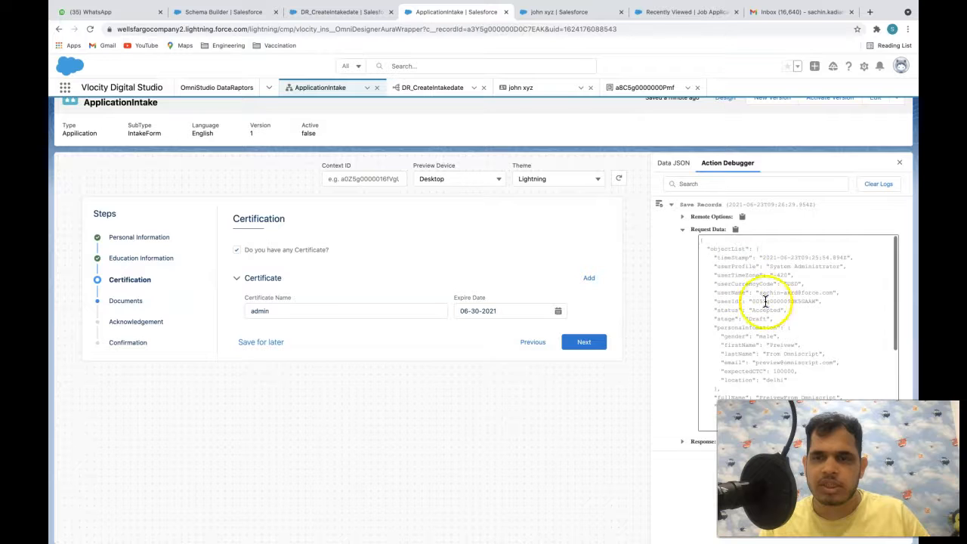
scroll(757, 314, "up", 3)
scroll(759, 303, "up", 4)
left_click(681, 442)
scroll(755, 340, "down", 5)
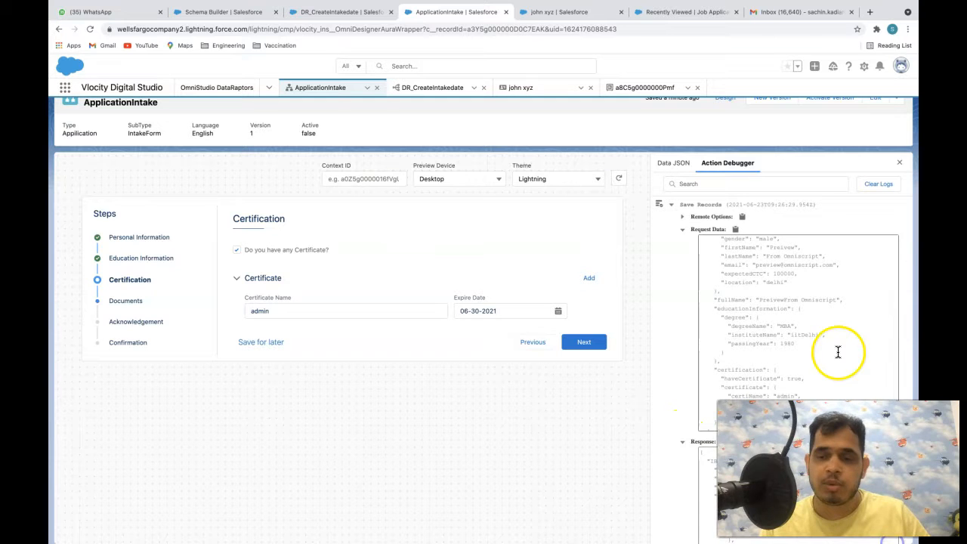
scroll(837, 352, "down", 1)
scroll(906, 370, "down", 1)
scroll(803, 459, "down", 5)
scroll(785, 483, "down", 10)
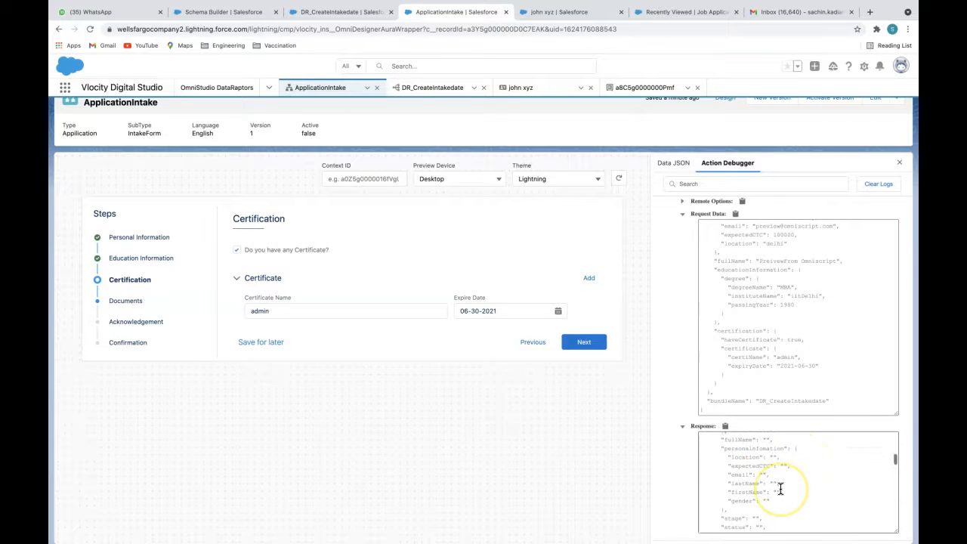
scroll(780, 489, "down", 10)
scroll(780, 489, "up", 10)
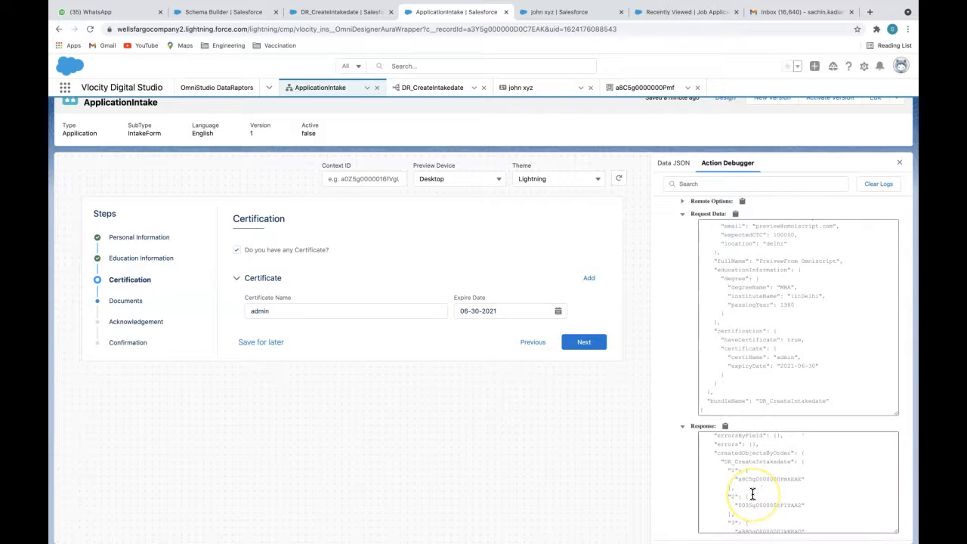
scroll(752, 494, "down", 3)
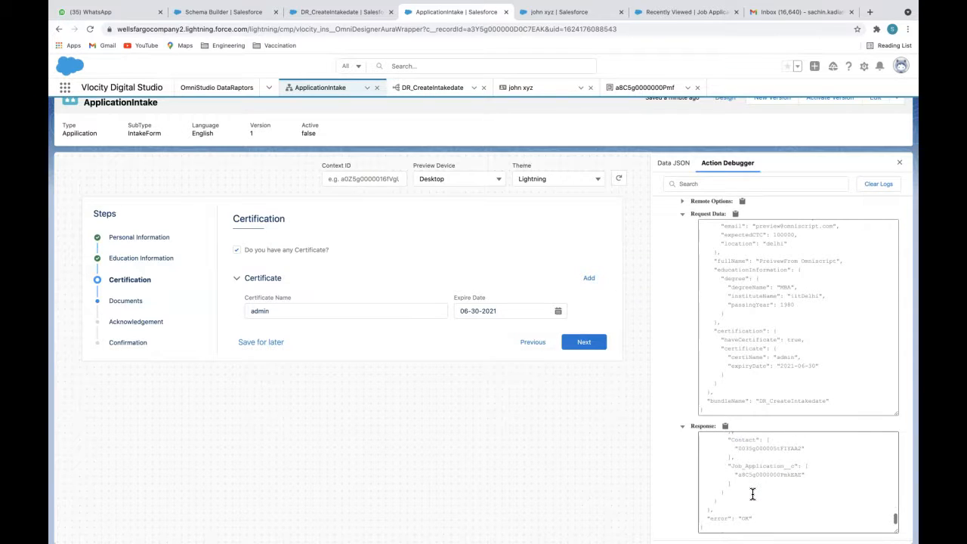
scroll(753, 494, "up", 2)
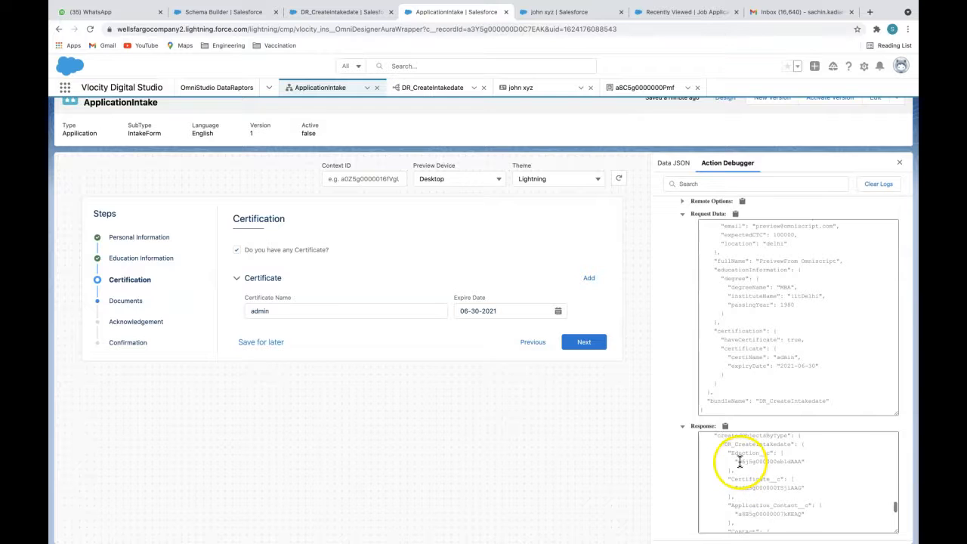
left_click_drag(733, 454, 759, 453)
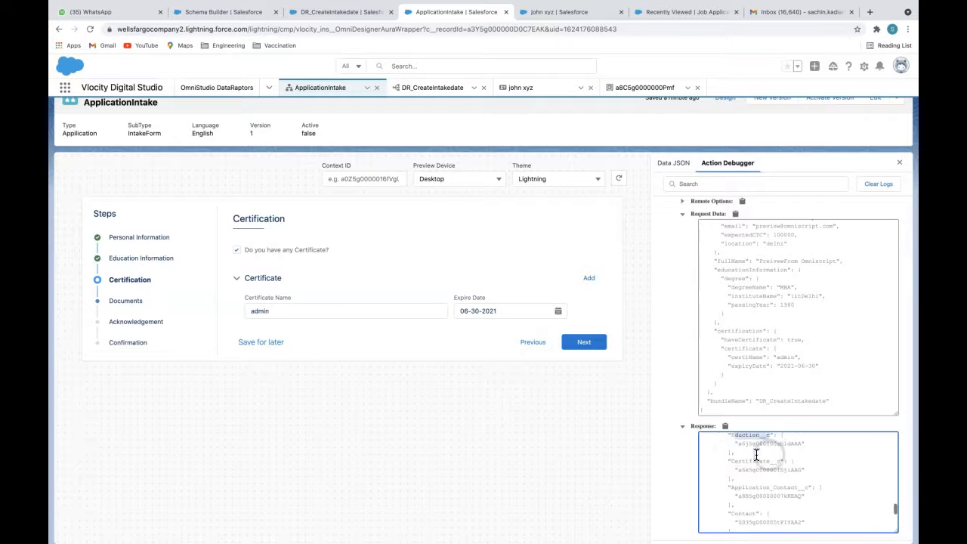
scroll(779, 457, "down", 1)
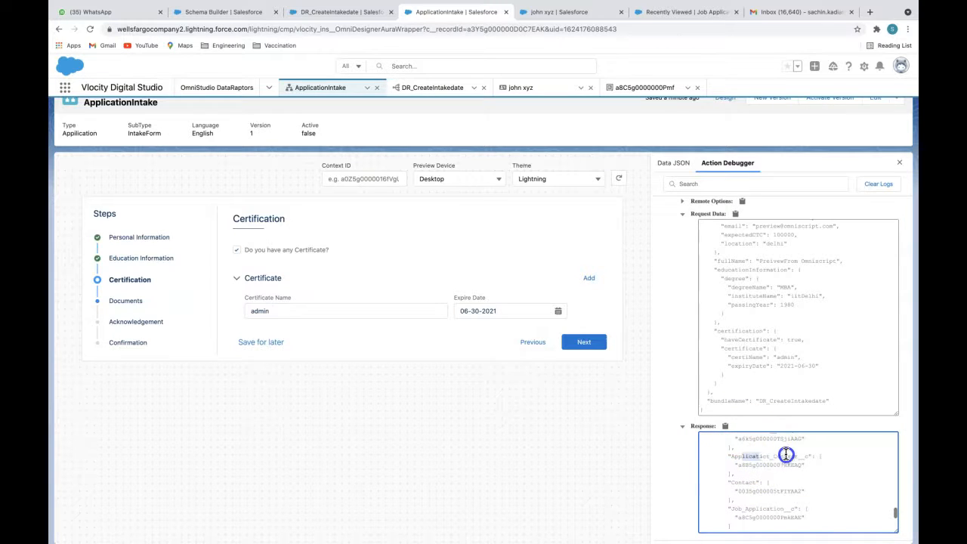
left_click_drag(729, 484, 798, 483)
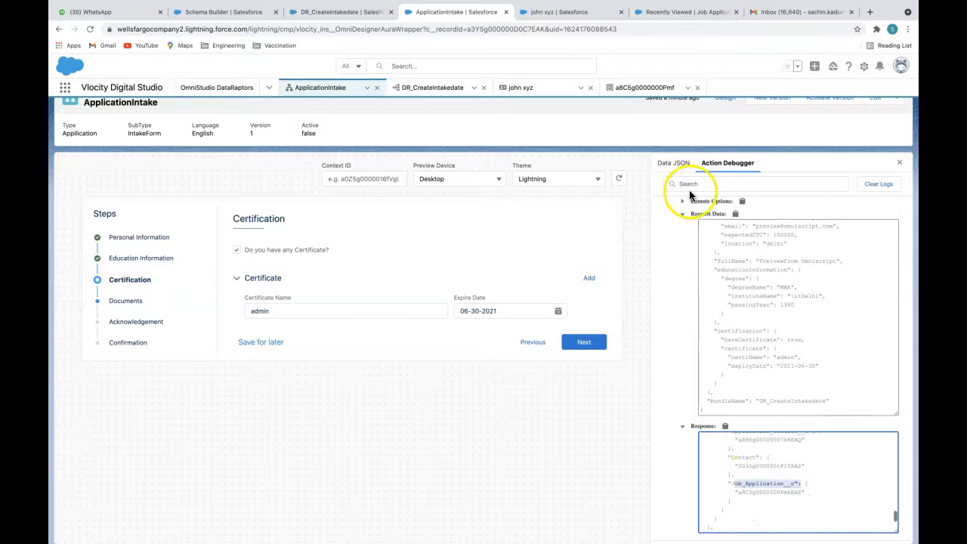
left_click(674, 164)
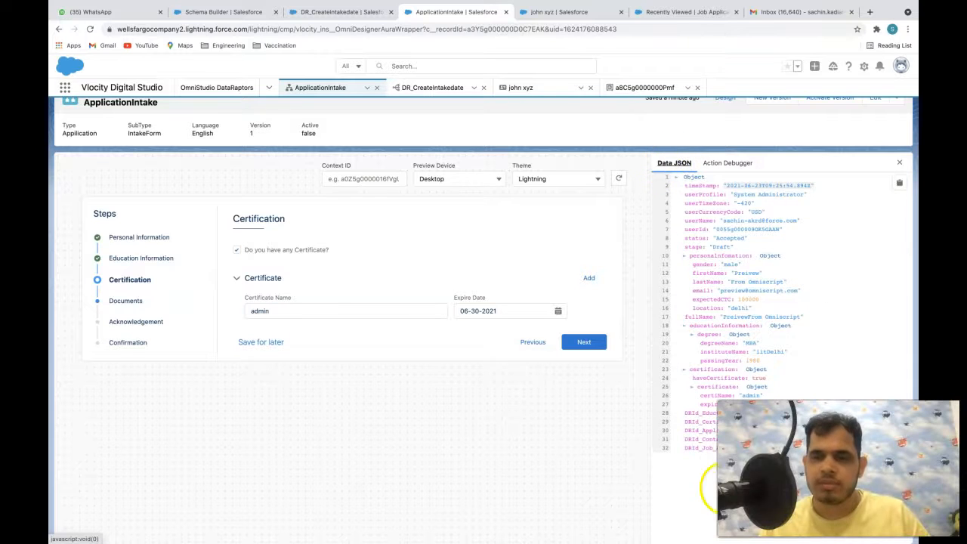
left_click(684, 414)
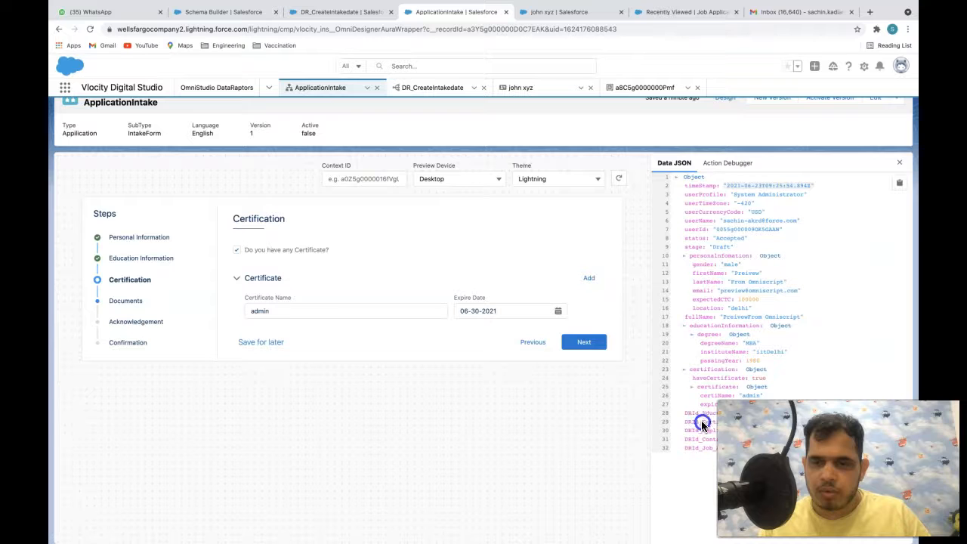
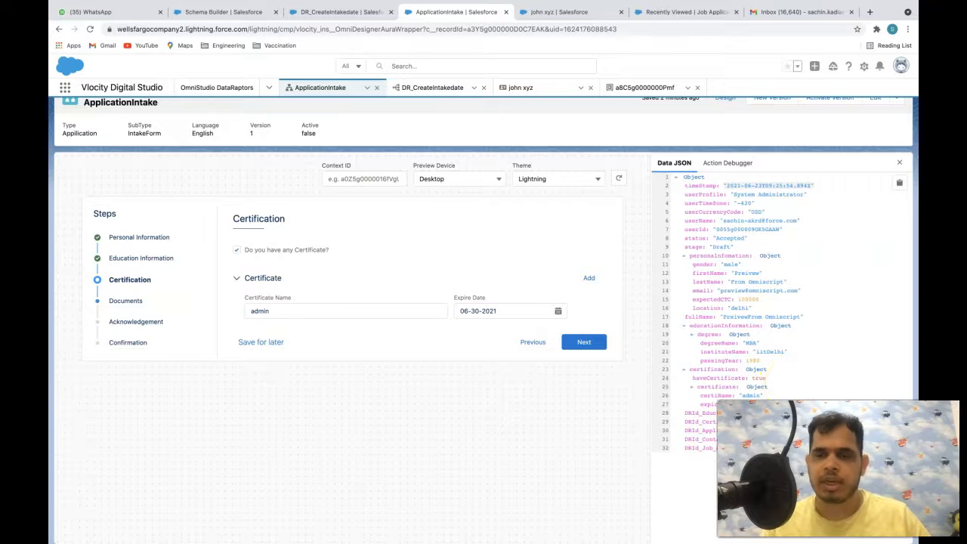
- Copy the DRId_Job_Application__c key from the preview's Data JSON in DevTools, then return to Design
scroll(752, 241, "up", 1)
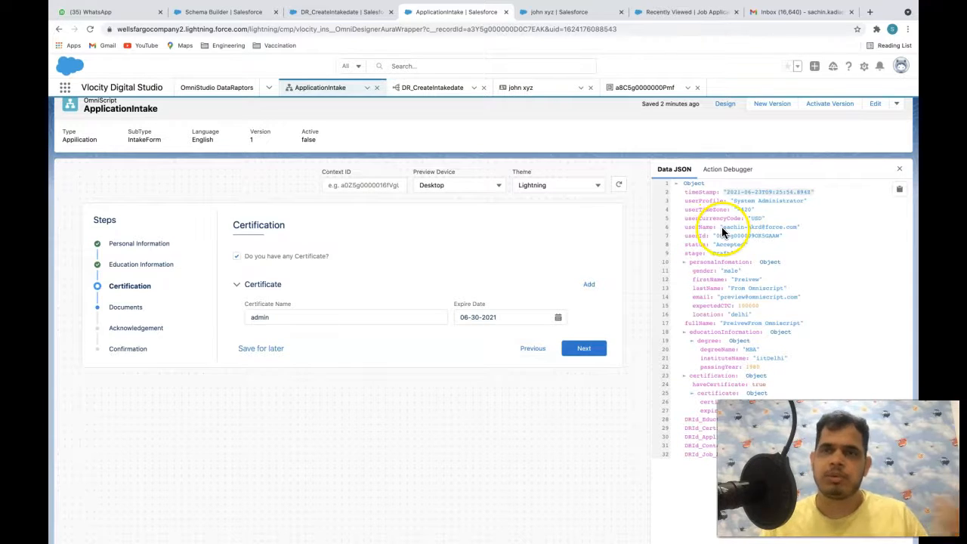
left_click(684, 419)
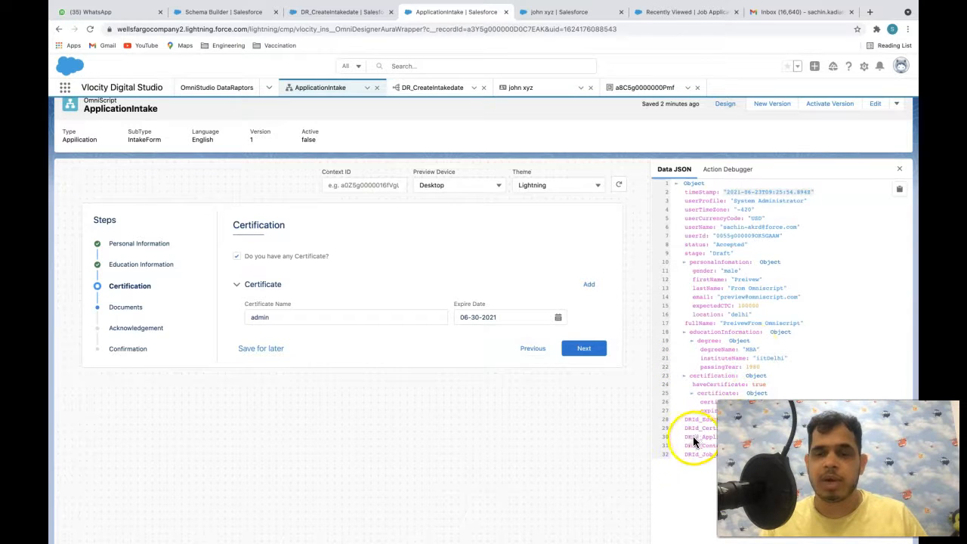
left_click_drag(686, 455, 702, 456)
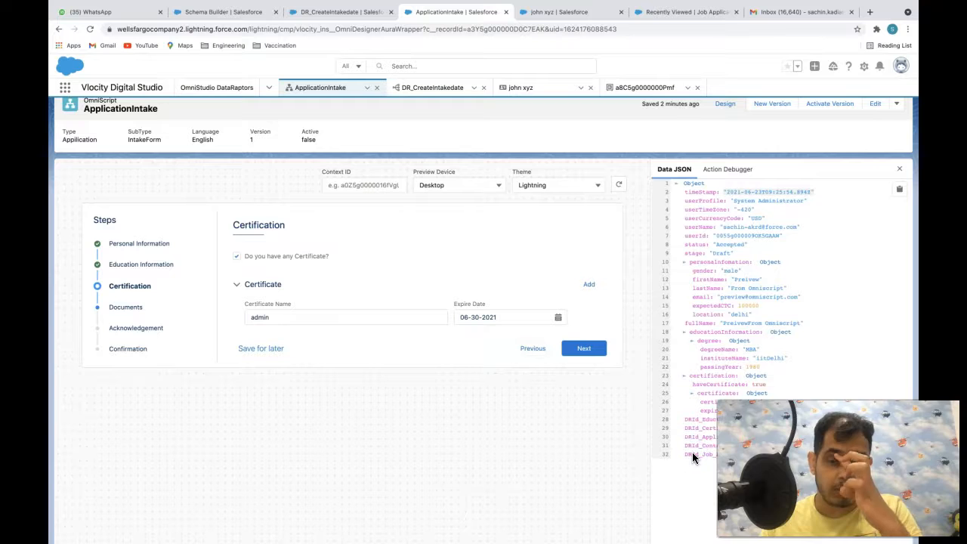
scroll(772, 231, "up", 1)
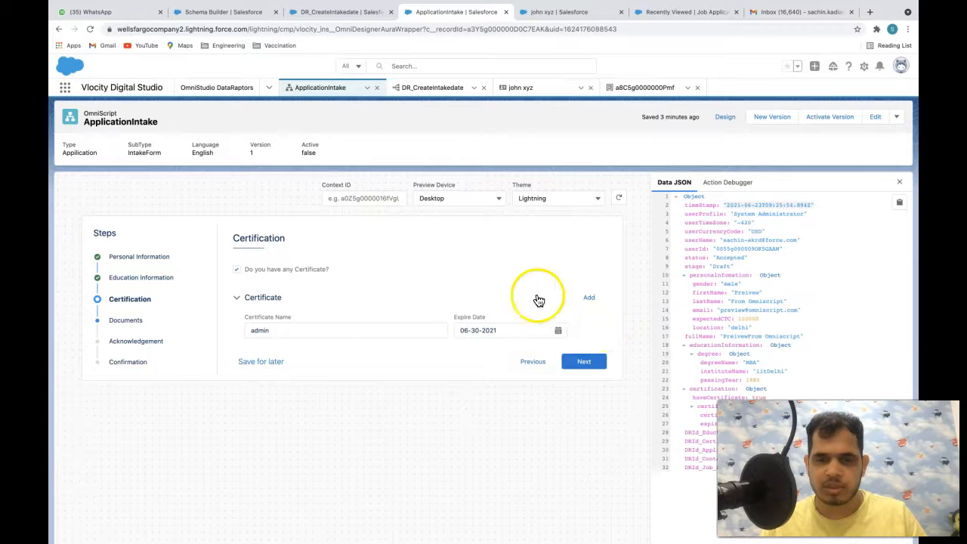
left_click(633, 448)
double_click(629, 452)
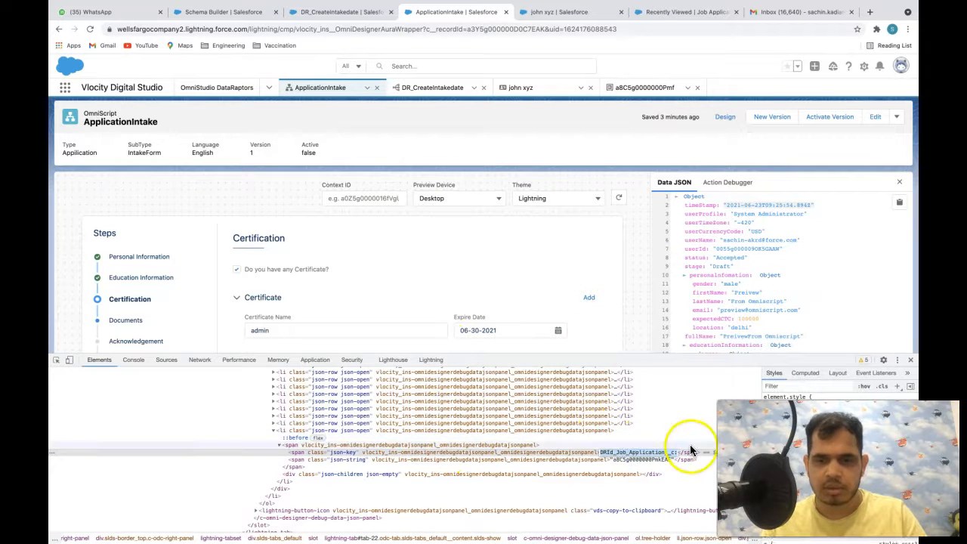
left_click(910, 360)
left_click(724, 116)
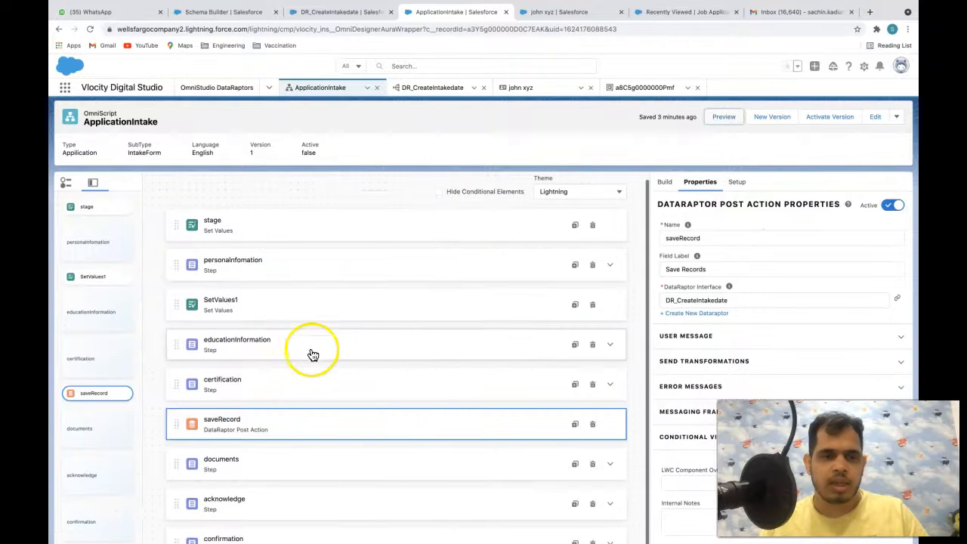
- Set the Previous Offer Letter upload's Content Parent ID to %DRId_Job_Application__c%
left_click(270, 458)
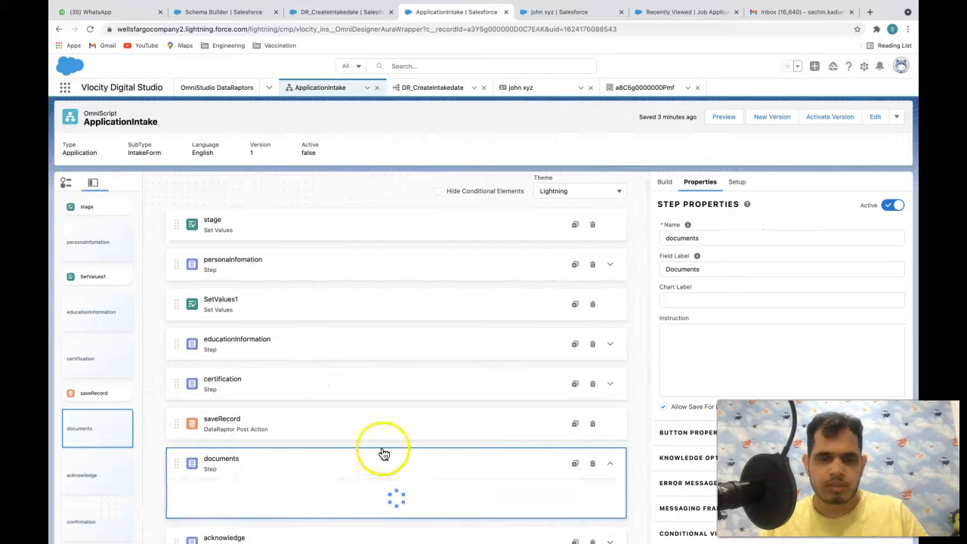
left_click(317, 456)
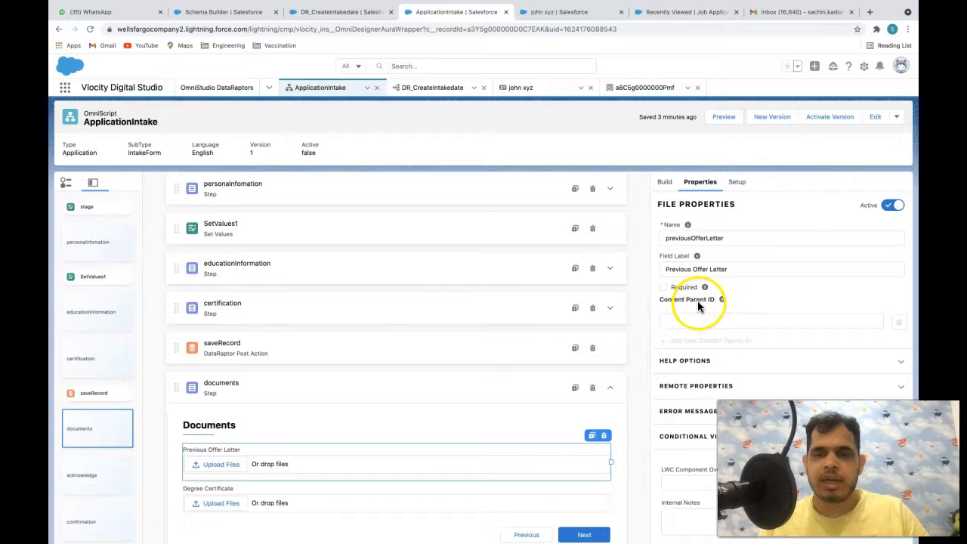
scroll(357, 437, "down", 1)
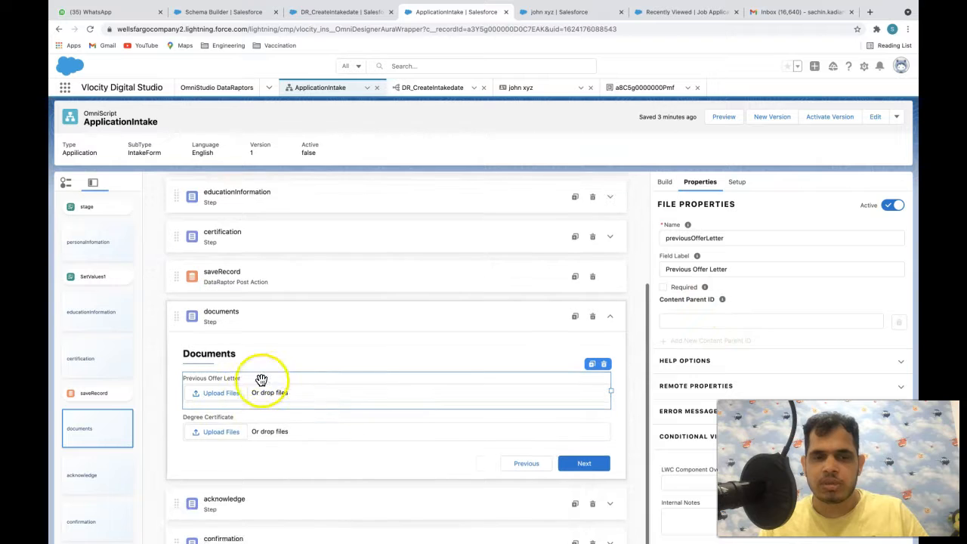
left_click(681, 318)
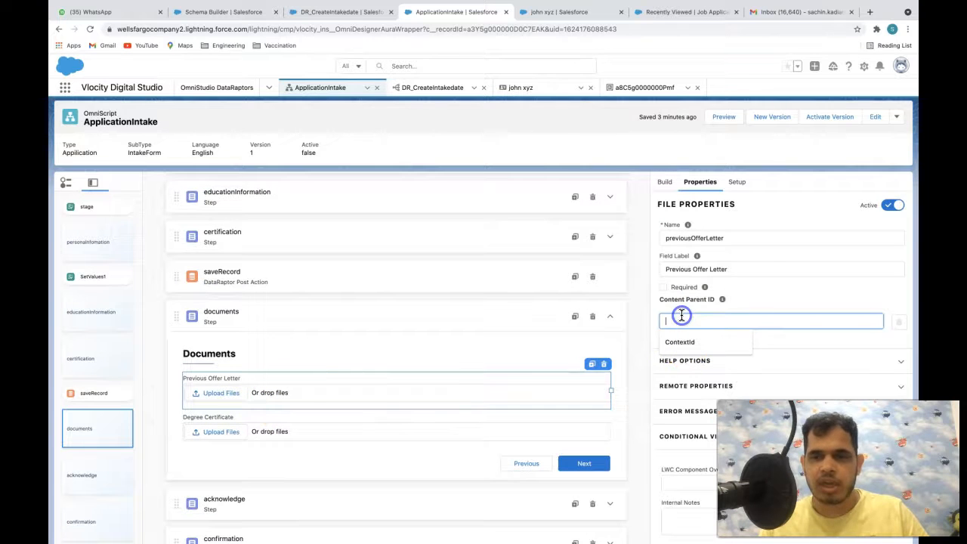
type("%%")
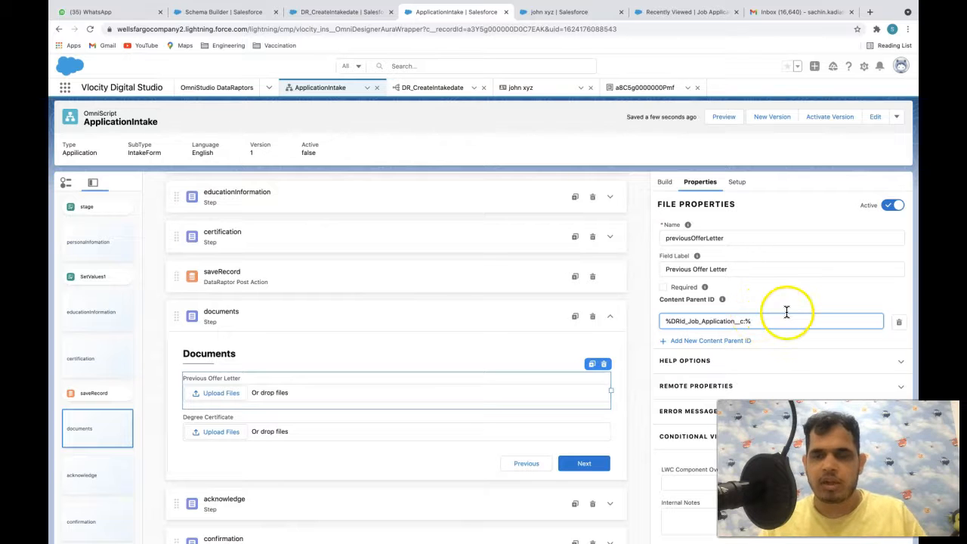
left_click(742, 308)
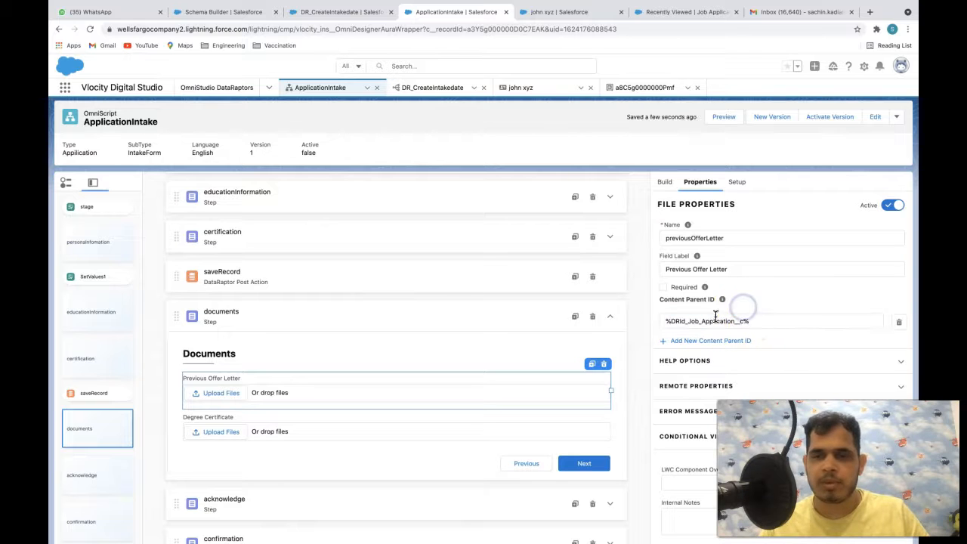
left_click(705, 319)
left_click(742, 307)
left_click(756, 321)
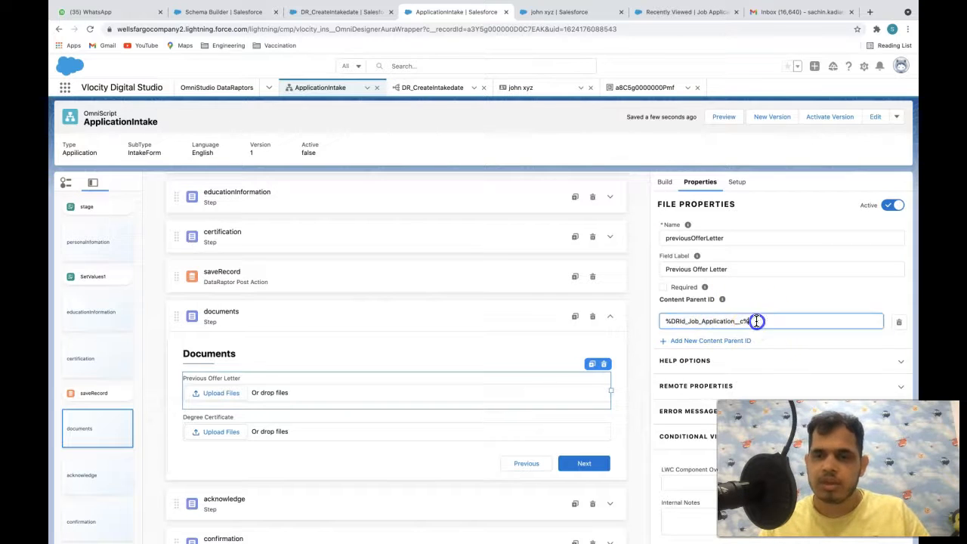
left_click_drag(756, 321, 664, 321)
key("ctrl+c")
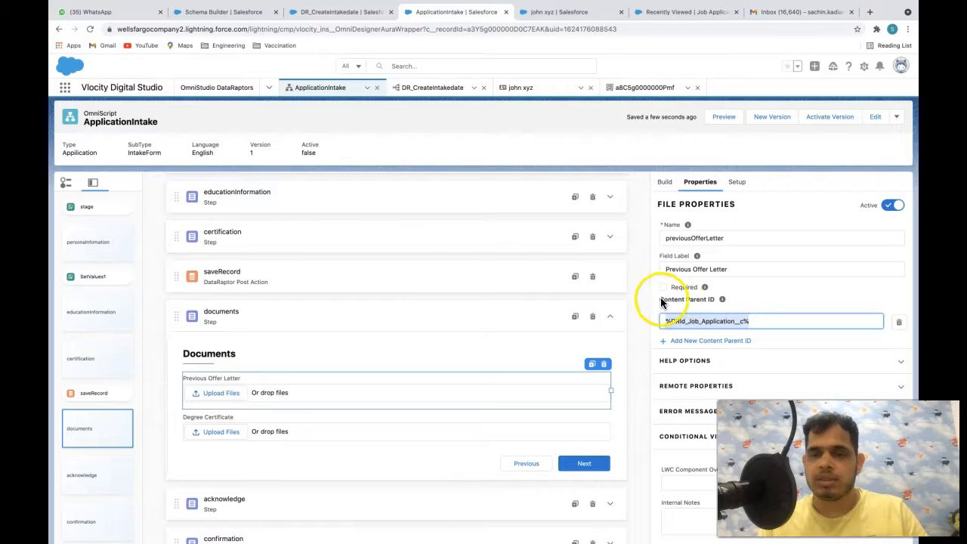
left_click_drag(772, 324, 658, 320)
- Paste %DRId_Job_Application__c% into the Degree Certificate upload's Content Parent ID
left_click(429, 419)
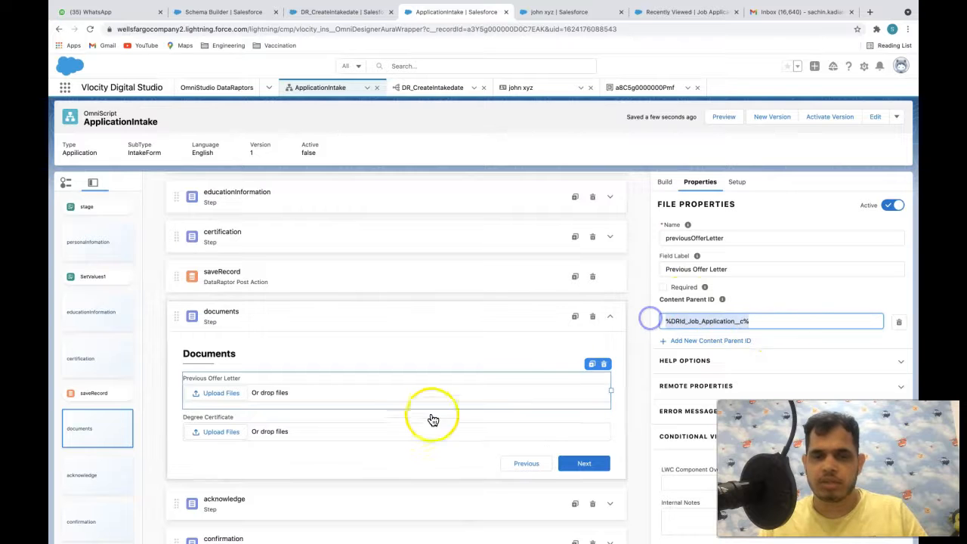
left_click(696, 320)
key("ctrl+v")
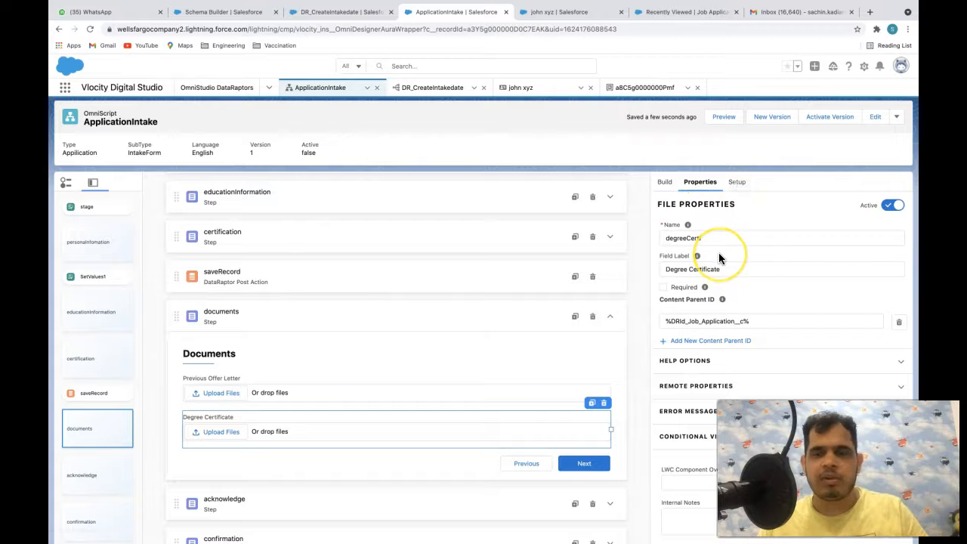
- Toggle Preview and back to Design, then select the acknowledge step to view its properties
left_click(726, 119)
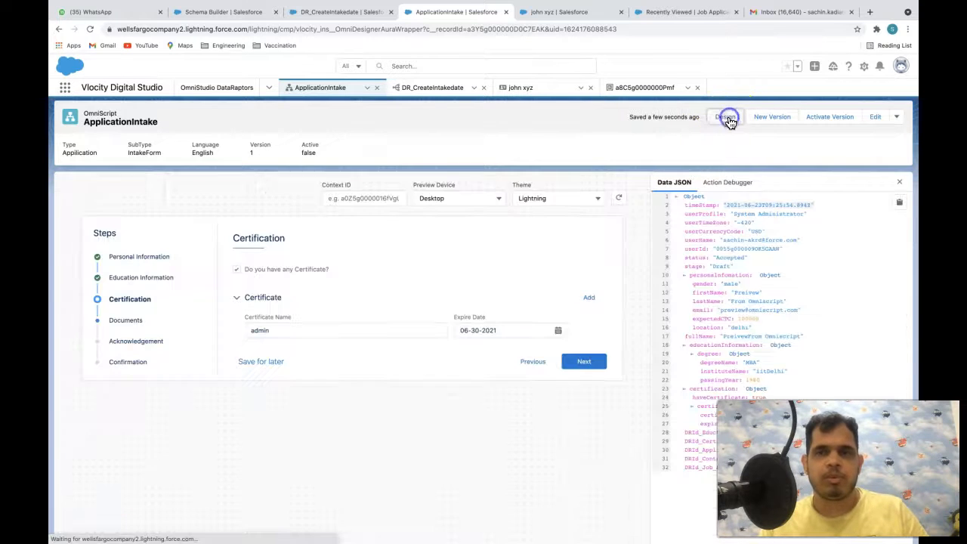
left_click(726, 121)
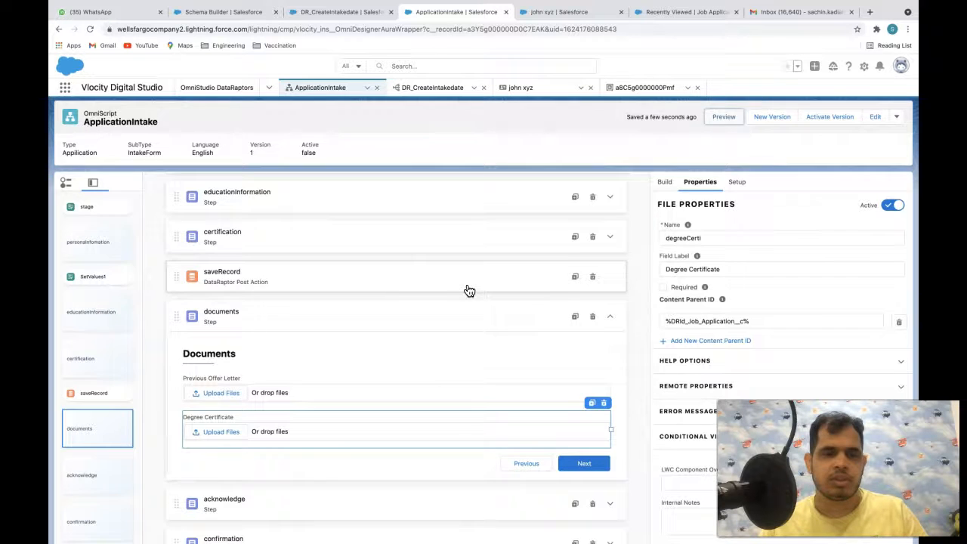
scroll(469, 290, "down", 1)
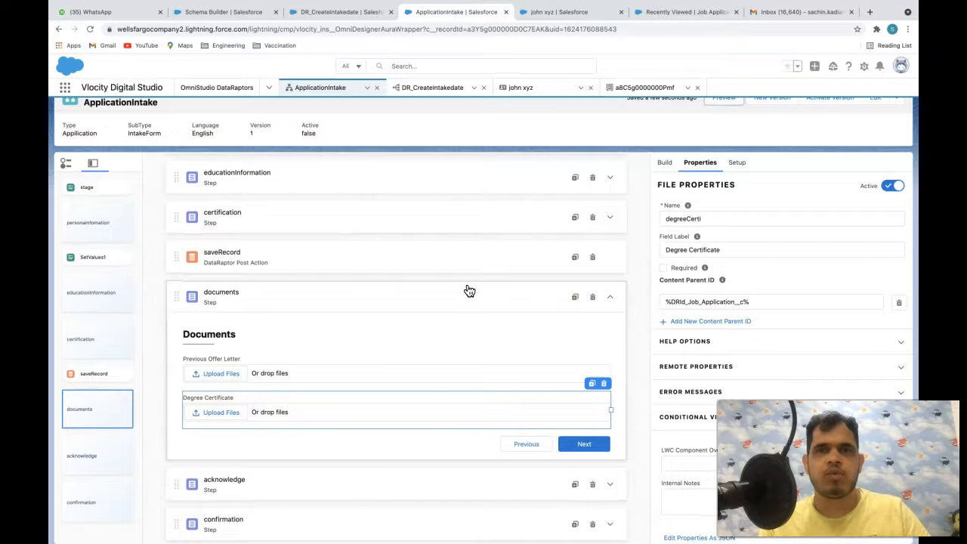
scroll(415, 385, "down", 1)
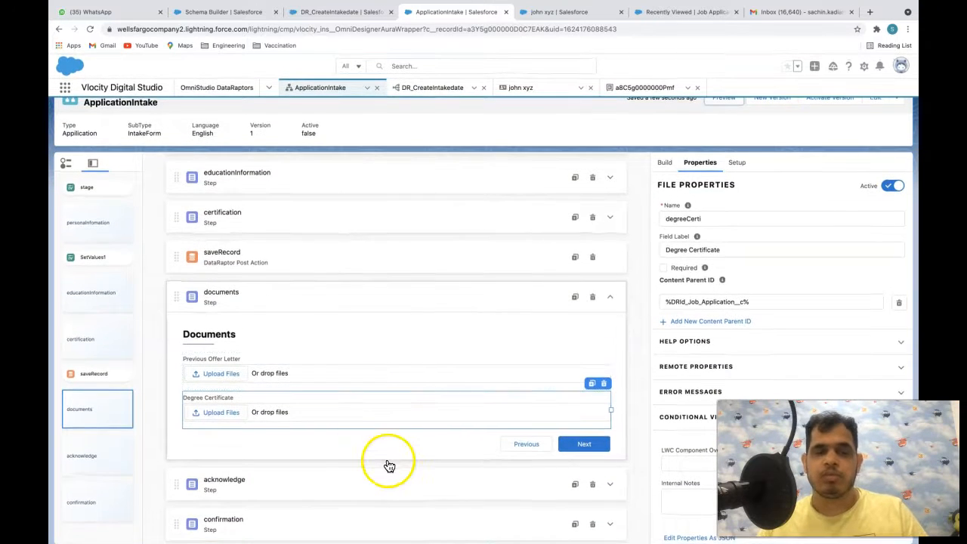
left_click(342, 492)
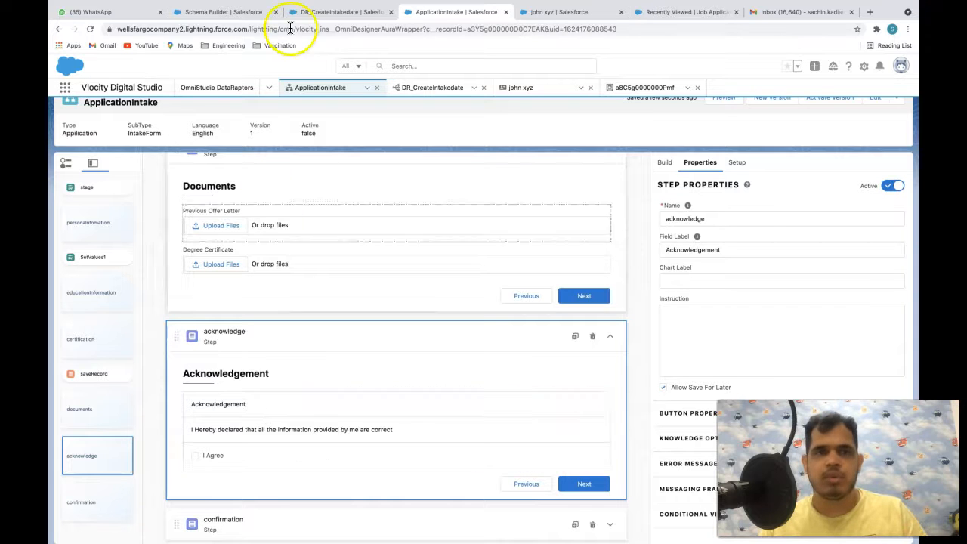
- Check the Contact record's Acknowledgement checkbox field, then bring up the DR_CreateIntakedate DataRaptor bundle
left_click(555, 11)
left_click(116, 287)
left_click_drag(127, 291, 75, 289)
left_click(453, 11)
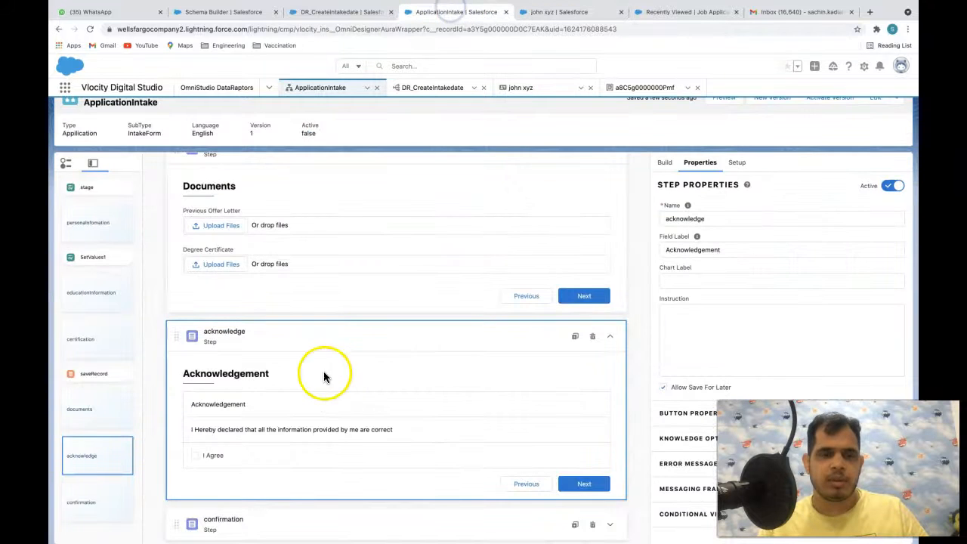
left_click(563, 14)
left_click(75, 300)
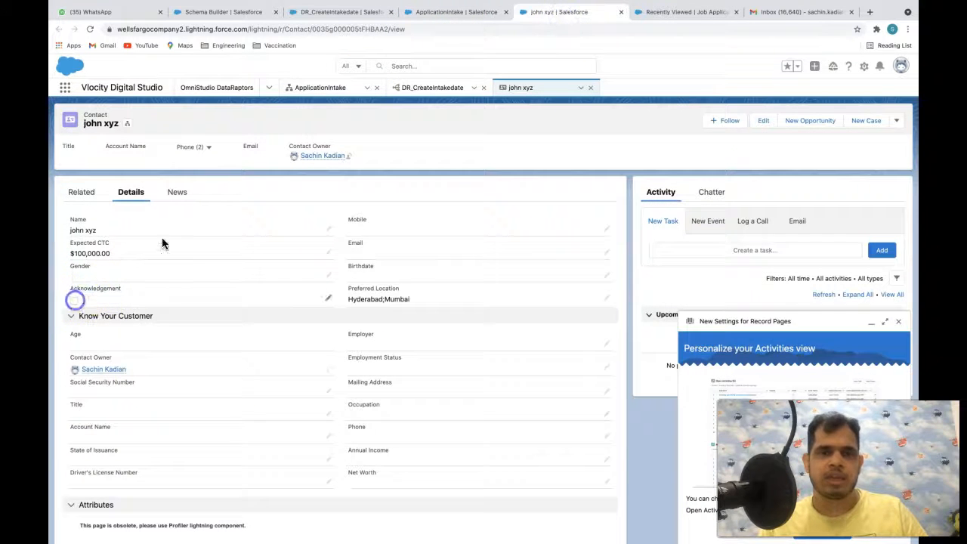
left_click(436, 14)
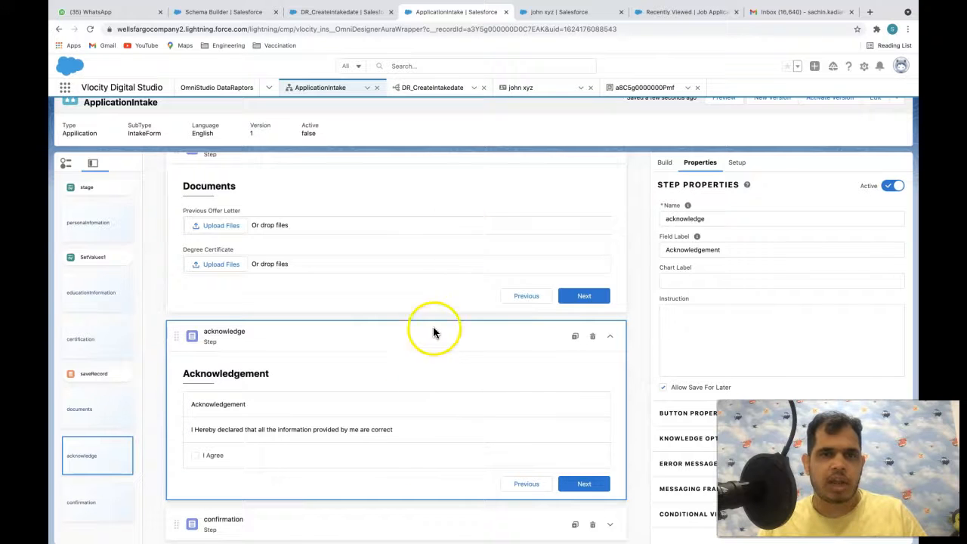
left_click(433, 87)
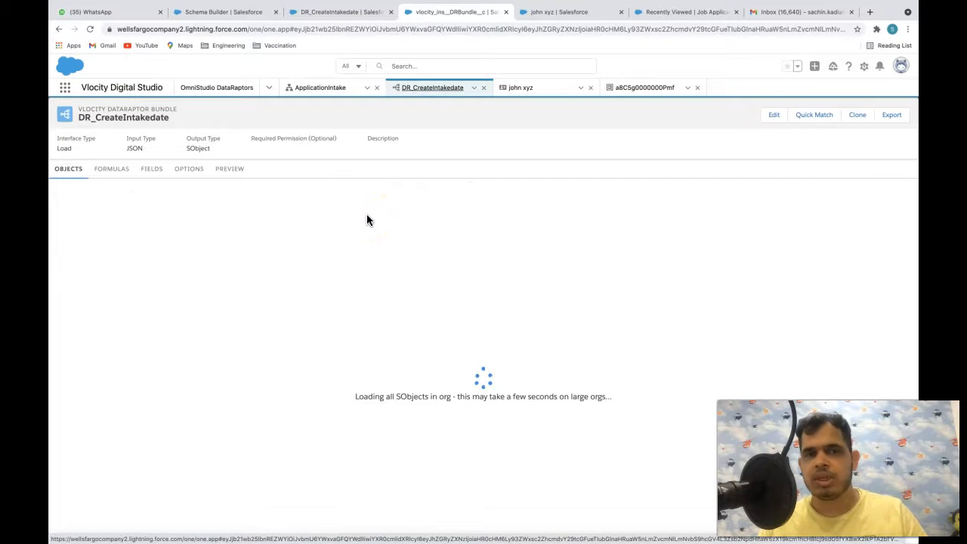
- From the DataRaptors home page, create DR_Acknowledgemetn_Contact as a Load with JSON input and SObject output
left_click(320, 87)
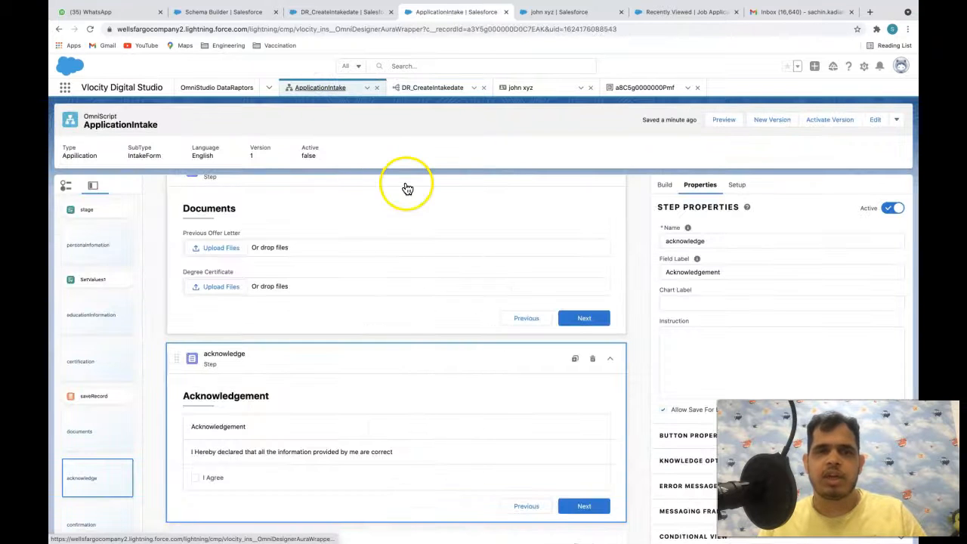
left_click(269, 87)
left_click(223, 171)
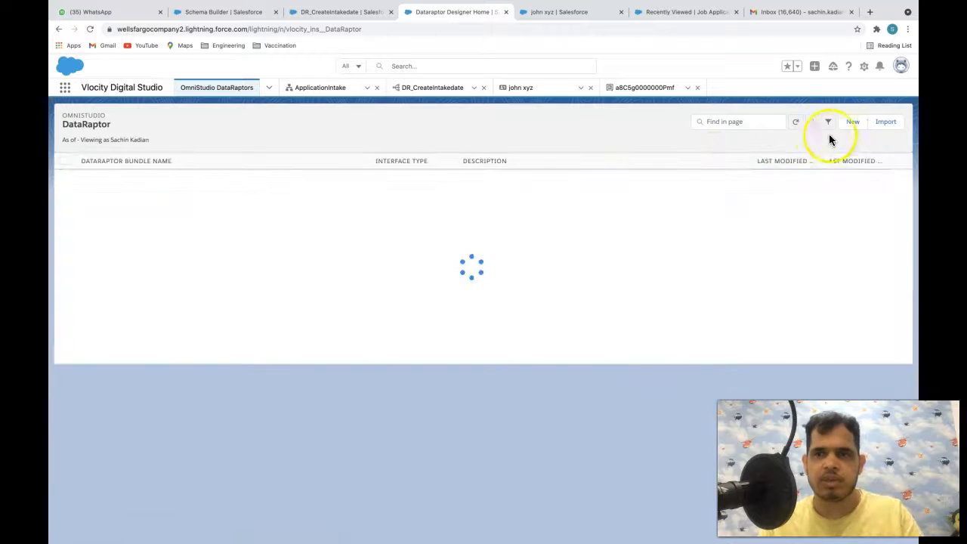
left_click(851, 121)
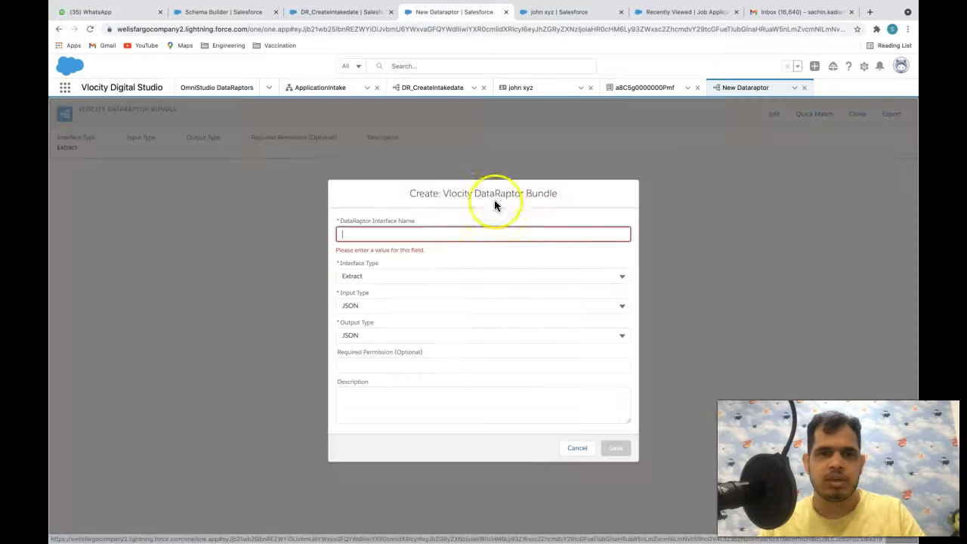
left_click(469, 231)
type("DR_Acknowledgemetn_Contact")
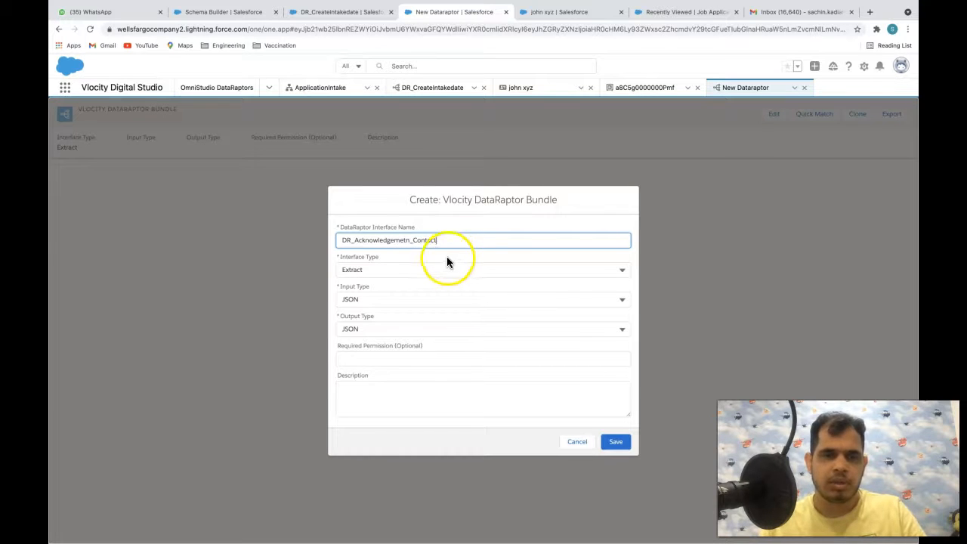
left_click(425, 267)
left_click(410, 325)
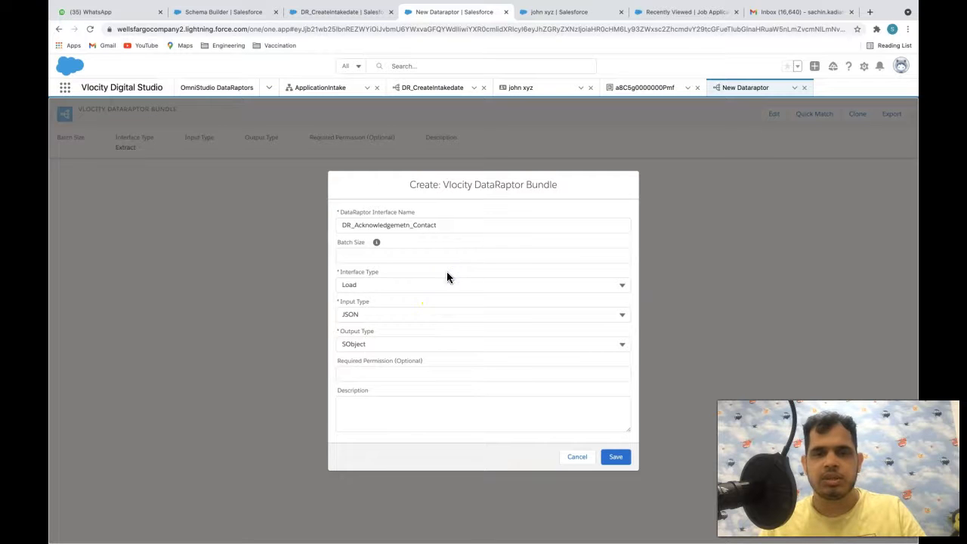
left_click(365, 314)
left_click(323, 315)
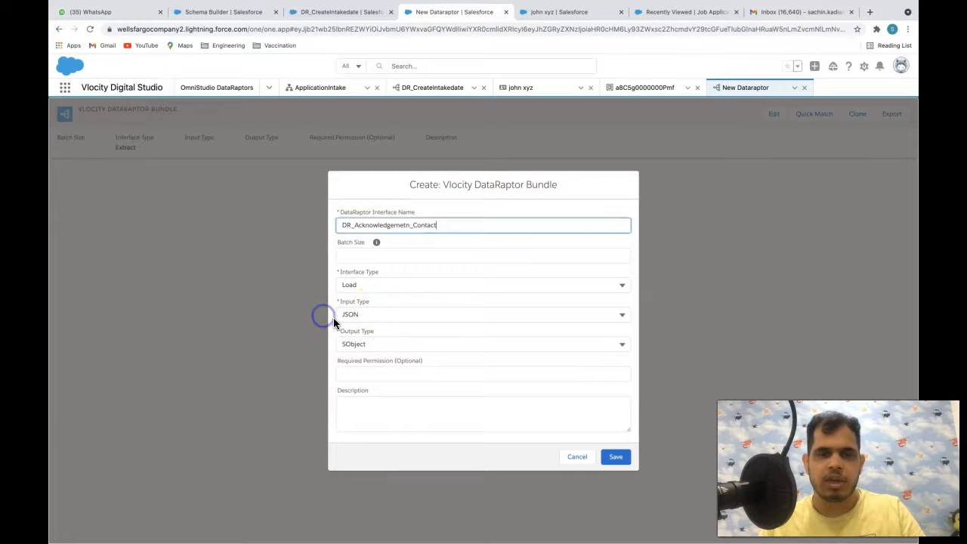
left_click(615, 456)
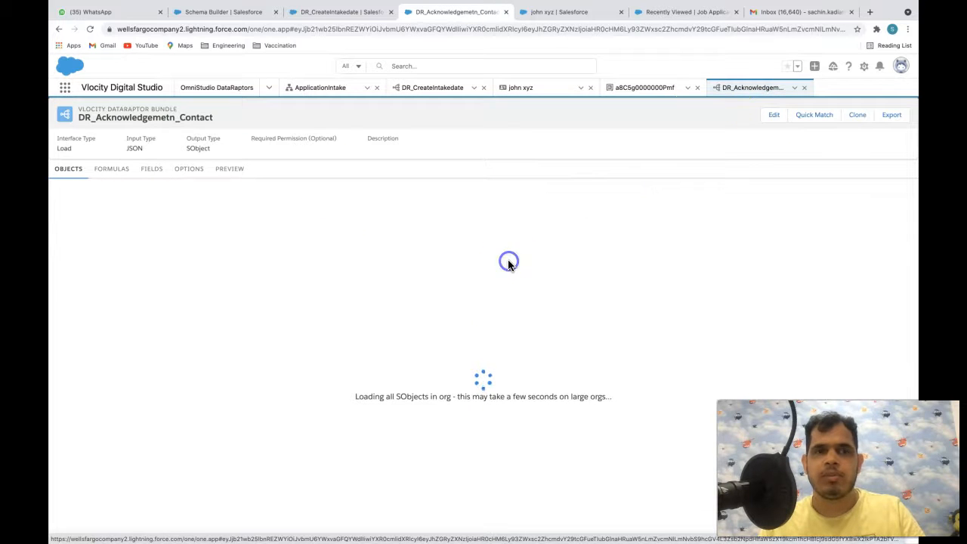
- Add Contact as the DataRaptor's object and create a blank field mapping
left_click(483, 198)
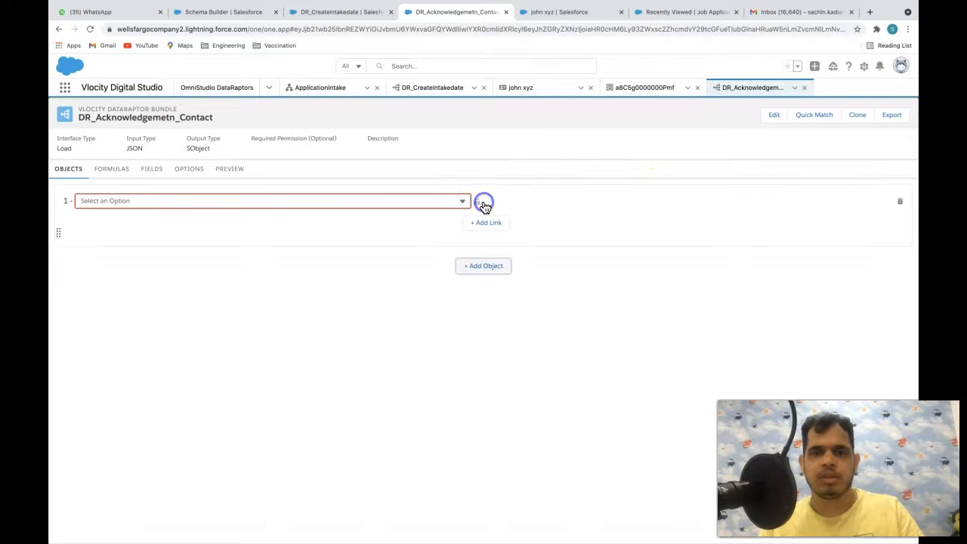
left_click(210, 200)
type("Cont")
left_click(140, 325)
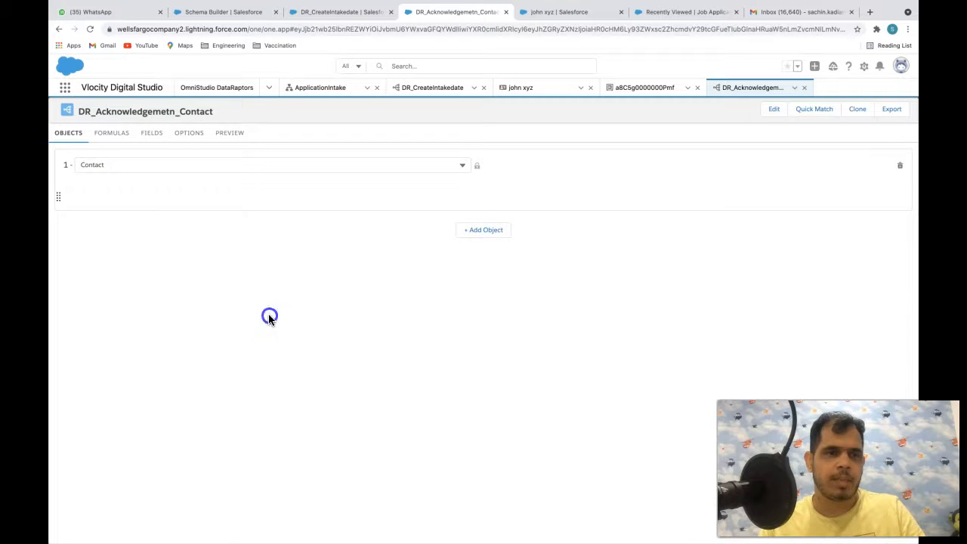
left_click(157, 132)
left_click(689, 173)
left_click(300, 209)
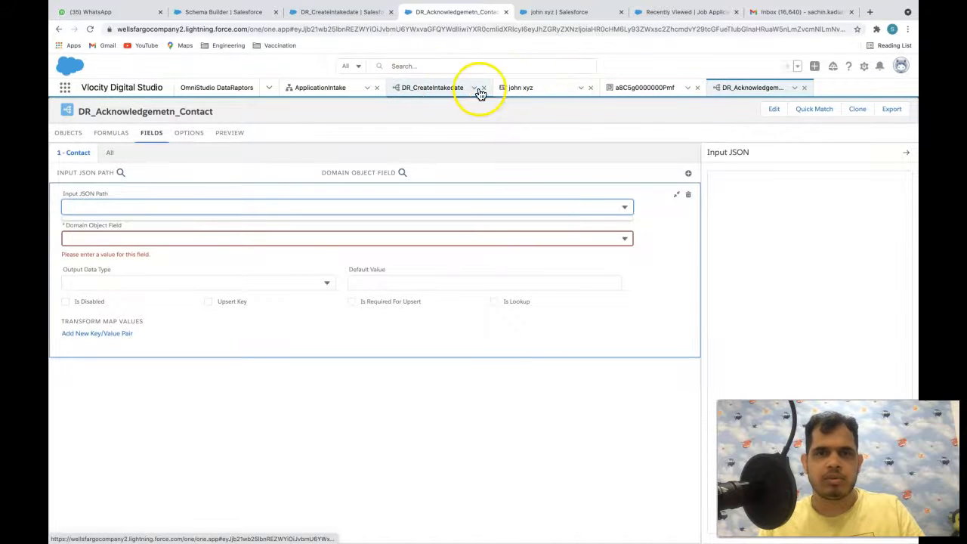
- Select all of DR_CreateIntakedate's sample Input JSON on its Fields tab
left_click(437, 89)
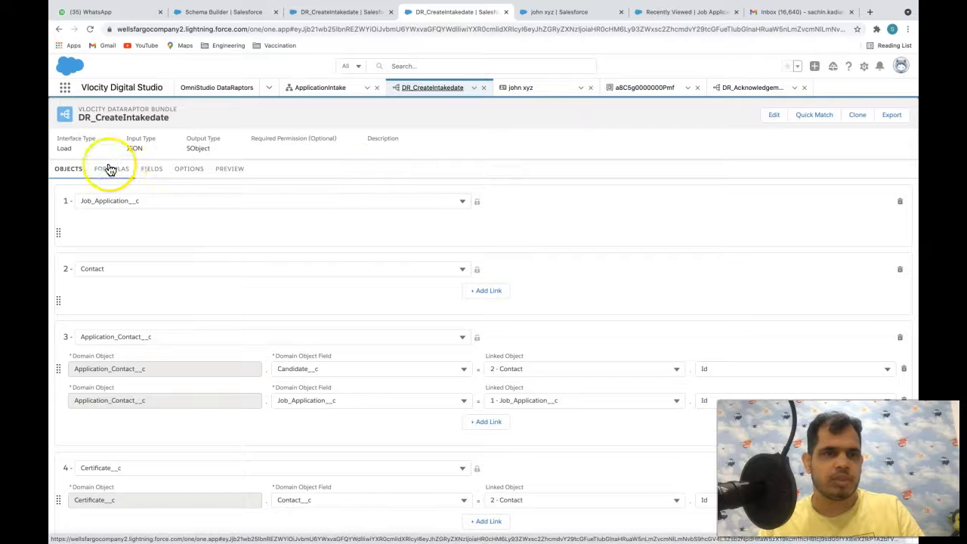
left_click(143, 173)
scroll(783, 354, "down", 1)
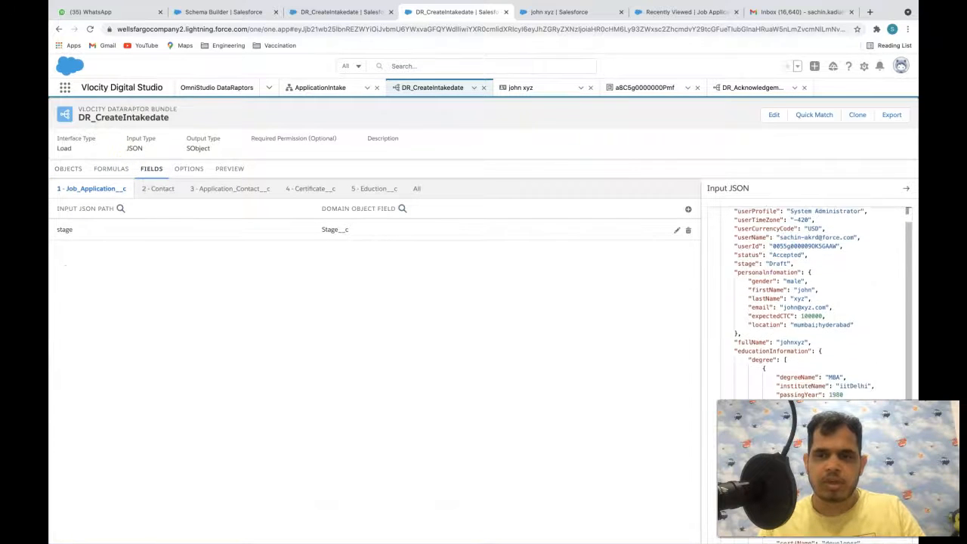
double_click(752, 539)
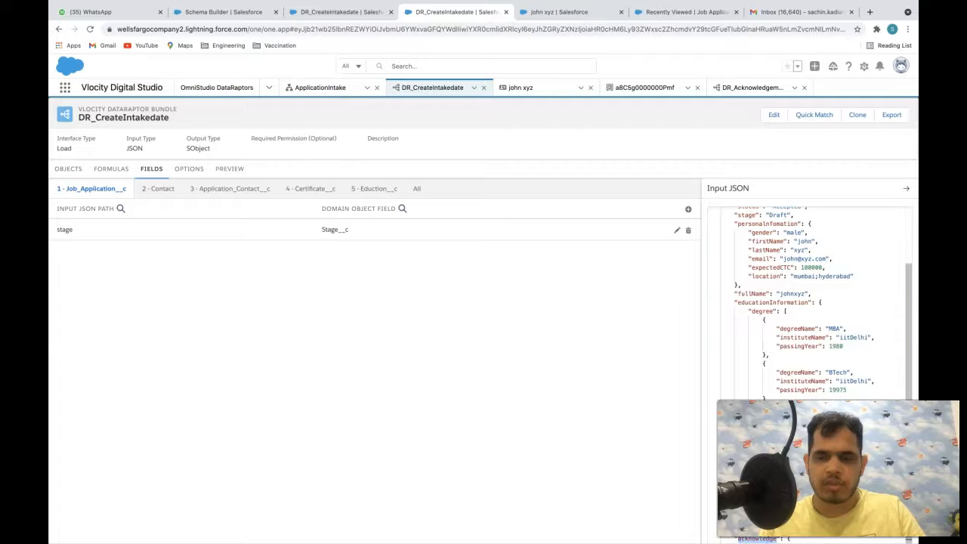
key("ctrl+a")
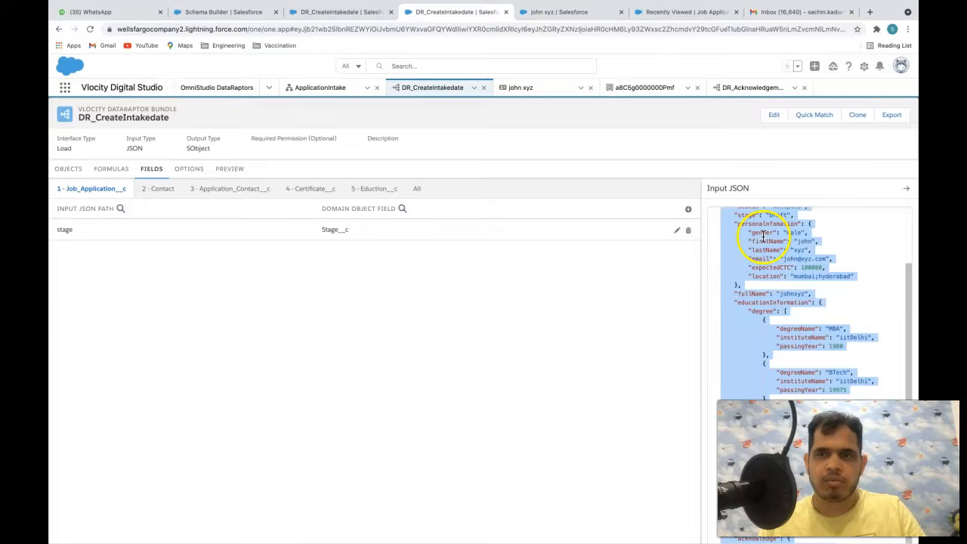
- In DR_Acknowledgemetn_Contact, map input path acknowledge:acknowledgement to Contact field Acknowledgement__c
left_click(747, 87)
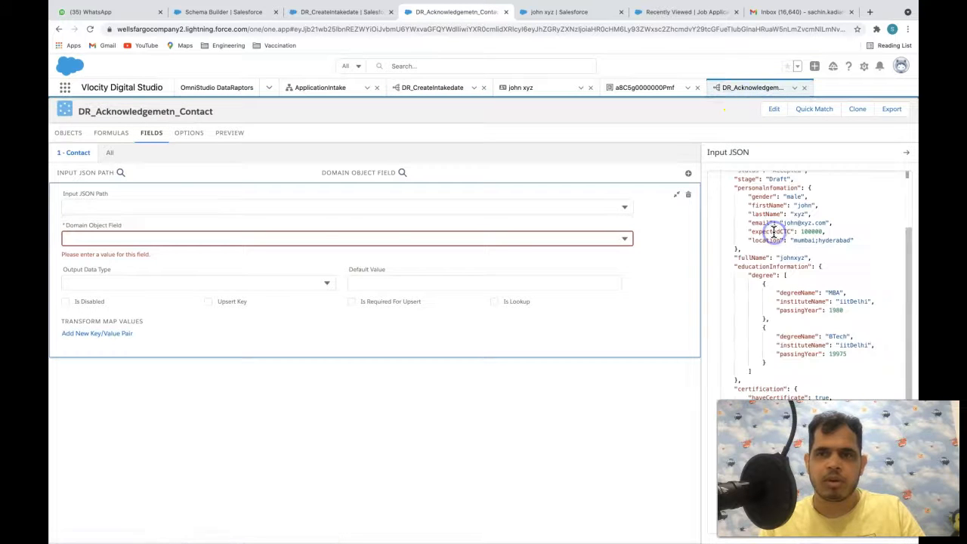
left_click(231, 207)
type("a")
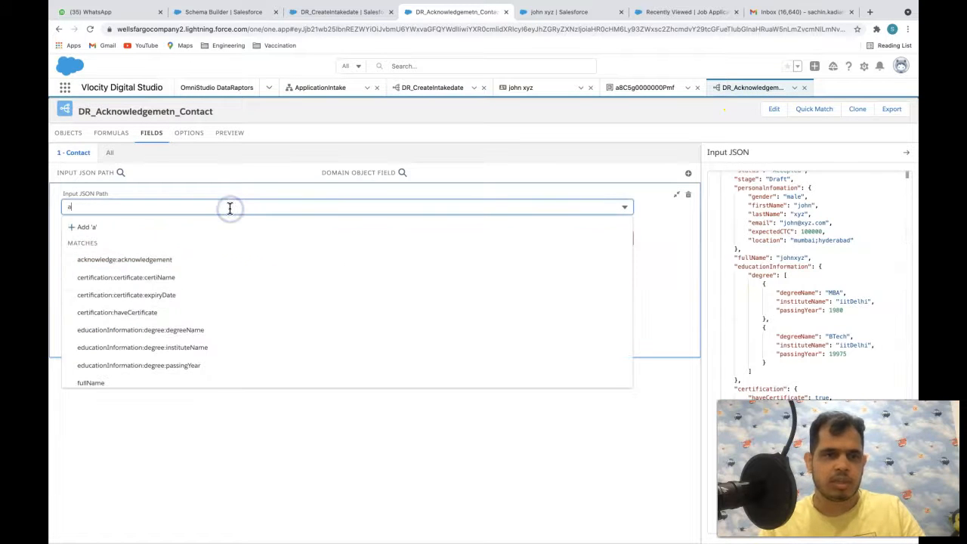
type("ca")
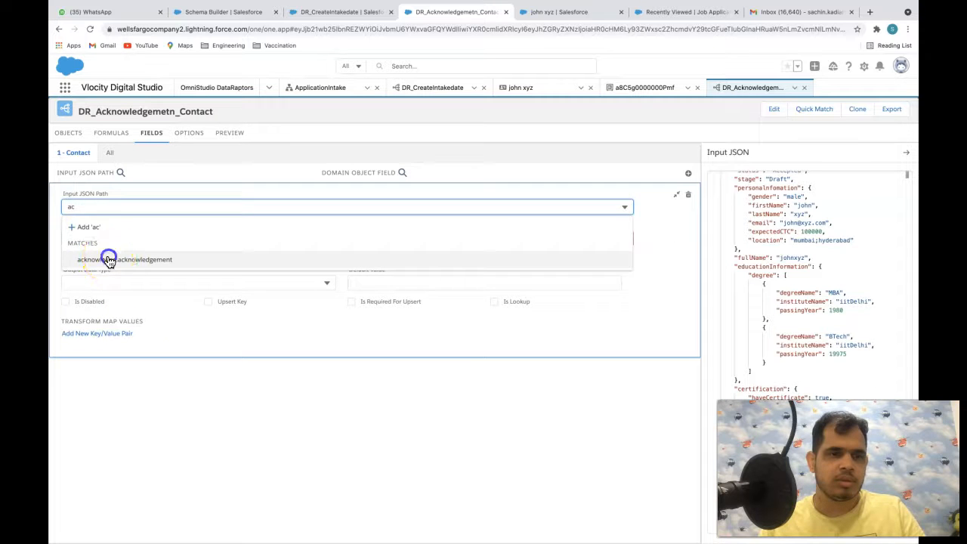
left_click(108, 259)
left_click(120, 237)
type("ac")
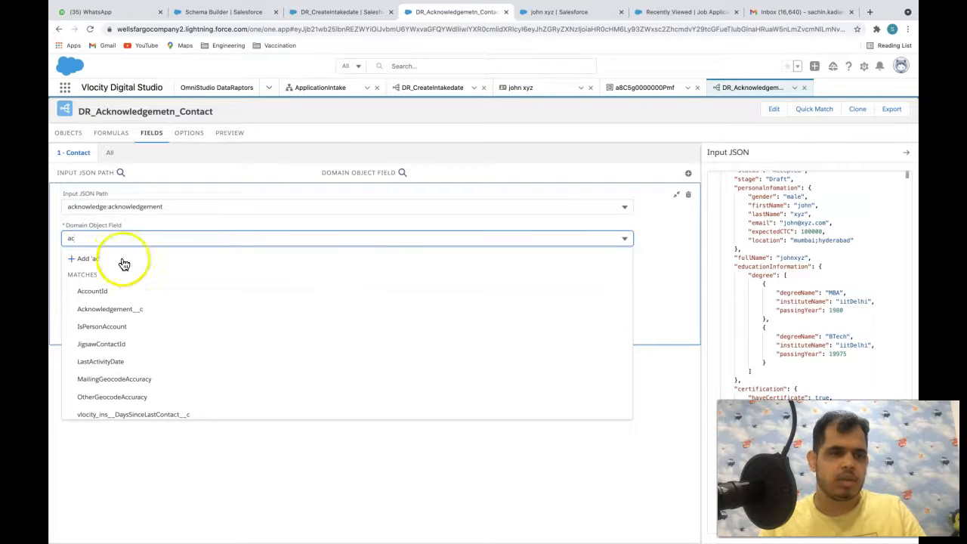
left_click(109, 310)
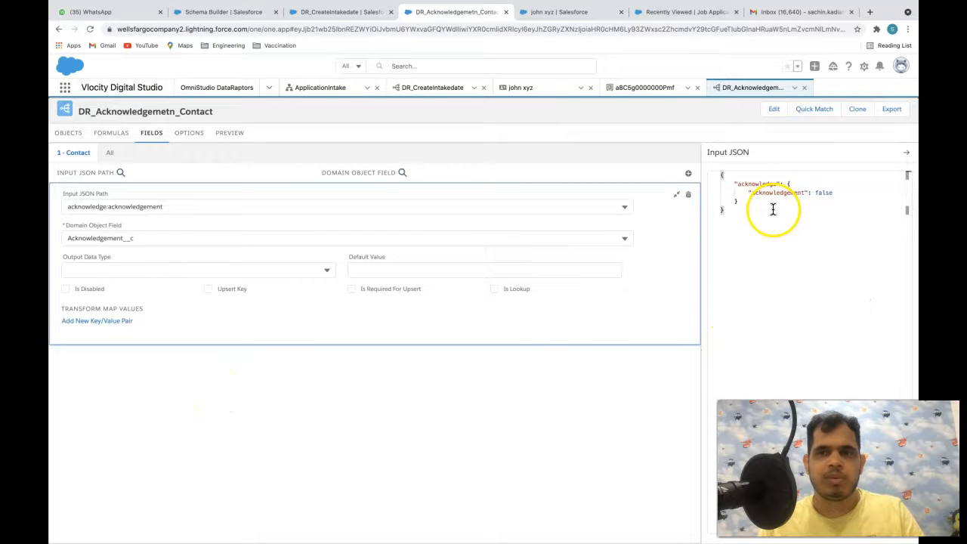
- Trim the sample Input JSON down to just the acknowledge block
left_click(755, 206)
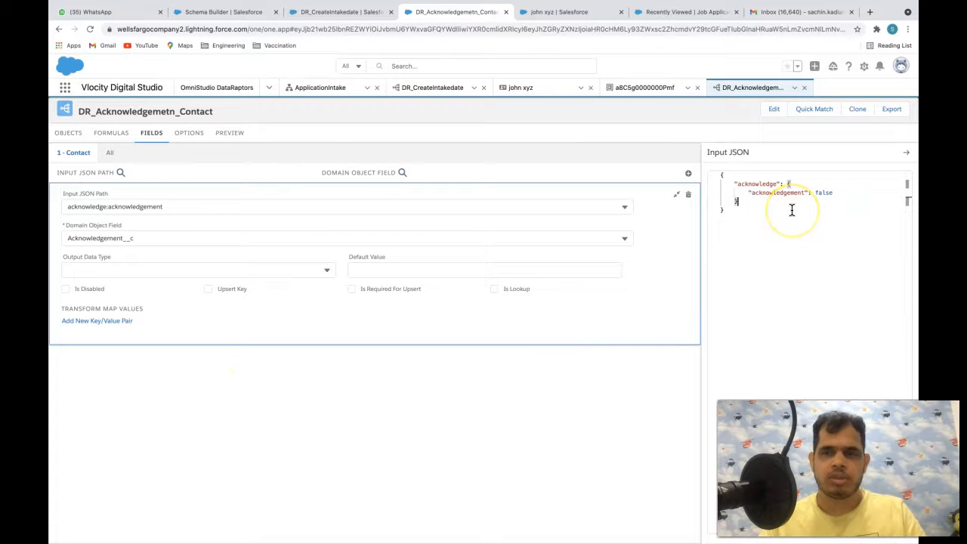
left_click(783, 210)
left_click(452, 188)
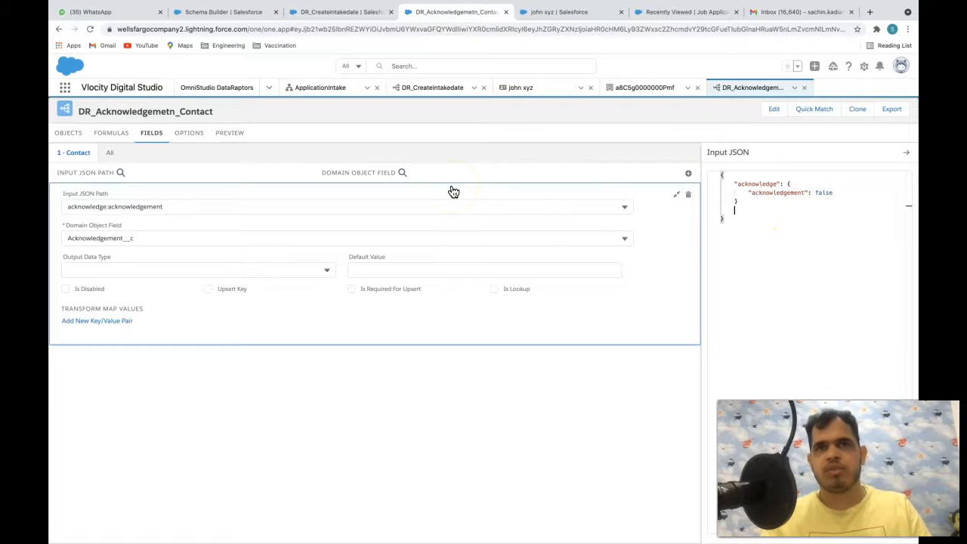
double_click(753, 184)
left_click(747, 205)
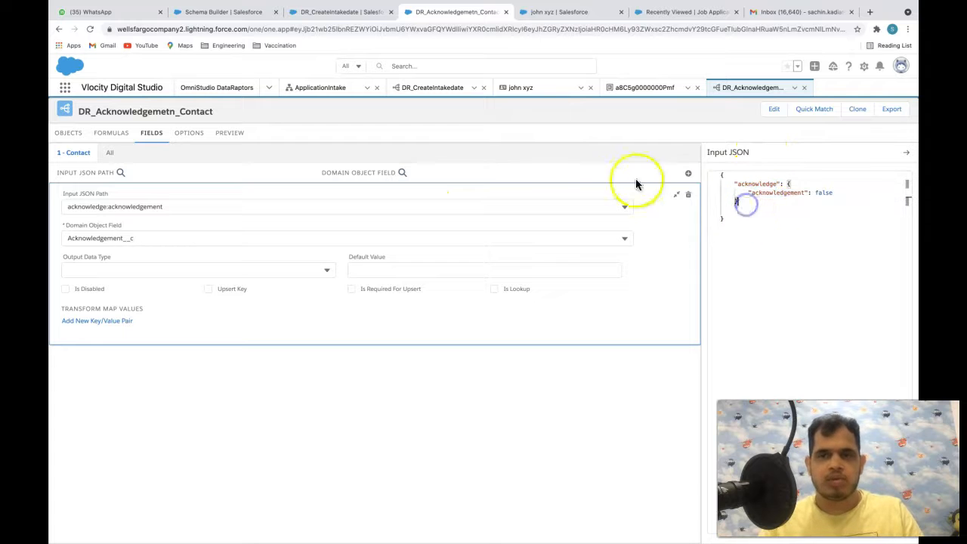
left_click(448, 87)
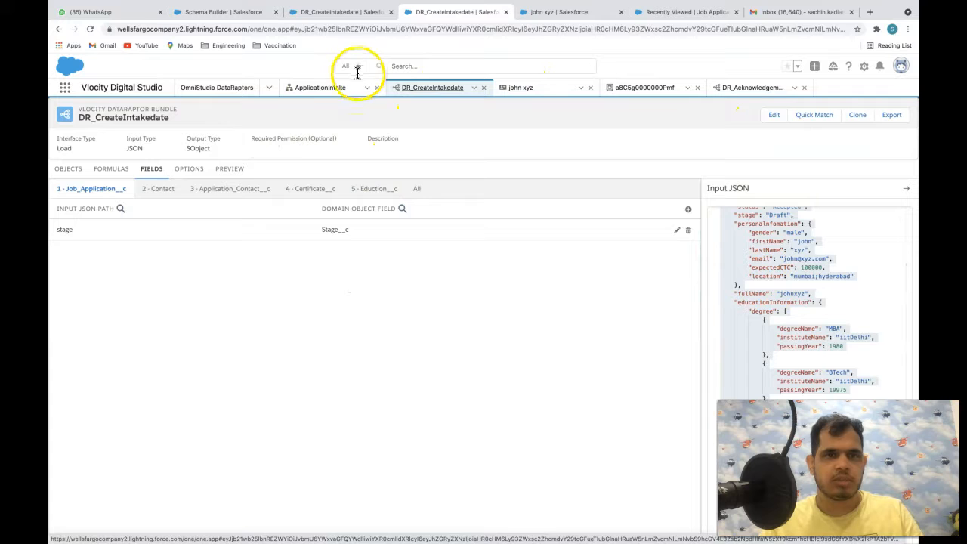
- Preview ApplicationIntake and advance past Education and Certification until the missing last name warning
left_click(321, 87)
scroll(789, 355, "down", 2)
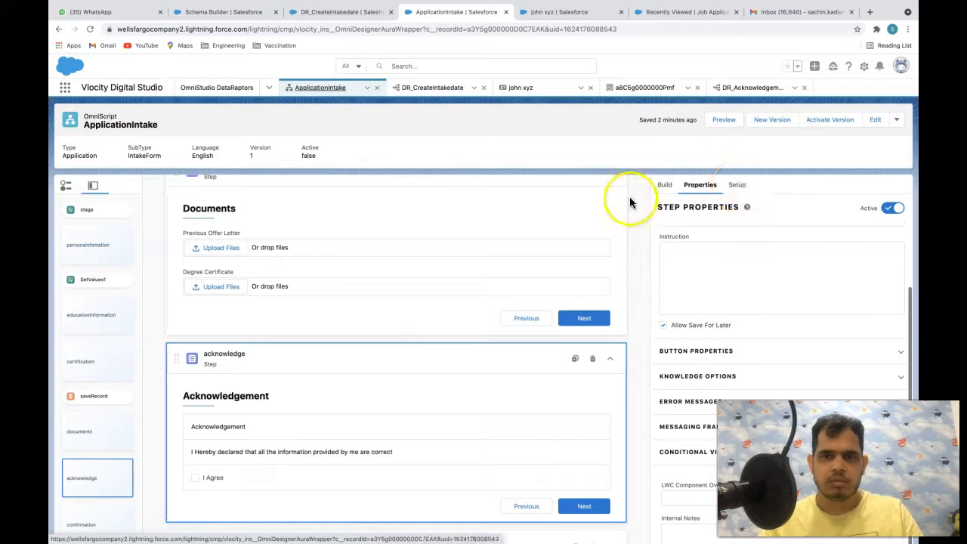
left_click(723, 119)
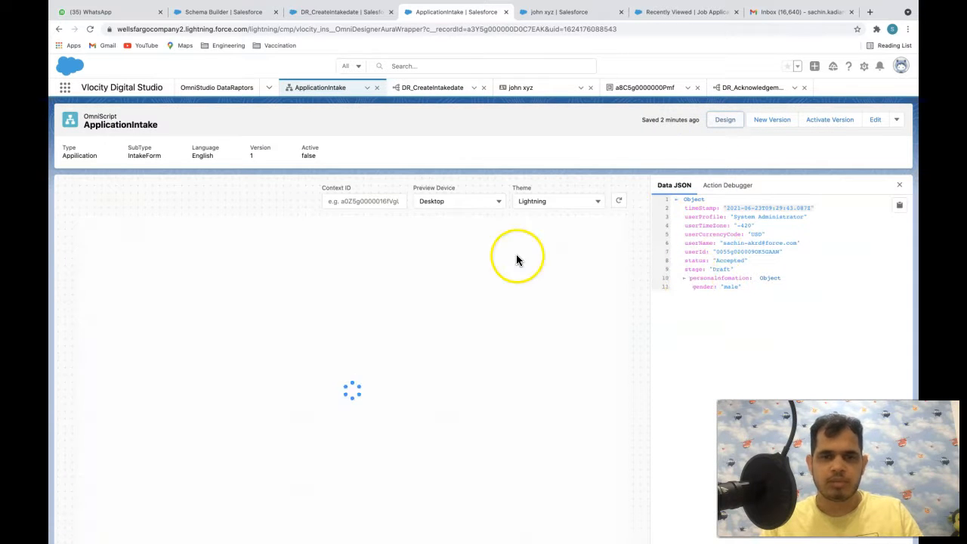
scroll(529, 453, "down", 1)
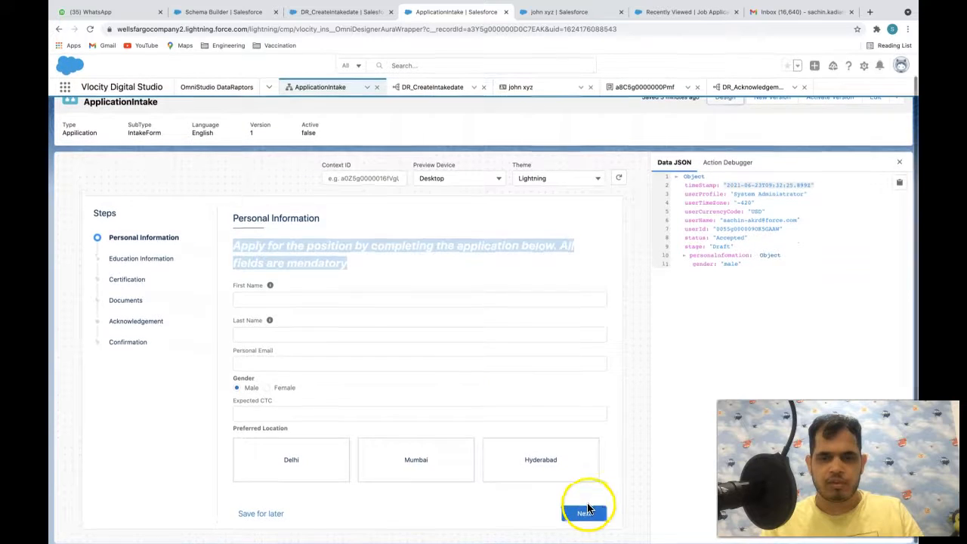
left_click(586, 513)
left_click(582, 316)
left_click(580, 317)
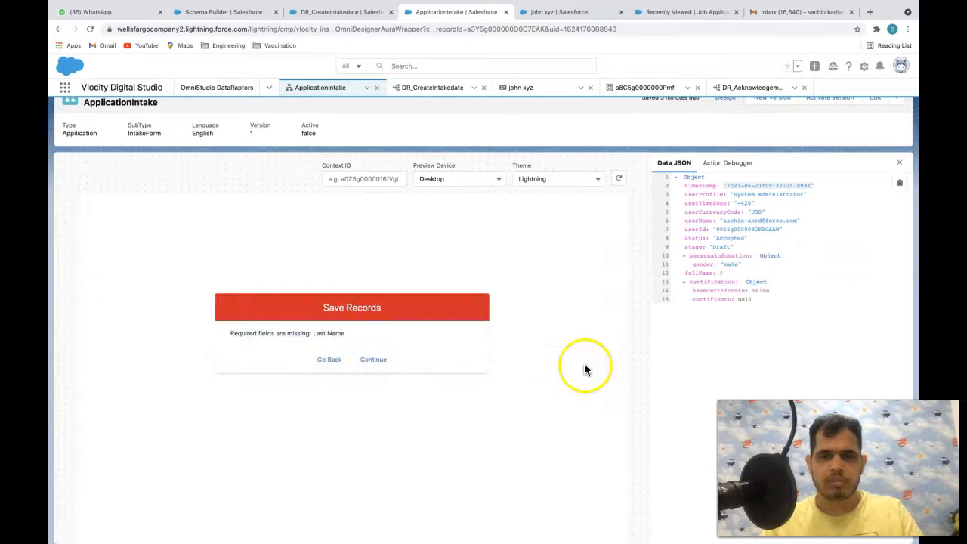
left_click(373, 359)
- Enter last name 'sdfds', advance to Documents, and select the saved DRId_Contact value
left_click(525, 336)
left_click(525, 318)
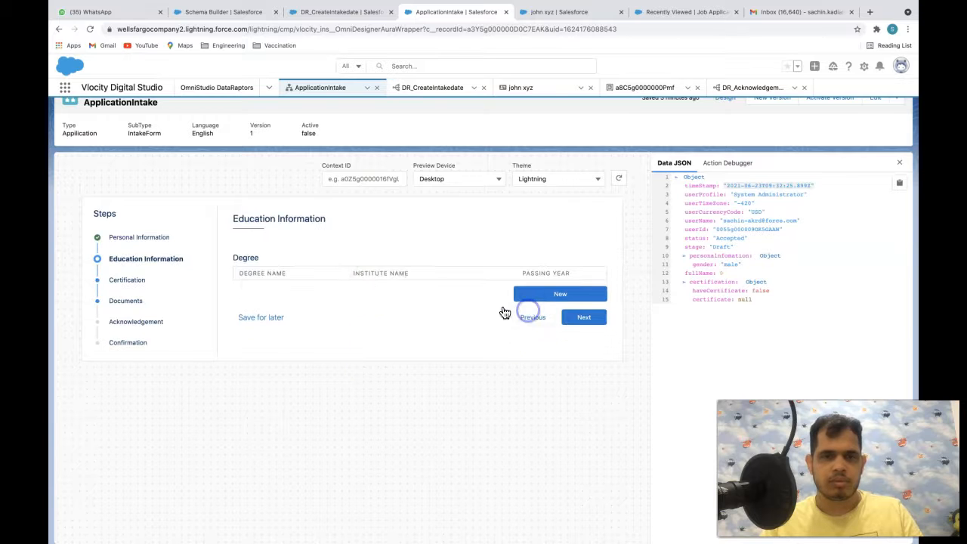
left_click(535, 317)
left_click(294, 335)
type("sdfds")
left_click(582, 513)
left_click(585, 317)
left_click(580, 312)
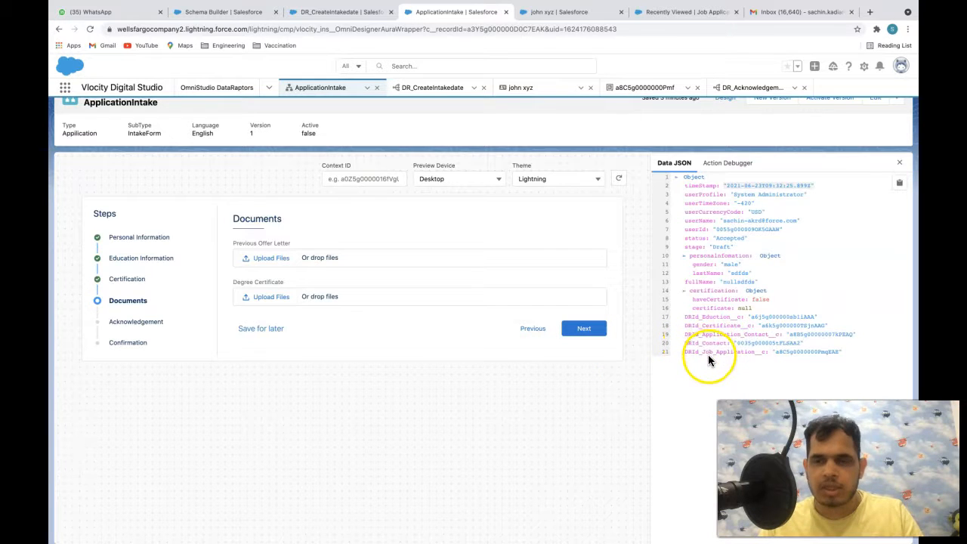
left_click_drag(685, 342, 716, 342)
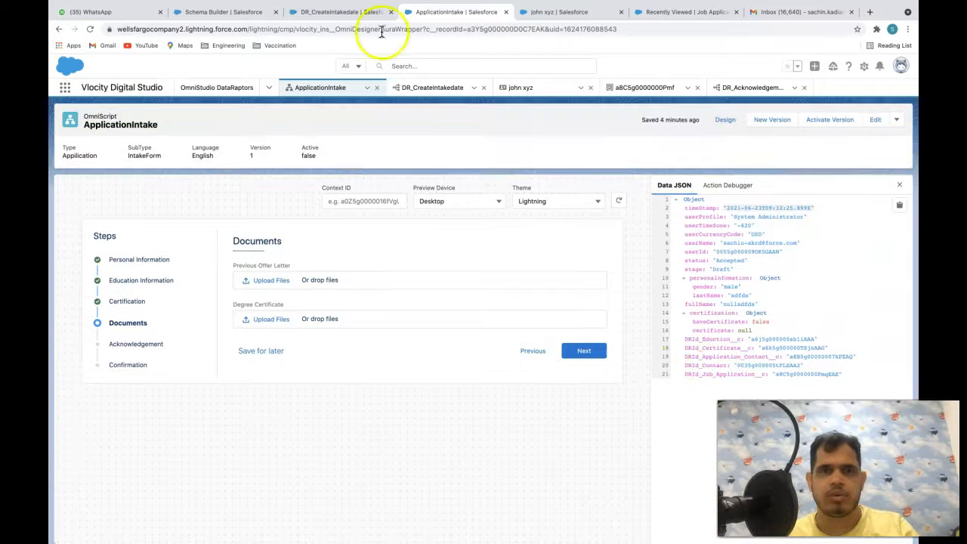
left_click(445, 88)
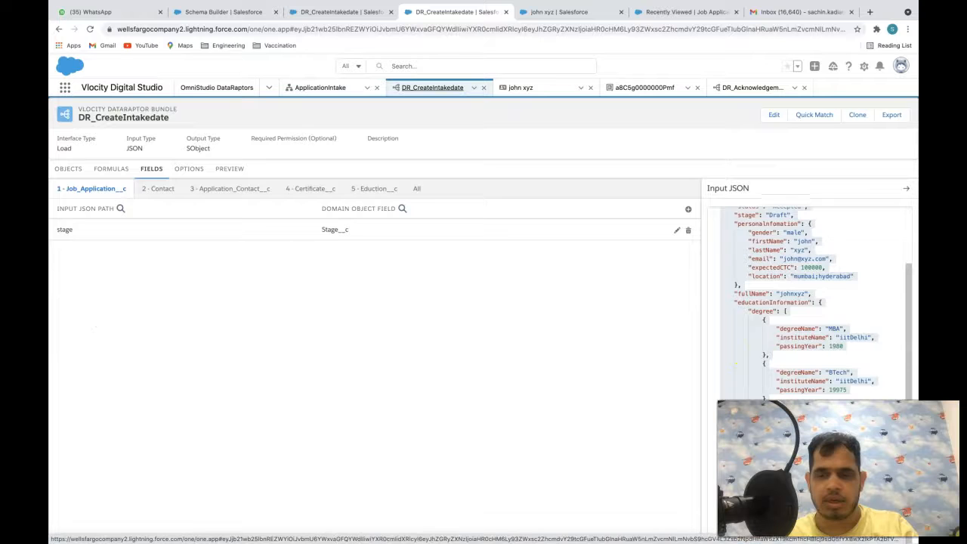
- Open a new line after the stage entry in DR_CreateIntakedate's sample Input JSON
left_click(816, 302)
key("ctrl+a")
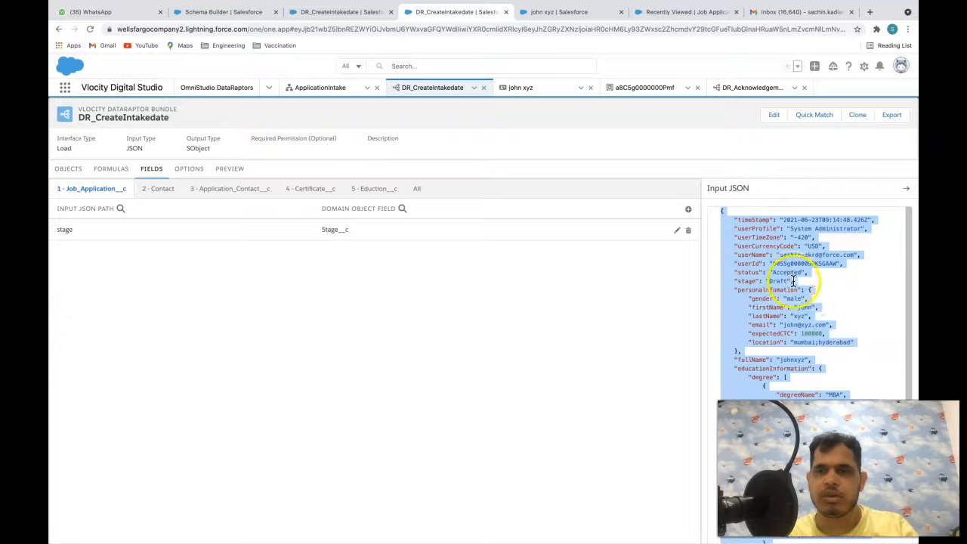
left_click(811, 283)
key("Return")
type("DR_")
key("BackSpace")
key("BackSpace")
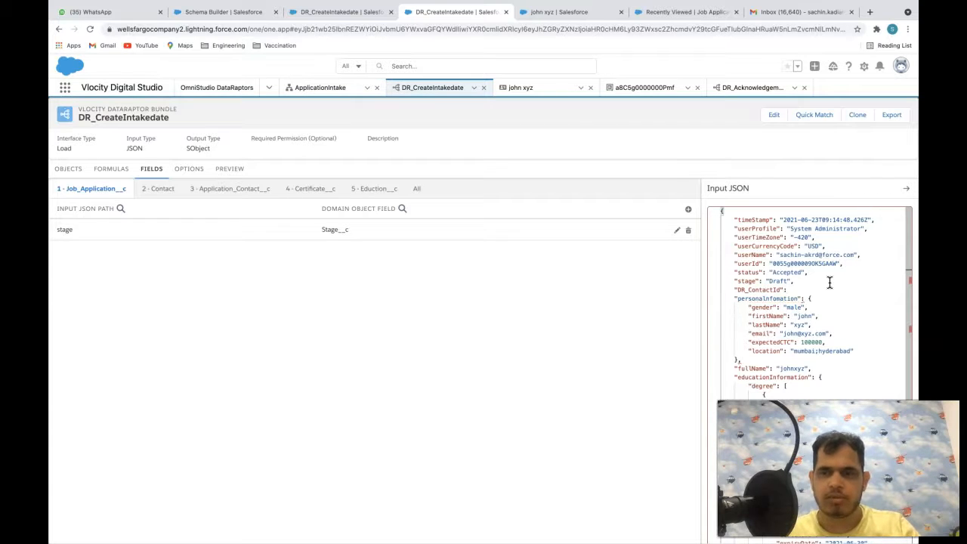
- Rename the contact key to DRId_Contact and copy the contact record ID from DevTools
left_click(326, 88)
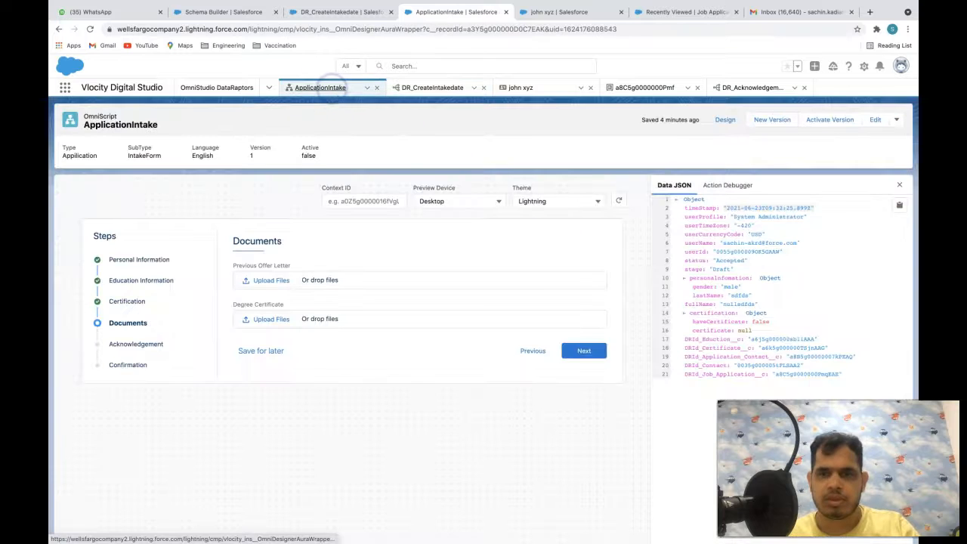
right_click(712, 368)
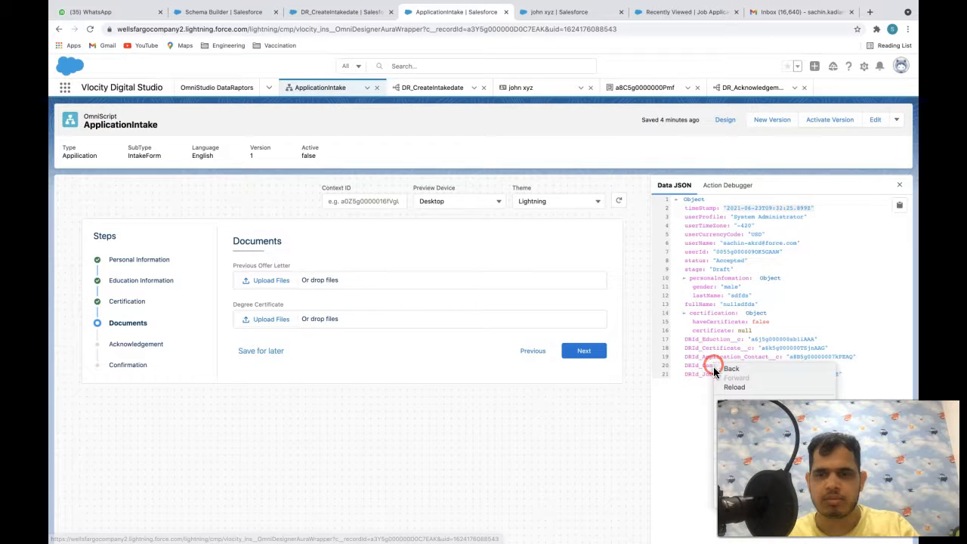
key("Escape")
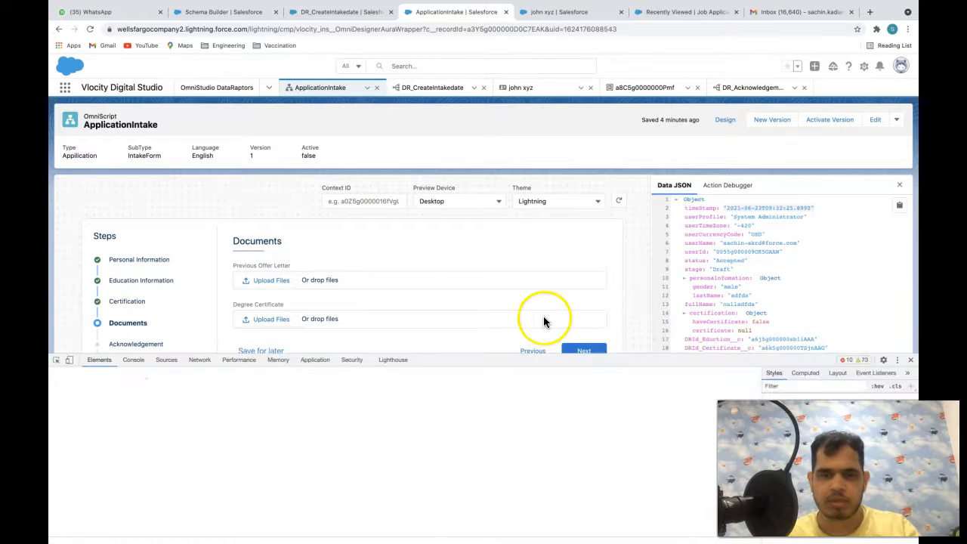
double_click(621, 451)
key("super+c")
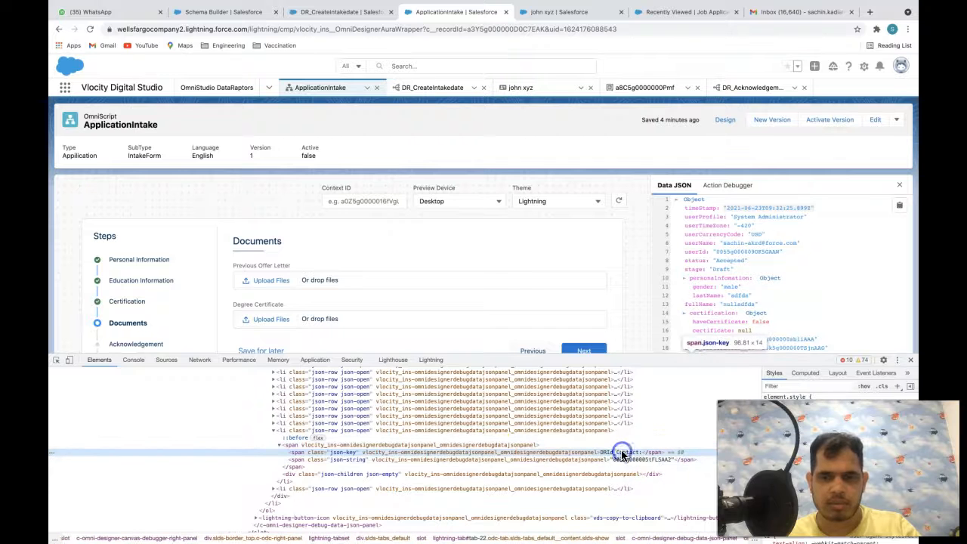
left_click(432, 88)
double_click(767, 276)
key("super+v")
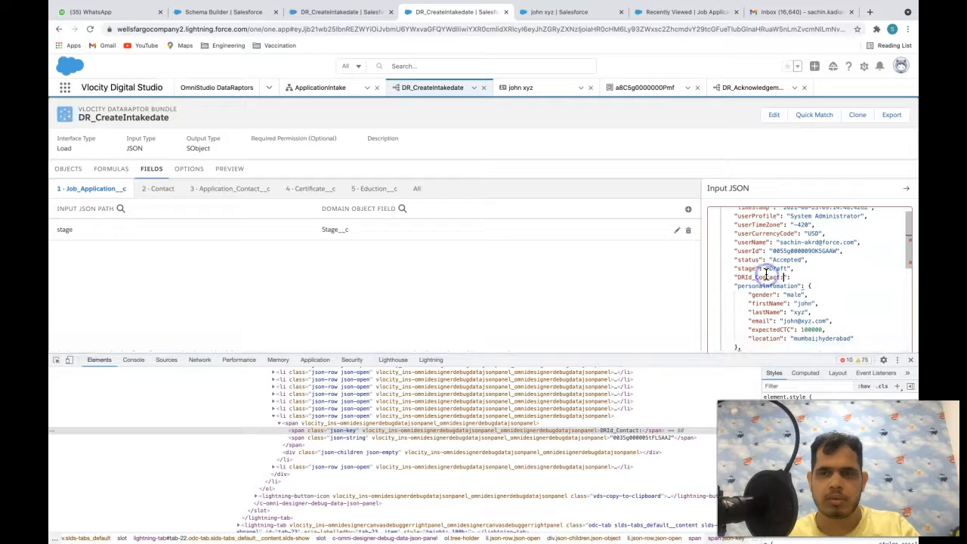
double_click(651, 438)
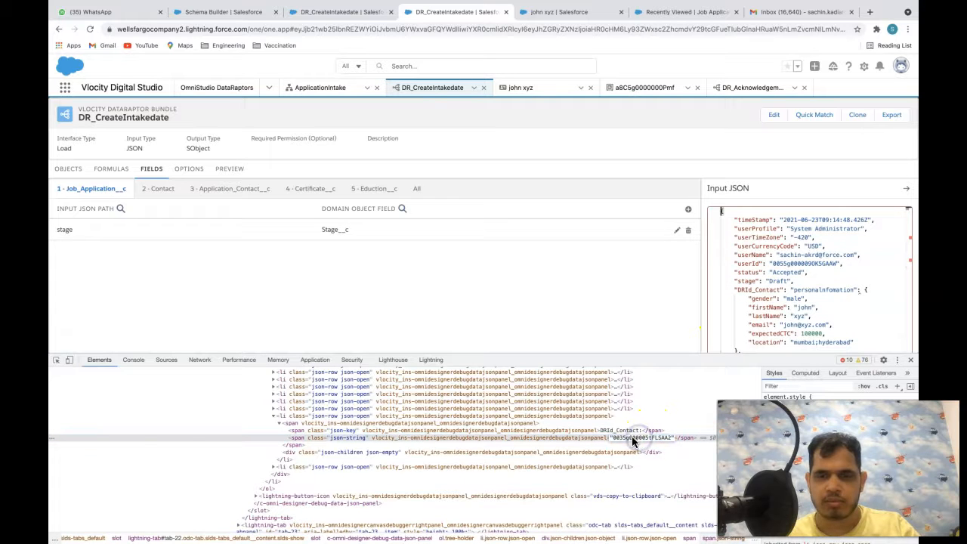
left_click(910, 359)
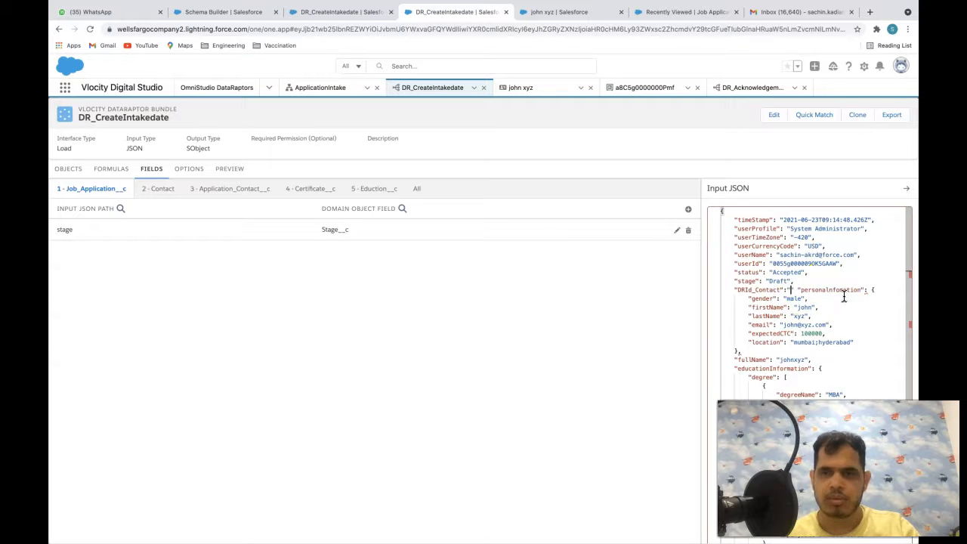
- Paste the contact record ID as DRId_Contact's value, add a comma, and copy the JSON
type("0035g000005tFLSAA2")
type(",")
left_click(854, 354)
left_click(640, 336)
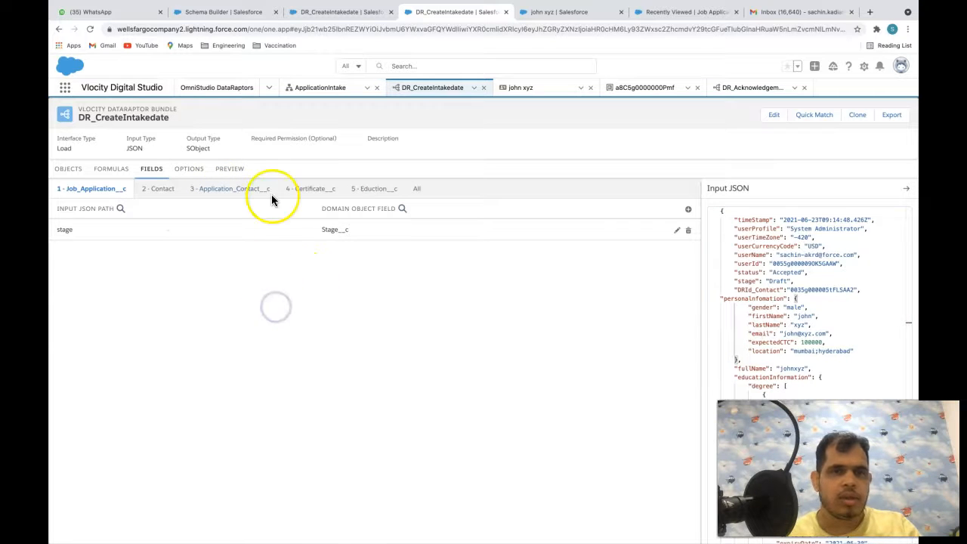
left_click(836, 341)
key("ctrl+a")
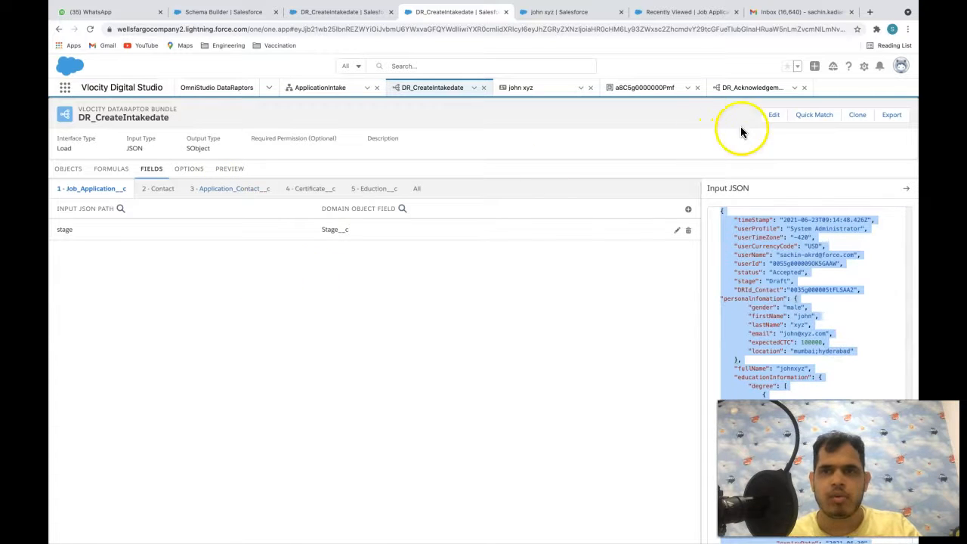
left_click(744, 89)
- Replace DR_Acknowledgemetn_Contact's sample Input JSON with the copied JSON
left_click(841, 306)
key("super+a")
key("super+v")
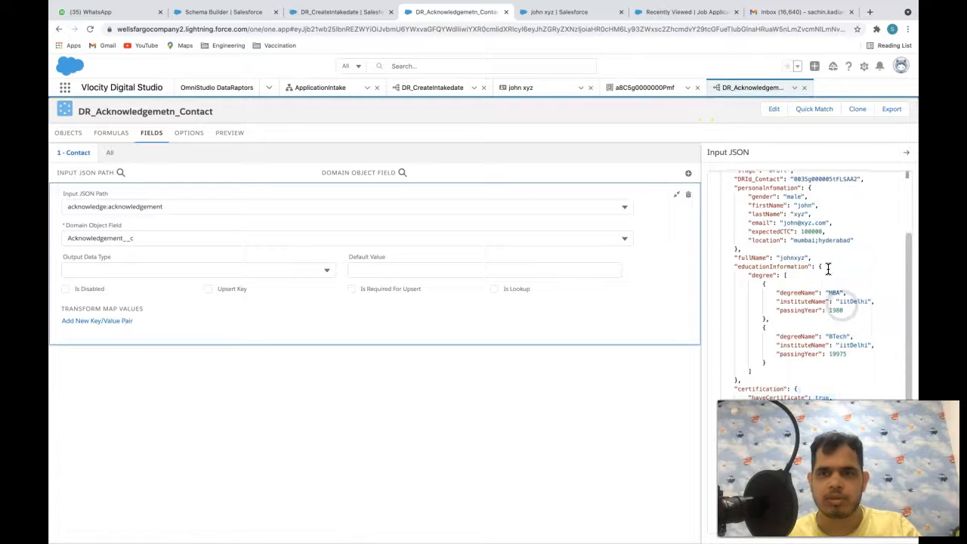
scroll(828, 269, "up", 2)
left_click(350, 418)
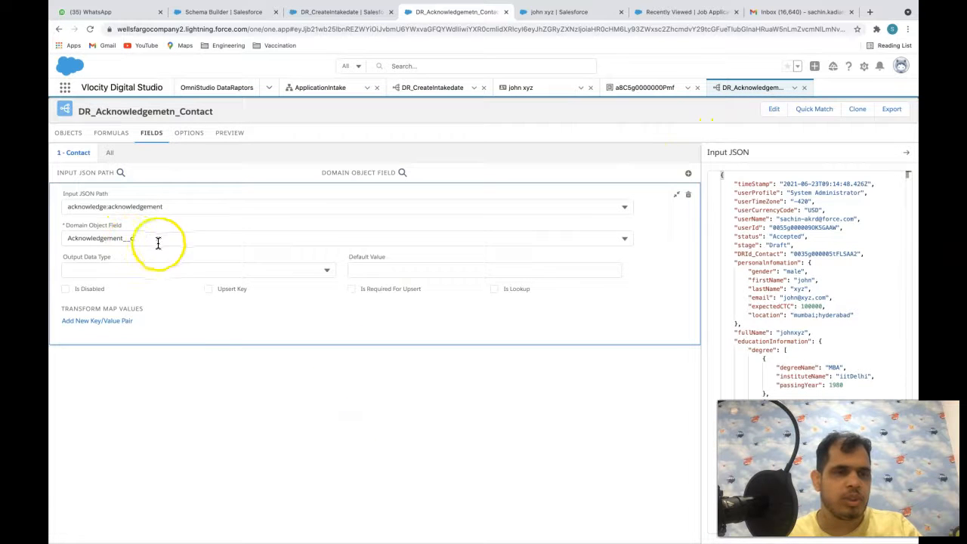
- Add a mapping from DRId_Contact to Contact Id and mark it as the upsert key
left_click(688, 174)
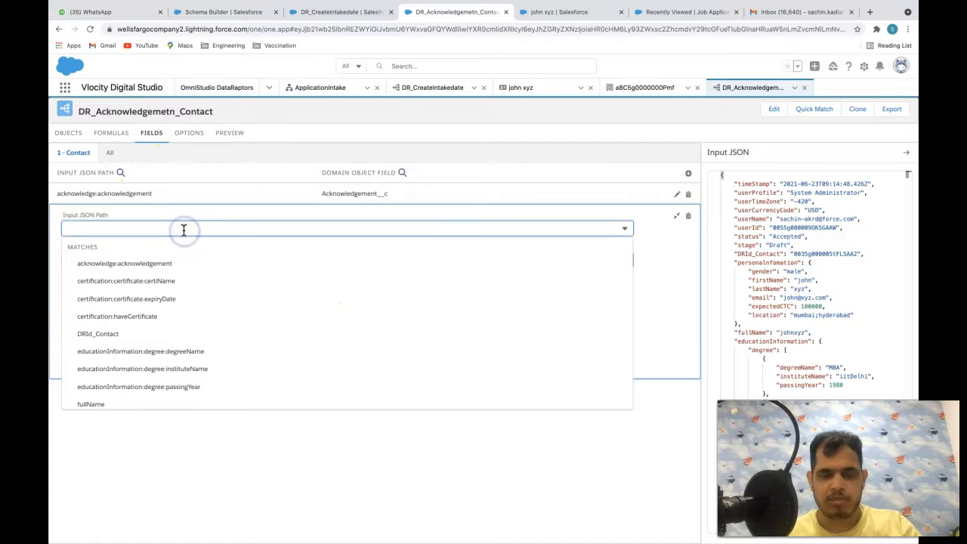
type("cont")
left_click(102, 284)
left_click(108, 258)
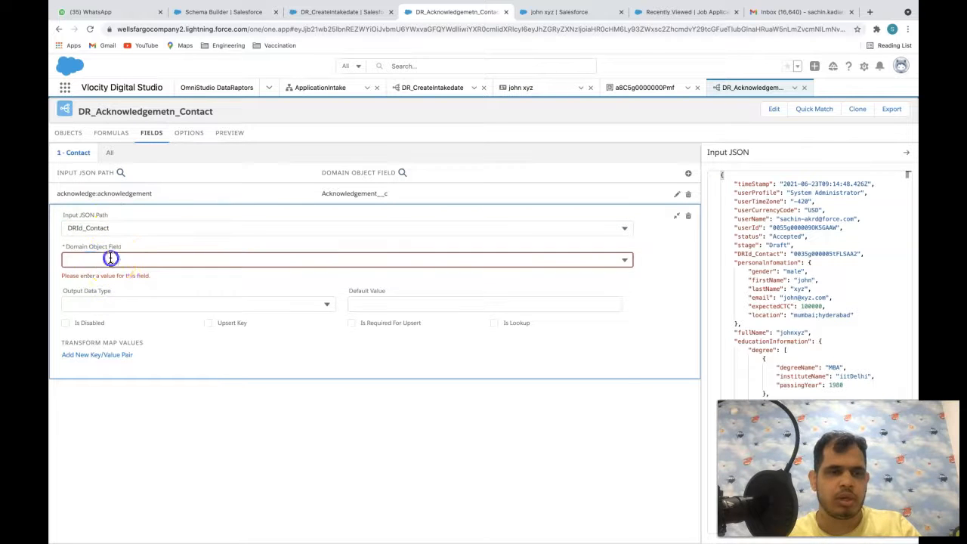
type("Id")
left_click(91, 345)
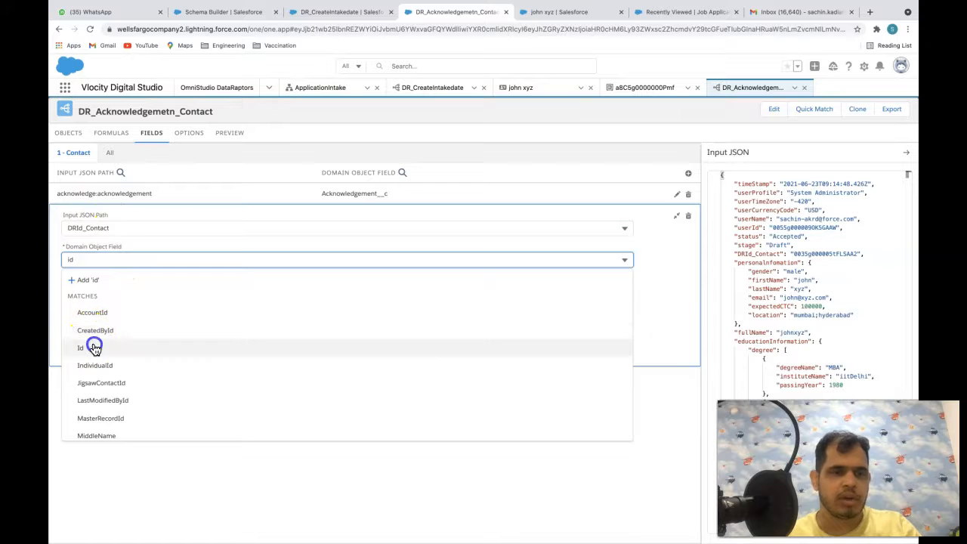
left_click(209, 310)
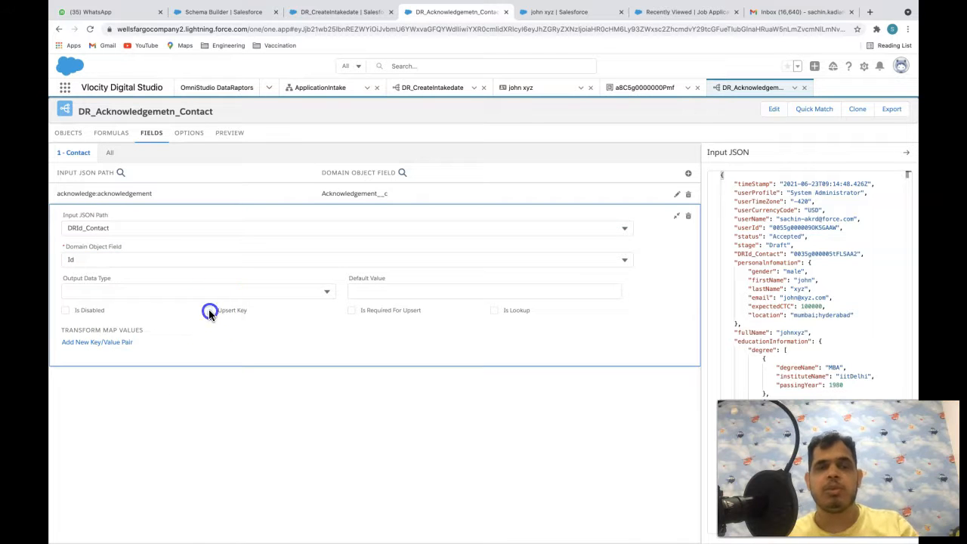
left_click(284, 451)
scroll(411, 355, "up", 2)
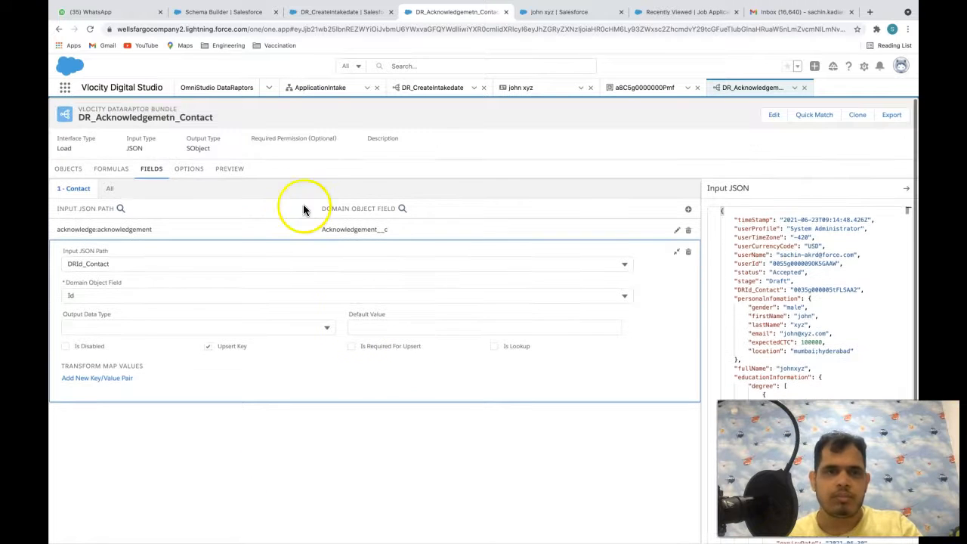
left_click(230, 169)
- Paste the test JSON into the preview, execute it, and view the upserted contact's details
left_click(255, 255)
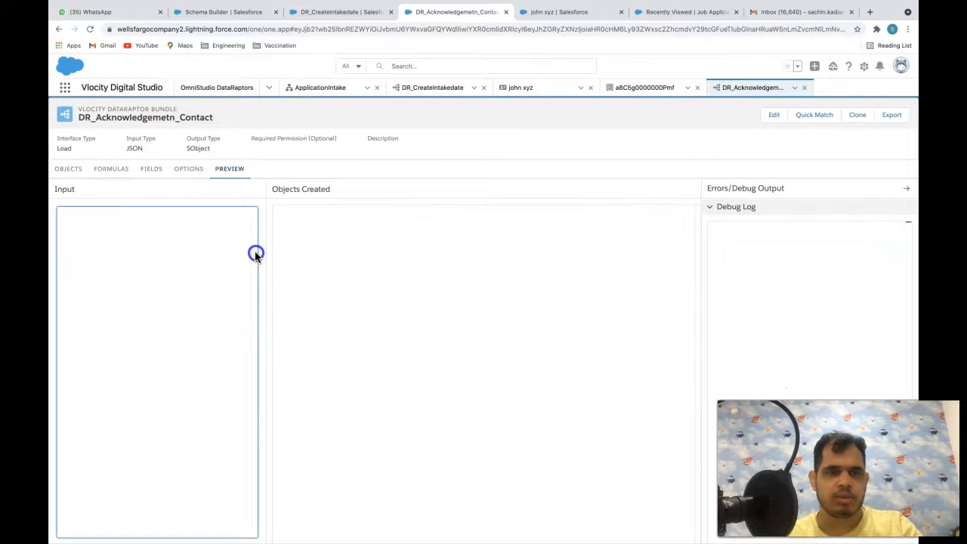
left_click(151, 259)
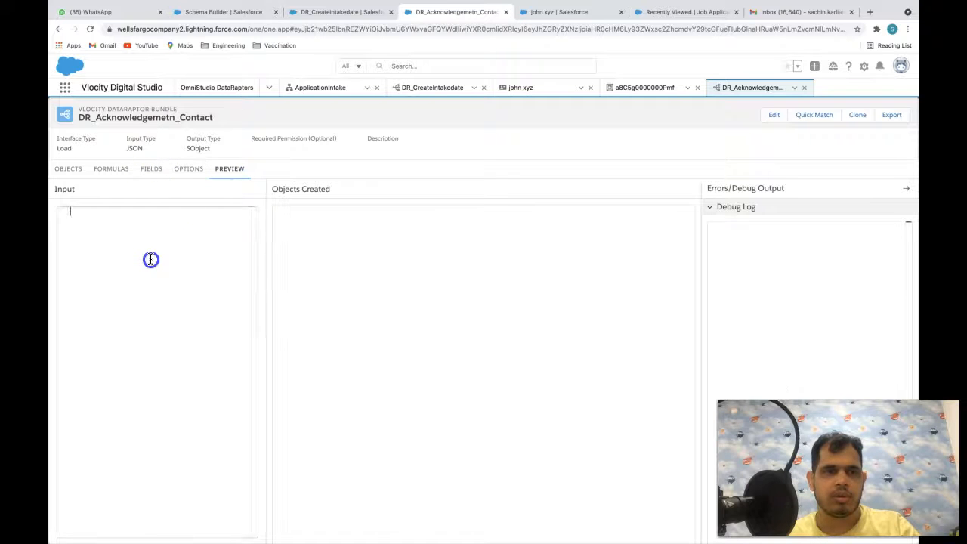
key("ctrl+v")
scroll(224, 276, "down", 5)
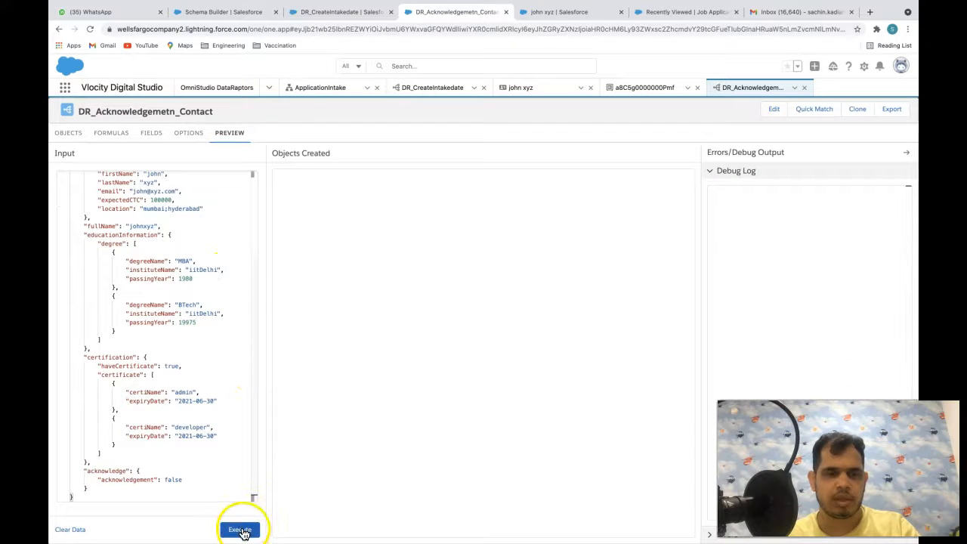
left_click(240, 529)
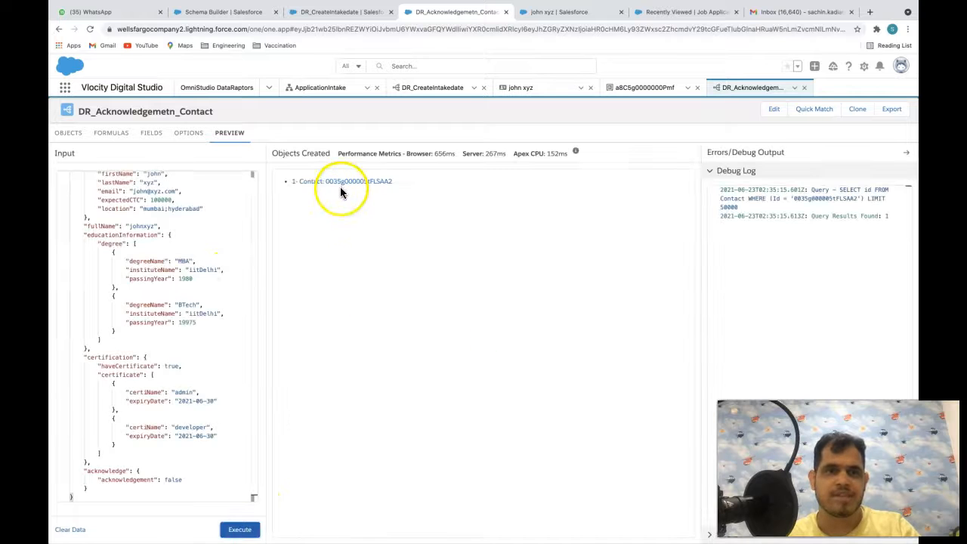
left_click(330, 184)
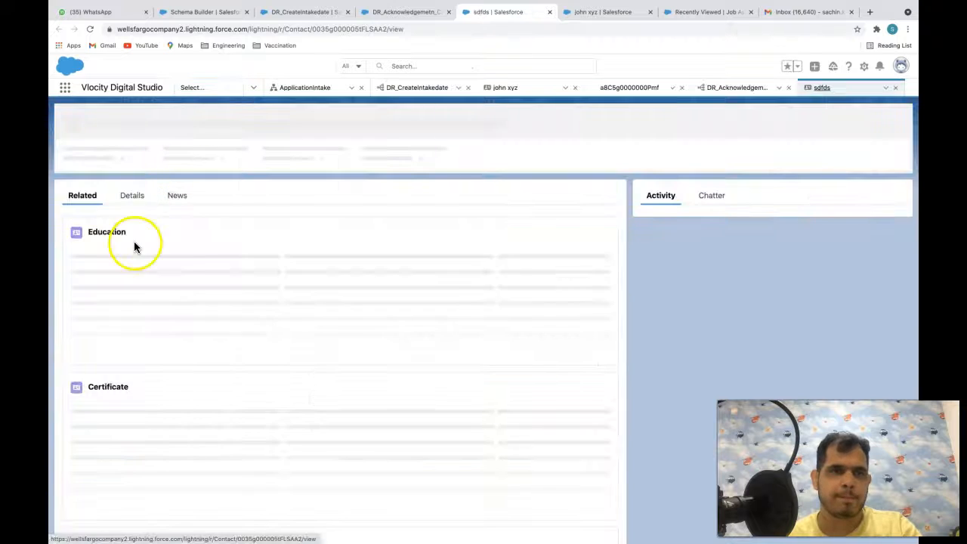
left_click(131, 193)
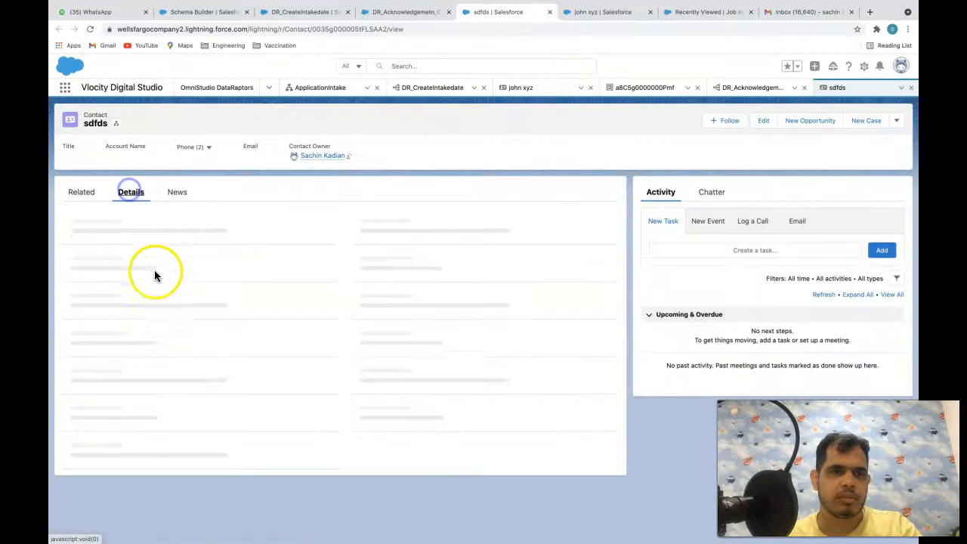
left_click(416, 12)
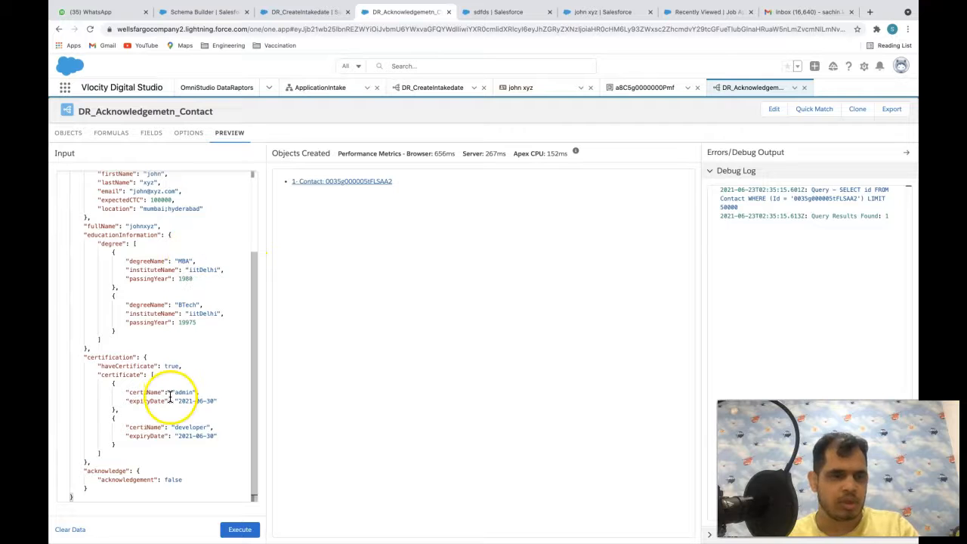
- Change acknowledgement to true, rerun, and confirm the contact's Acknowledgement field is now checked
double_click(174, 479)
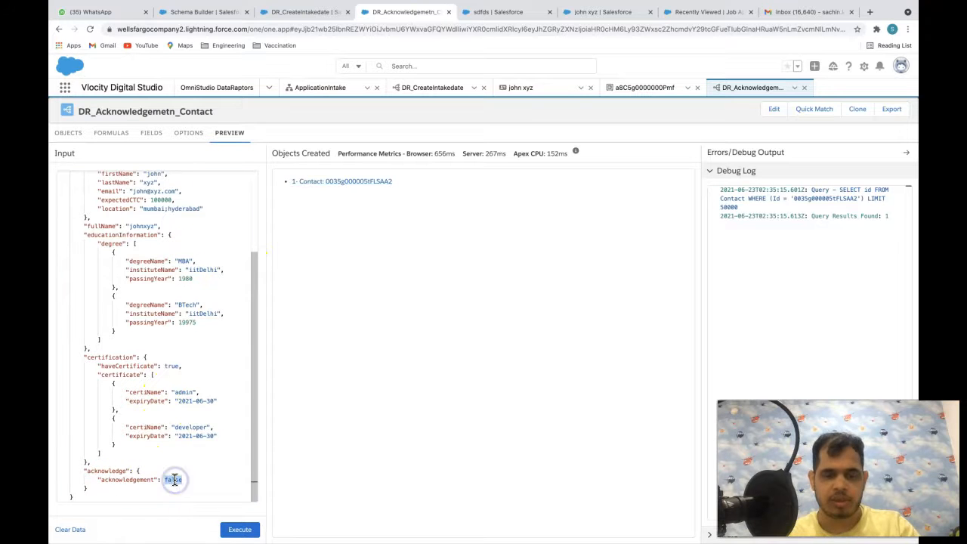
type("true")
left_click(239, 530)
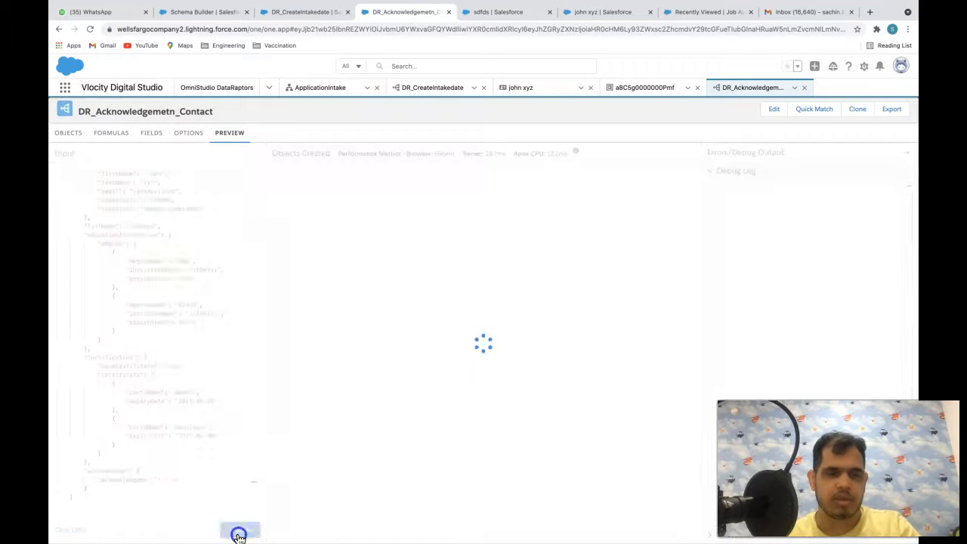
left_click(491, 12)
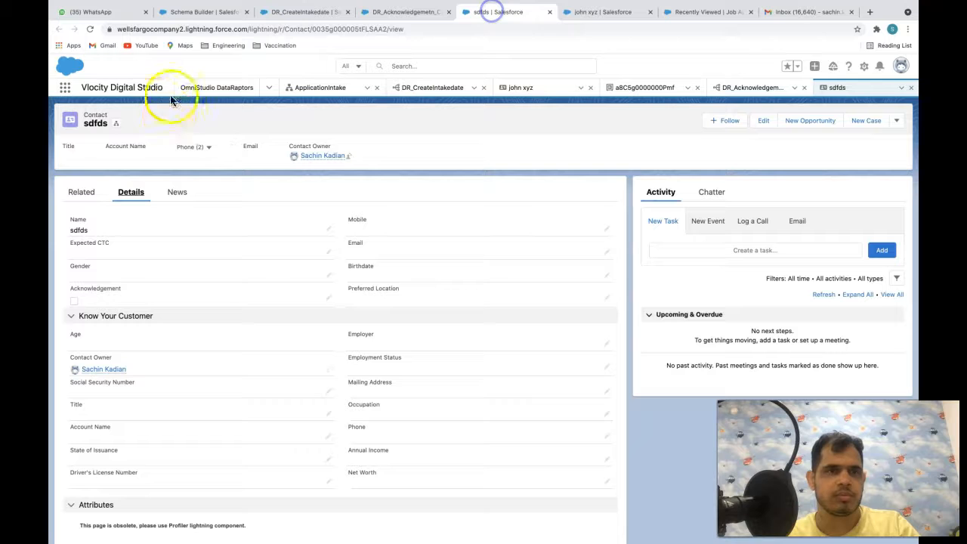
key("super+r")
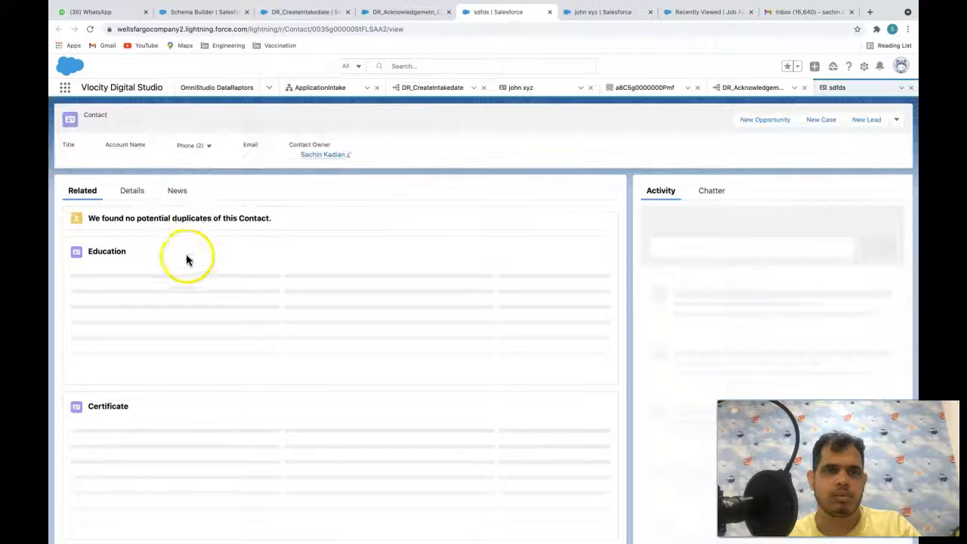
left_click(132, 191)
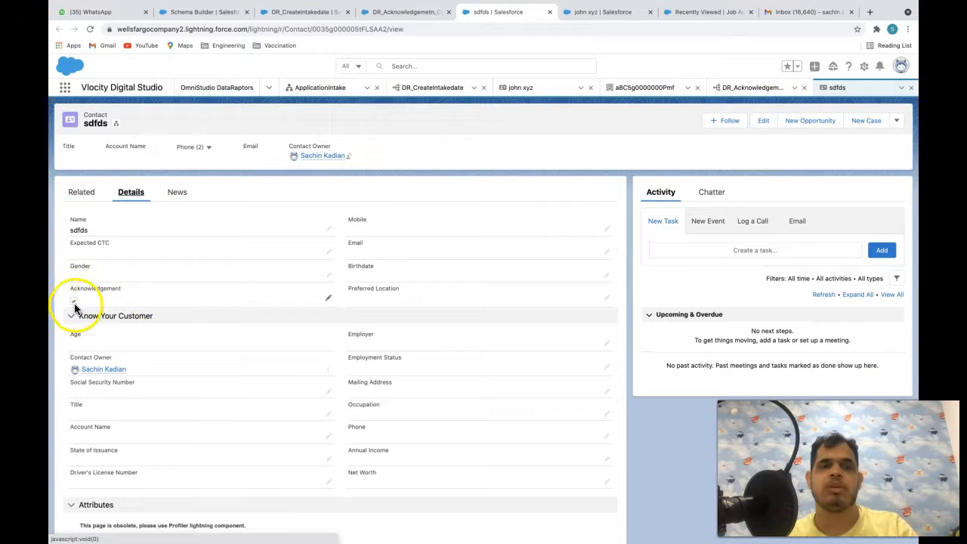
left_click(400, 12)
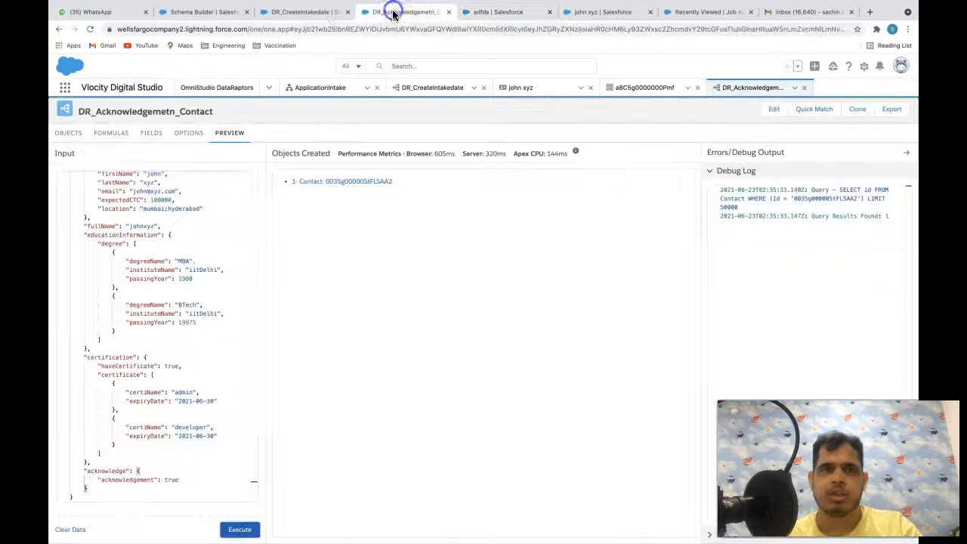
left_click(310, 12)
- In ApplicationIntake's design mode, drop a DataRaptor Post Action after the acknowledge step
left_click(313, 87)
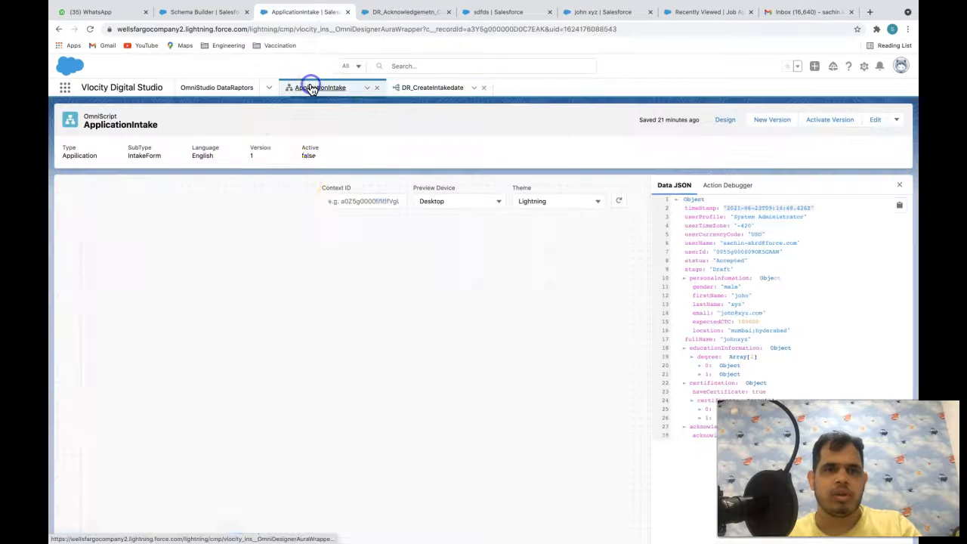
left_click(725, 119)
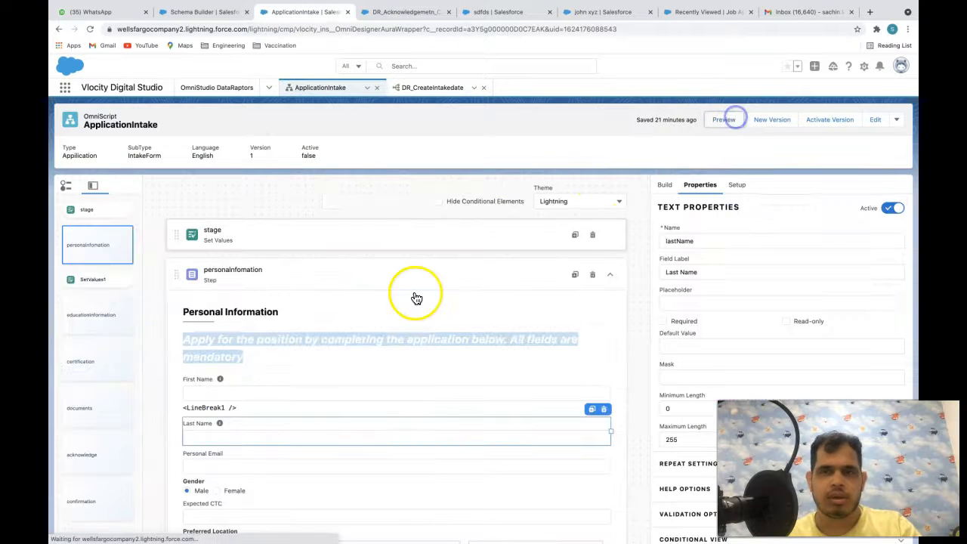
scroll(410, 296, "down", 5)
scroll(113, 437, "down", 1)
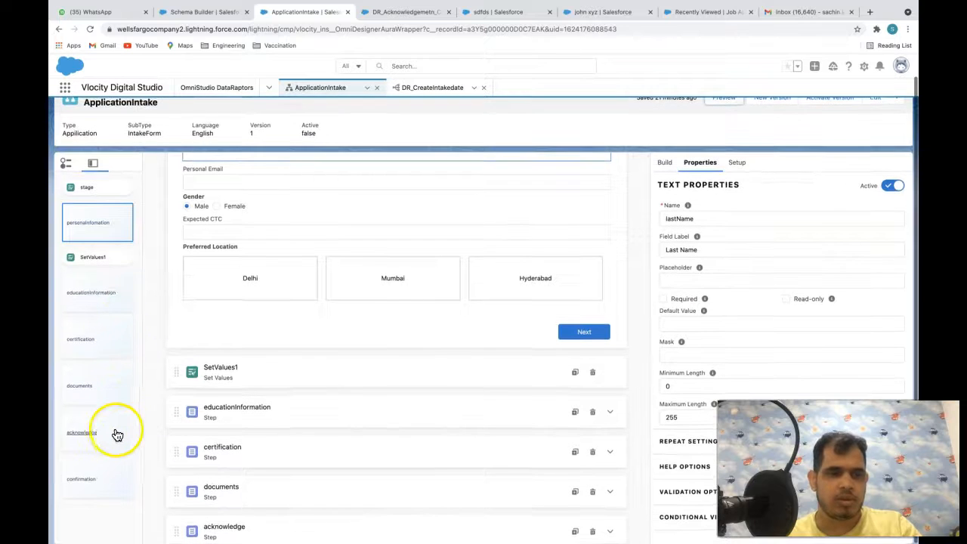
left_click(114, 439)
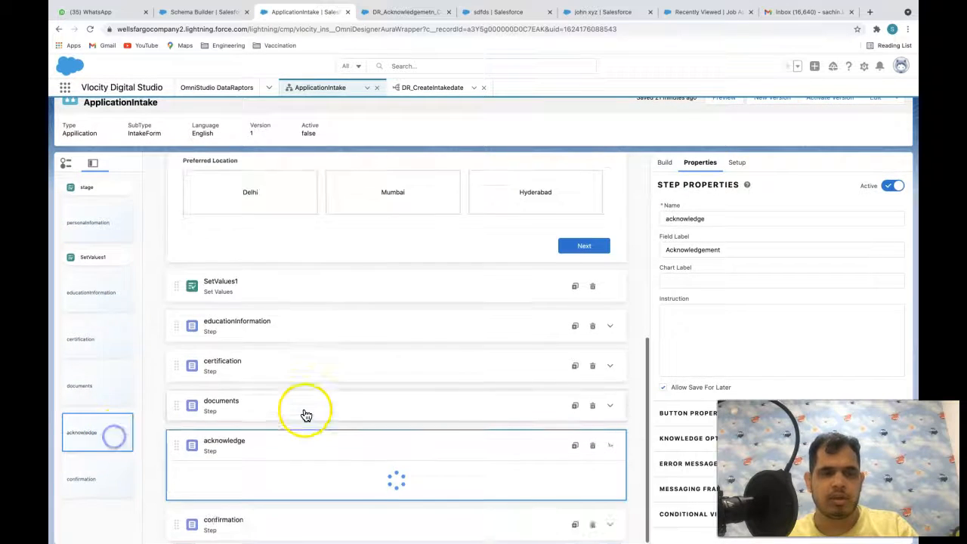
scroll(449, 392, "down", 3)
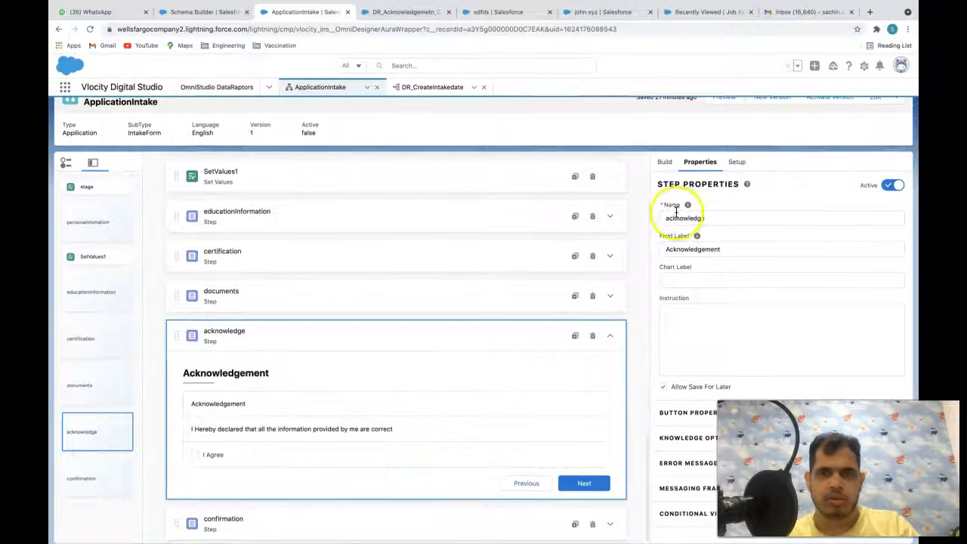
left_click(665, 161)
left_click(706, 181)
type("post")
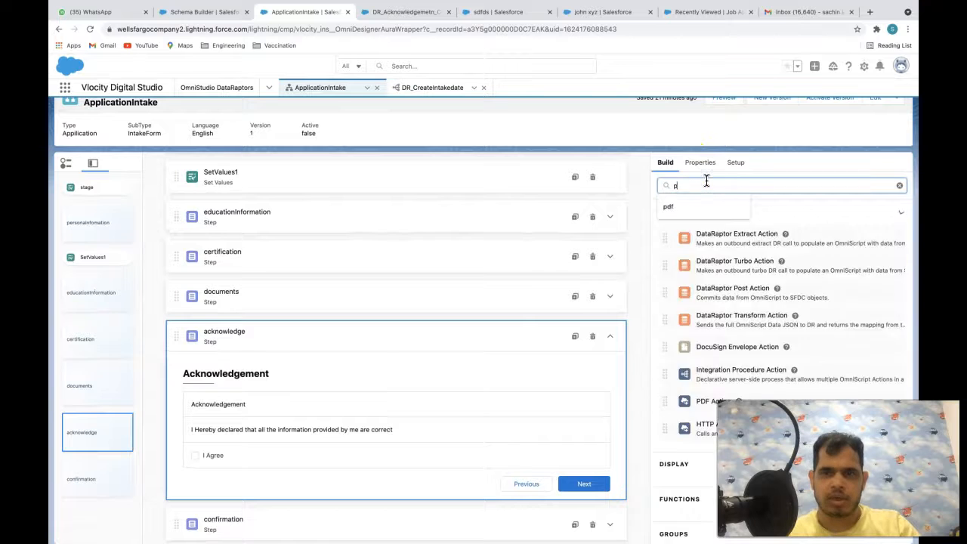
left_click_drag(715, 240, 414, 500)
- Rename the action SaveAcknowledgement and set its DataRaptor Interface to DR_Acknowledgemetn_Contact
double_click(738, 219)
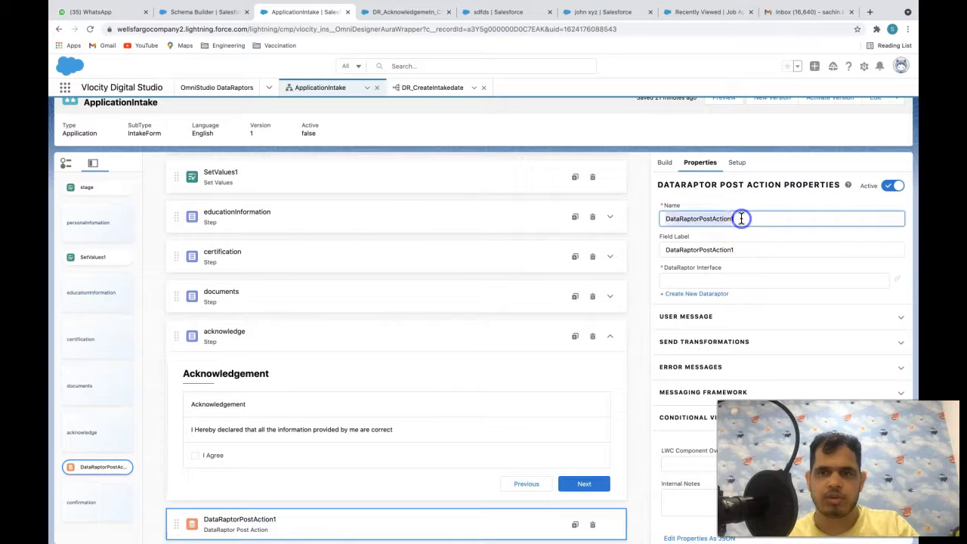
key("BackSpace")
type("Saveac")
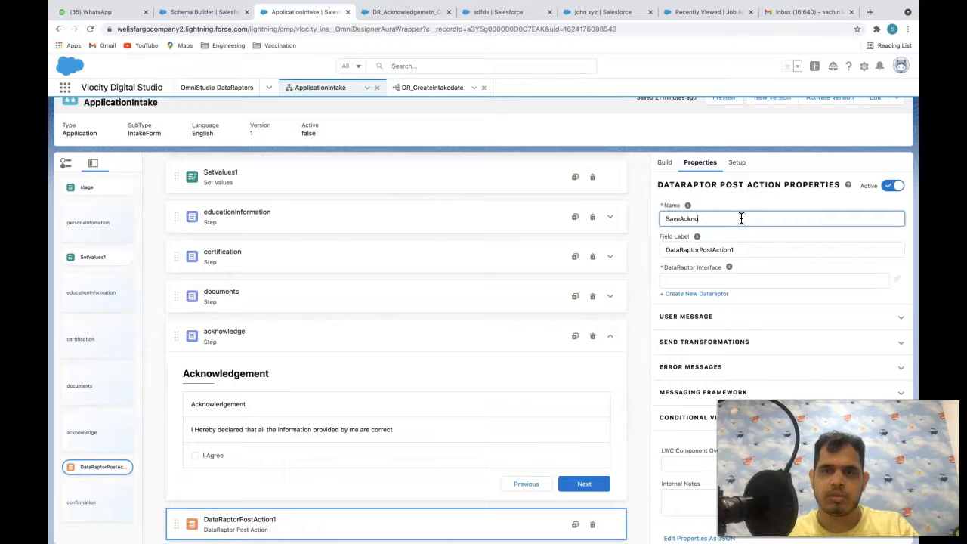
left_click(727, 250)
left_click(718, 279)
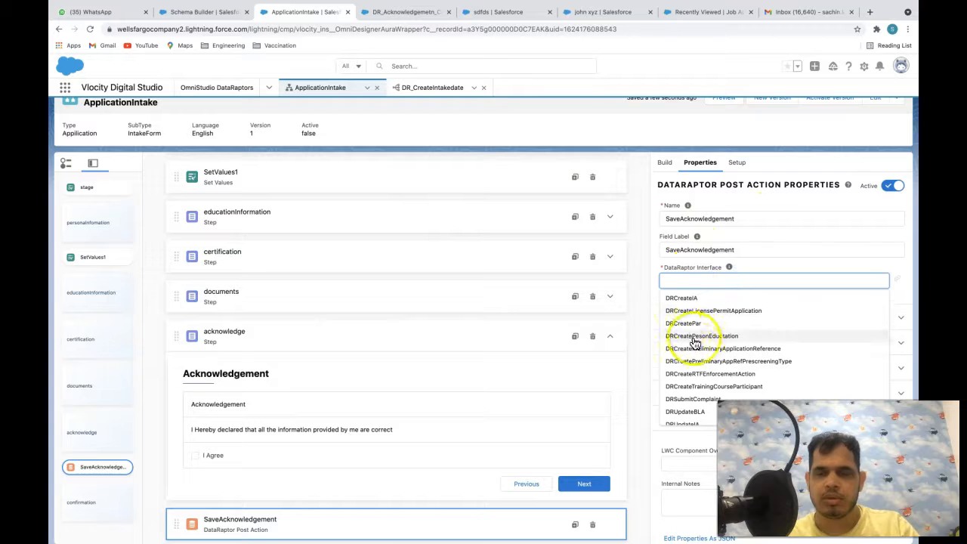
type("DR_")
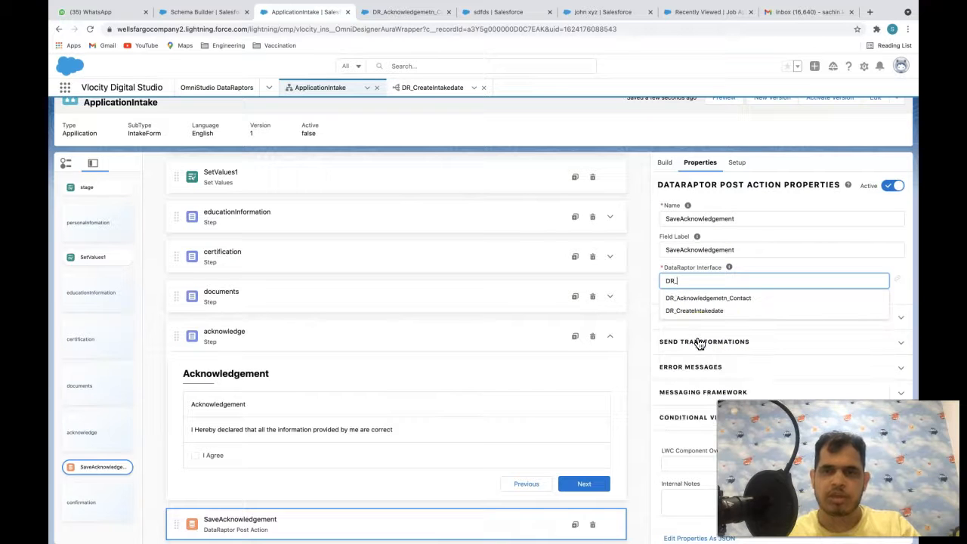
left_click(736, 300)
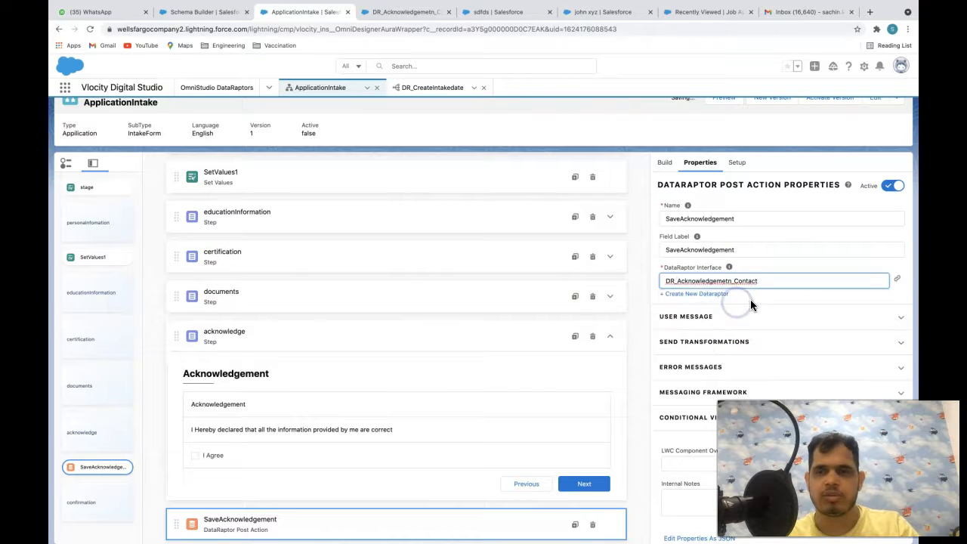
scroll(493, 334, "down", 1)
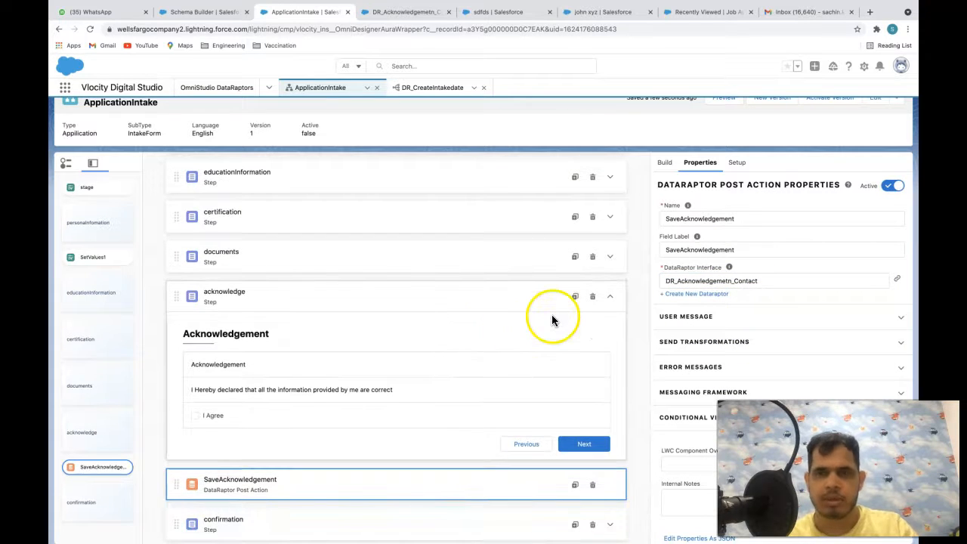
scroll(643, 227, "up", 5)
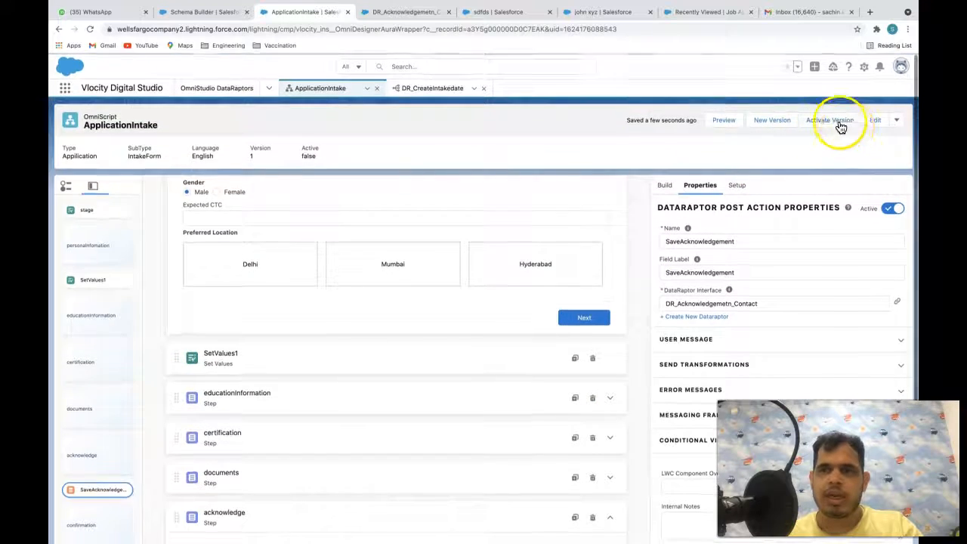
- Activate the ApplicationIntake version and open Salesforce Setup in a new tab
left_click(839, 124)
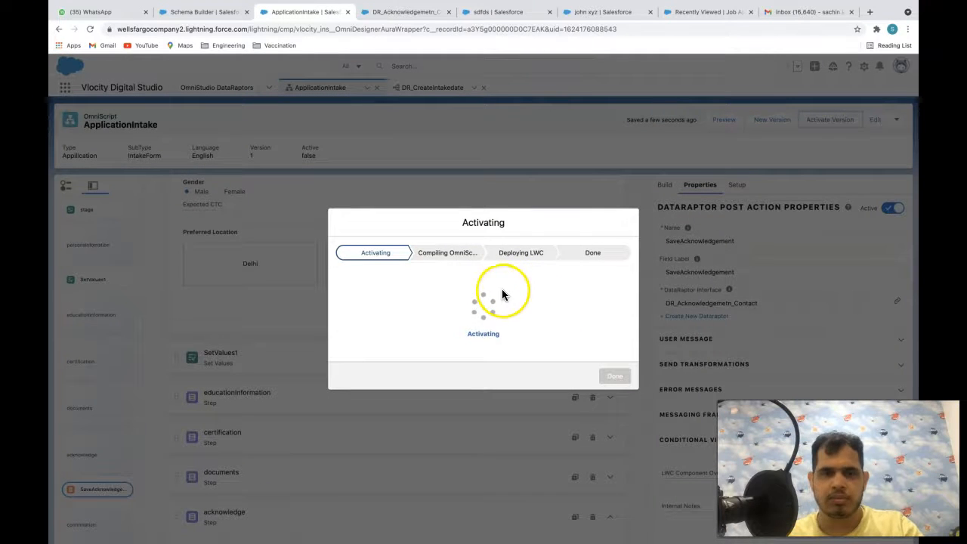
left_click(406, 12)
left_click(863, 66)
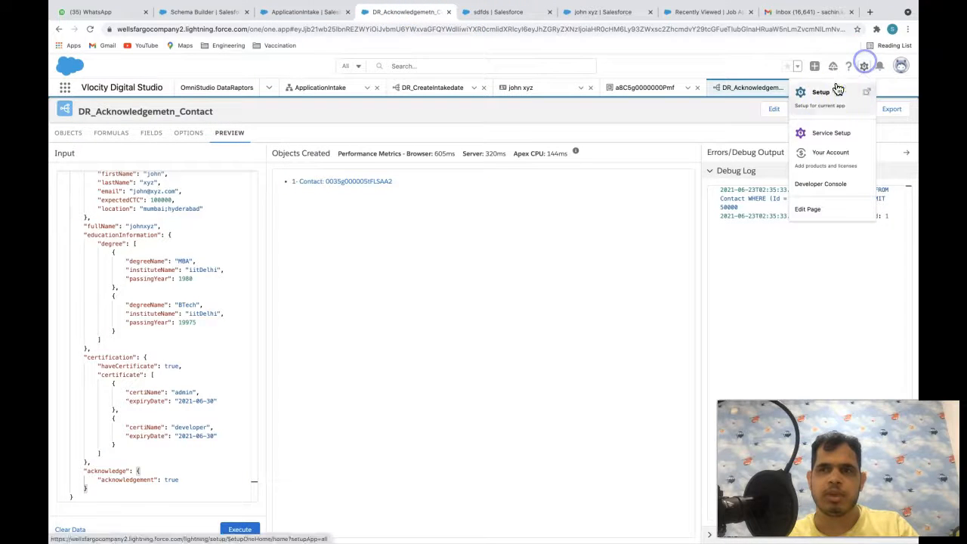
left_click(837, 90)
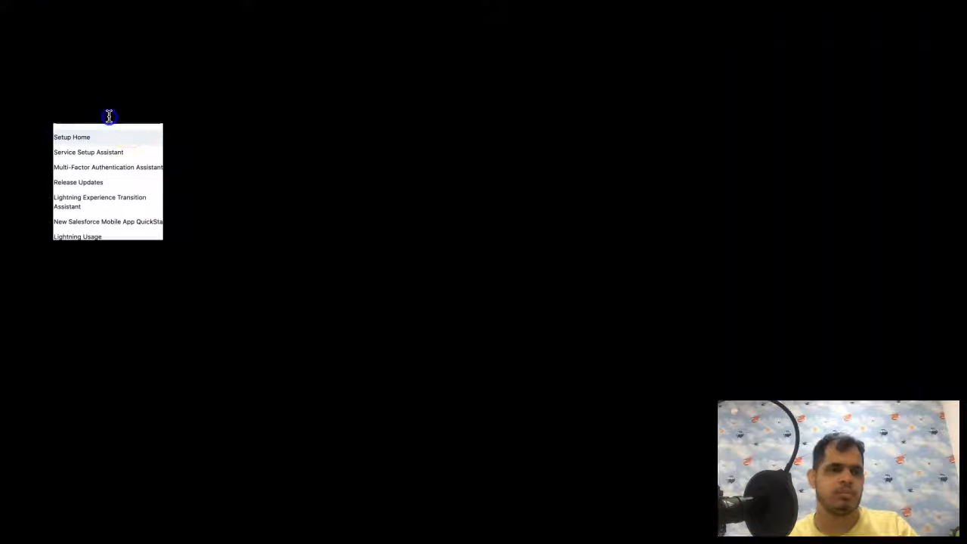
- Find All Sites under Digital Experiences and open the recruitment site's home page
left_click(108, 114)
type("di")
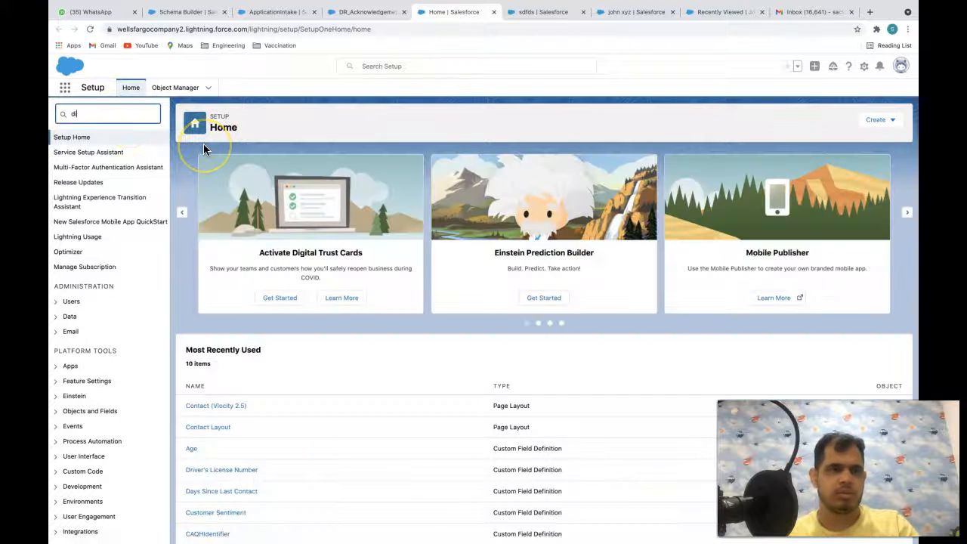
type("gita")
left_click(94, 167)
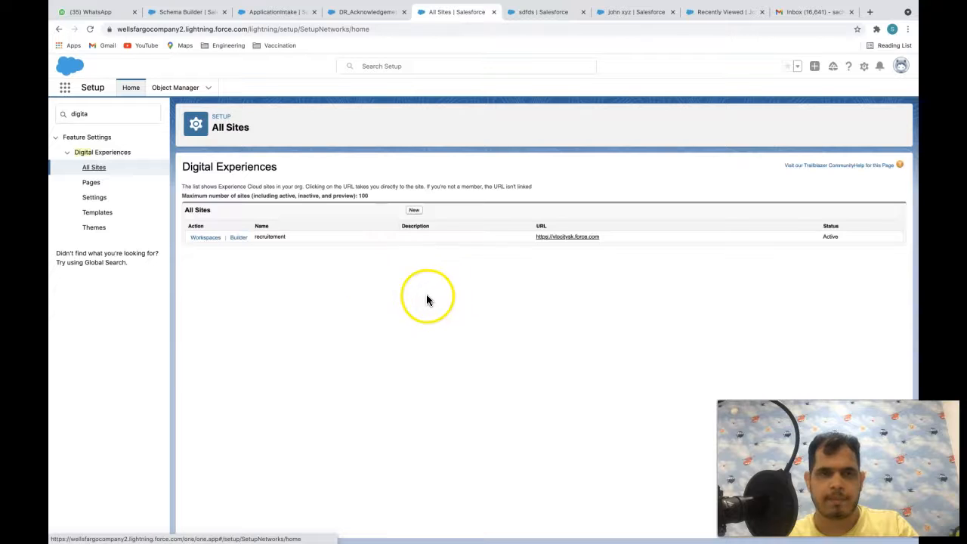
left_click(557, 237)
left_click(340, 11)
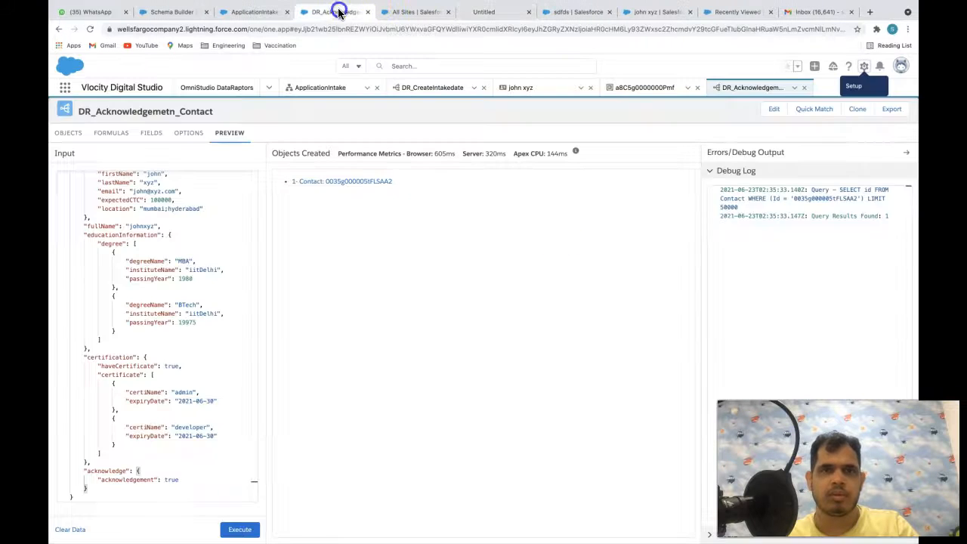
left_click(403, 12)
left_click(276, 10)
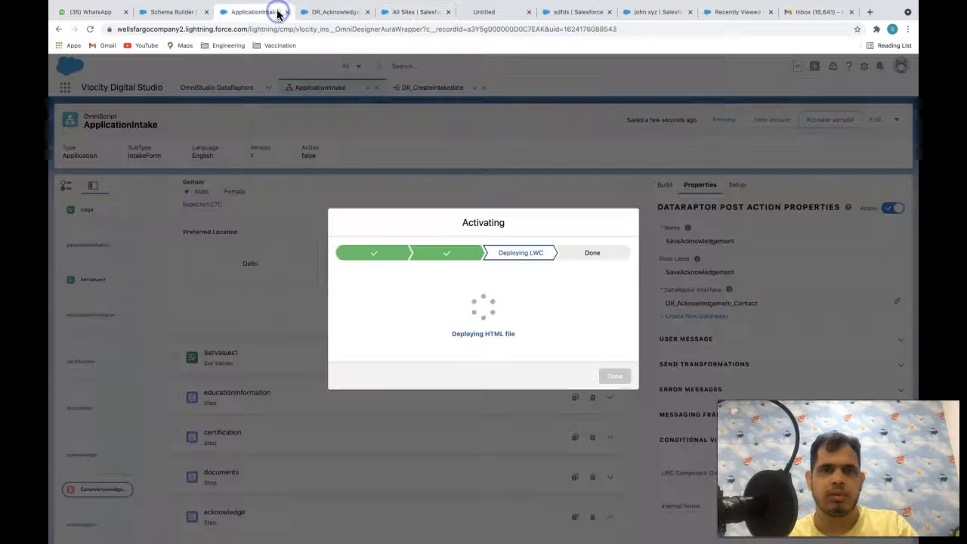
left_click(496, 12)
left_click(256, 12)
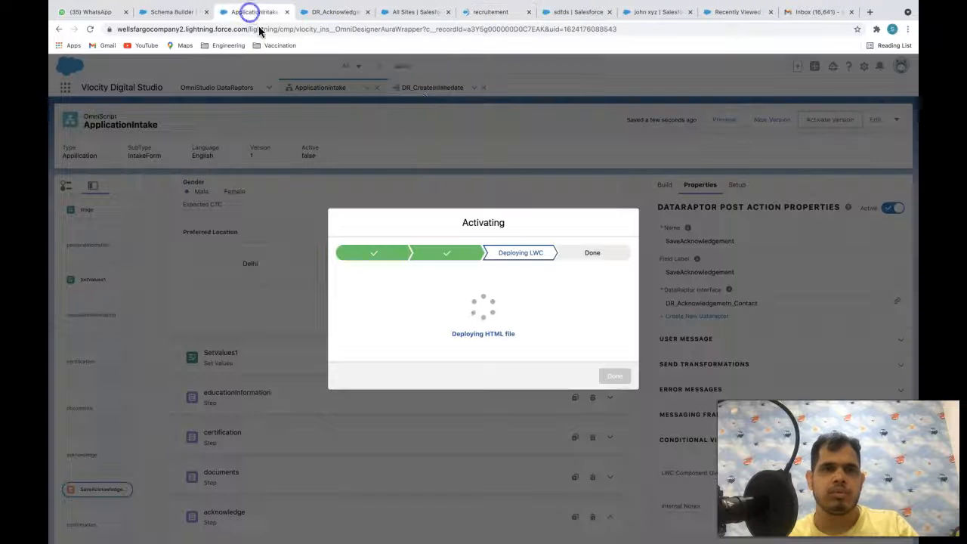
left_click(481, 9)
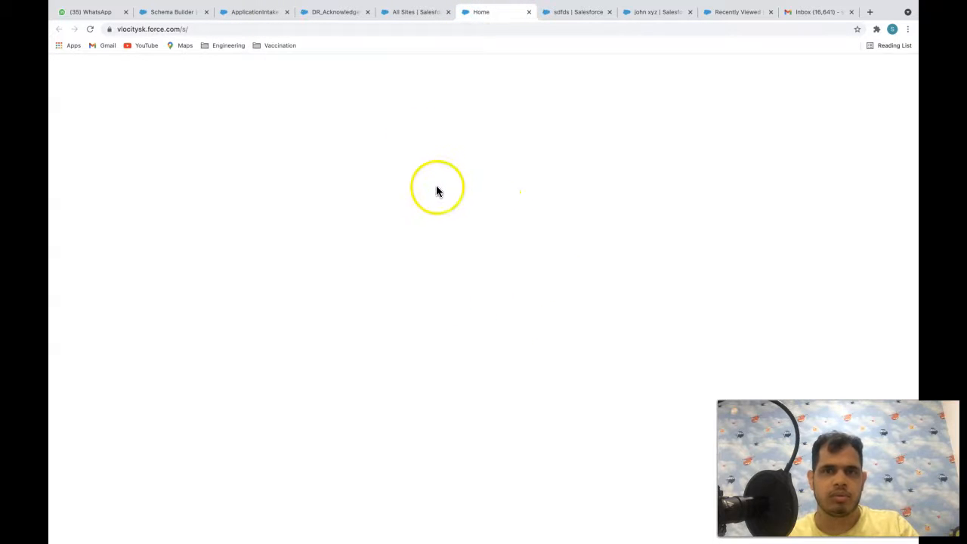
- Enter the applicant's name, e-mail and expected CTC, choosing Delhi, Mumbai and Hyderabad locations
left_click(429, 140)
left_click(399, 175)
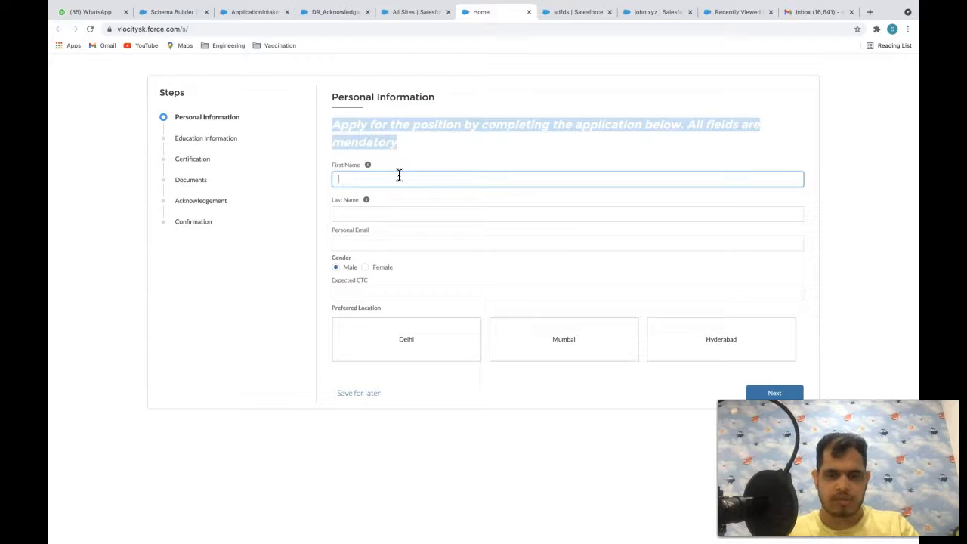
key("Tab")
key("Tab")
key("Tab")
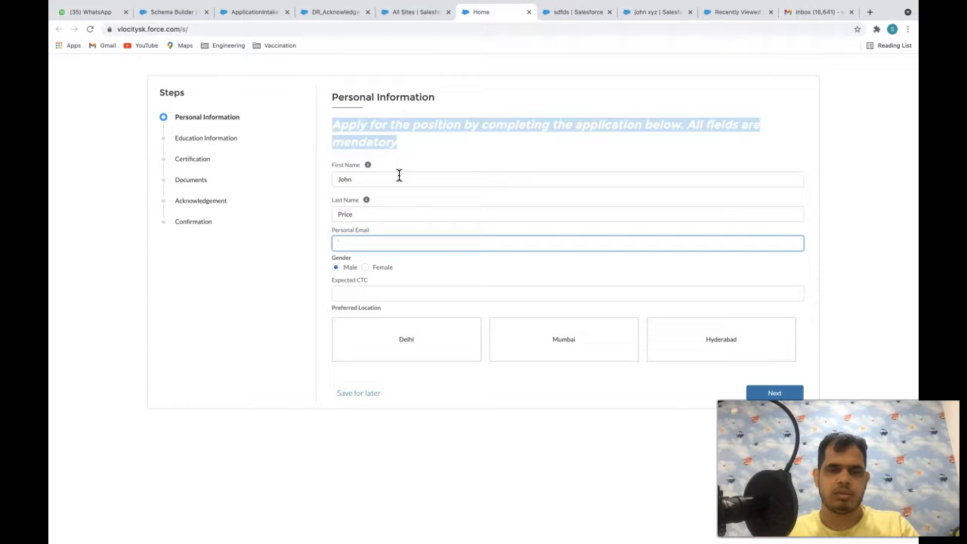
left_click(387, 295)
type("$1,000,000")
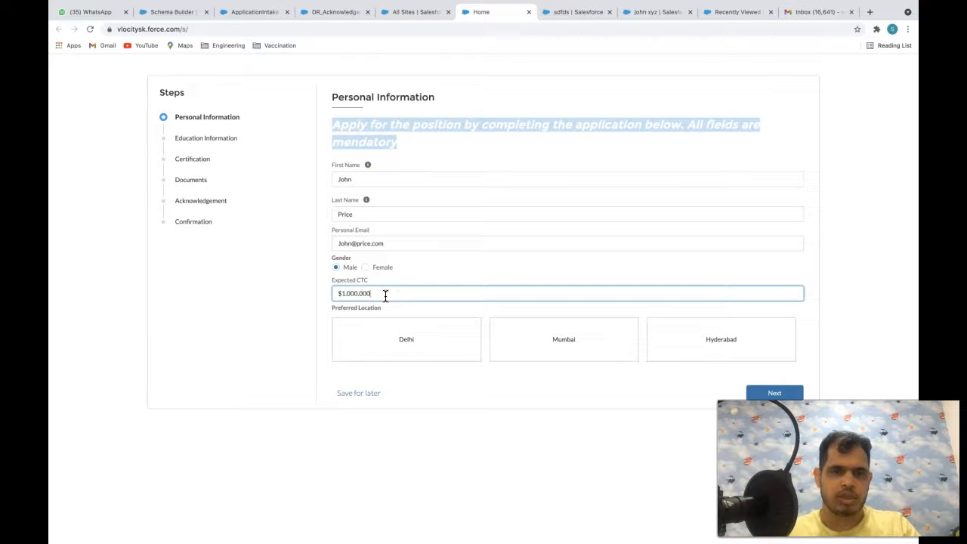
left_click(431, 347)
left_click(549, 334)
left_click(701, 344)
left_click(786, 392)
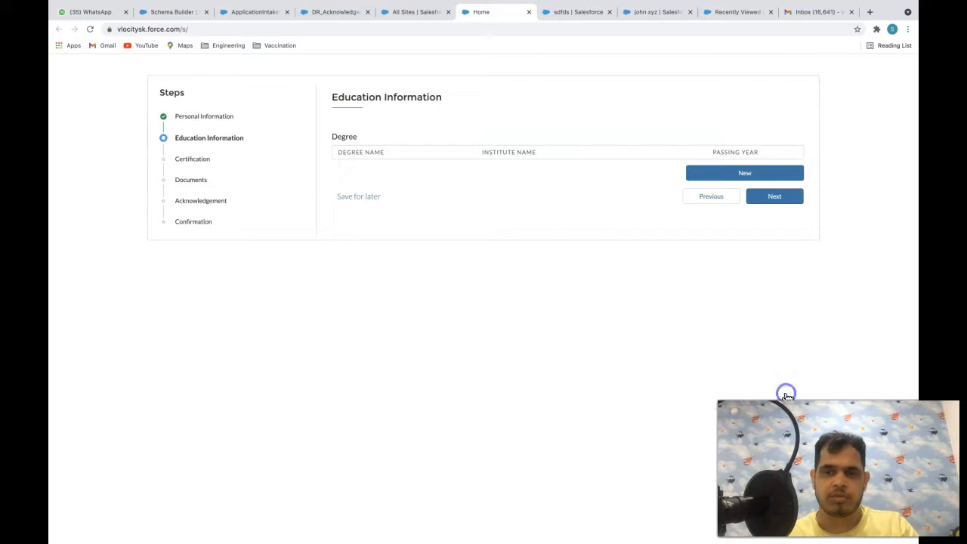
- Add and save an MBA degree from IIT Delhi, passing year 1980, then continue
left_click(738, 175)
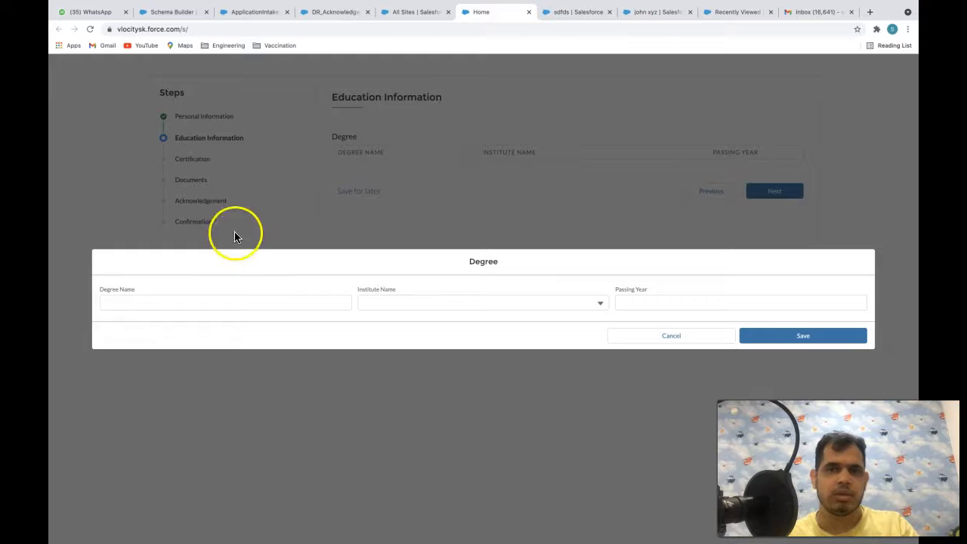
left_click(176, 300)
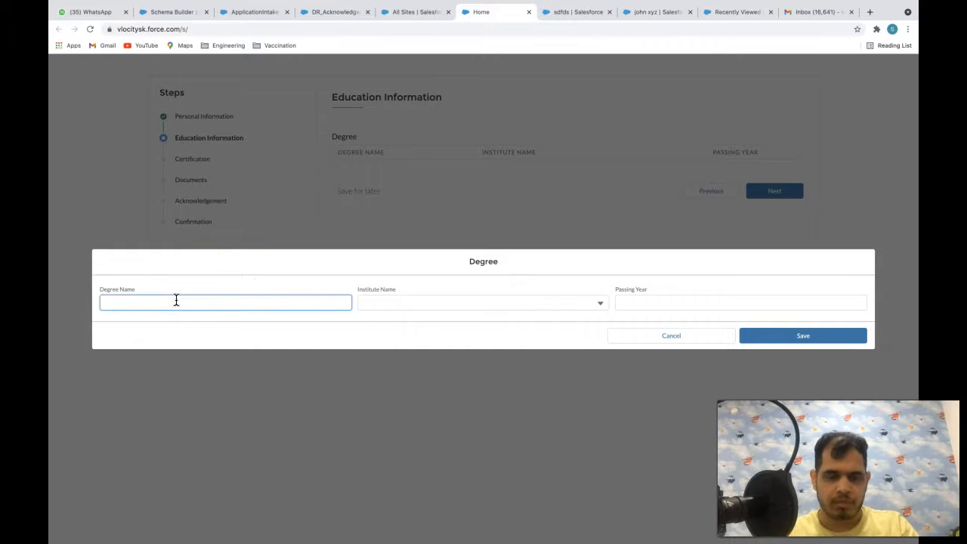
key("Tab")
left_click(431, 303)
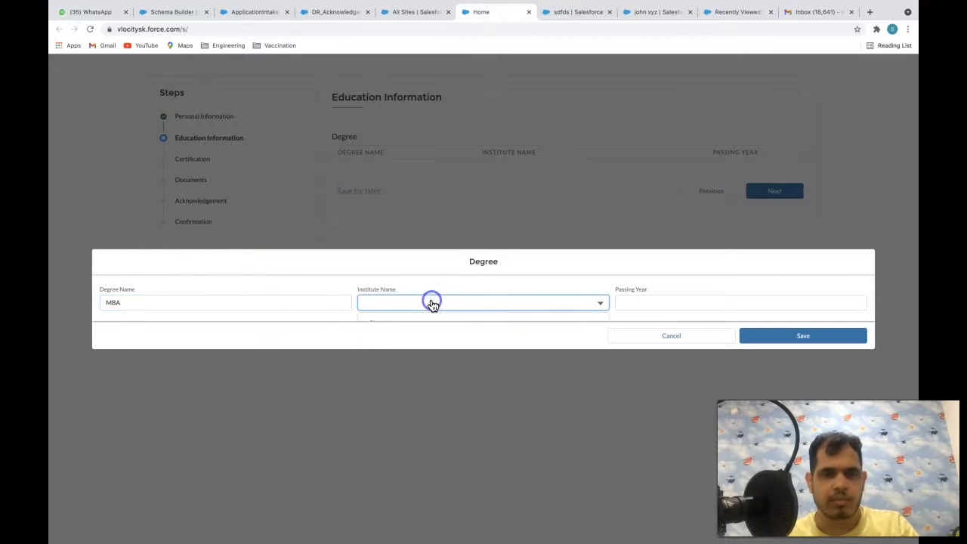
left_click(407, 300)
left_click(664, 299)
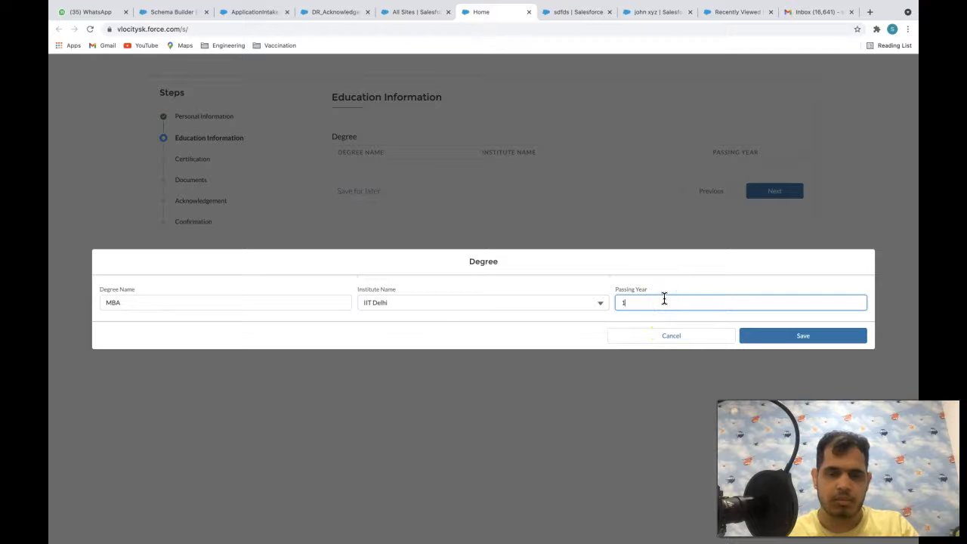
left_click(814, 344)
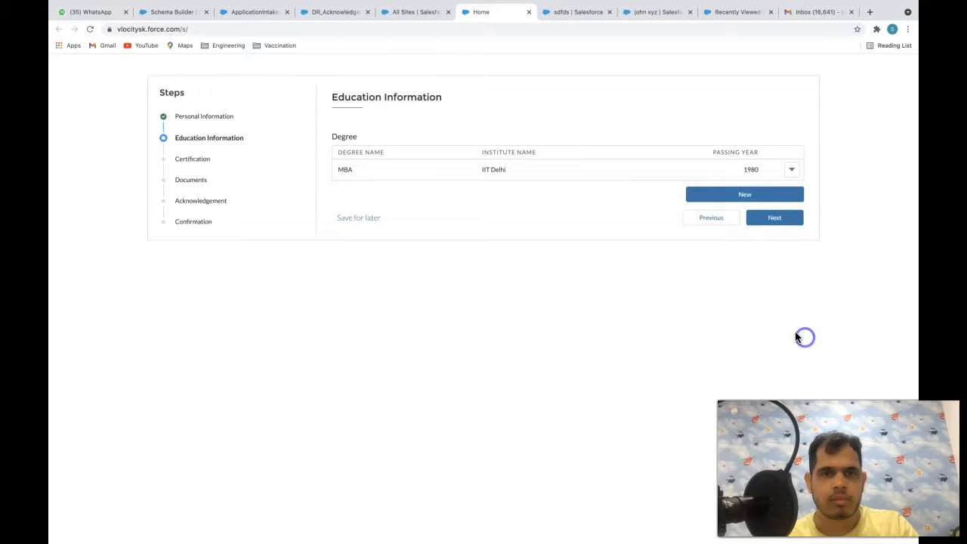
left_click(784, 223)
- Add an Admin certificate with a June 30 expiry date and continue to Documents
left_click(362, 131)
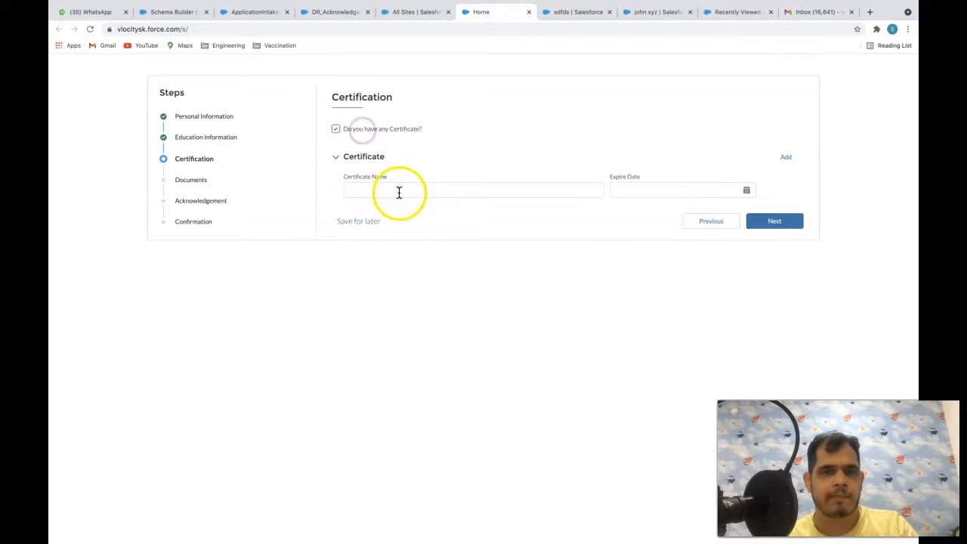
left_click(399, 193)
type("Admin")
key("Tab")
left_click(635, 190)
left_click(678, 323)
left_click(774, 222)
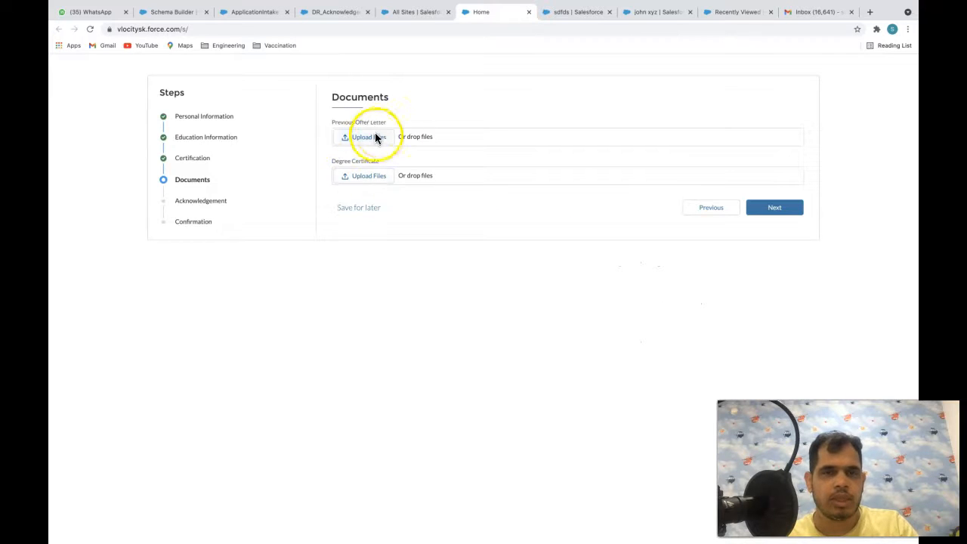
- Upload the resume PDF for both the previous offer letter and the degree certificate
left_click(378, 141)
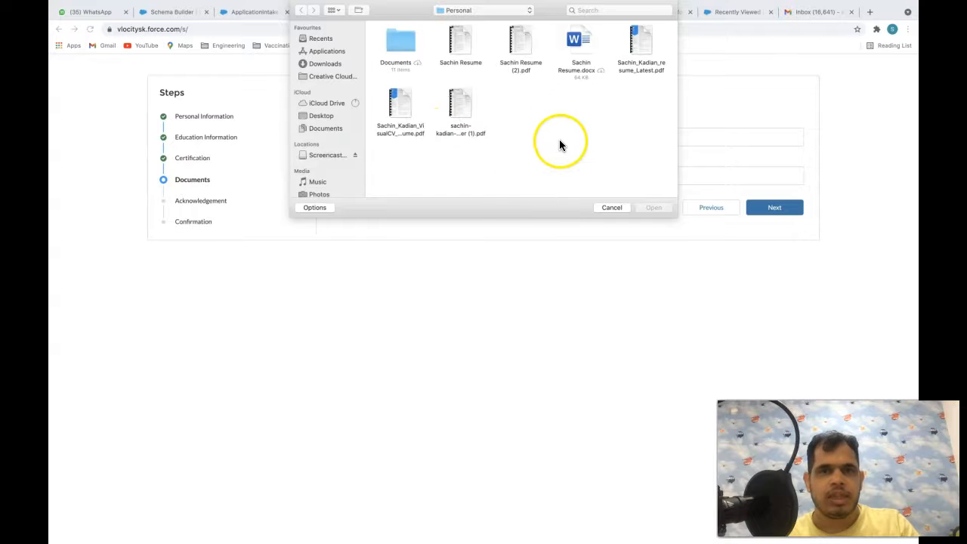
double_click(460, 42)
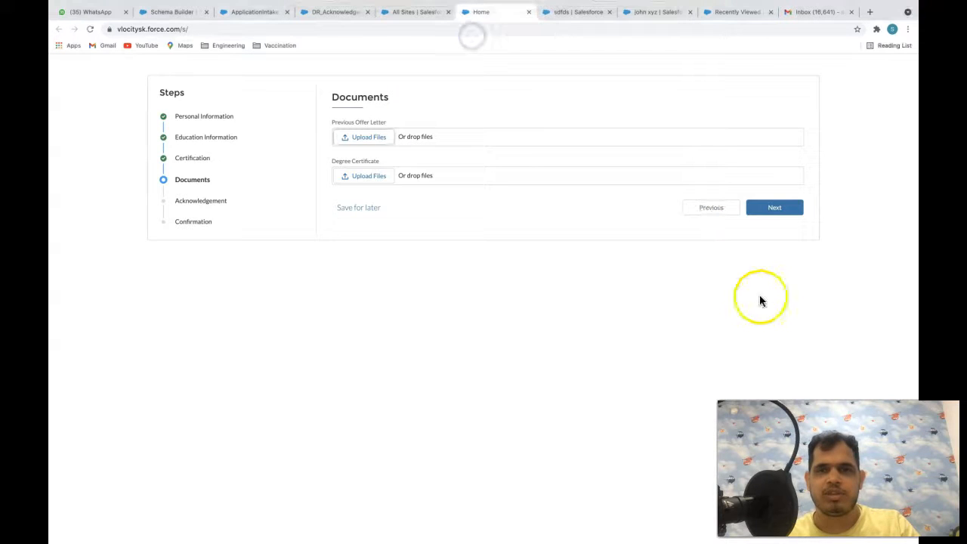
left_click(374, 179)
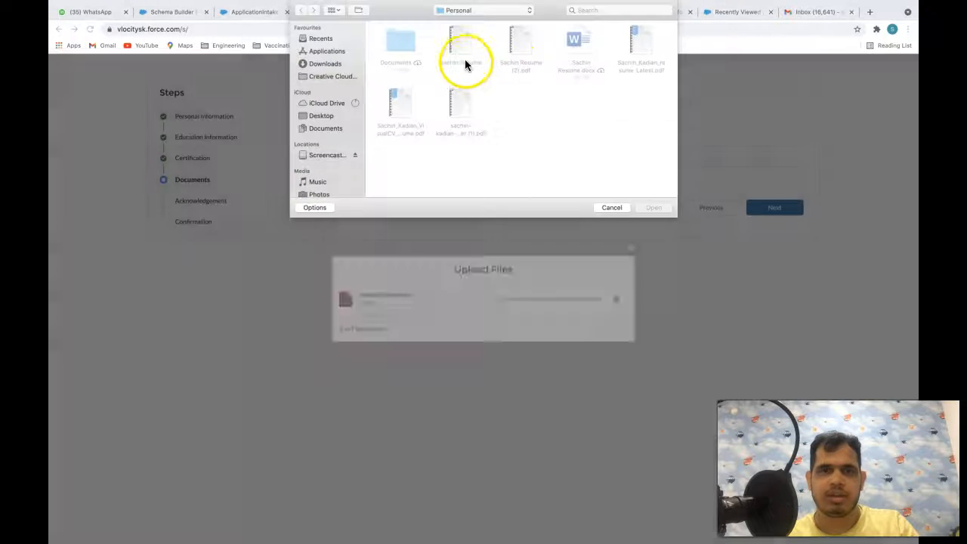
left_click(611, 208)
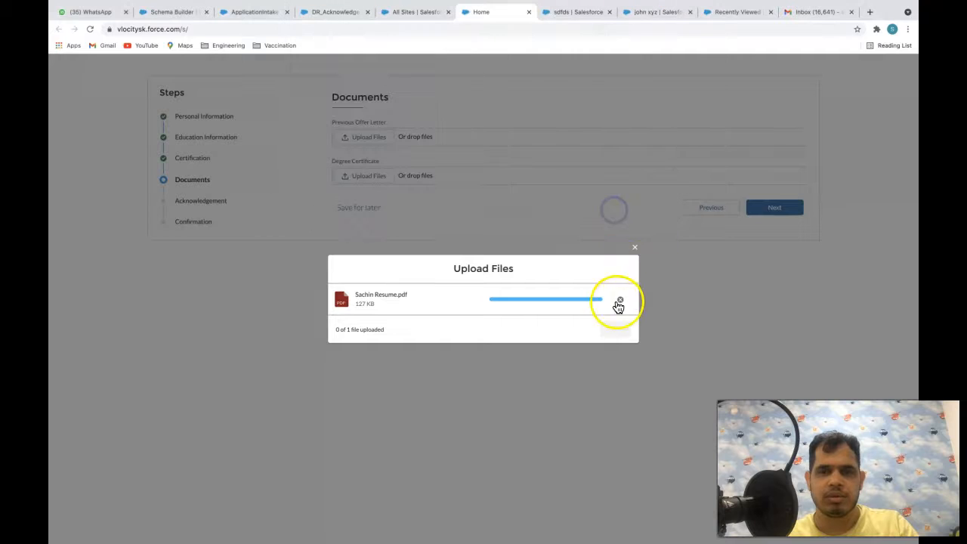
left_click(616, 330)
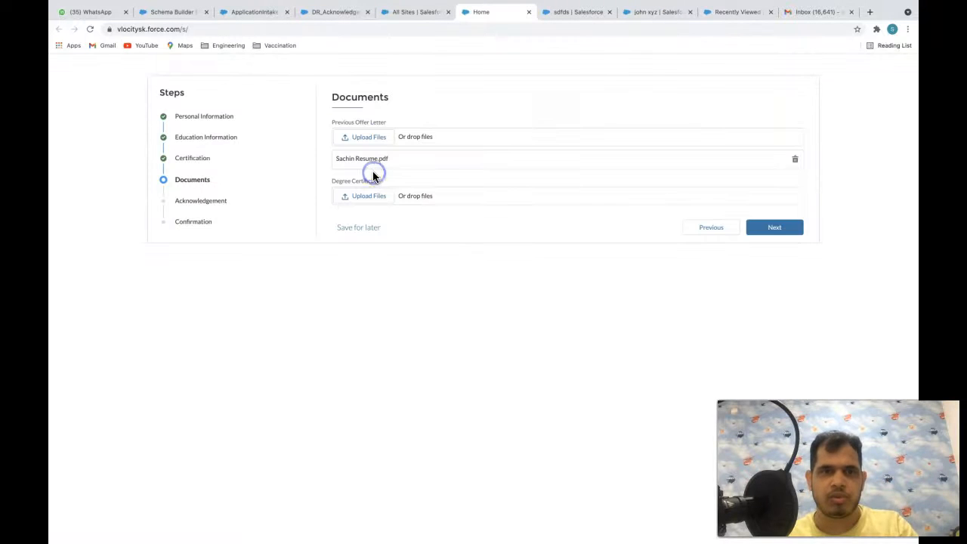
left_click(369, 195)
double_click(457, 36)
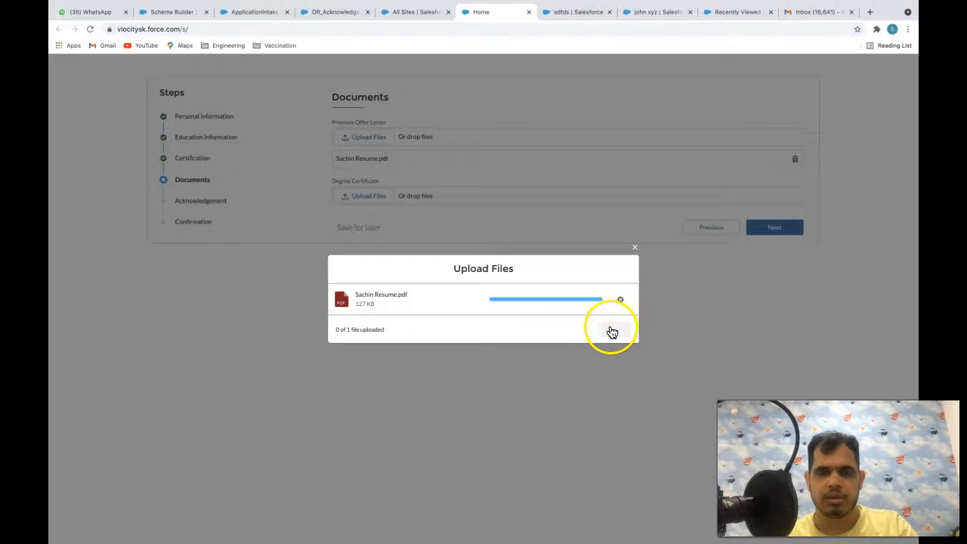
left_click(612, 330)
- Agree to the declaration and submit the application
left_click(795, 250)
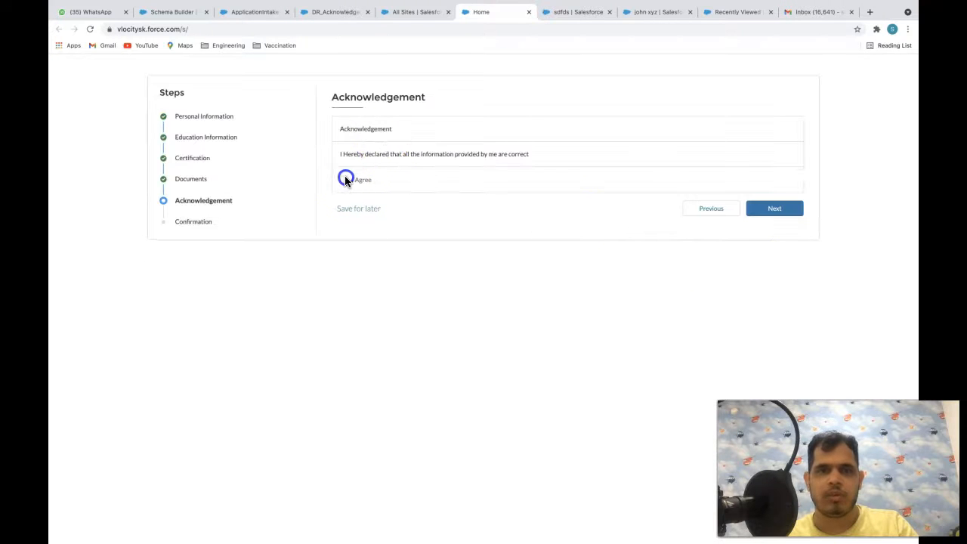
left_click(771, 209)
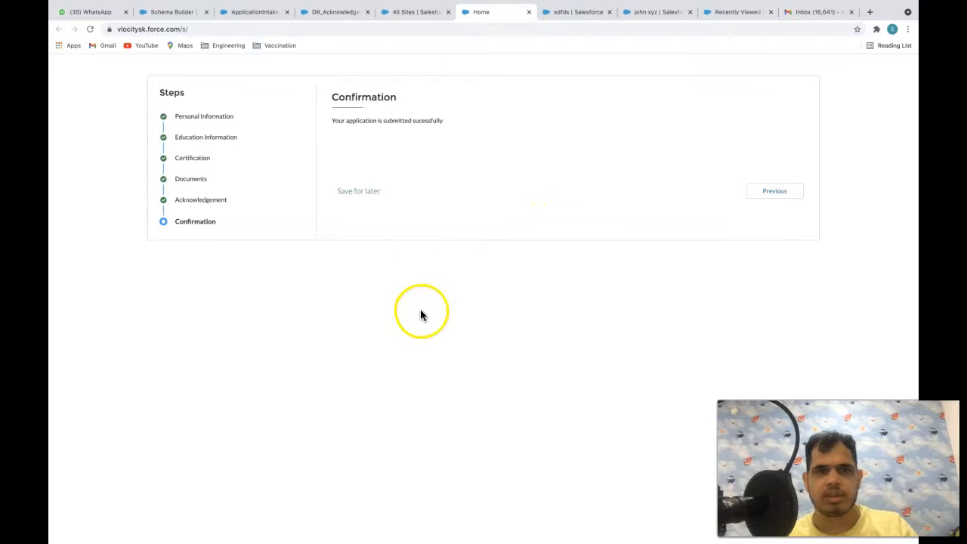
left_click(407, 11)
left_click(325, 11)
left_click(250, 11)
- From the contact record tab, switch to the Recruitment app via the App Launcher
left_click(327, 11)
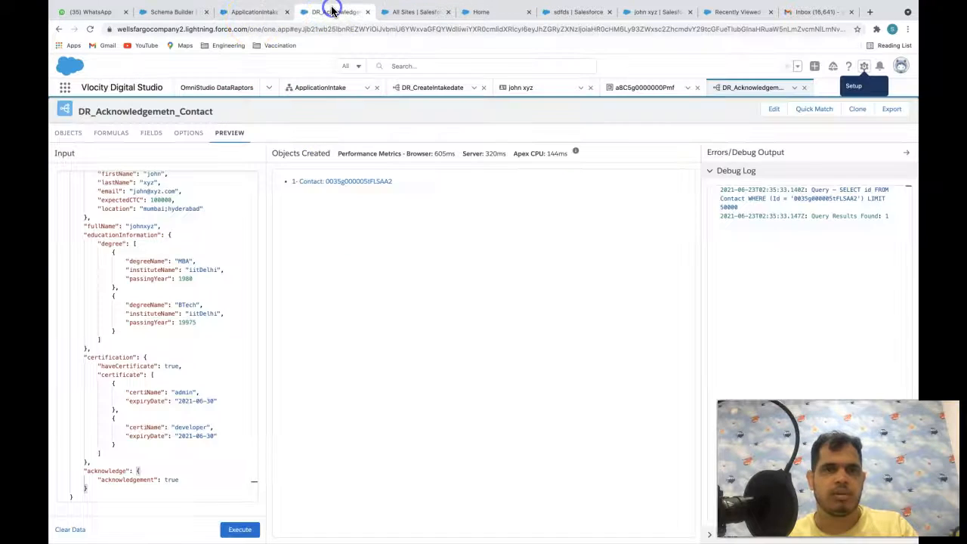
left_click(578, 13)
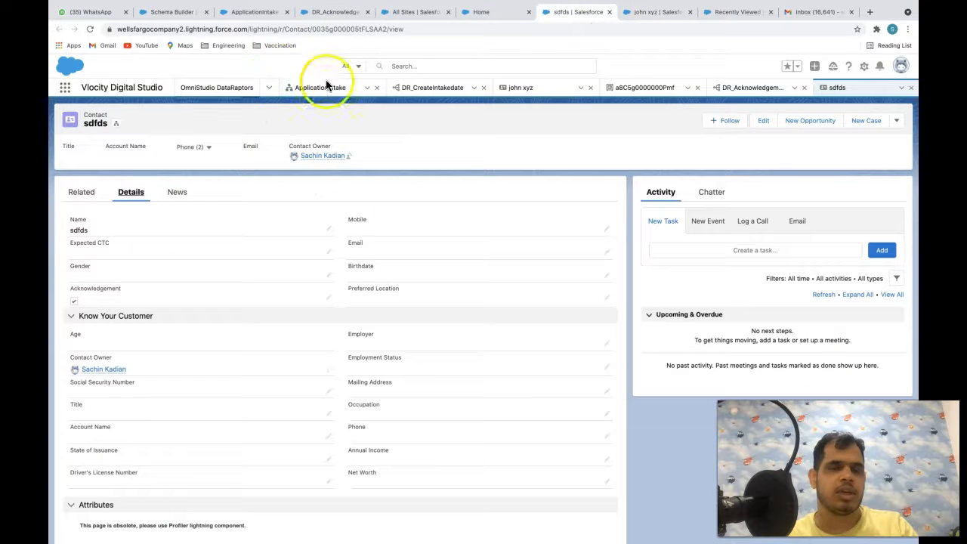
left_click(71, 92)
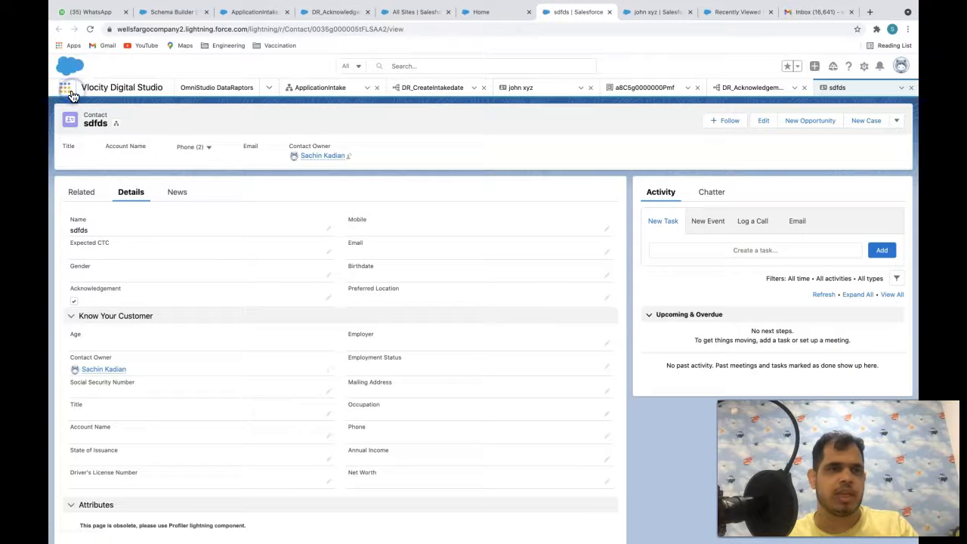
type("Recu")
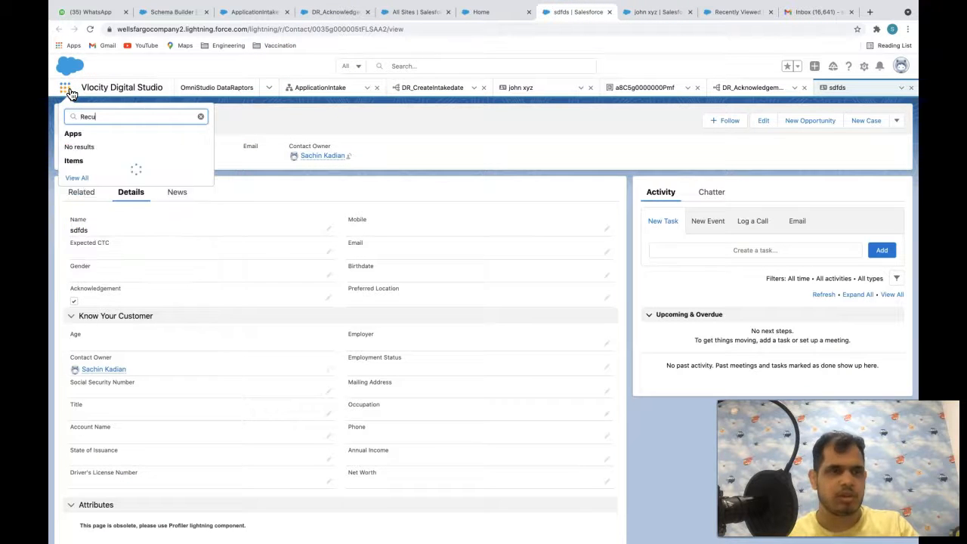
key("BackSpace")
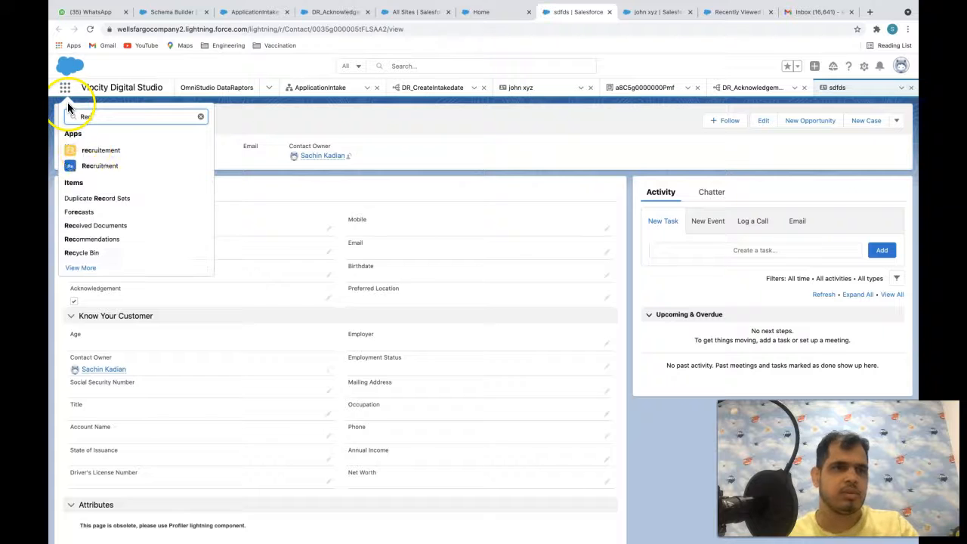
left_click(96, 170)
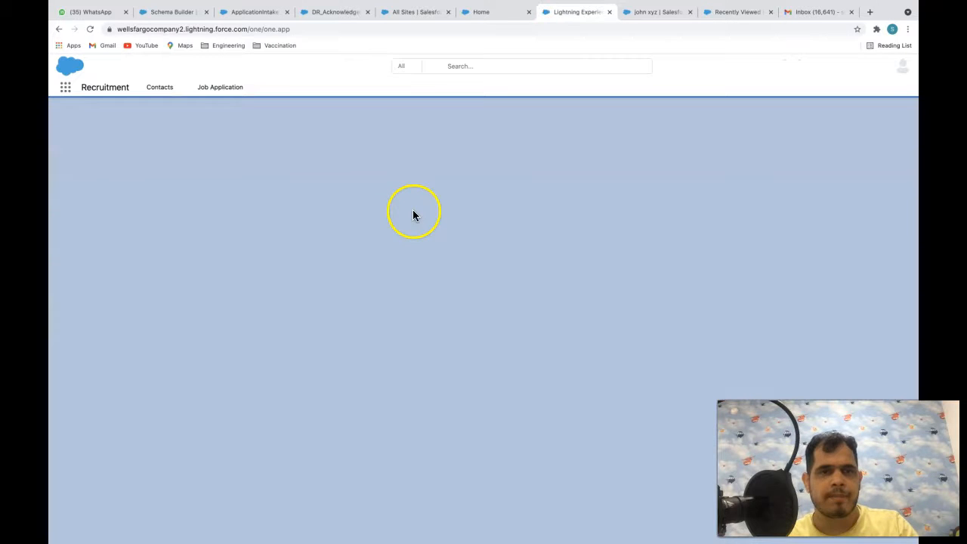
- List All Job Application records and open the newest, a Draft created at 2:37 AM
left_click(207, 86)
left_click(223, 89)
left_click(157, 126)
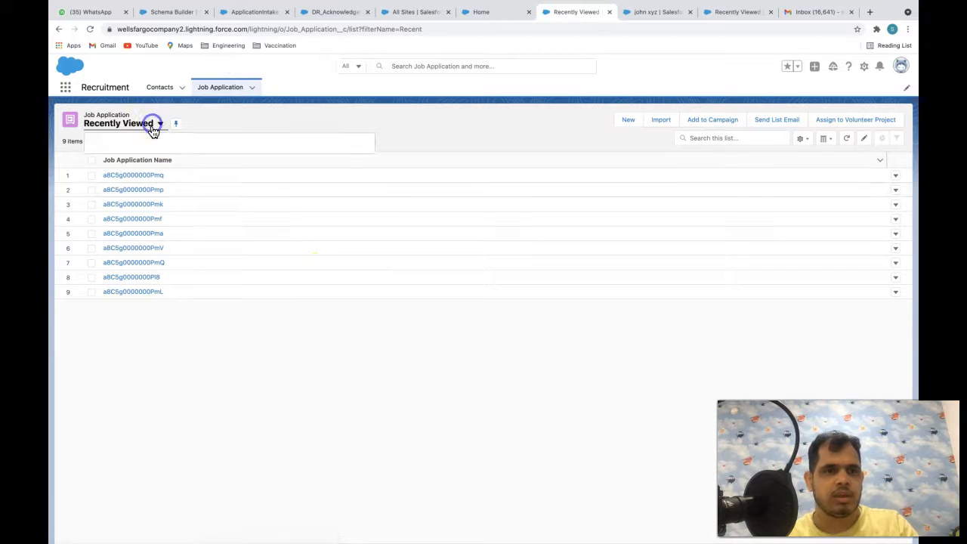
left_click(127, 158)
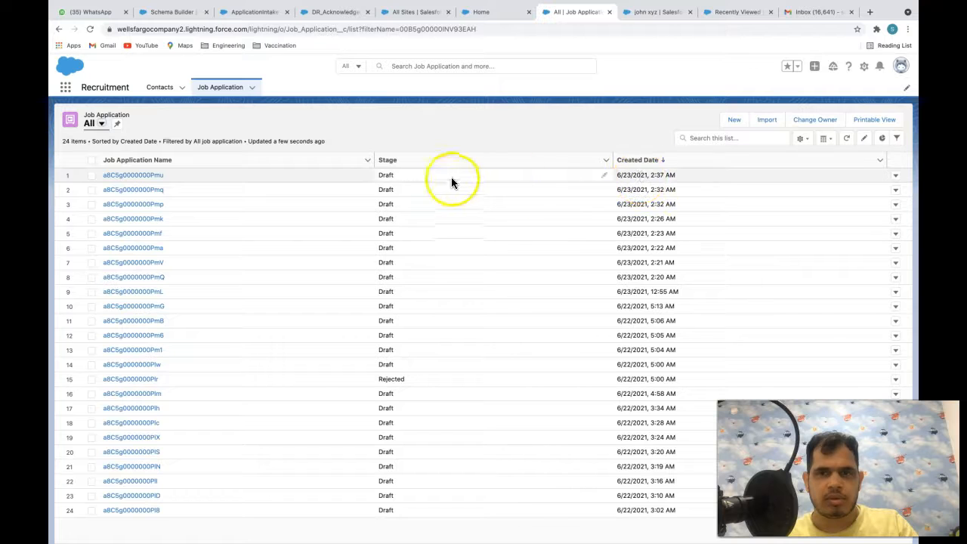
left_click(154, 175)
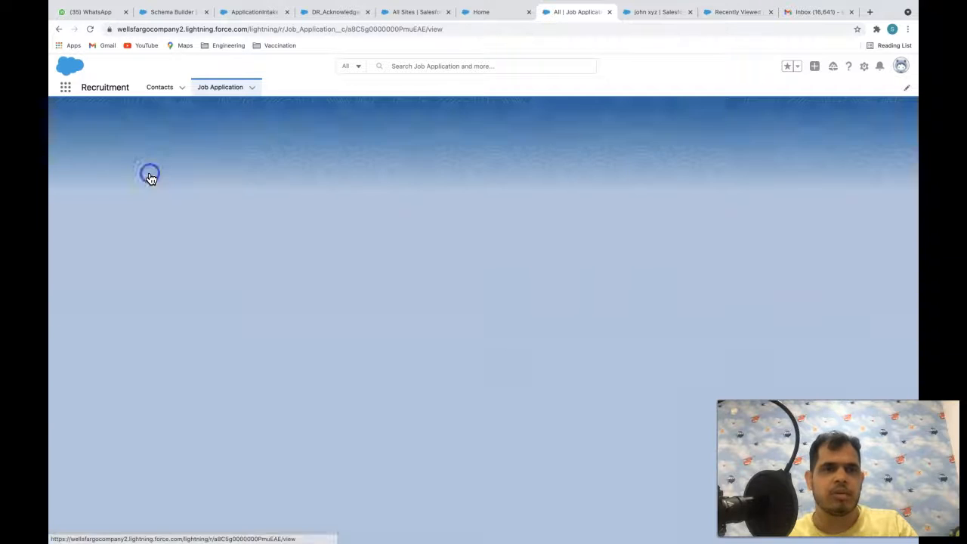
- Follow the application's related AC-16 application contact to its candidate contact record
left_click_drag(90, 220, 74, 221)
left_click(83, 158)
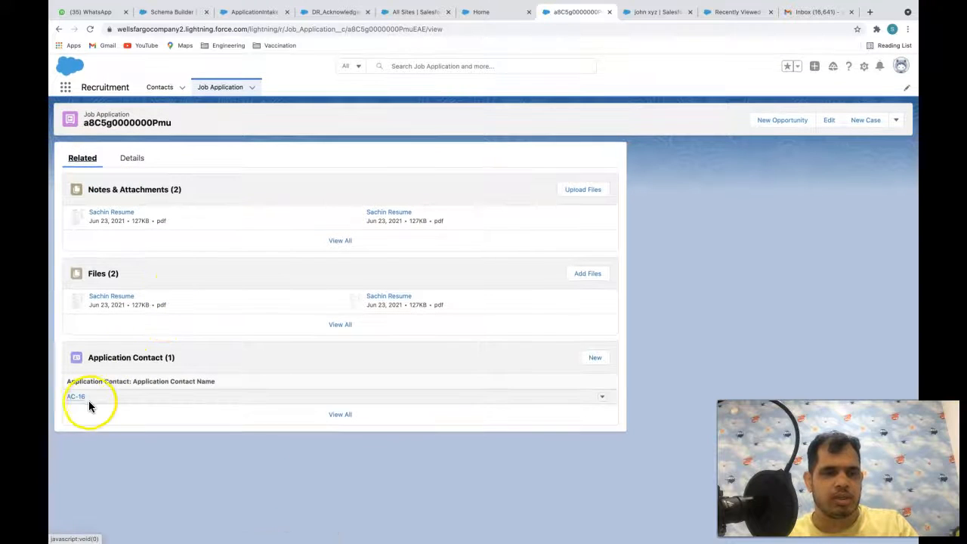
mouse_move(78, 400)
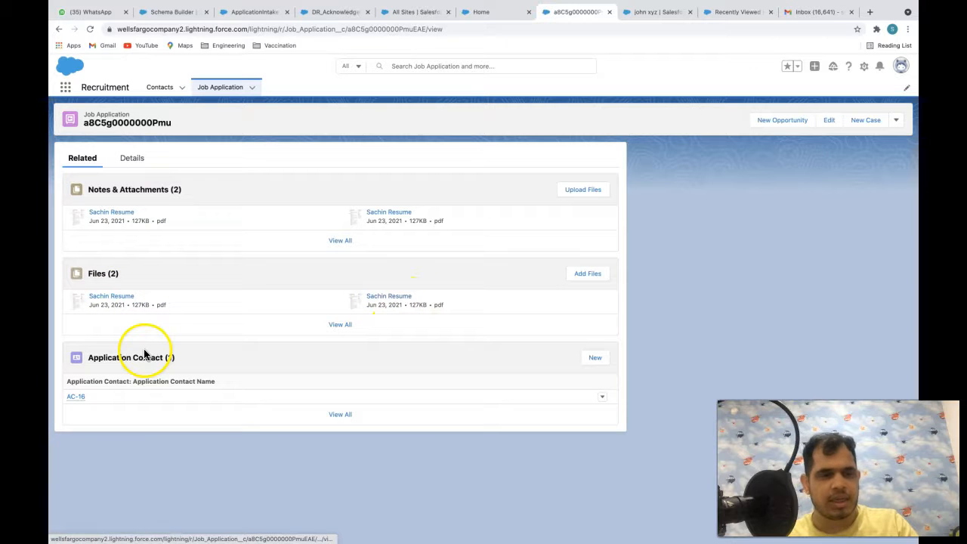
left_click(78, 398)
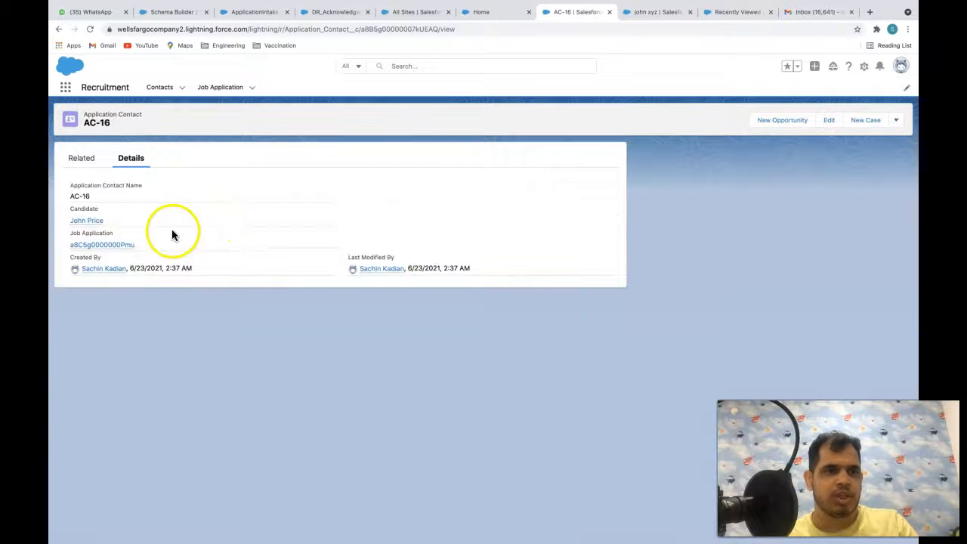
left_click(86, 221)
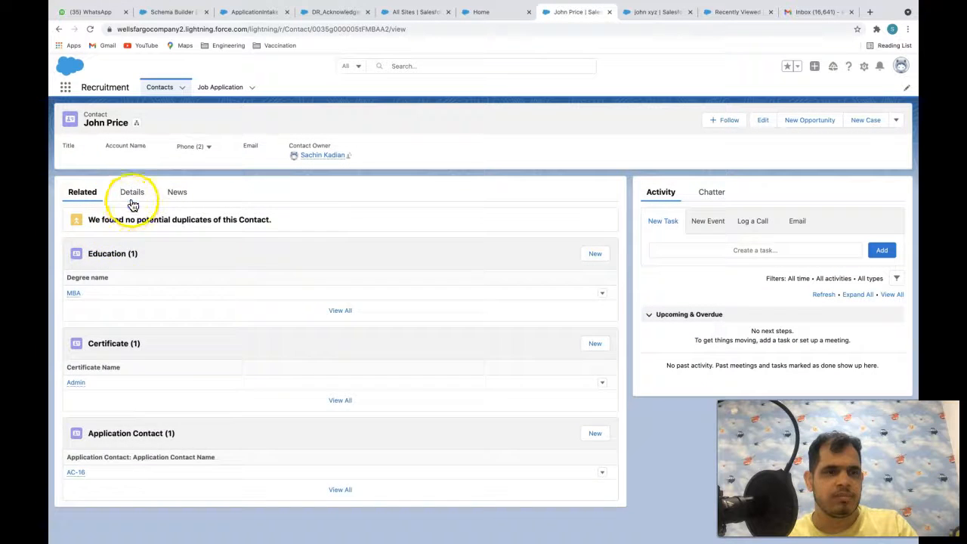
- Check the candidate's Expected CTC, Preferred Locations and Admin certificate, then open the MBA education record
left_click(132, 195)
double_click(92, 252)
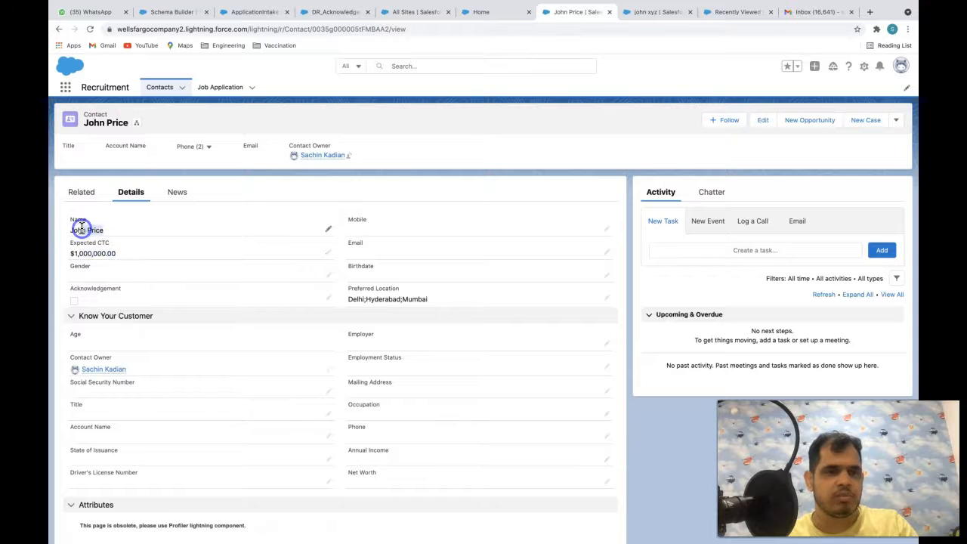
left_click(430, 300)
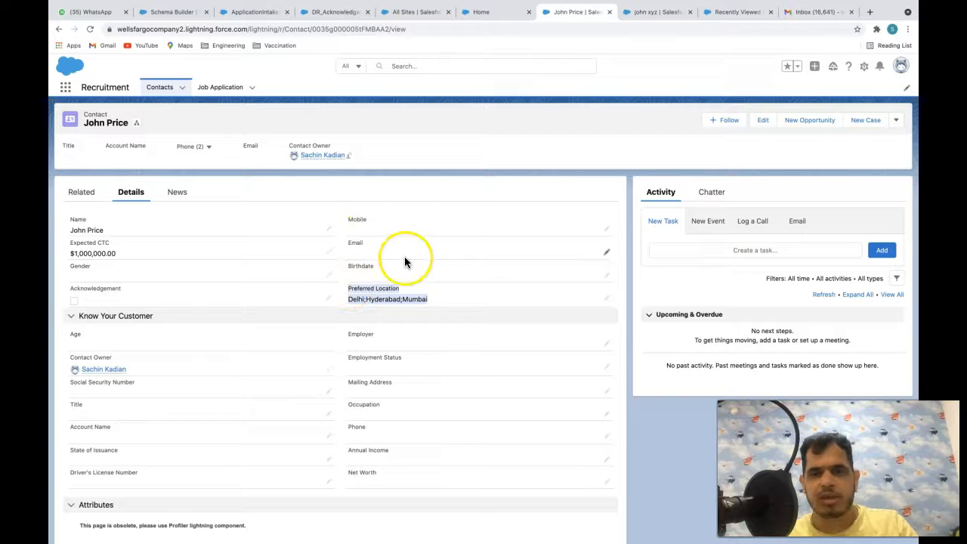
left_click(449, 297)
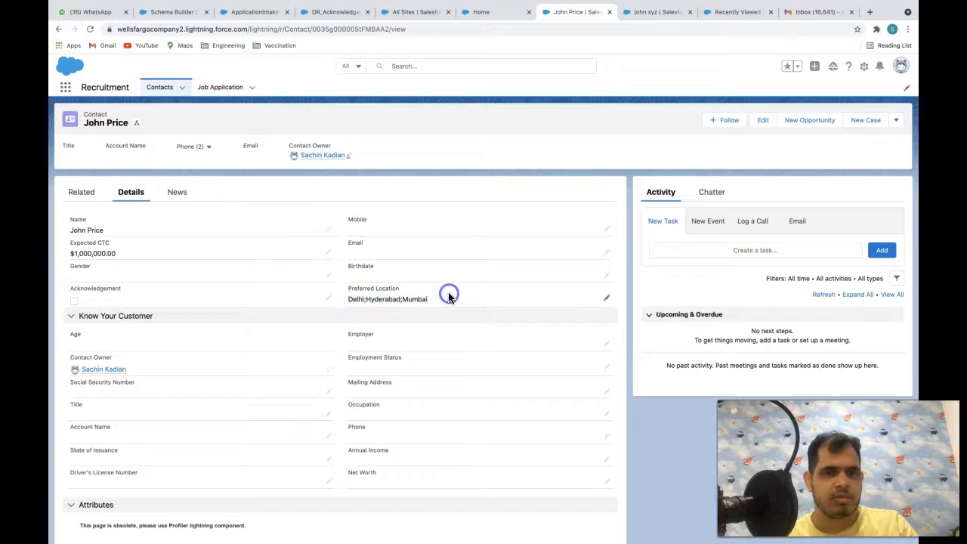
left_click(76, 191)
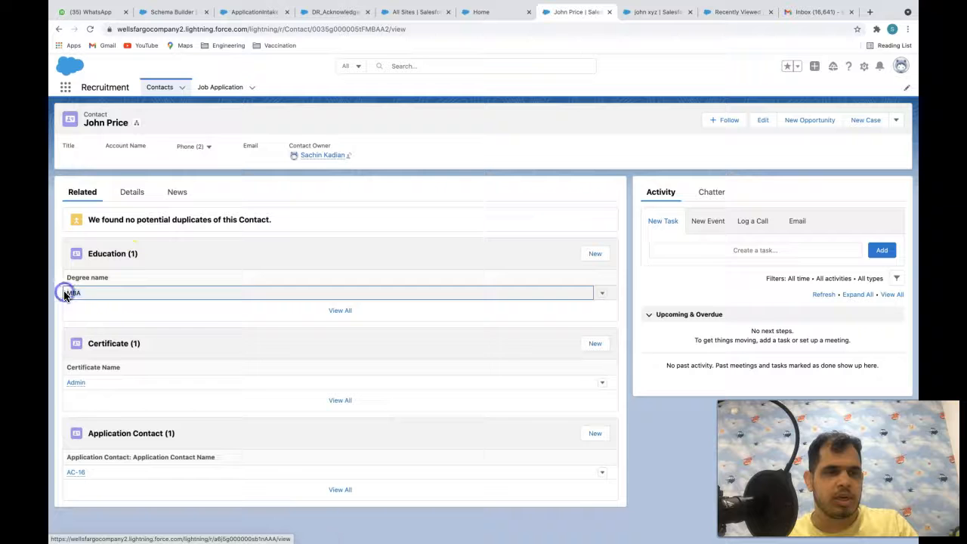
left_click(74, 380)
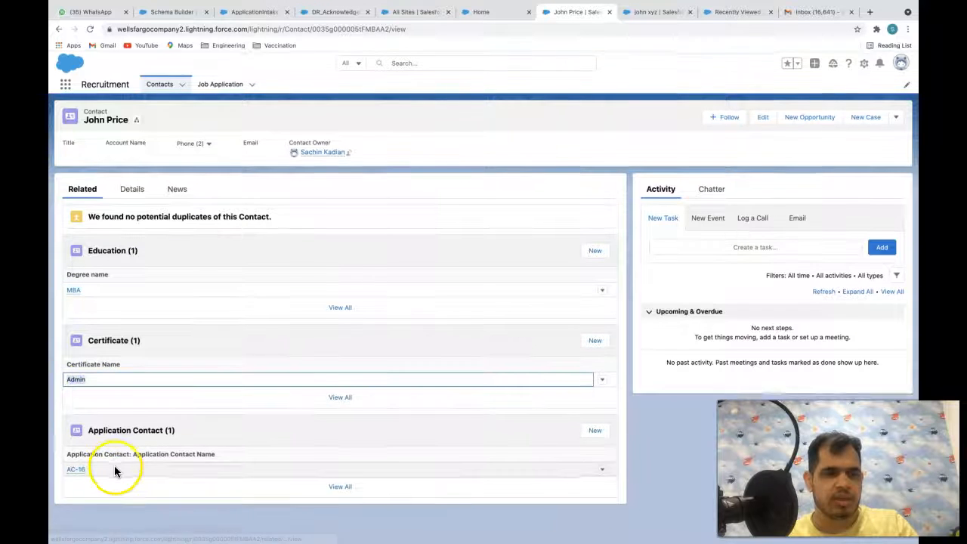
left_click(73, 293)
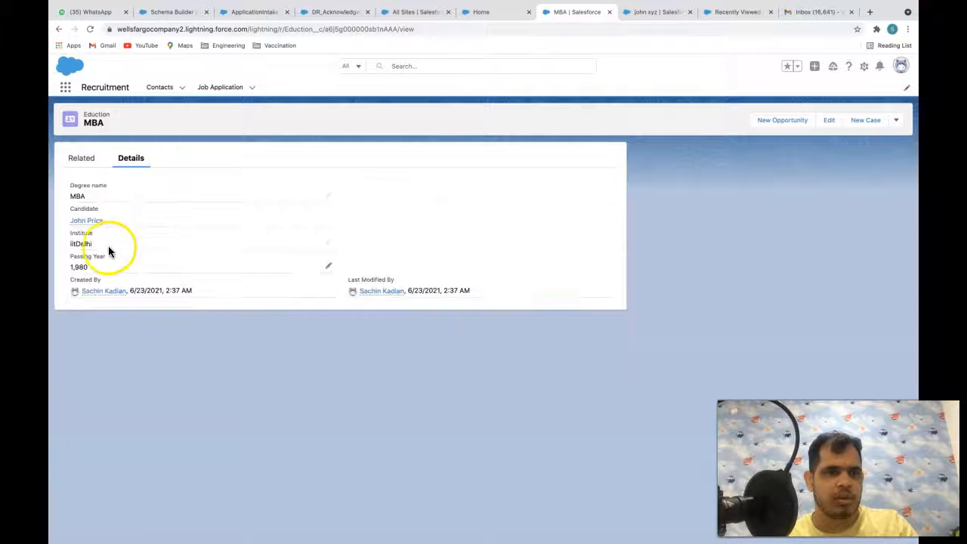
- Verify institute iitDelhi and the passing year, then reopen the candidate's Details from Contacts
left_click(86, 242)
left_click(91, 270)
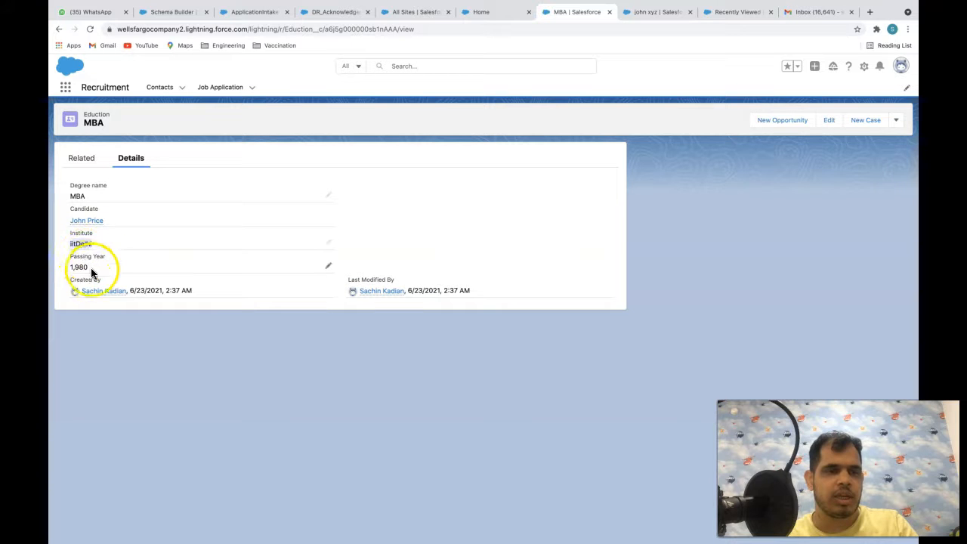
left_click(95, 160)
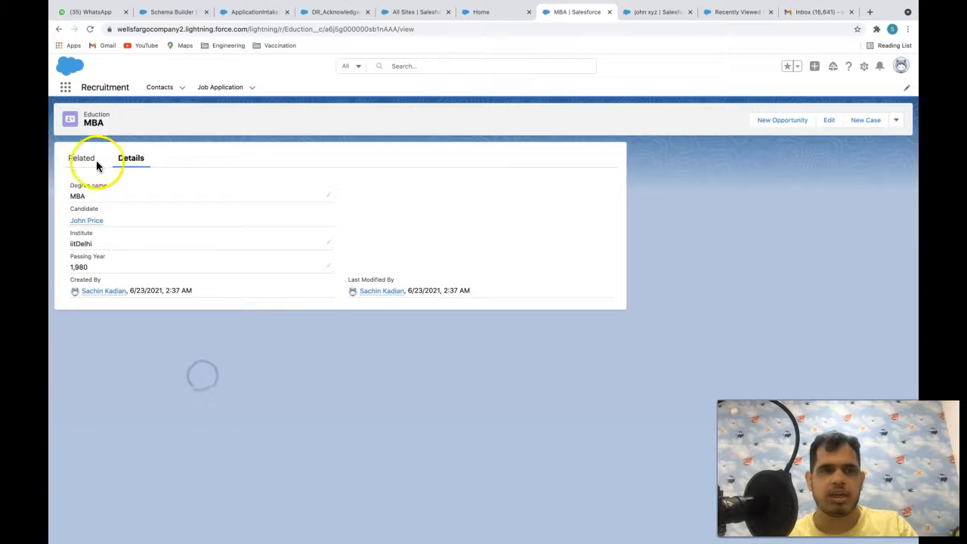
left_click(165, 100)
left_click(230, 89)
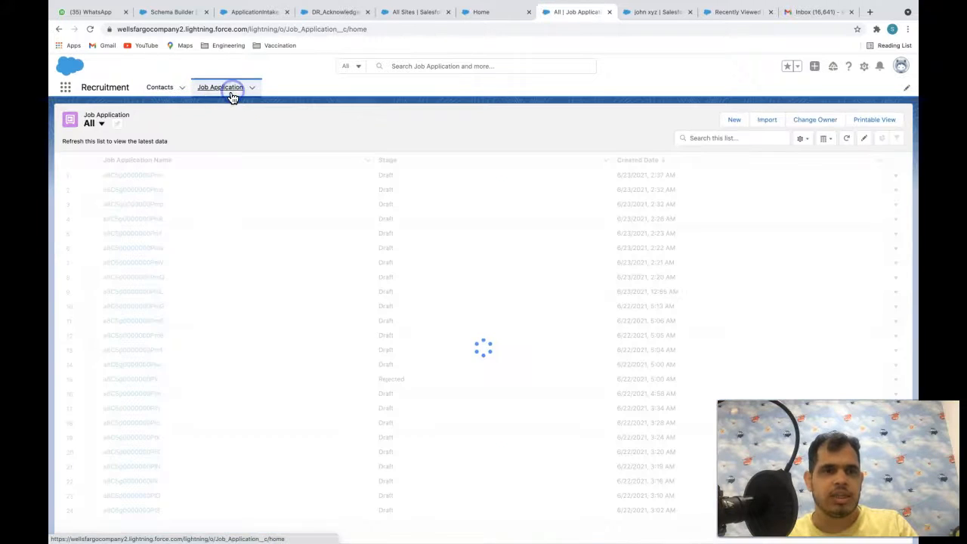
left_click(170, 89)
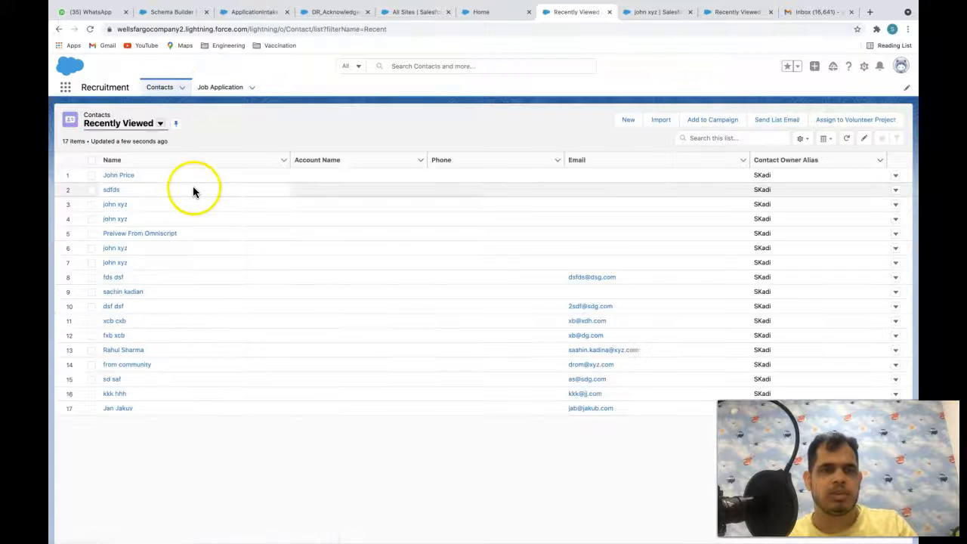
left_click(121, 175)
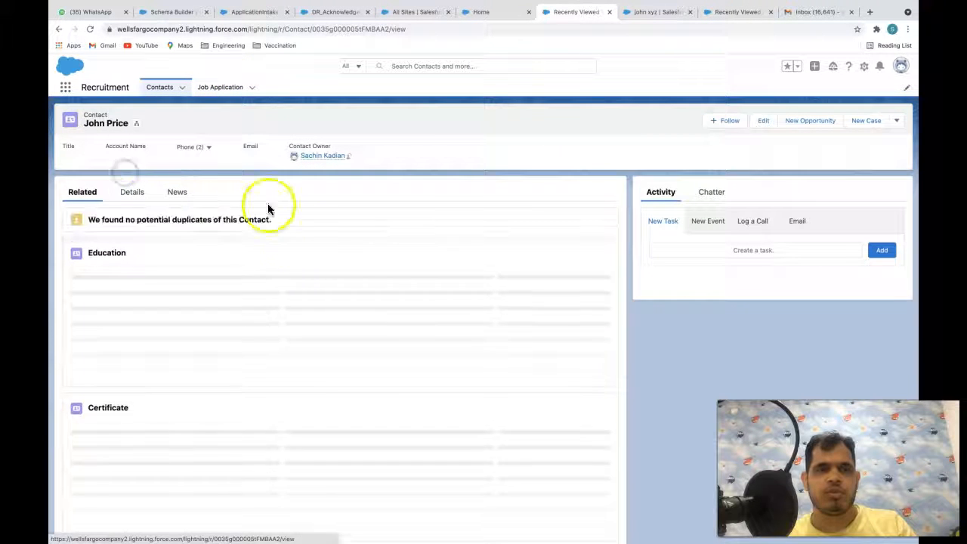
left_click(132, 193)
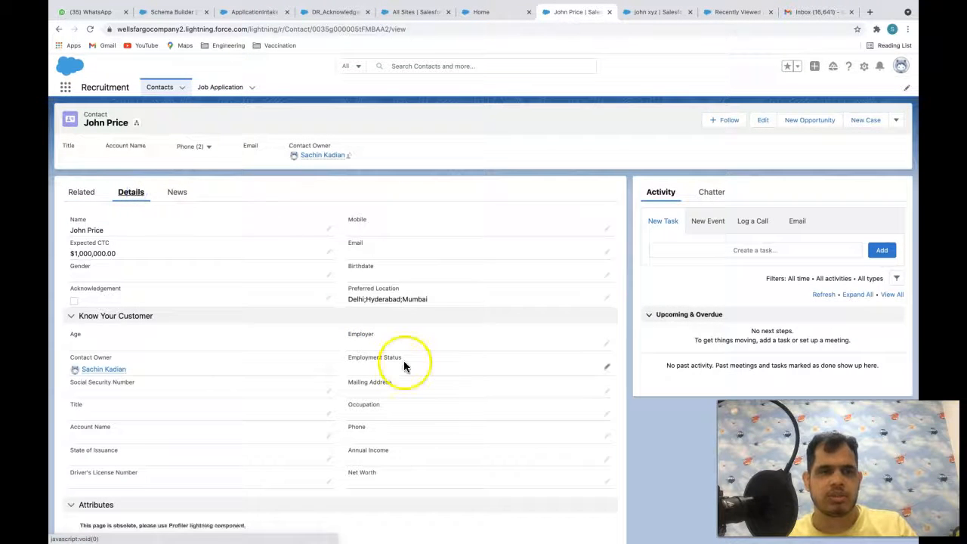